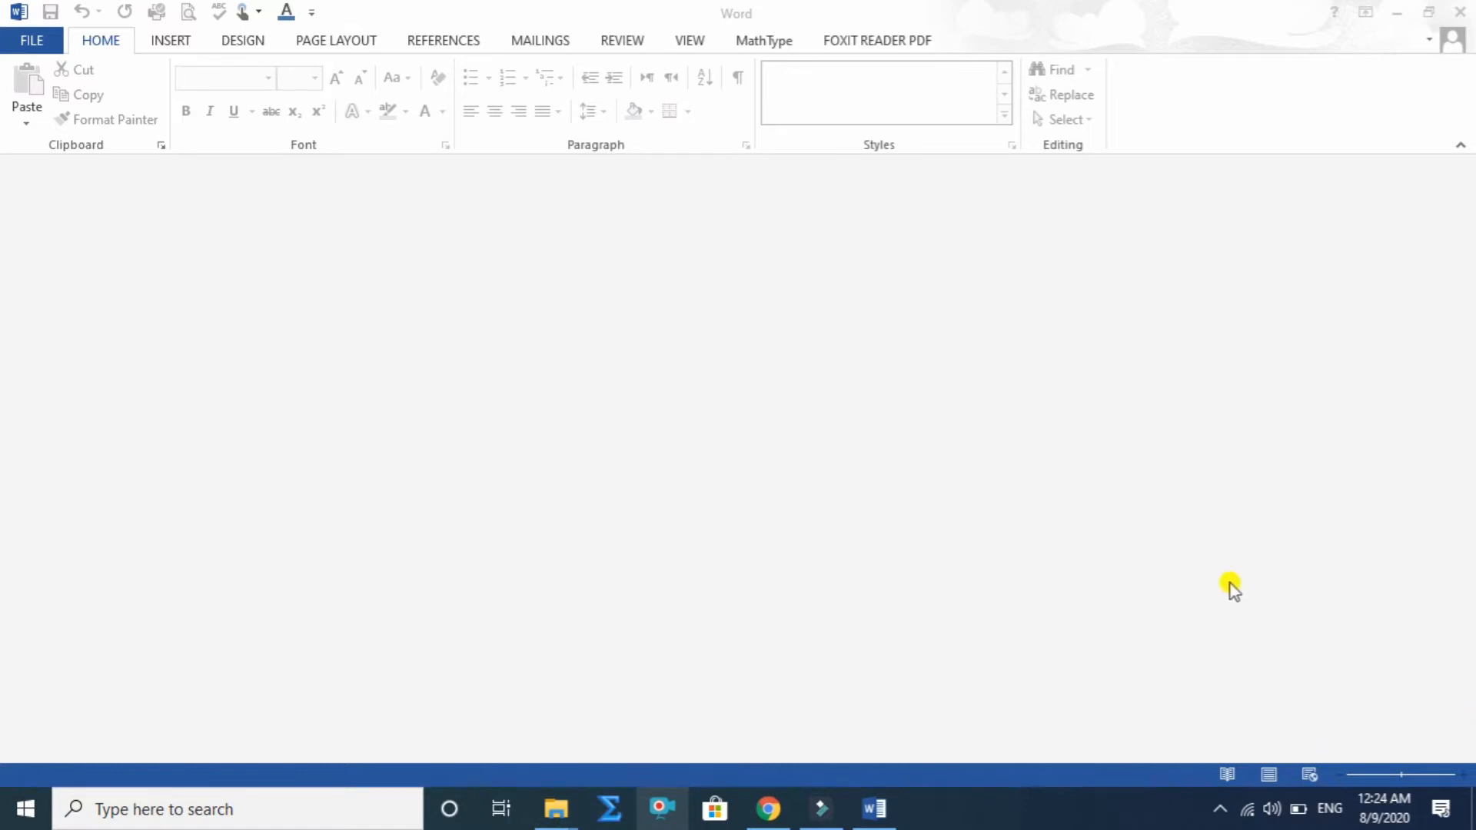
Open the recent document Computer 4 from the Desktop.
{"action": "left_click", "coordinate": [27, 42]}
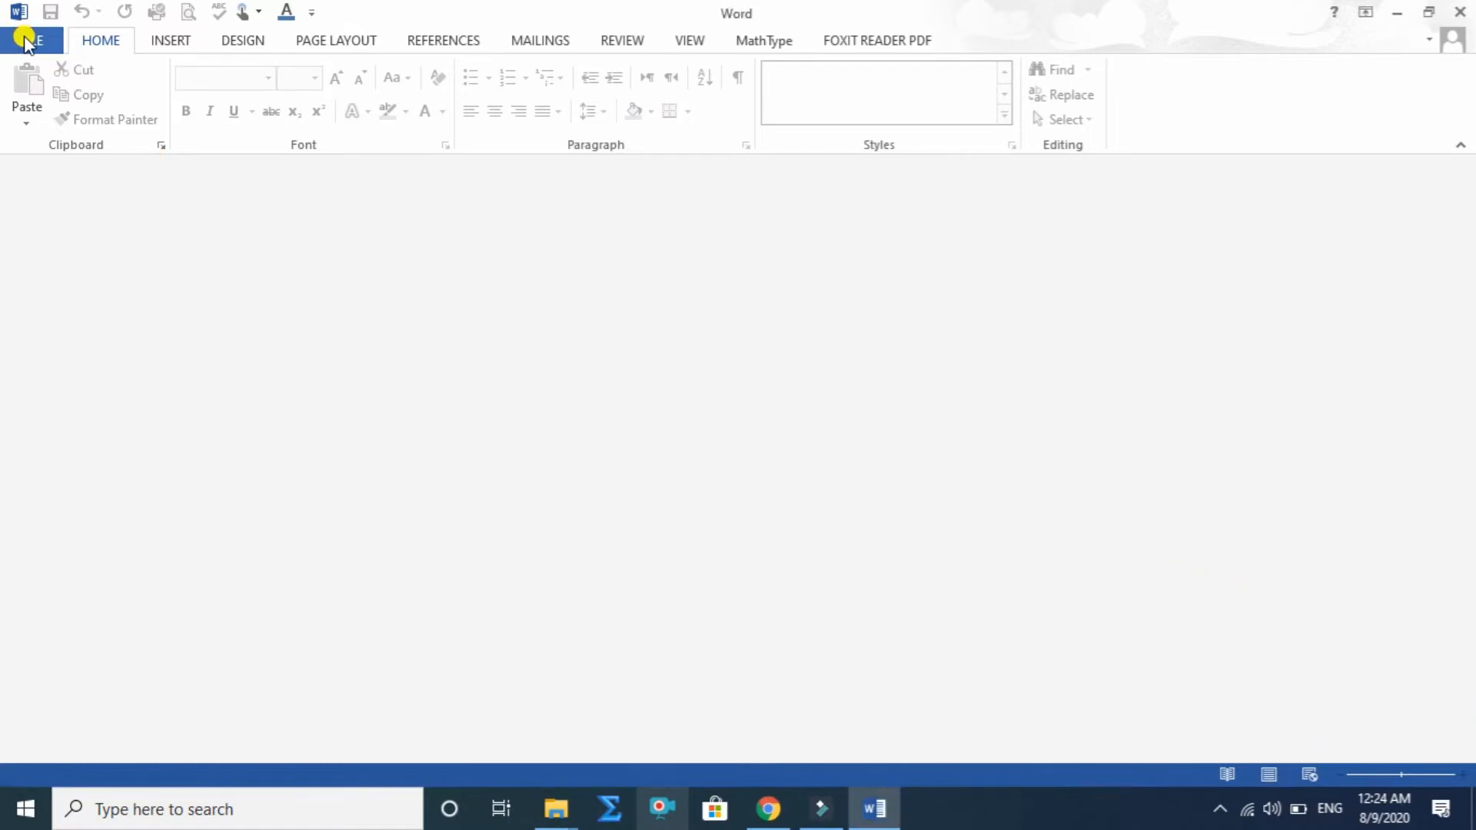
{"action": "left_click", "coordinate": [27, 43]}
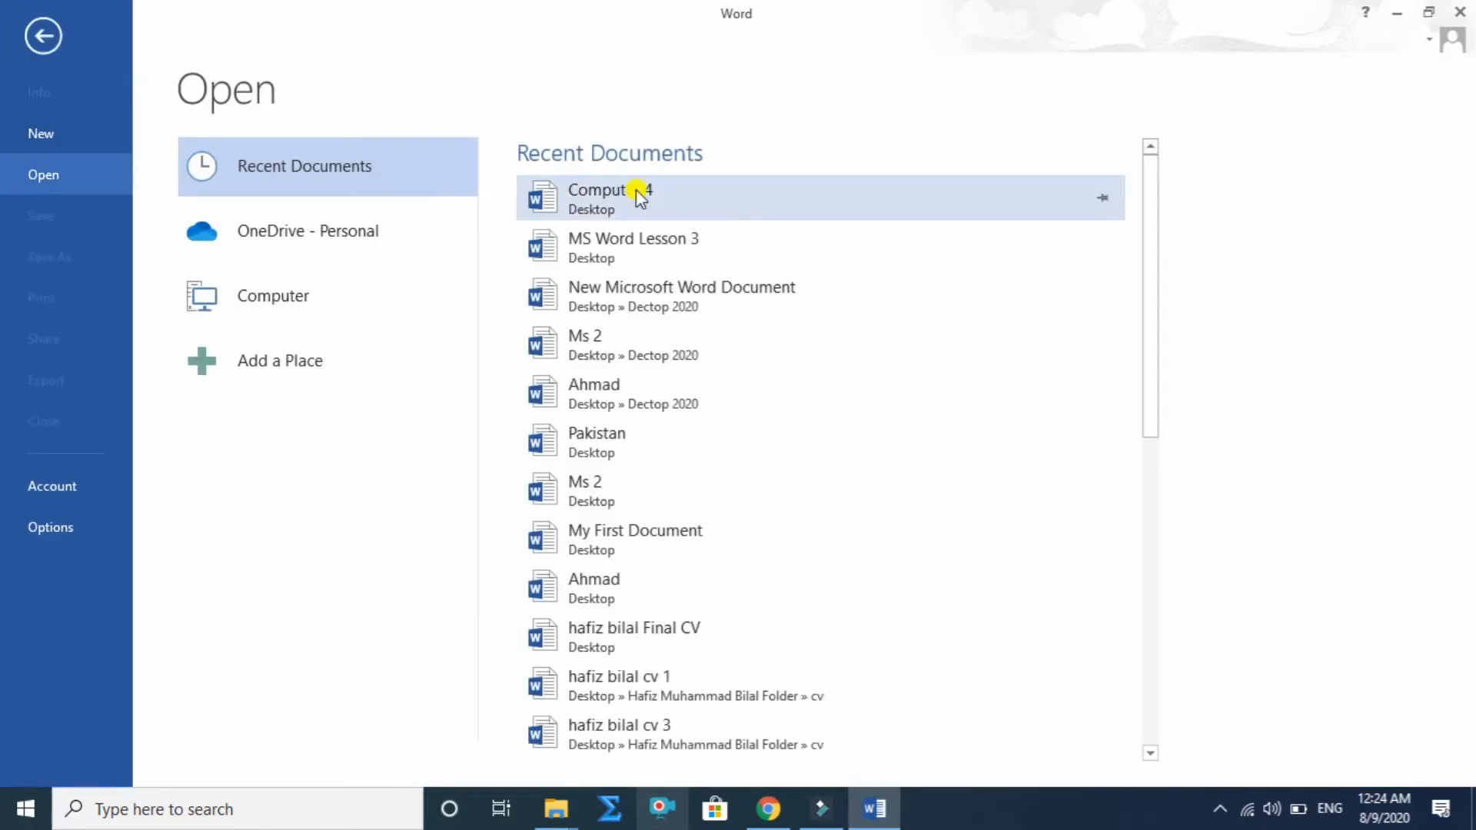
{"action": "left_click", "coordinate": [639, 194]}
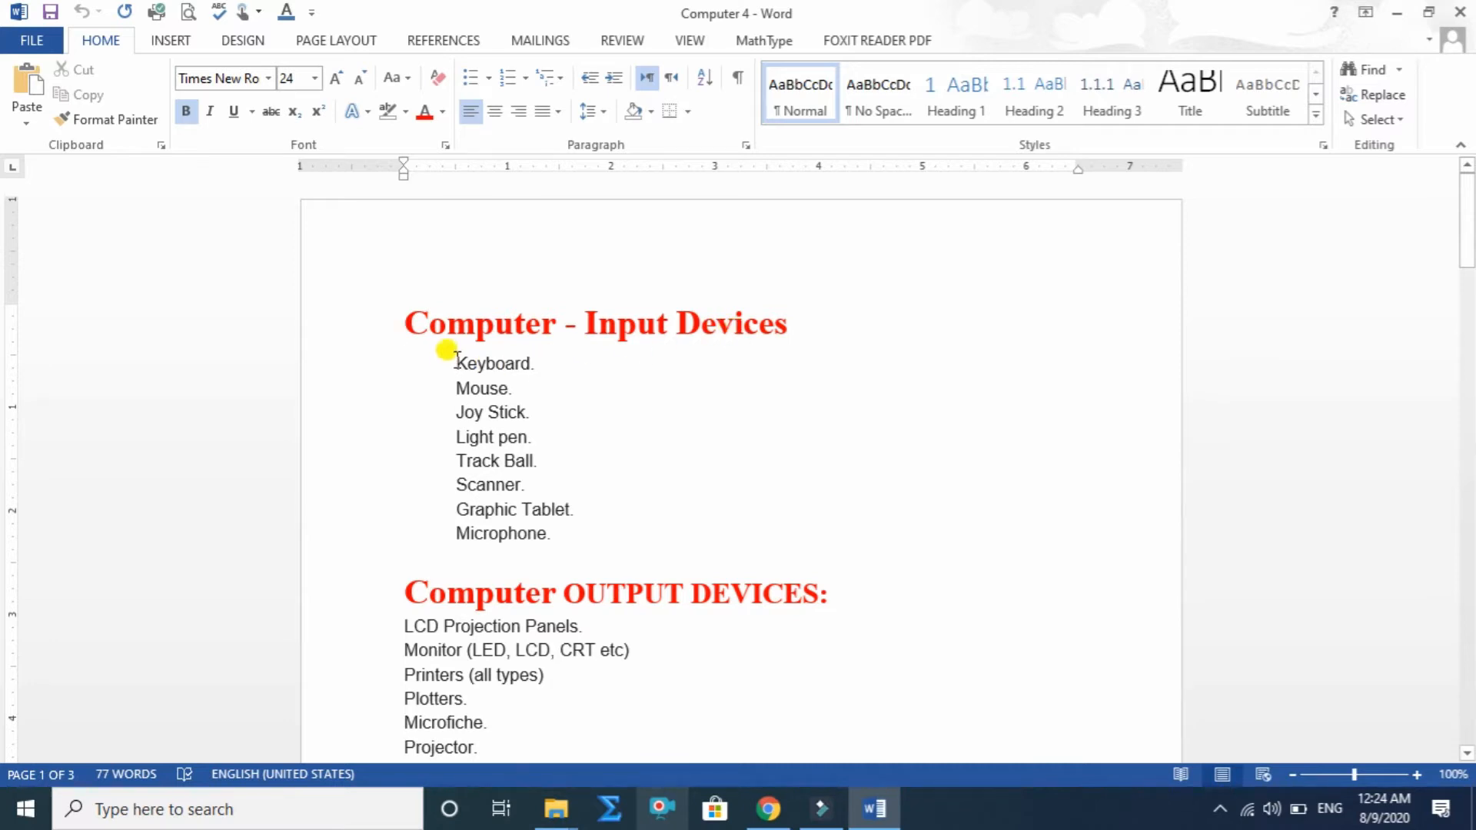
Turn the lines from Keyboard to Microphone under Computer - Input Devices into a bulleted list with solid round bullets.
{"action": "left_click_drag", "start_coordinate": [459, 362], "coordinate": [558, 543]}
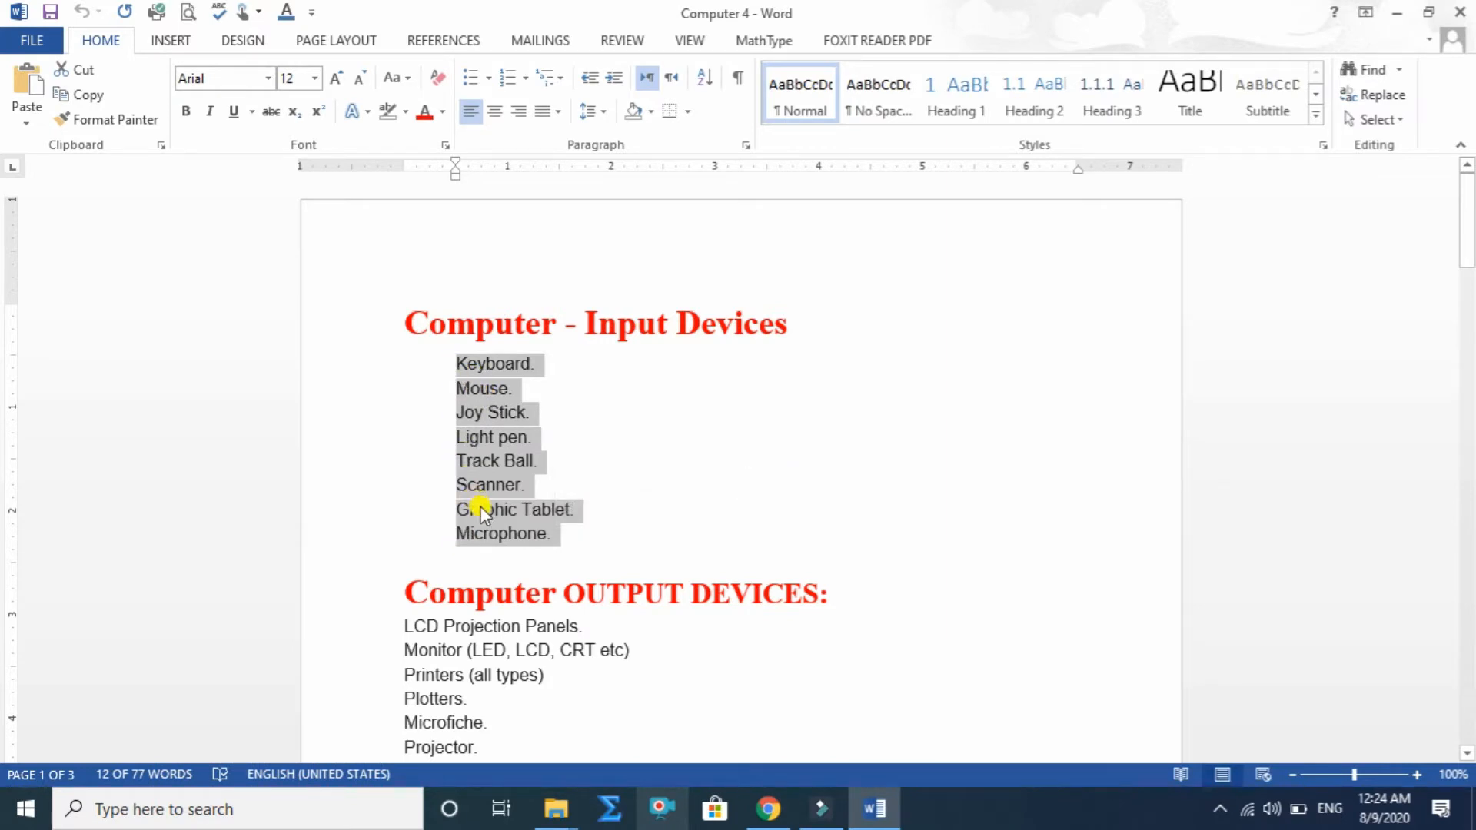
{"action": "left_click", "coordinate": [468, 78]}
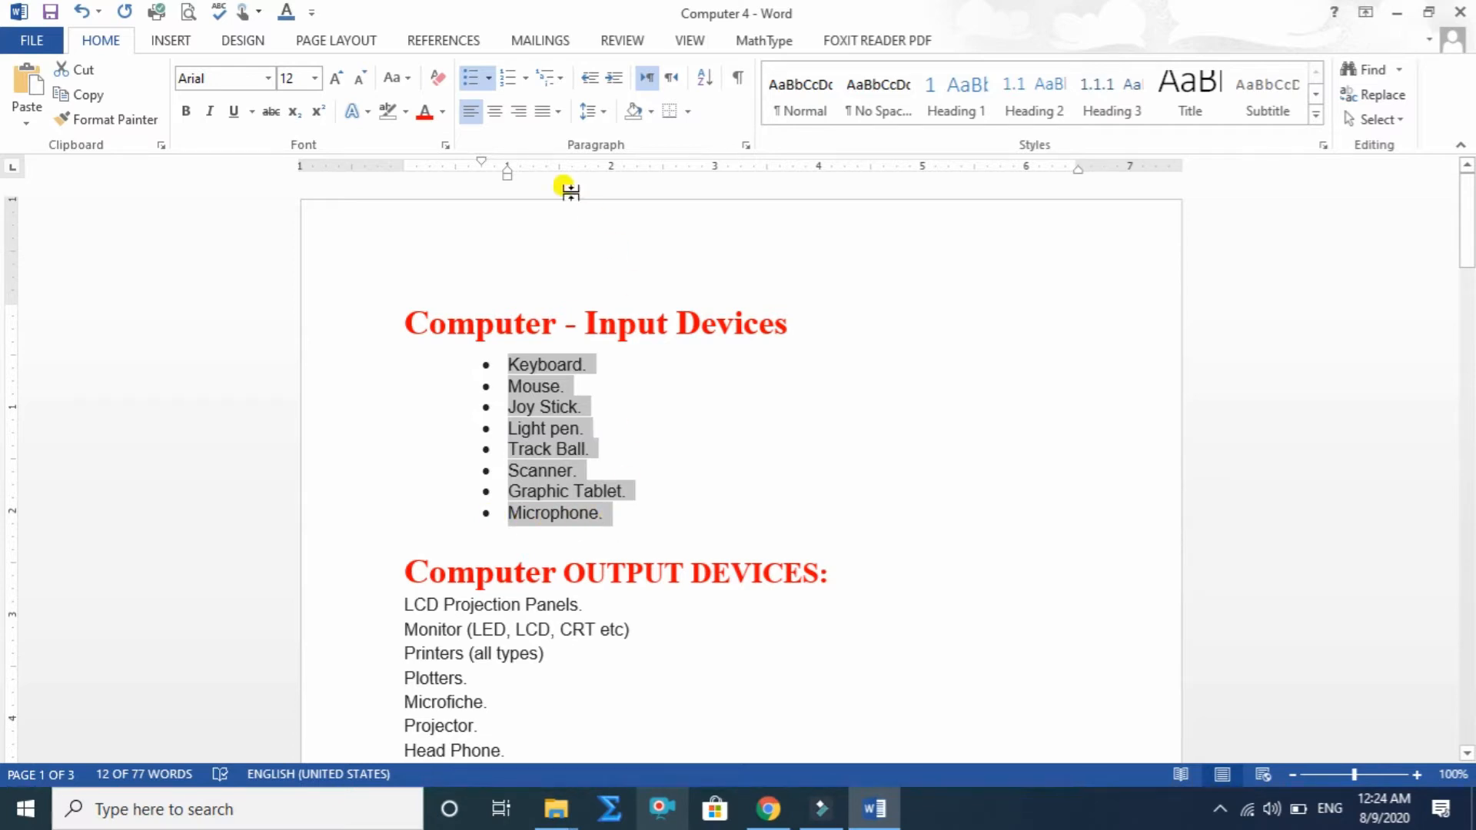
{"action": "left_click", "coordinate": [492, 81]}
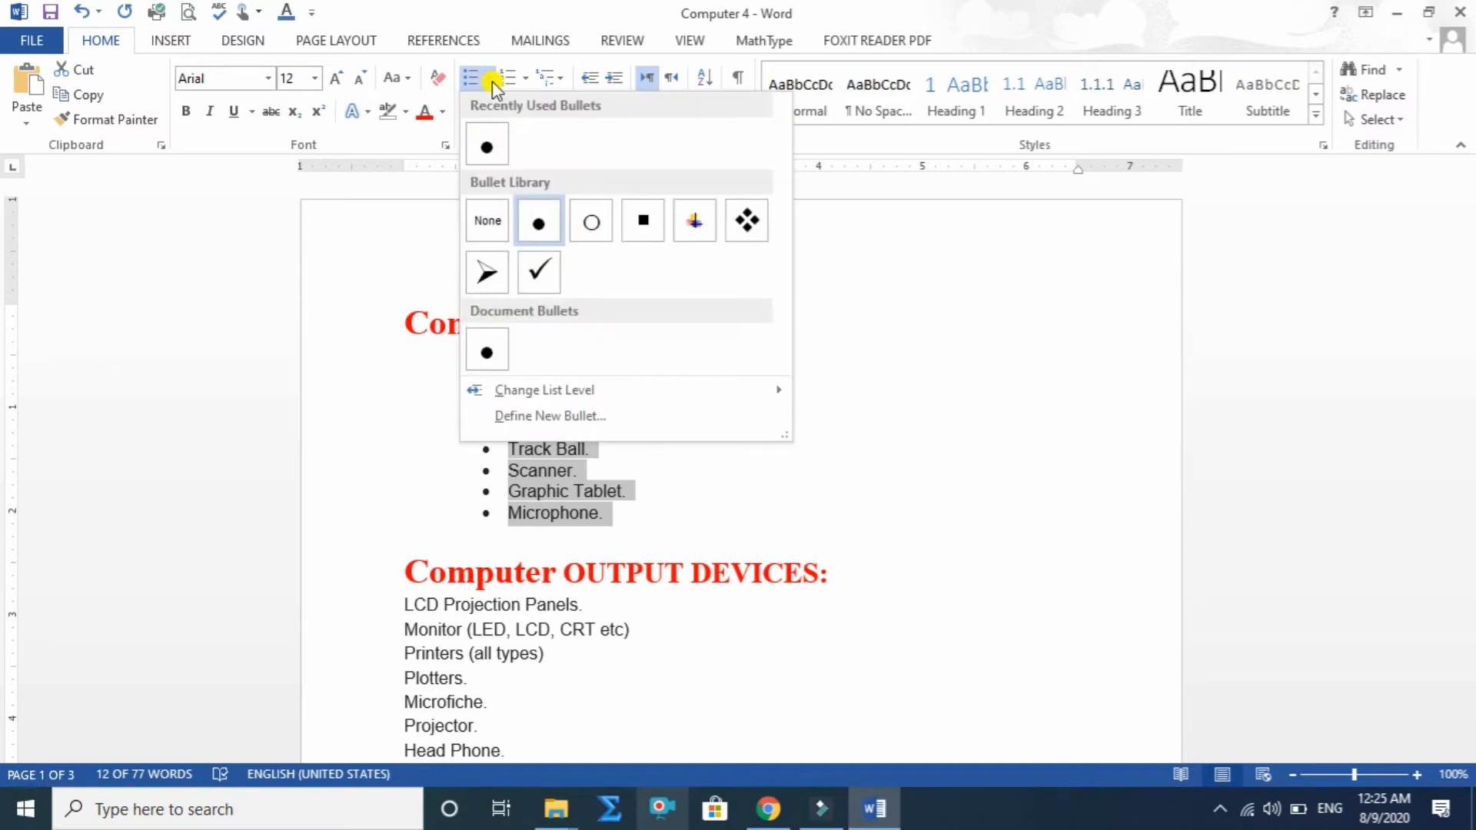
{"action": "left_click", "coordinate": [492, 83]}
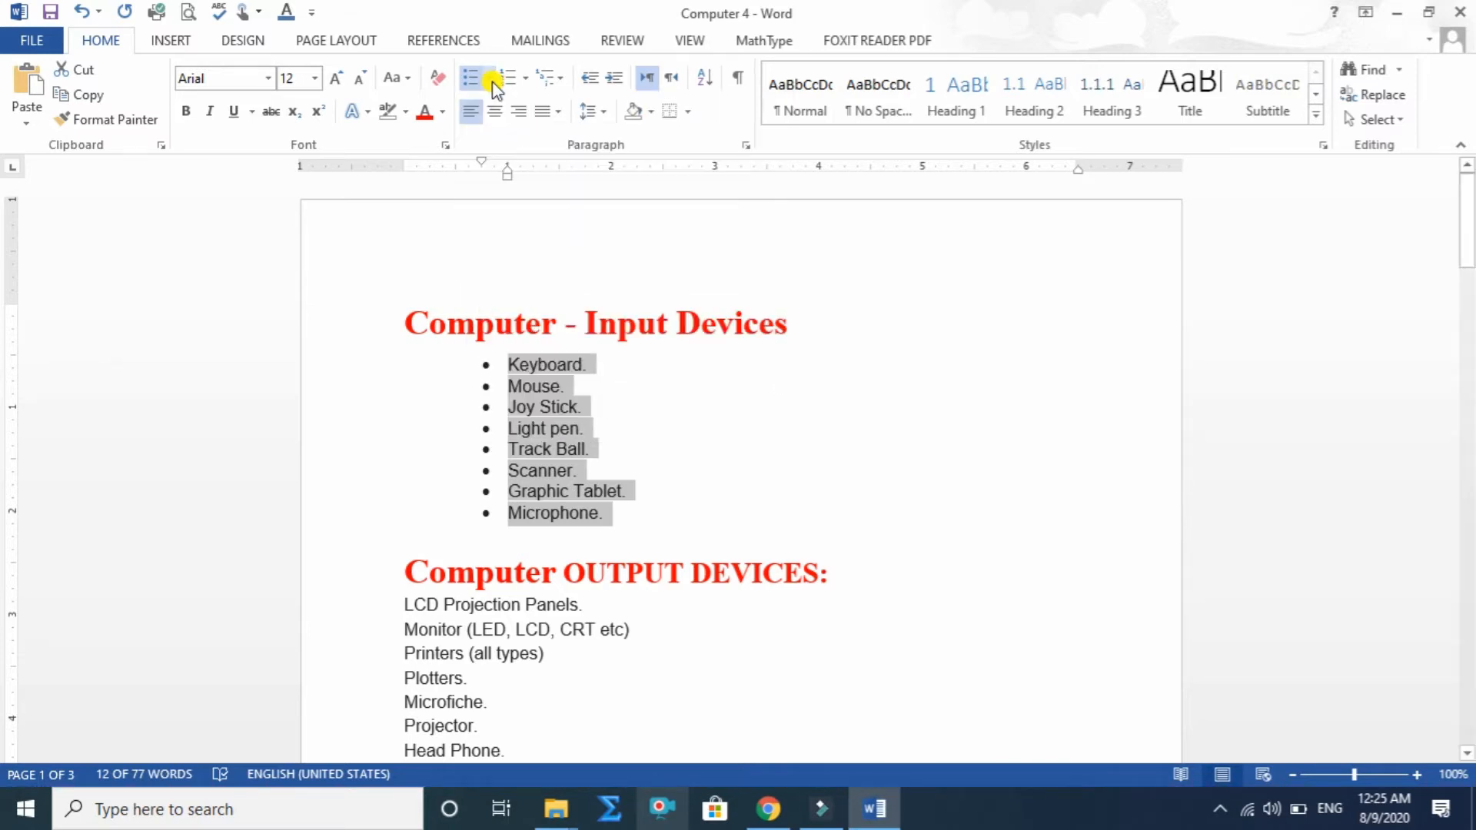
Try hollow circle bullets on the input devices list while right-aligned, and return the list to left alignment.
{"action": "left_click", "coordinate": [518, 111]}
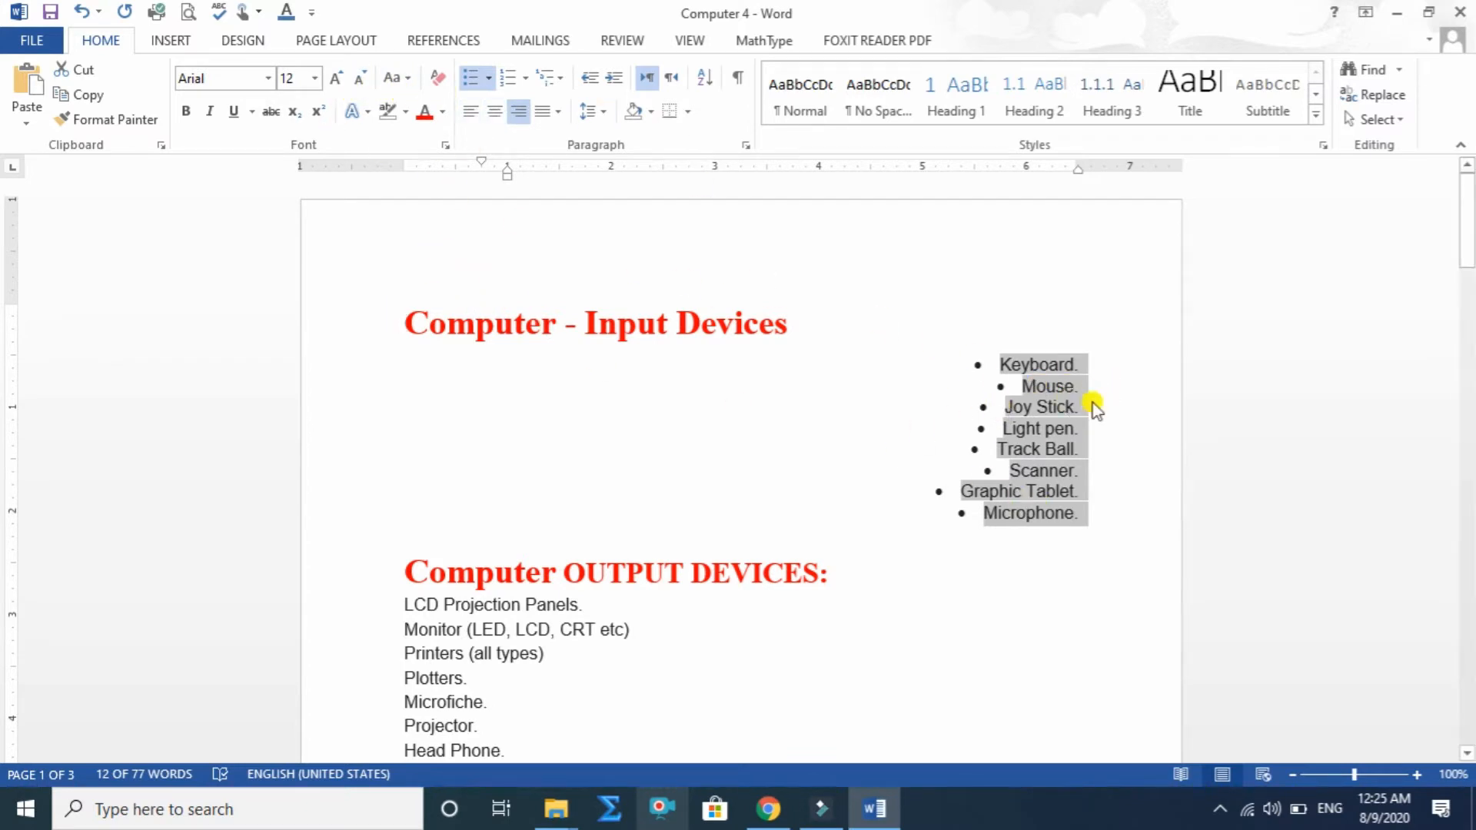
{"action": "left_click", "coordinate": [490, 78]}
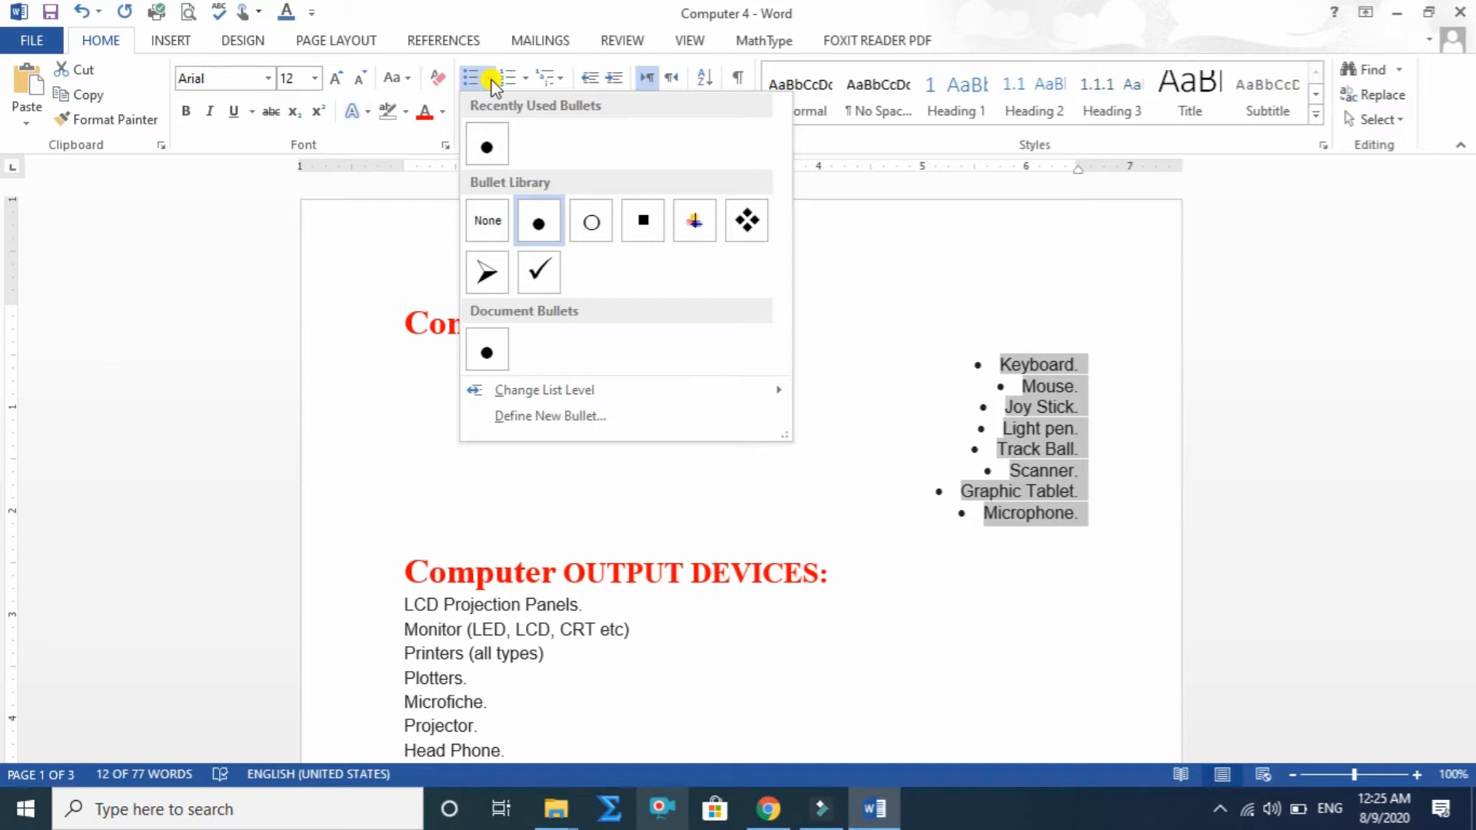
{"action": "left_click", "coordinate": [596, 229]}
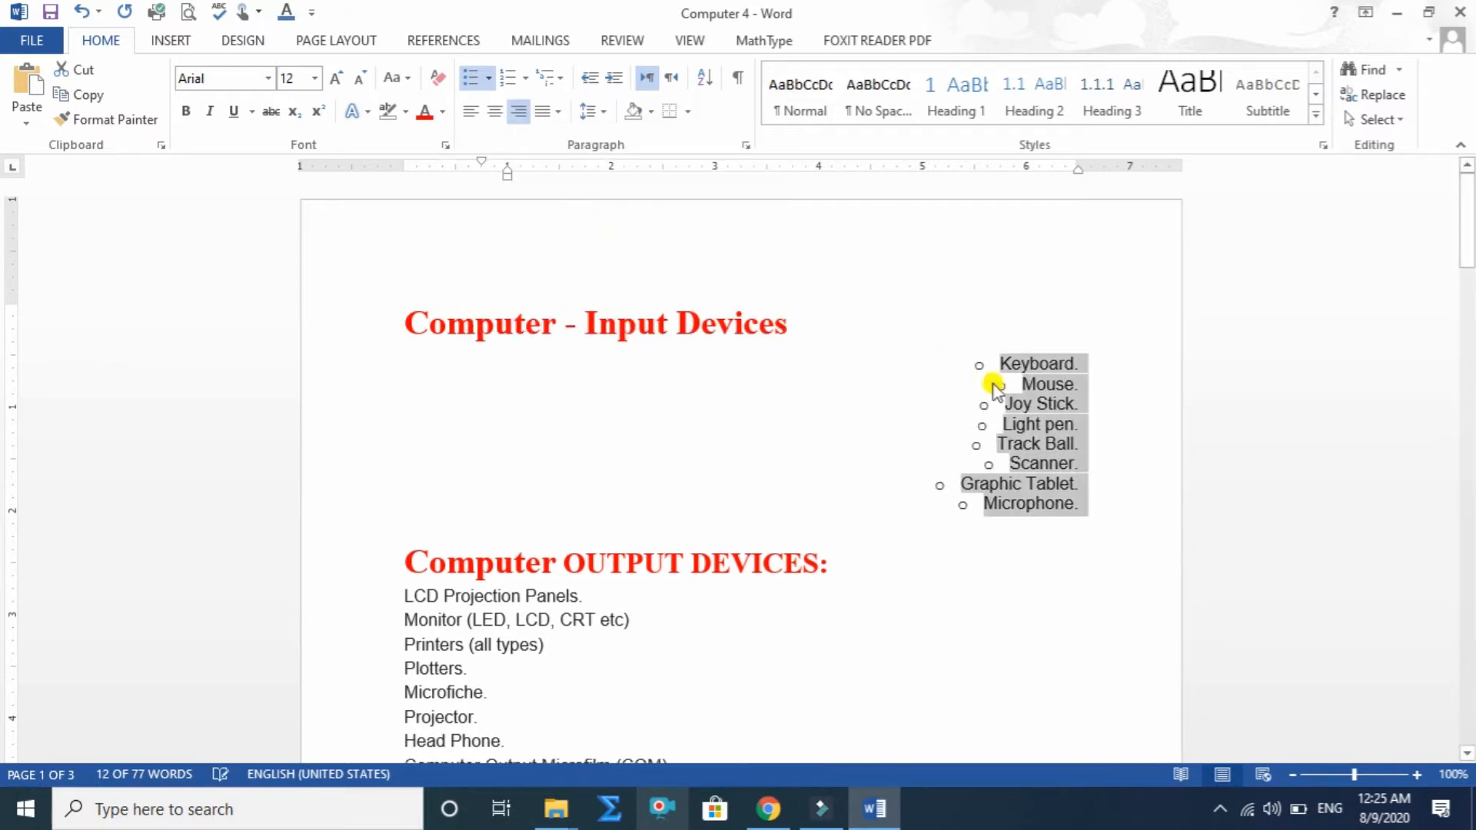
{"action": "left_click", "coordinate": [468, 112]}
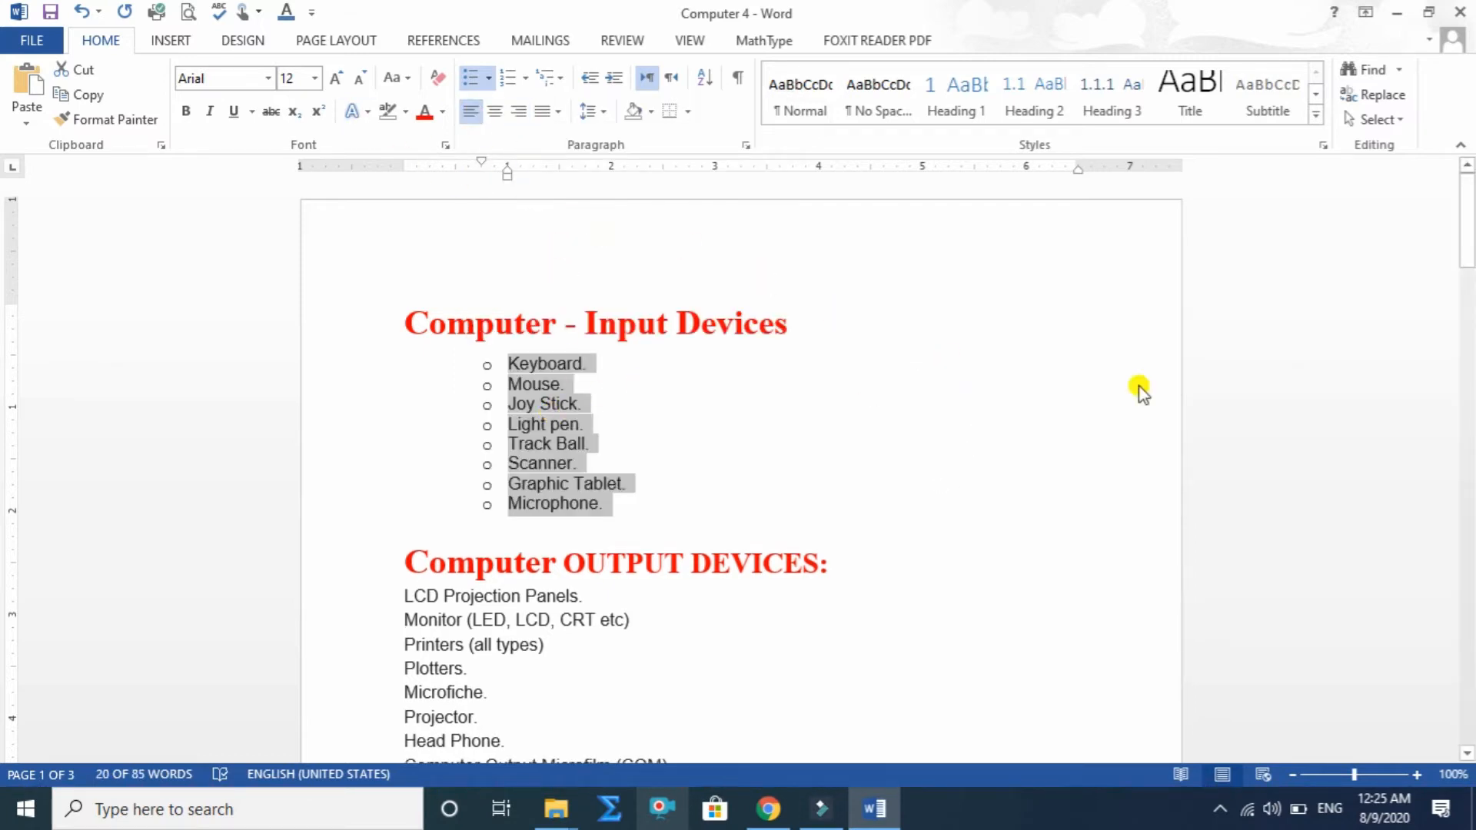
Change the input devices list to solid square bullets and enlarge its text to 20 pt.
{"action": "left_click_drag", "start_coordinate": [1468, 217], "coordinate": [1466, 153]}
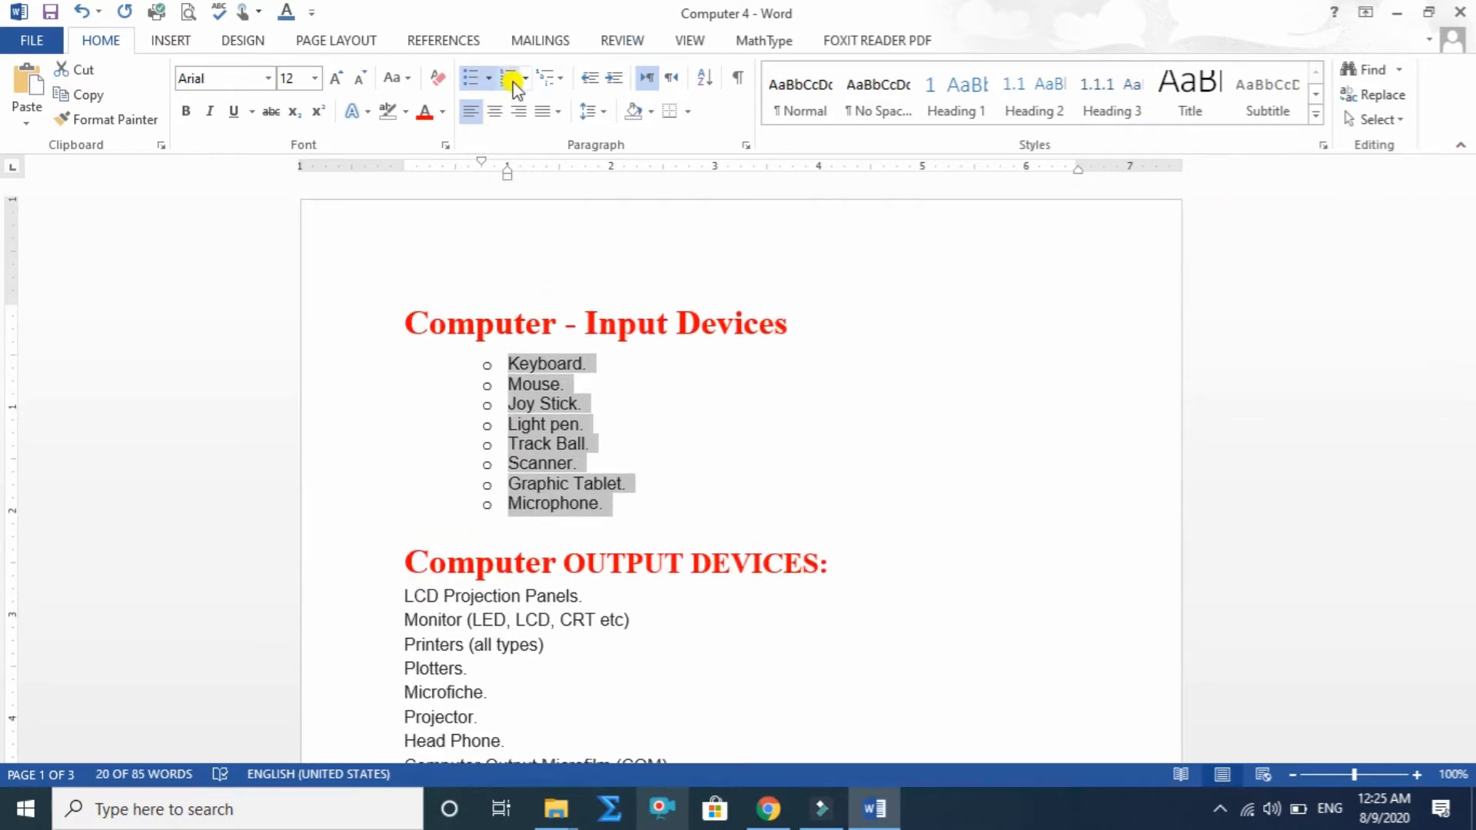
{"action": "left_click", "coordinate": [490, 78]}
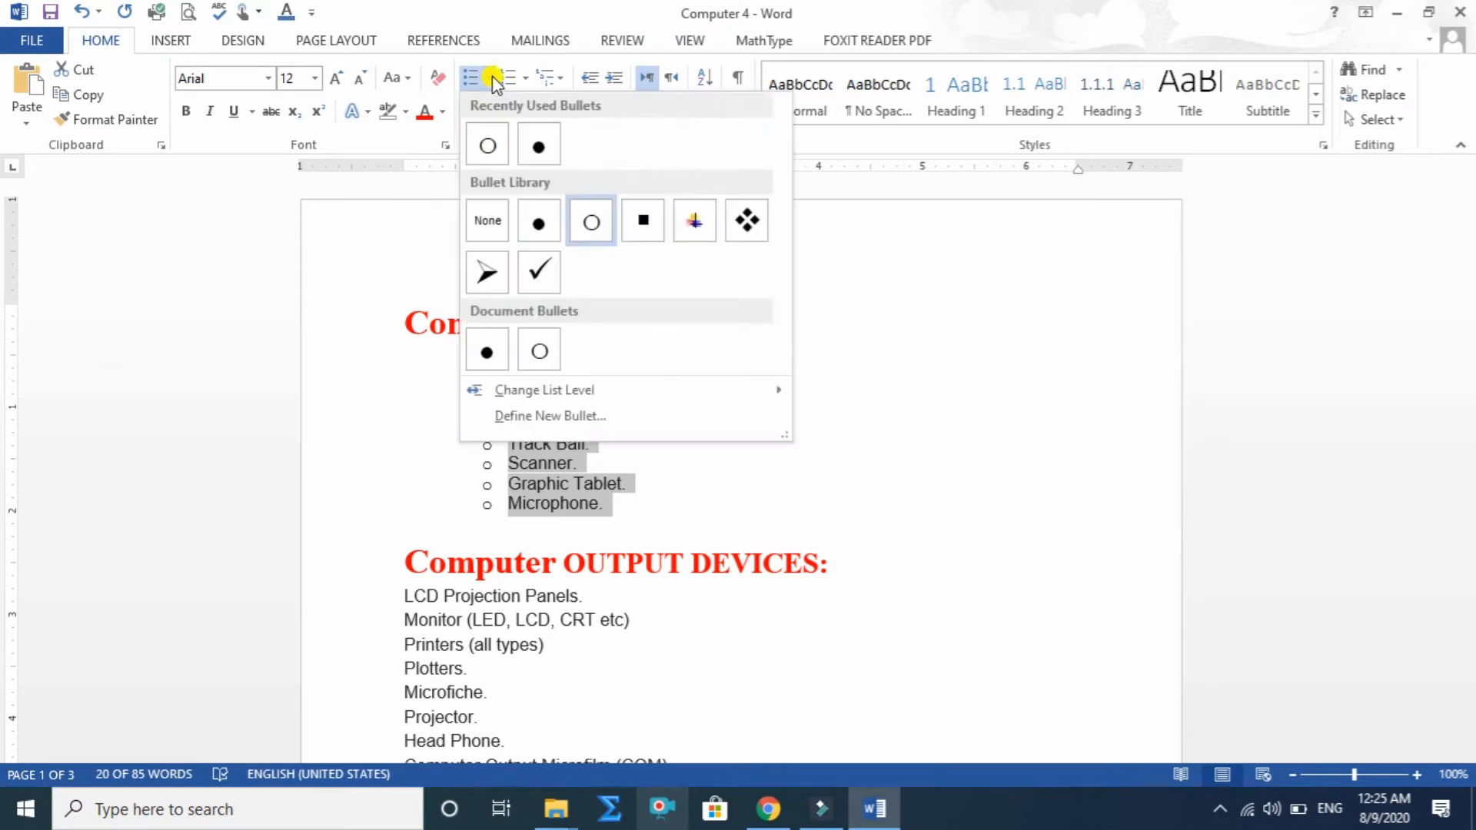
{"action": "left_click", "coordinate": [649, 219]}
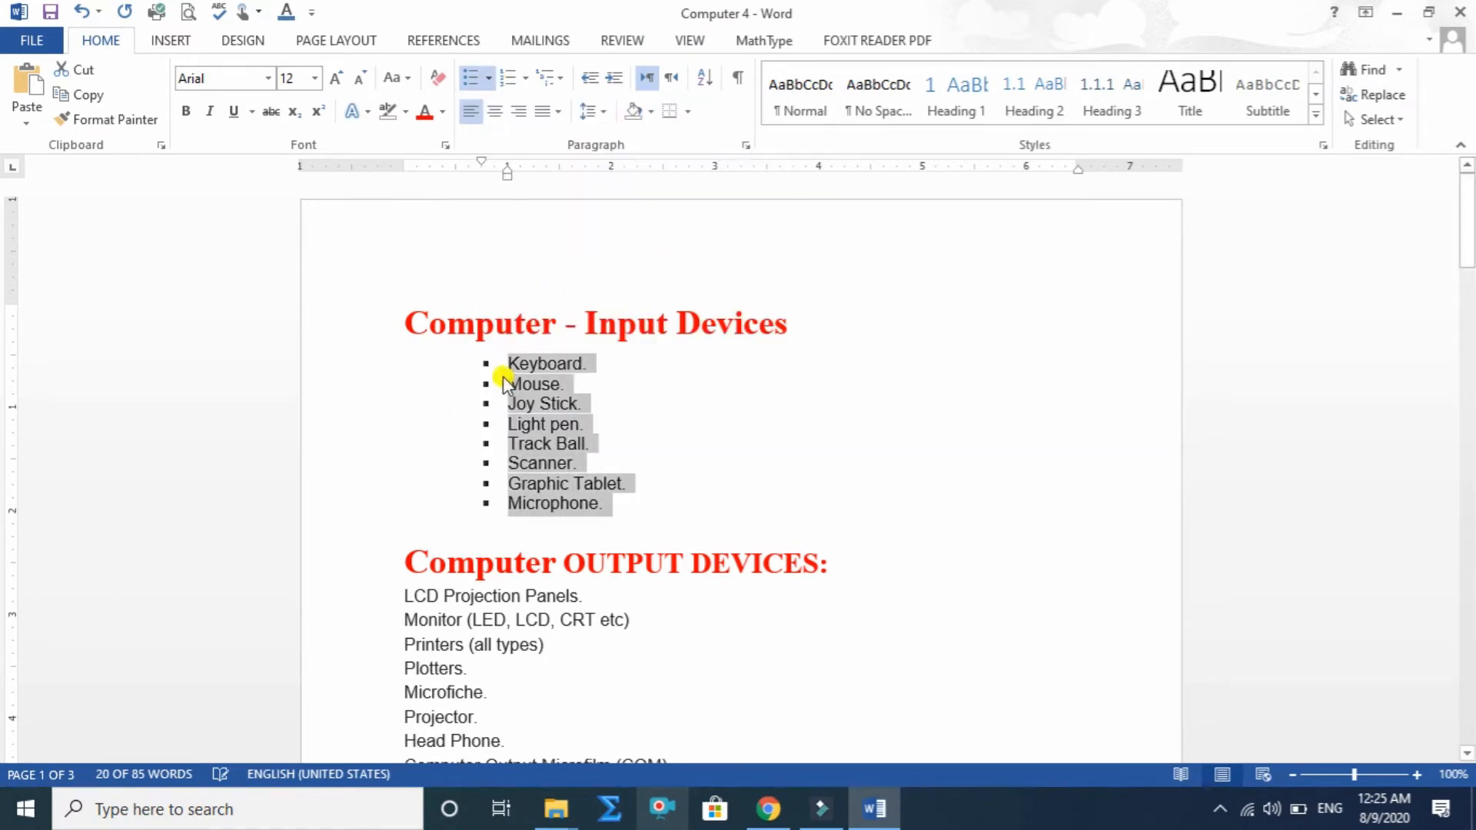
{"action": "left_click", "coordinate": [338, 78]}
{"action": "left_click", "coordinate": [339, 78]}
{"action": "left_click", "coordinate": [338, 79]}
{"action": "left_click", "coordinate": [338, 79]}
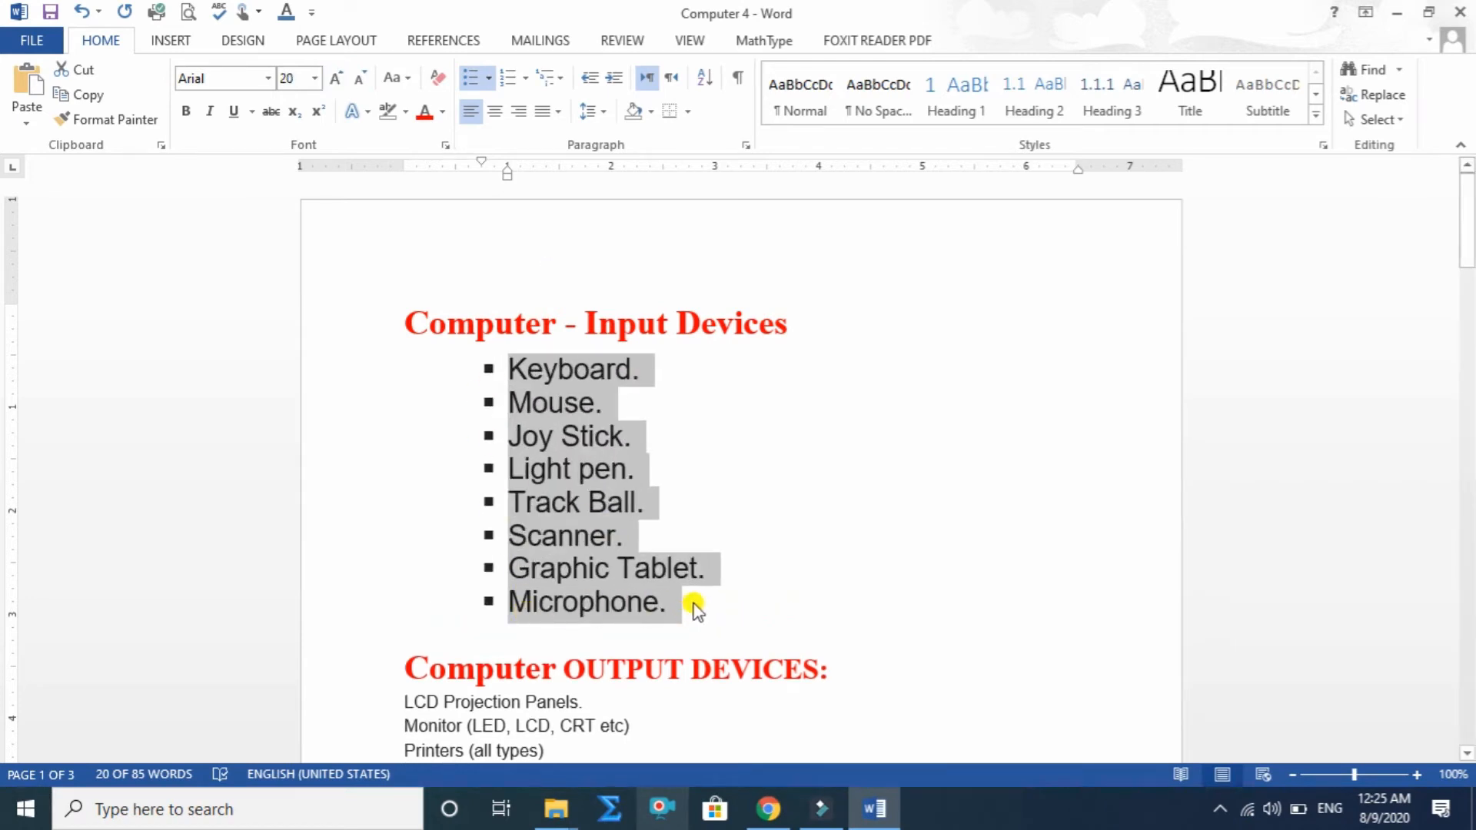
Try the multicoloured cross, four-diamond and arrowhead bullets in turn on the input devices list.
{"action": "left_click", "coordinate": [490, 78]}
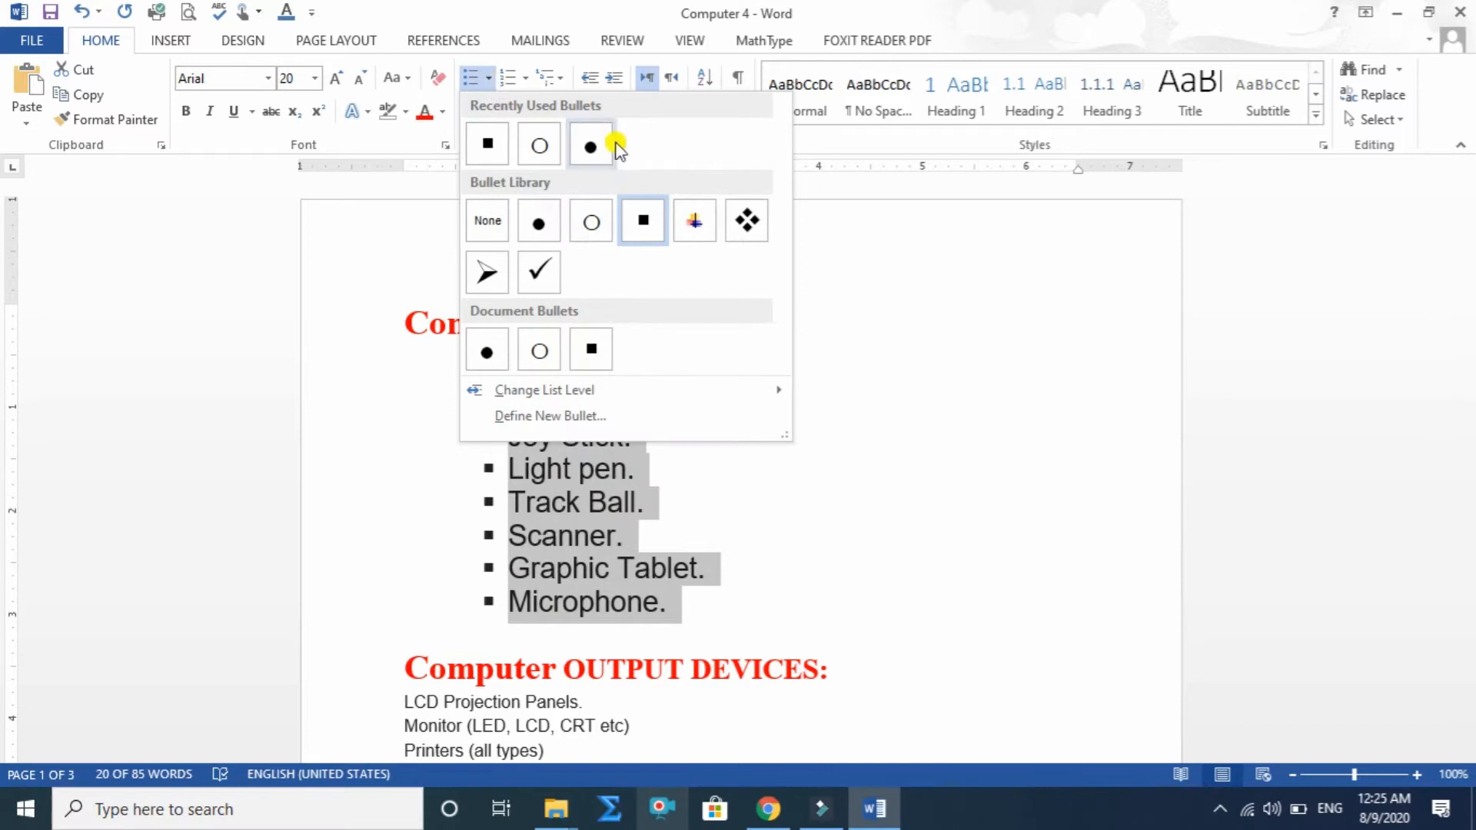
{"action": "left_click", "coordinate": [693, 222]}
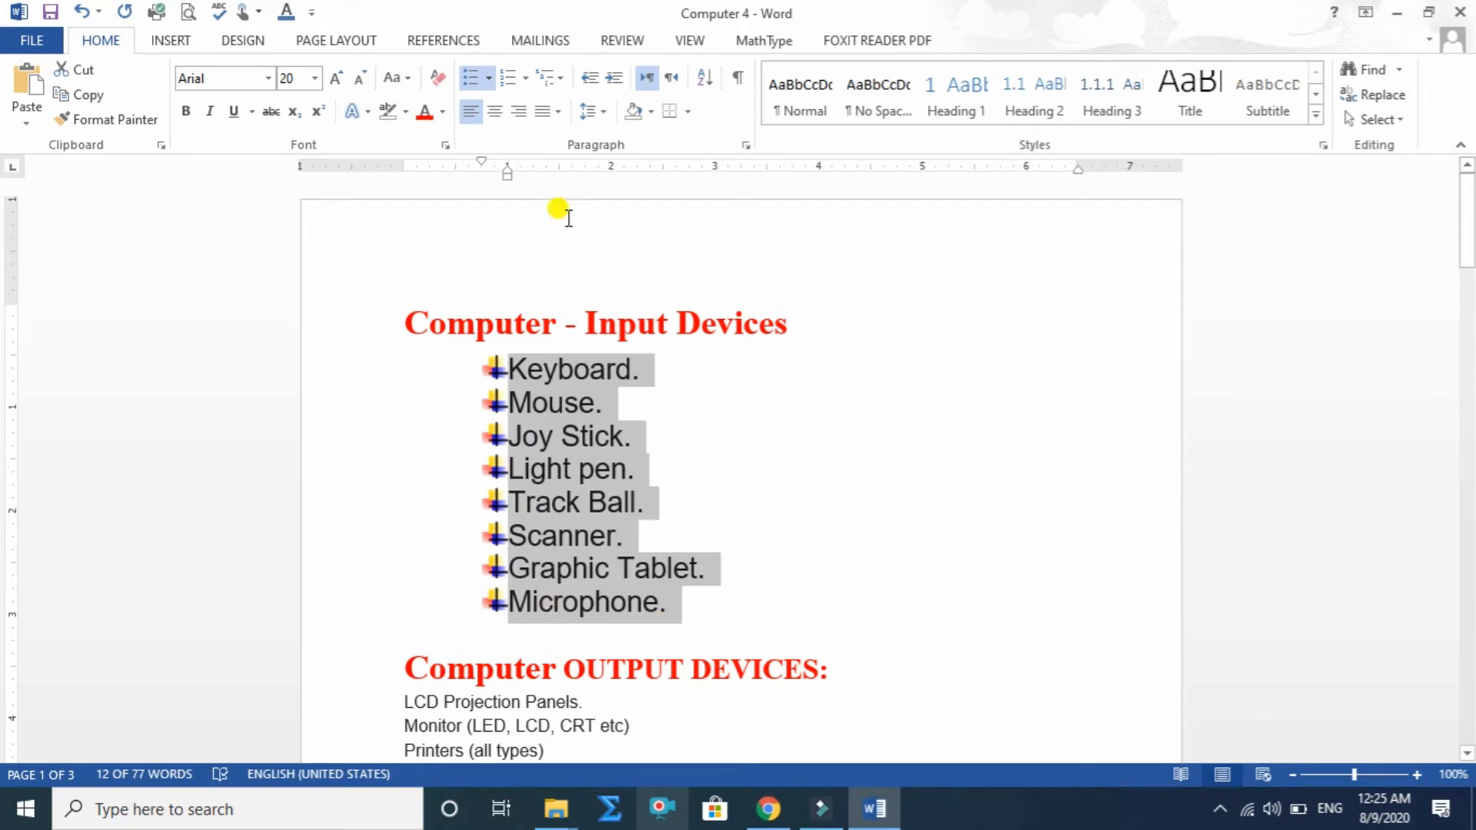
{"action": "left_click", "coordinate": [488, 78]}
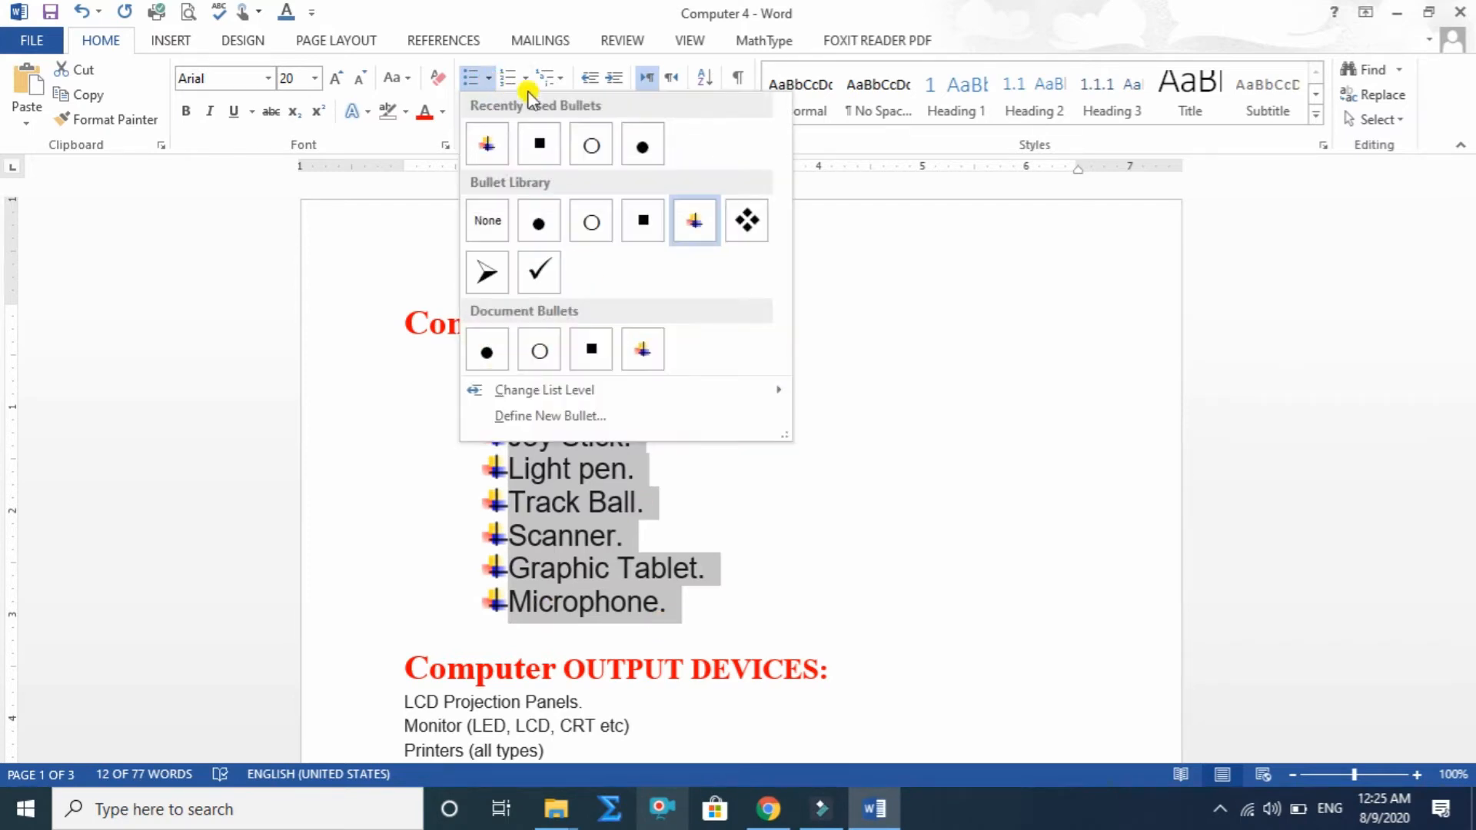
{"action": "left_click", "coordinate": [745, 221]}
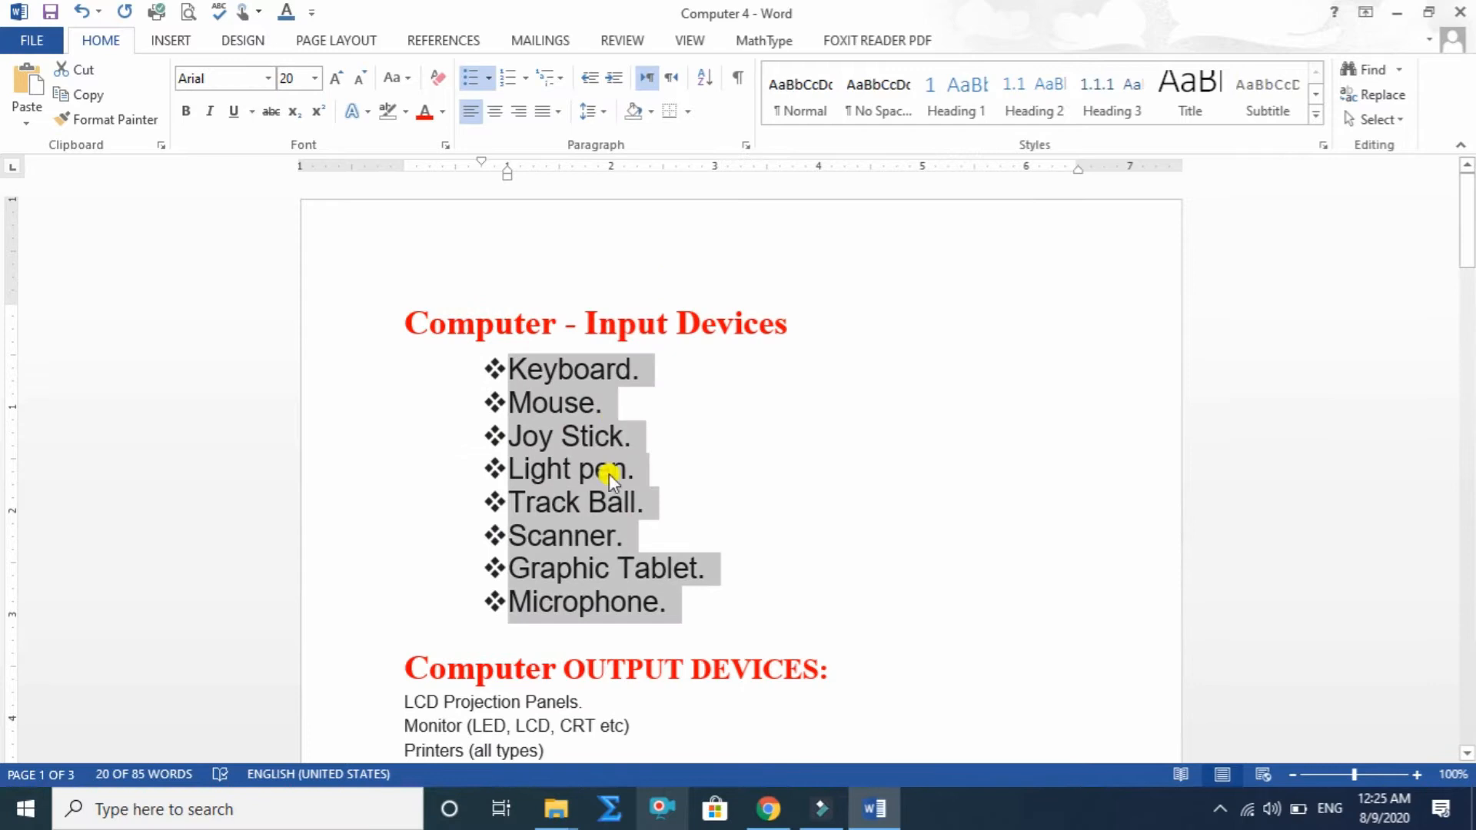
{"action": "left_click", "coordinate": [488, 78]}
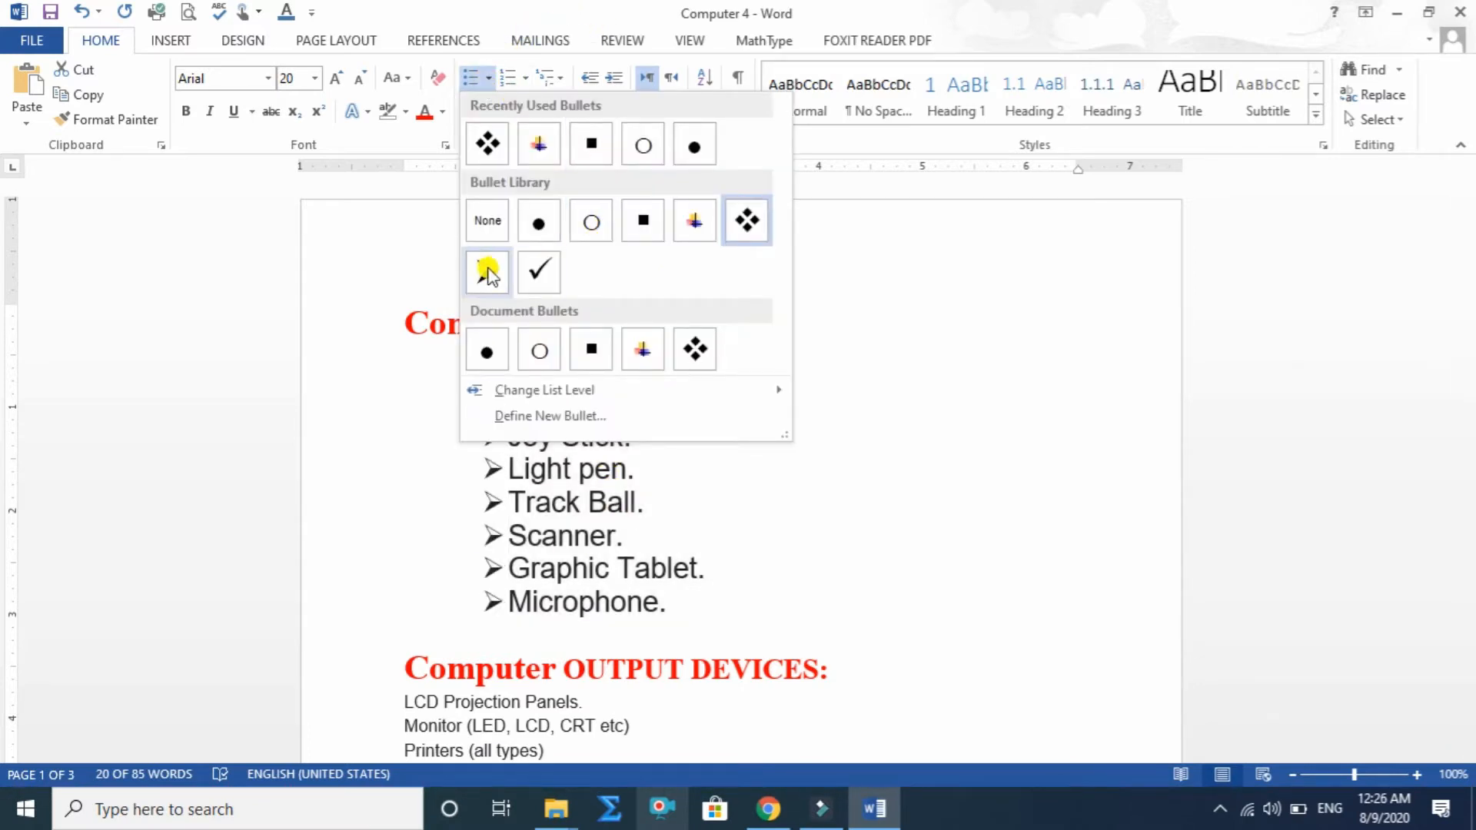
{"action": "left_click", "coordinate": [484, 271]}
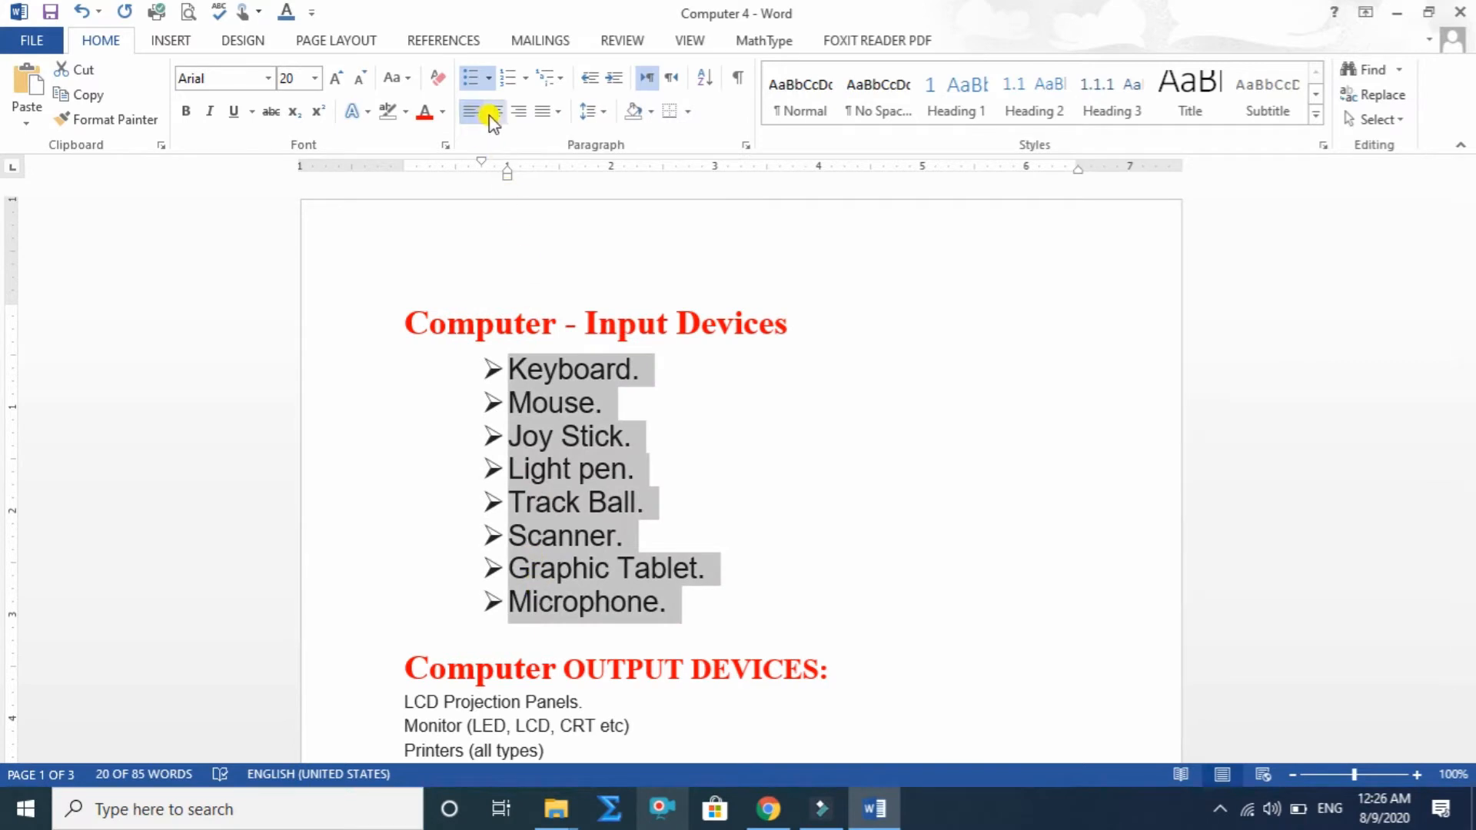
Apply check mark bullets to the input devices list and make its text bold.
{"action": "left_click", "coordinate": [488, 77]}
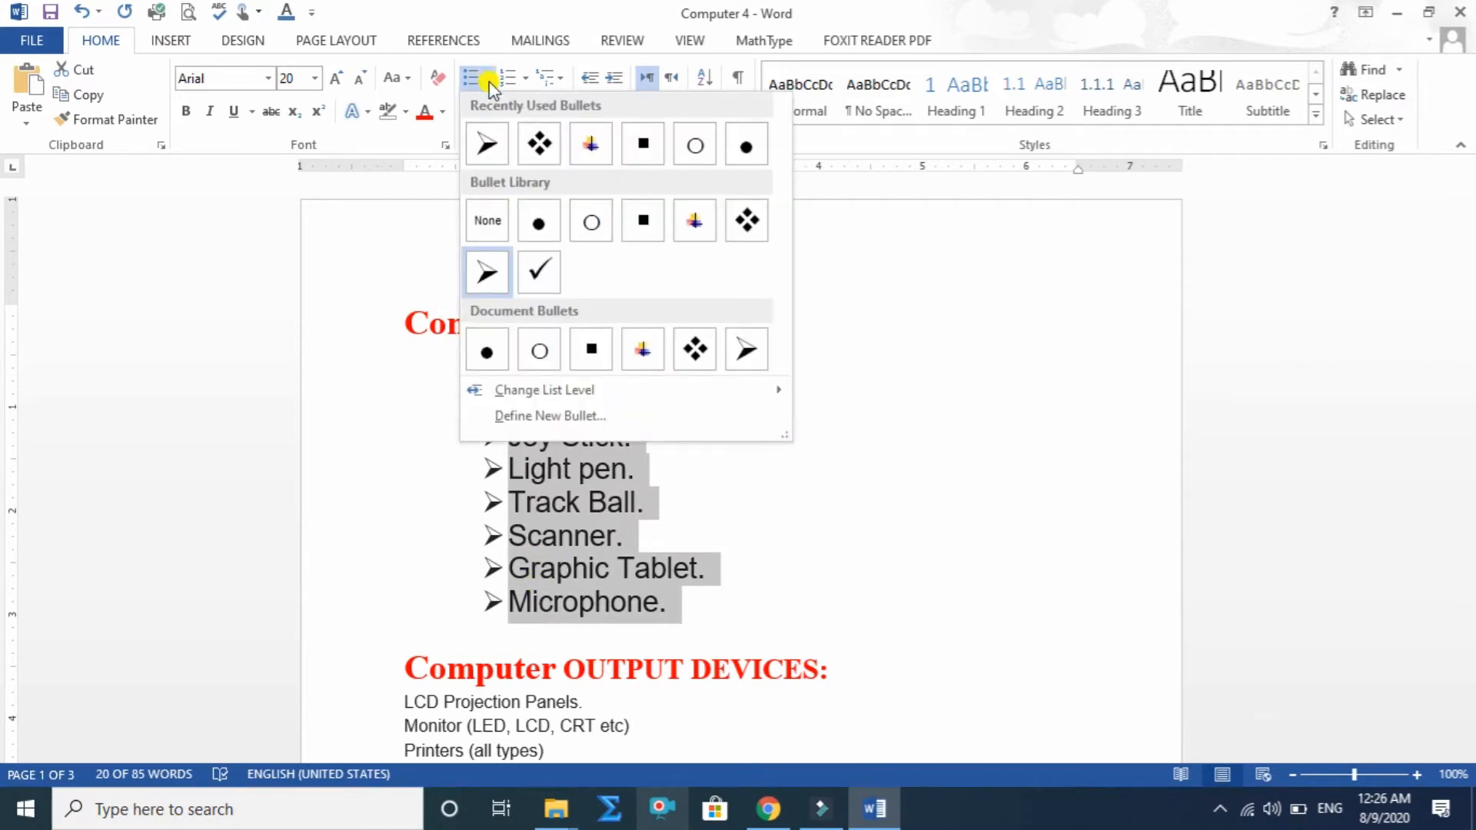
{"action": "left_click", "coordinate": [531, 288]}
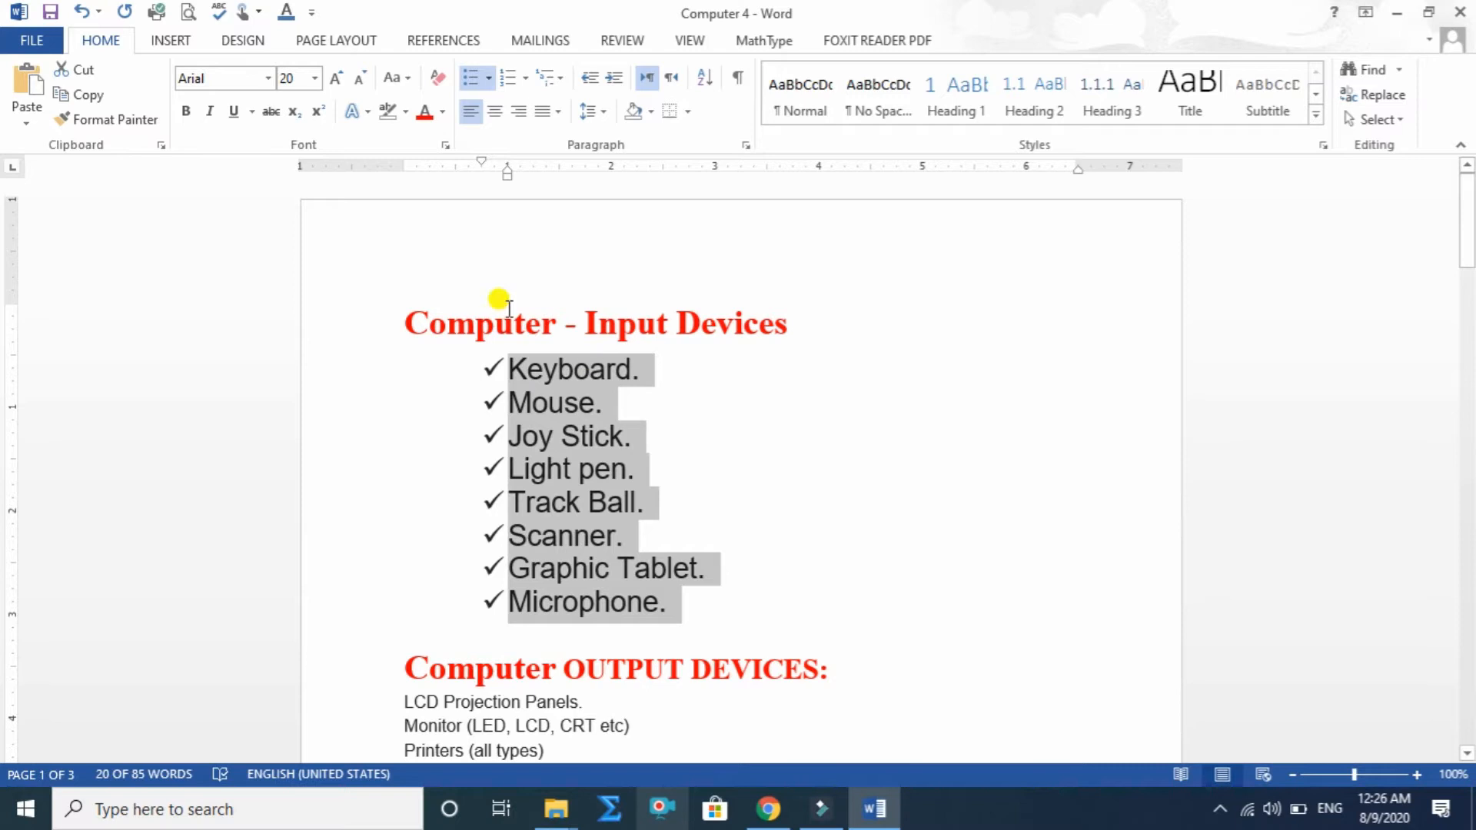
{"action": "left_click", "coordinate": [185, 112]}
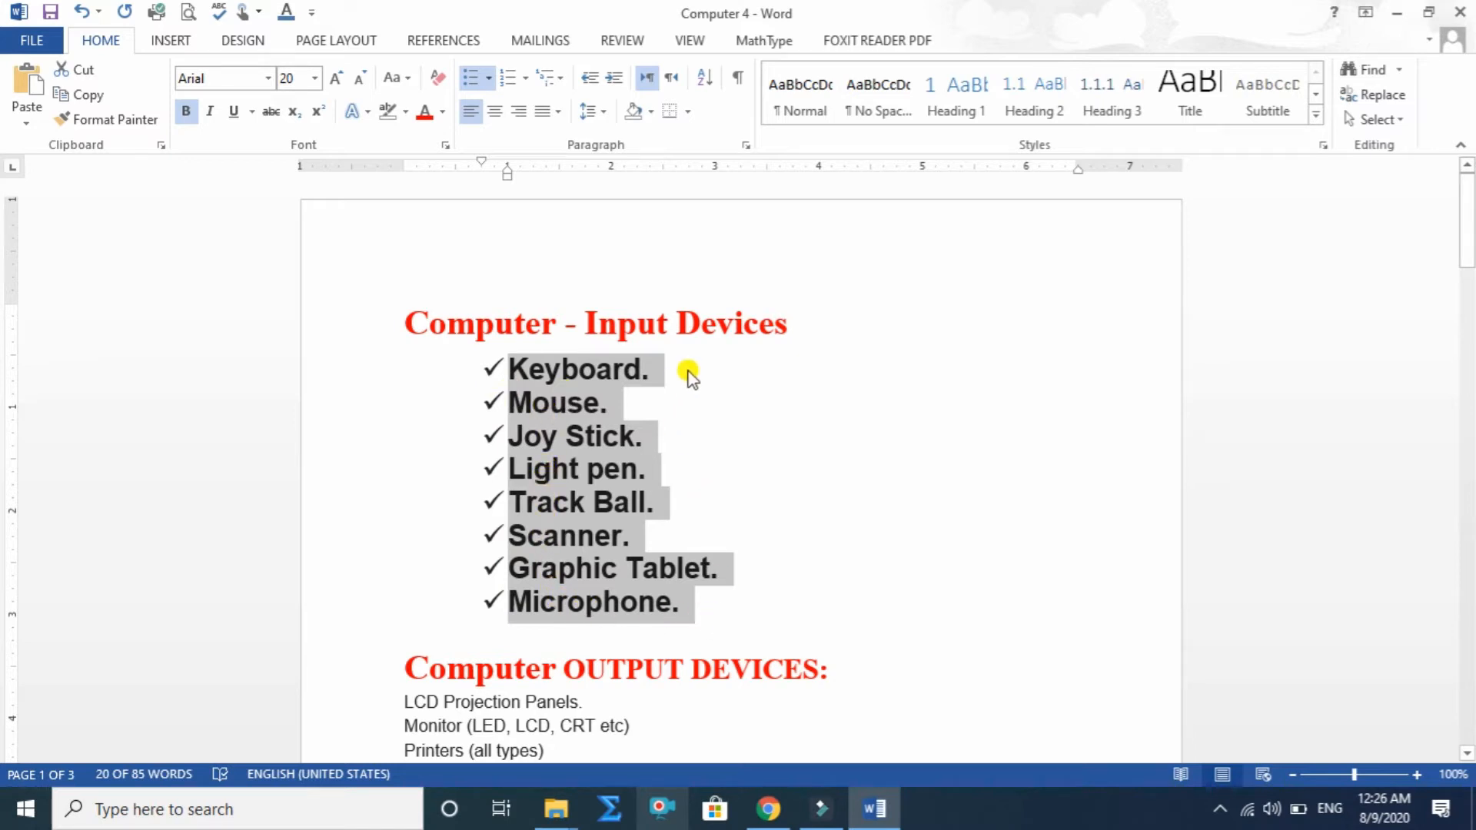
Try the eighth list level with hollow circle bullets on the input devices list, and undo the level change.
{"action": "left_click", "coordinate": [488, 78]}
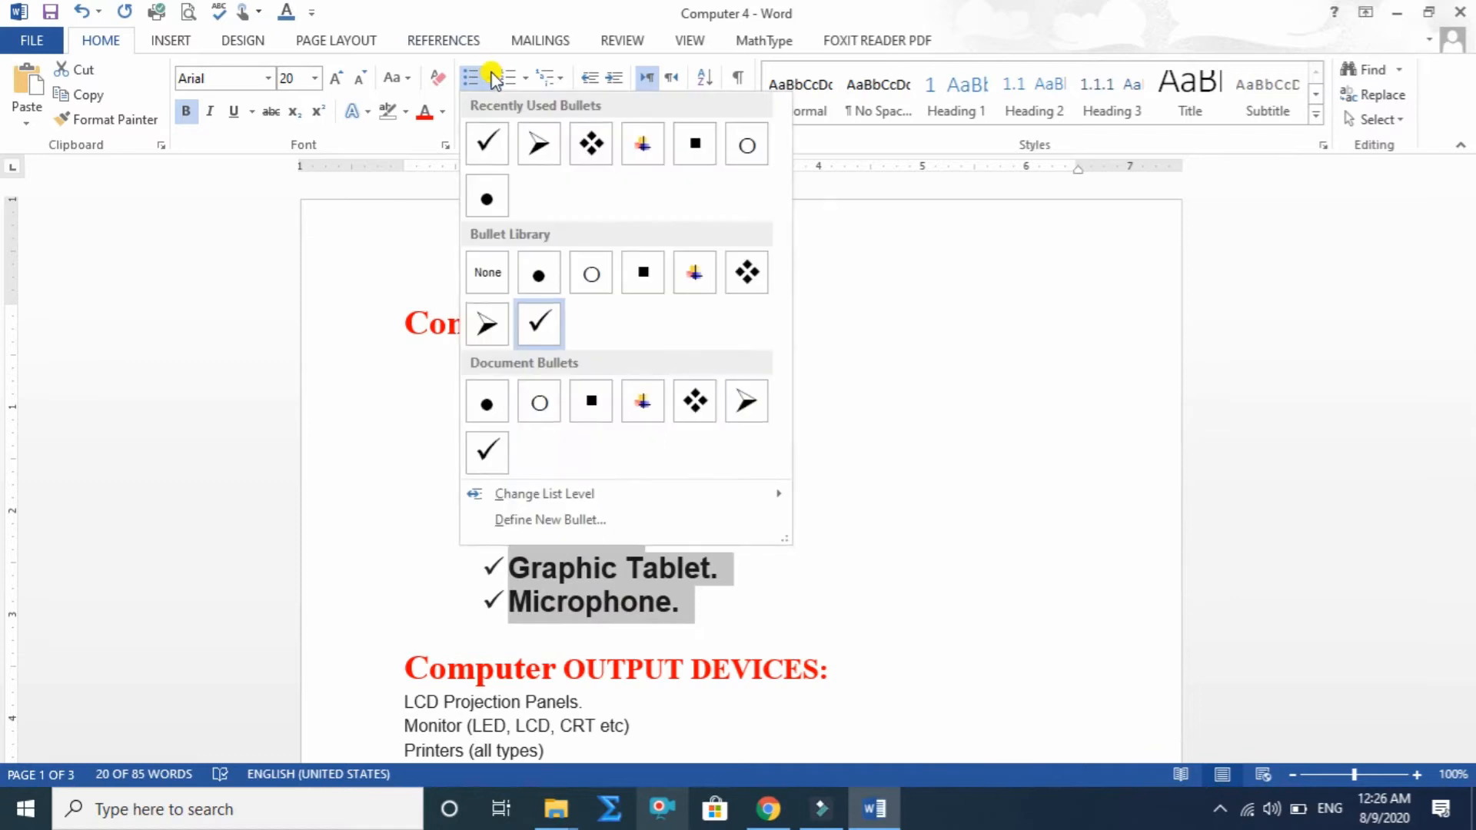
{"action": "left_click", "coordinate": [485, 271]}
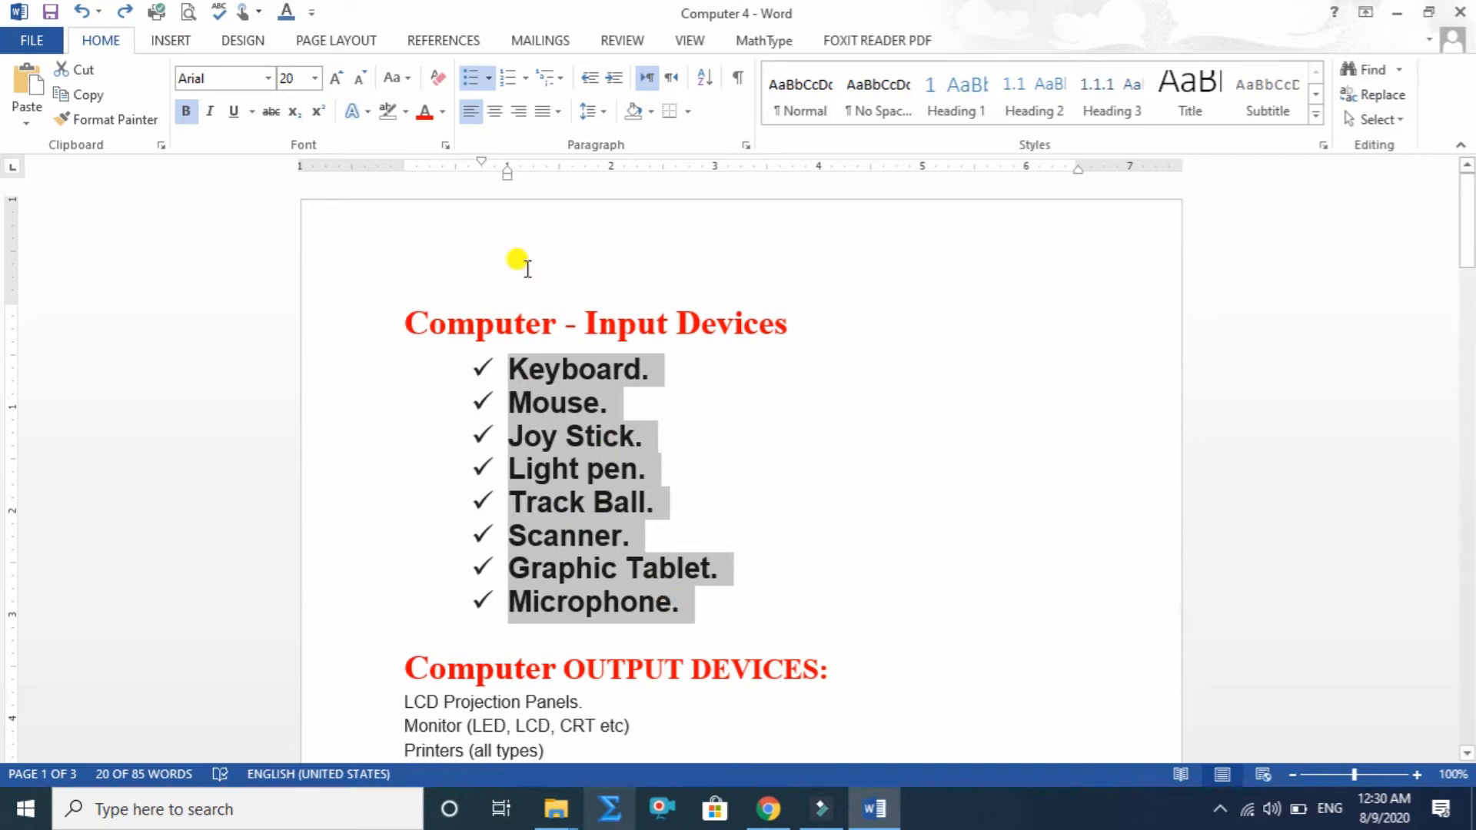
{"action": "left_click", "coordinate": [489, 78]}
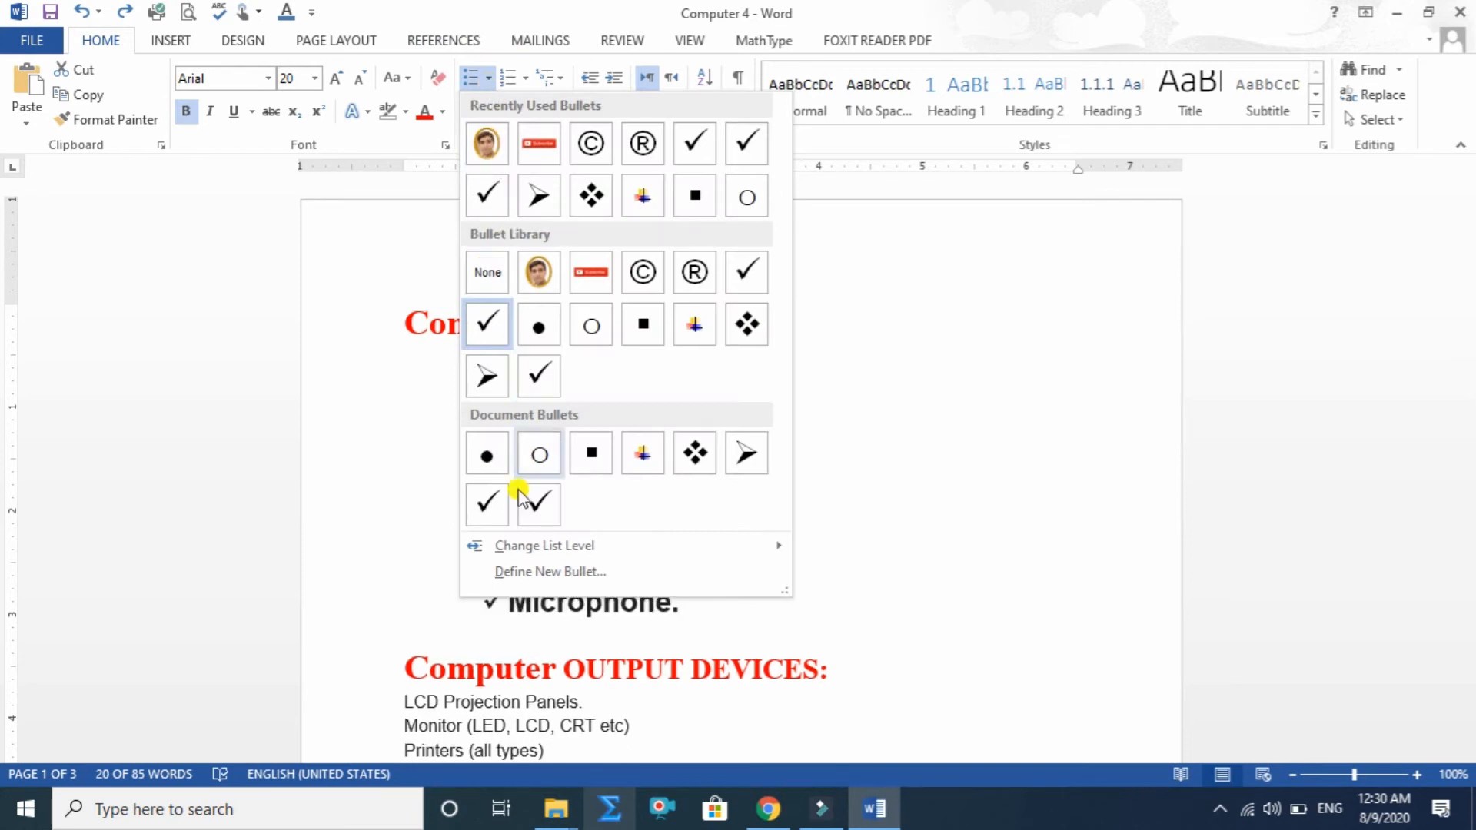
{"action": "mouse_move", "coordinate": [529, 547]}
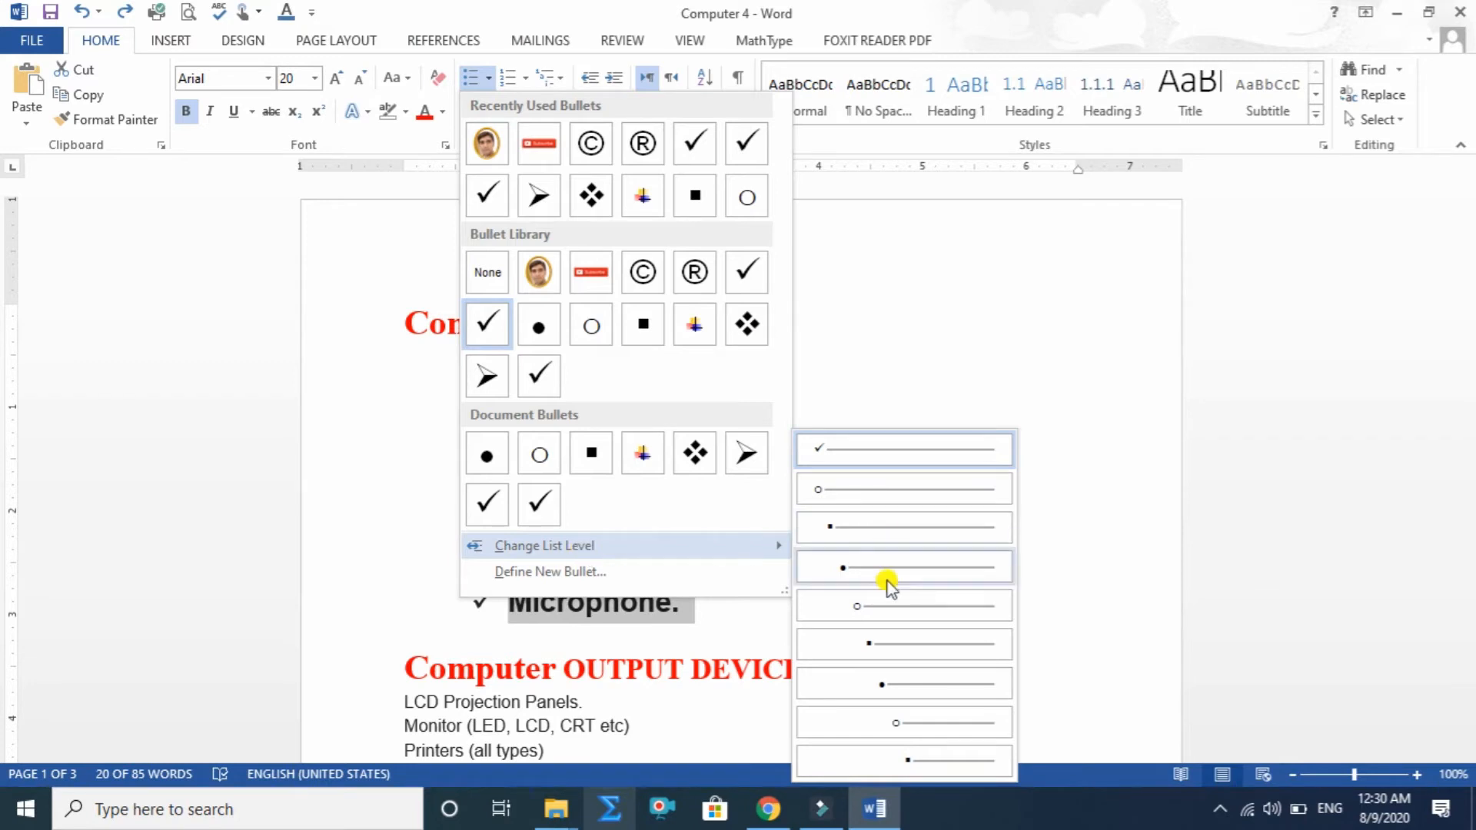
{"action": "left_click", "coordinate": [901, 726]}
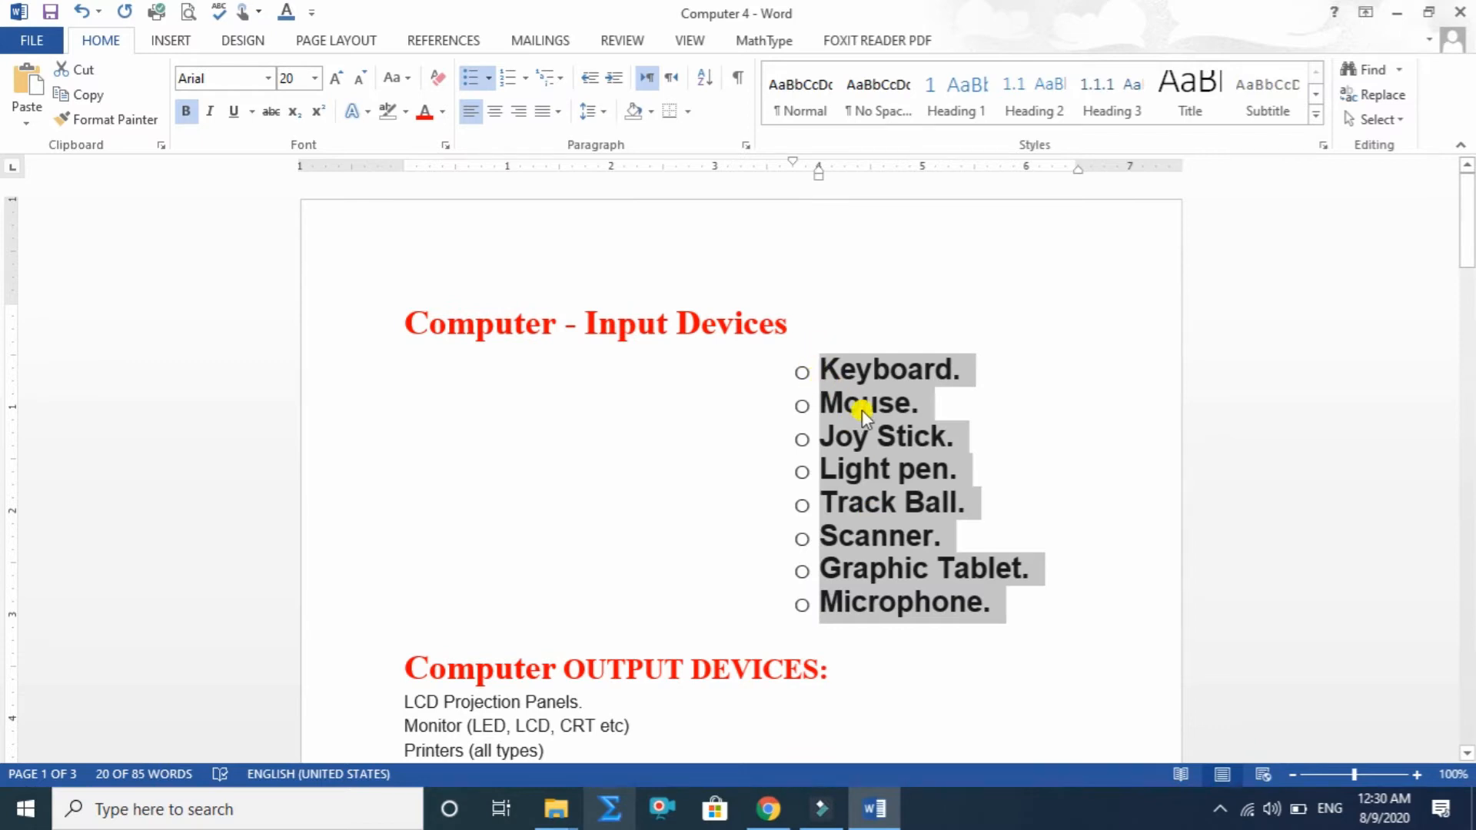
{"action": "left_click", "coordinate": [80, 12]}
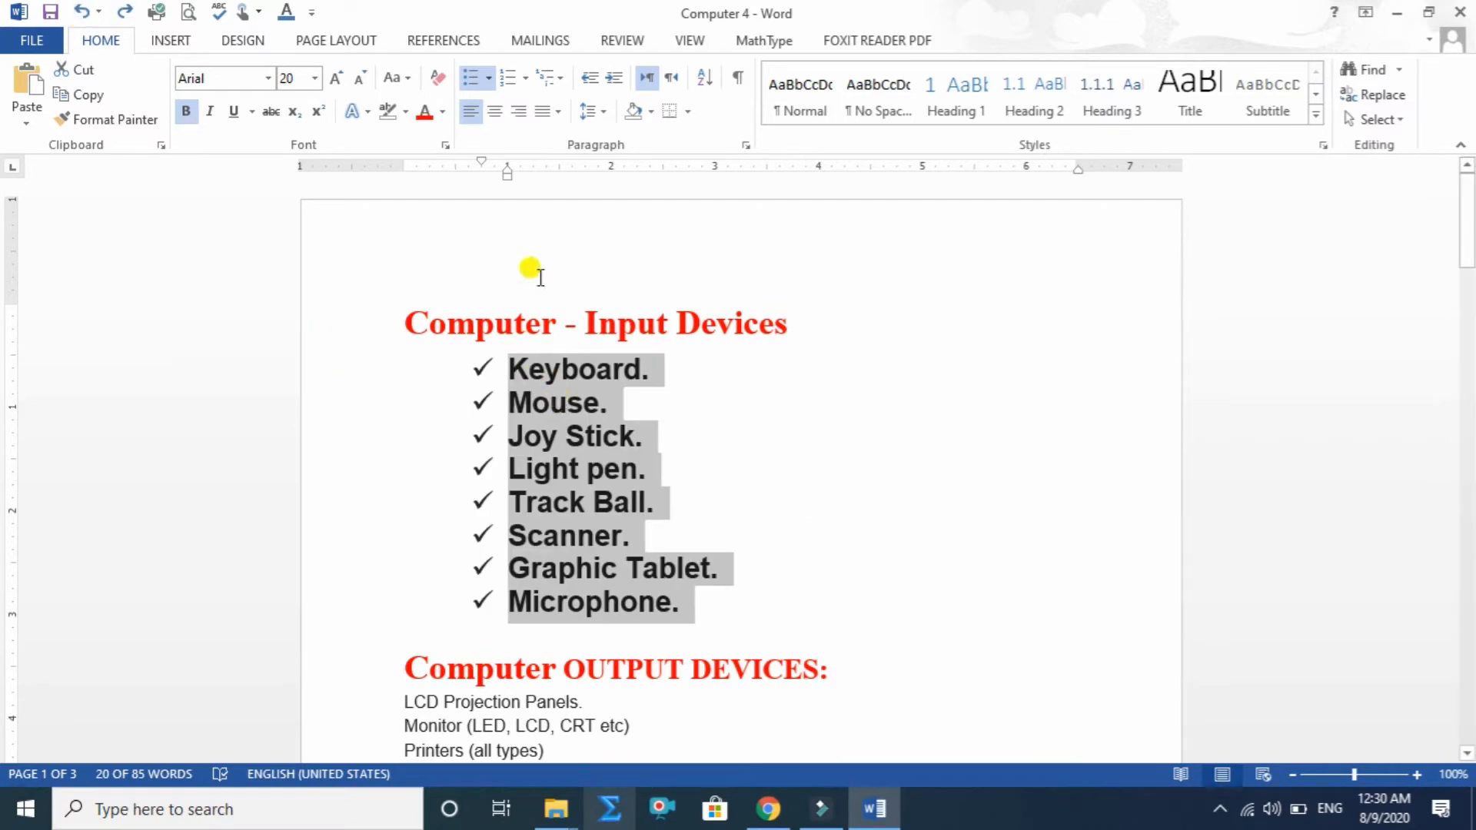
Define a new check mark bullet with Left alignment for the input devices list.
{"action": "left_click", "coordinate": [489, 78]}
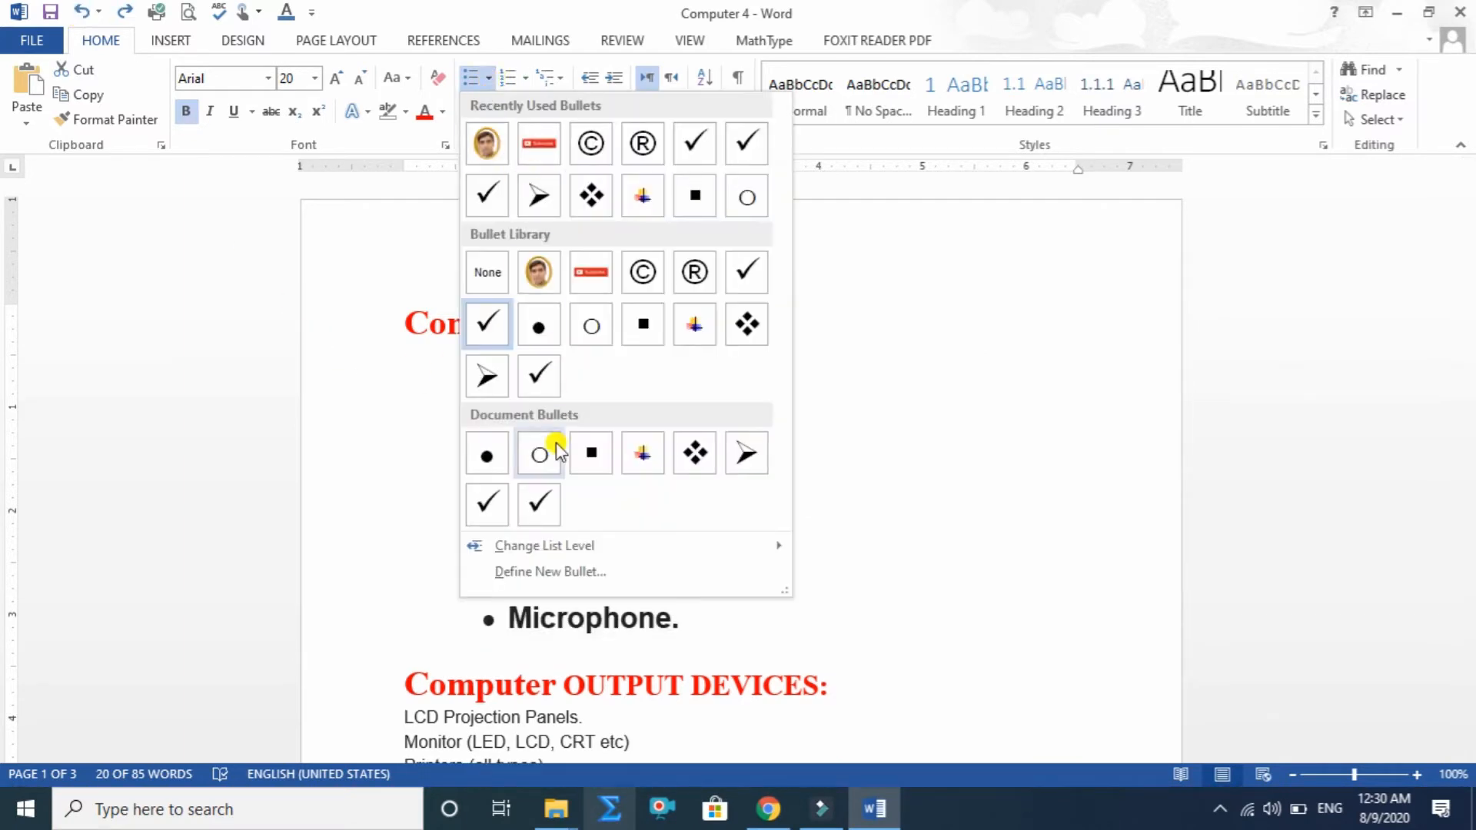
{"action": "left_click", "coordinate": [559, 573]}
{"action": "left_click_drag", "start_coordinate": [740, 201], "coordinate": [1016, 177]}
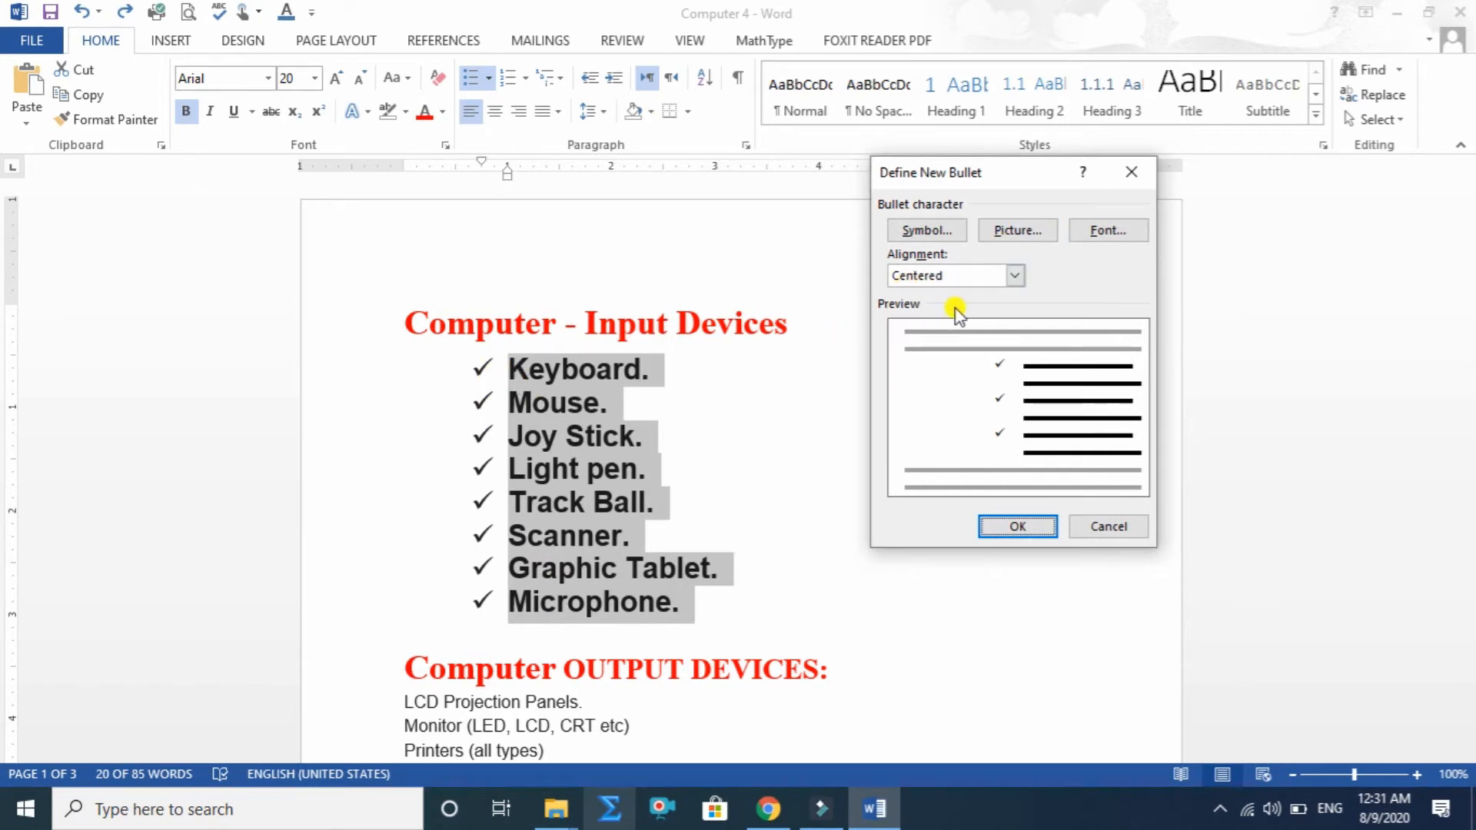
{"action": "left_click", "coordinate": [1017, 275]}
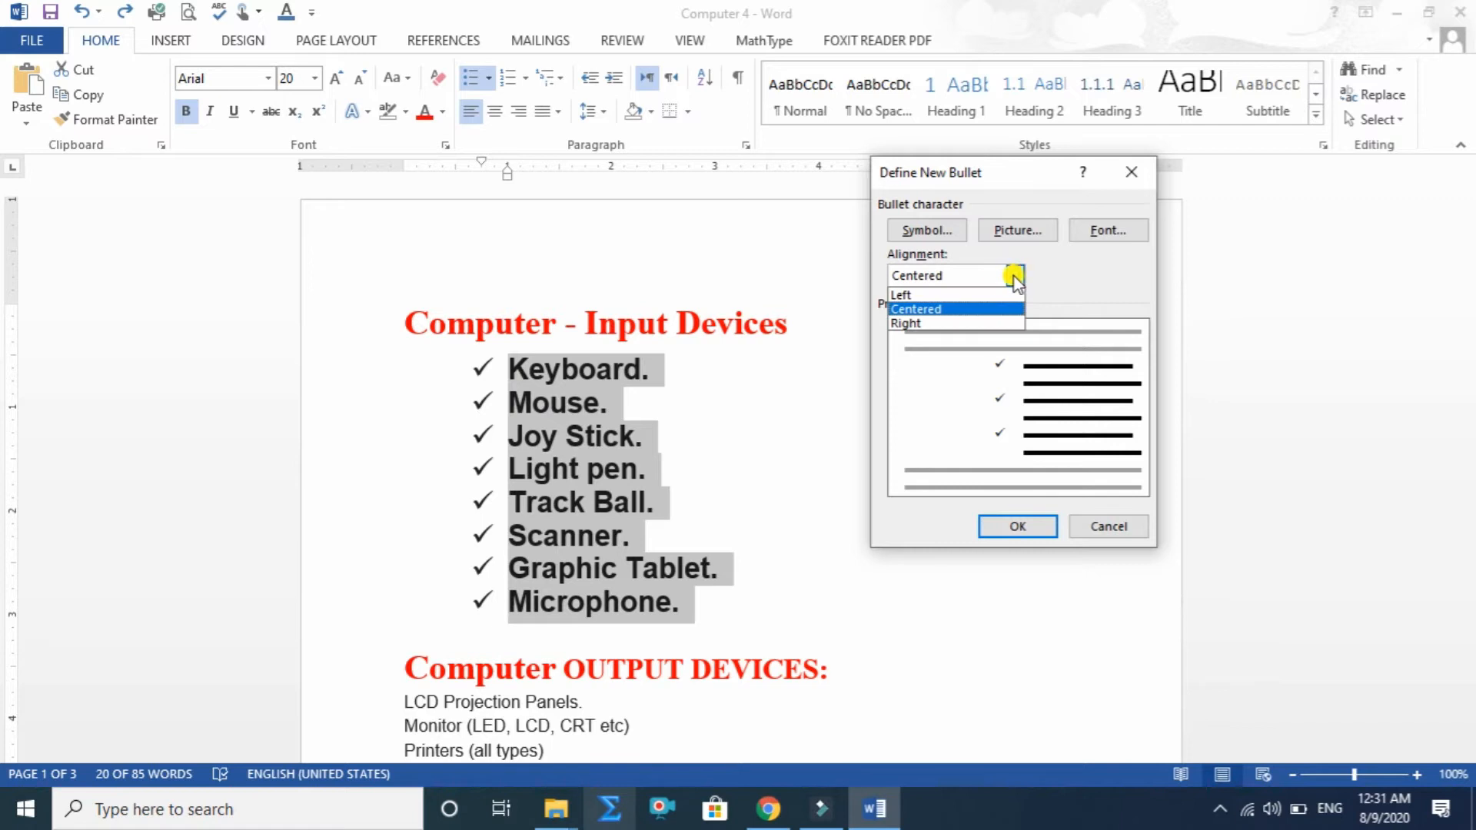
{"action": "left_click", "coordinate": [922, 296]}
{"action": "left_click", "coordinate": [999, 523]}
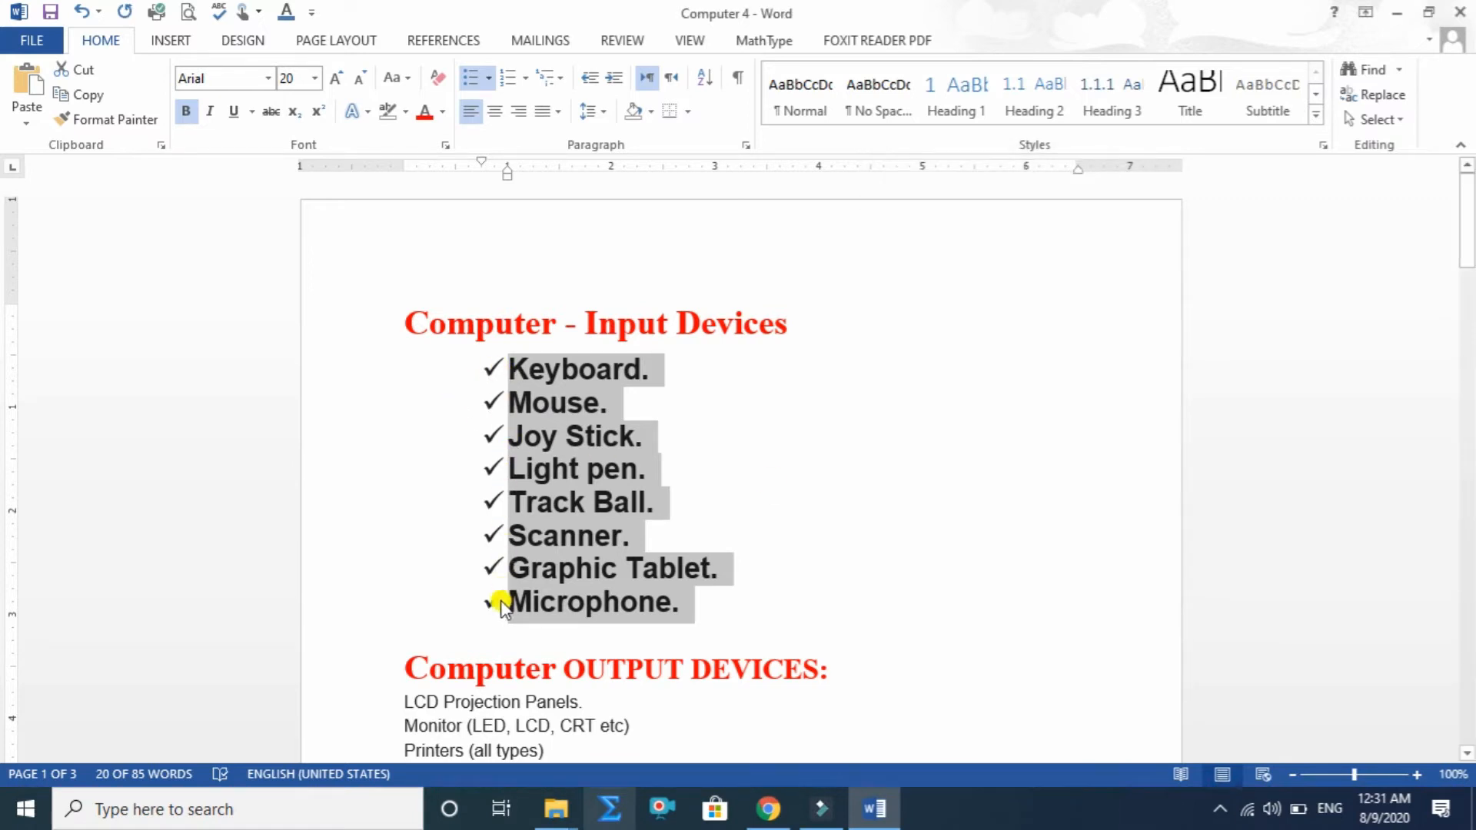
{"action": "left_click", "coordinate": [488, 77]}
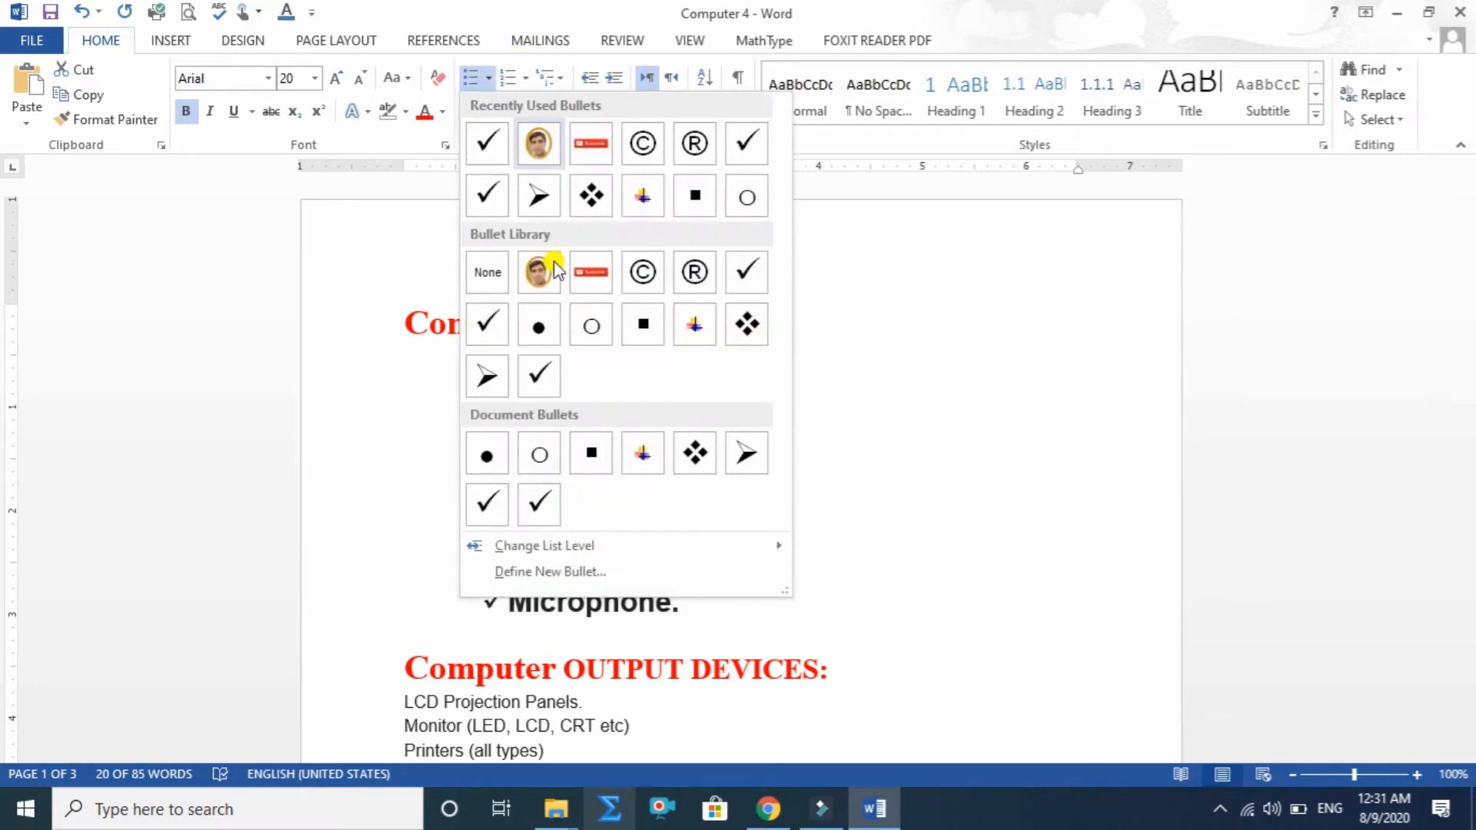
{"action": "left_click", "coordinate": [546, 569]}
{"action": "left_click", "coordinate": [1011, 276]}
{"action": "key", "text": "Escape"}
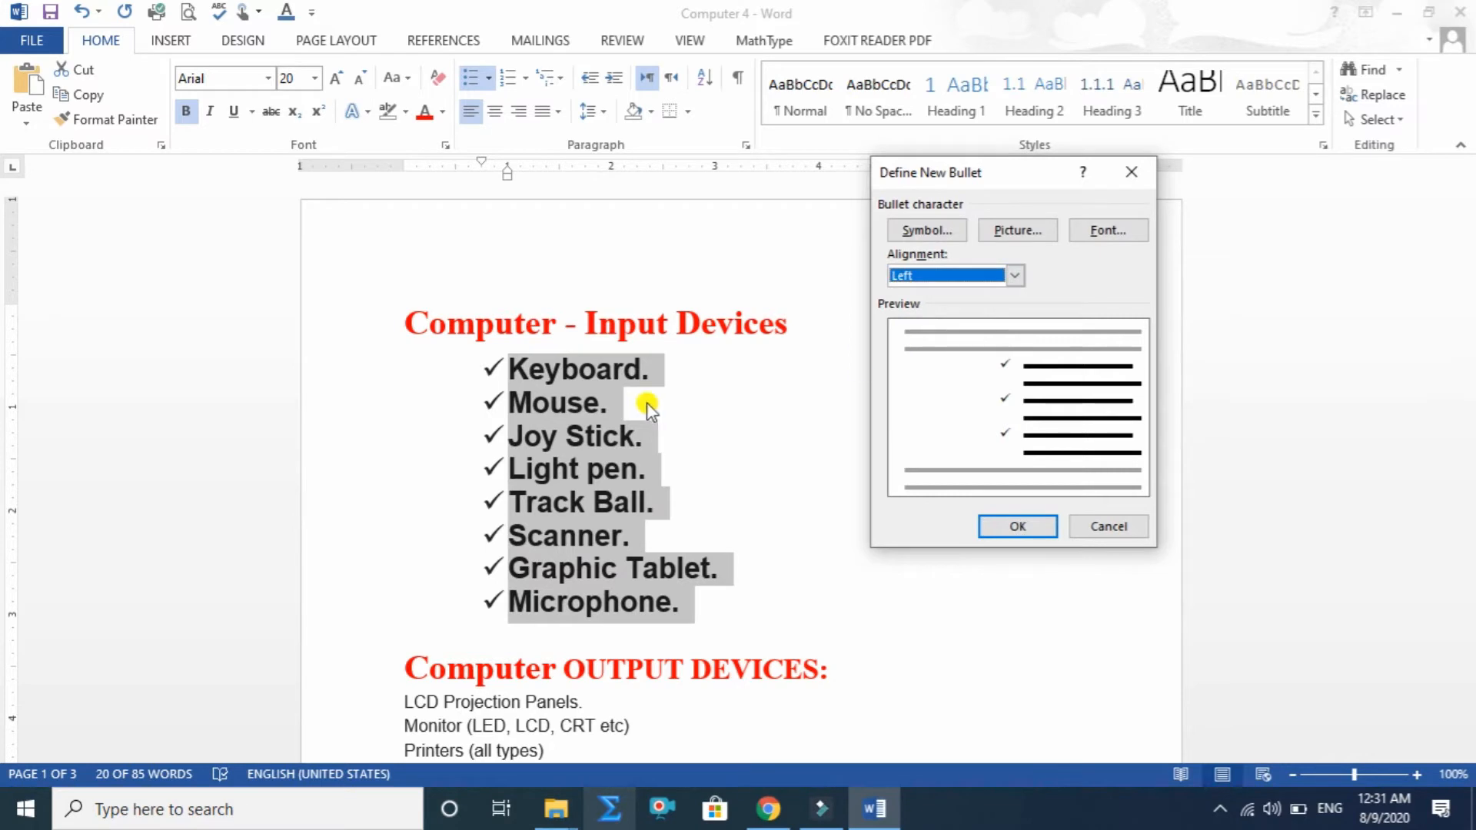
{"action": "left_click", "coordinate": [996, 525]}
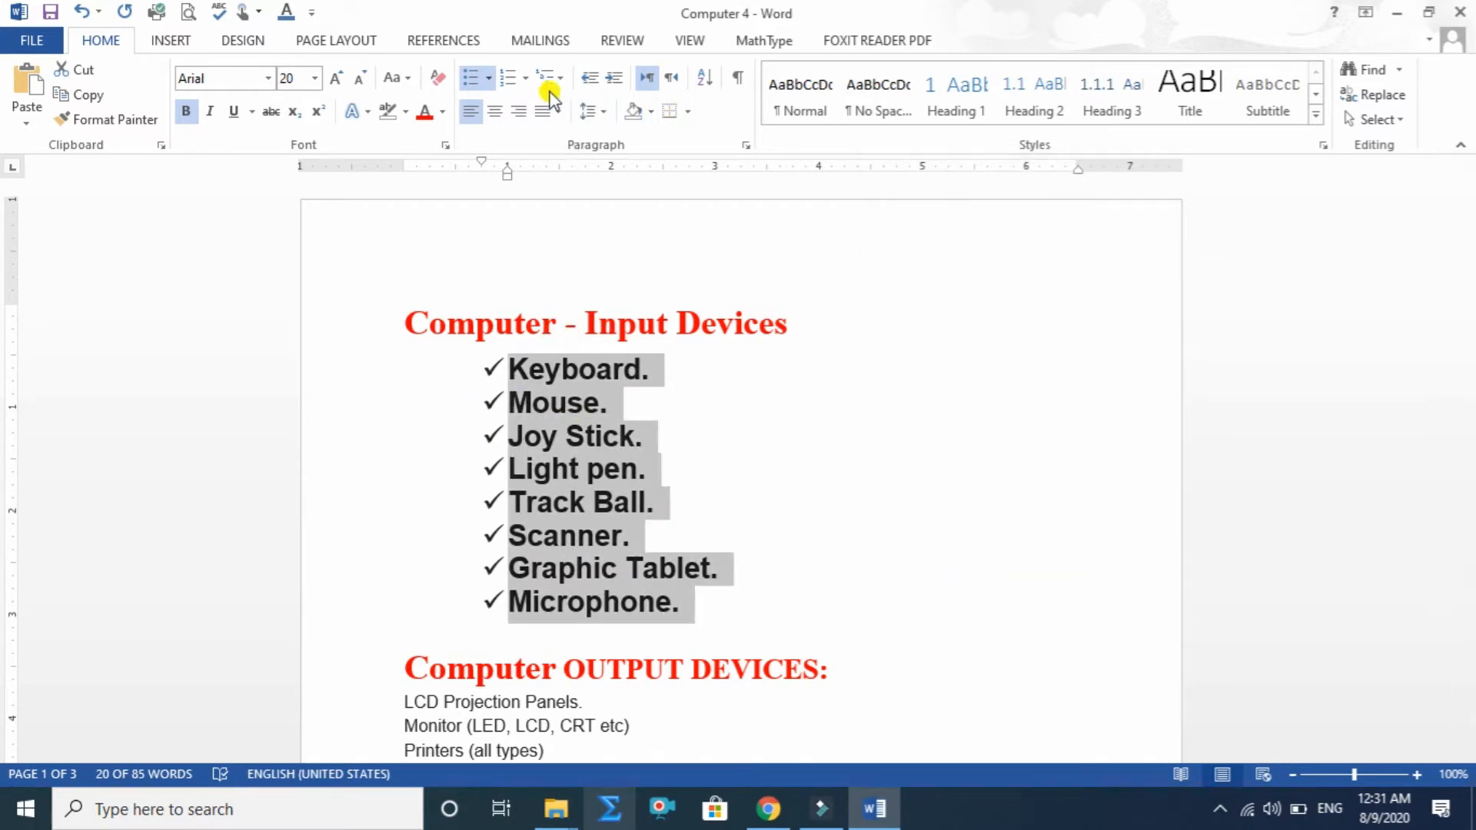
Define the check mark bullet of the input devices list with Right alignment.
{"action": "left_click", "coordinate": [489, 78]}
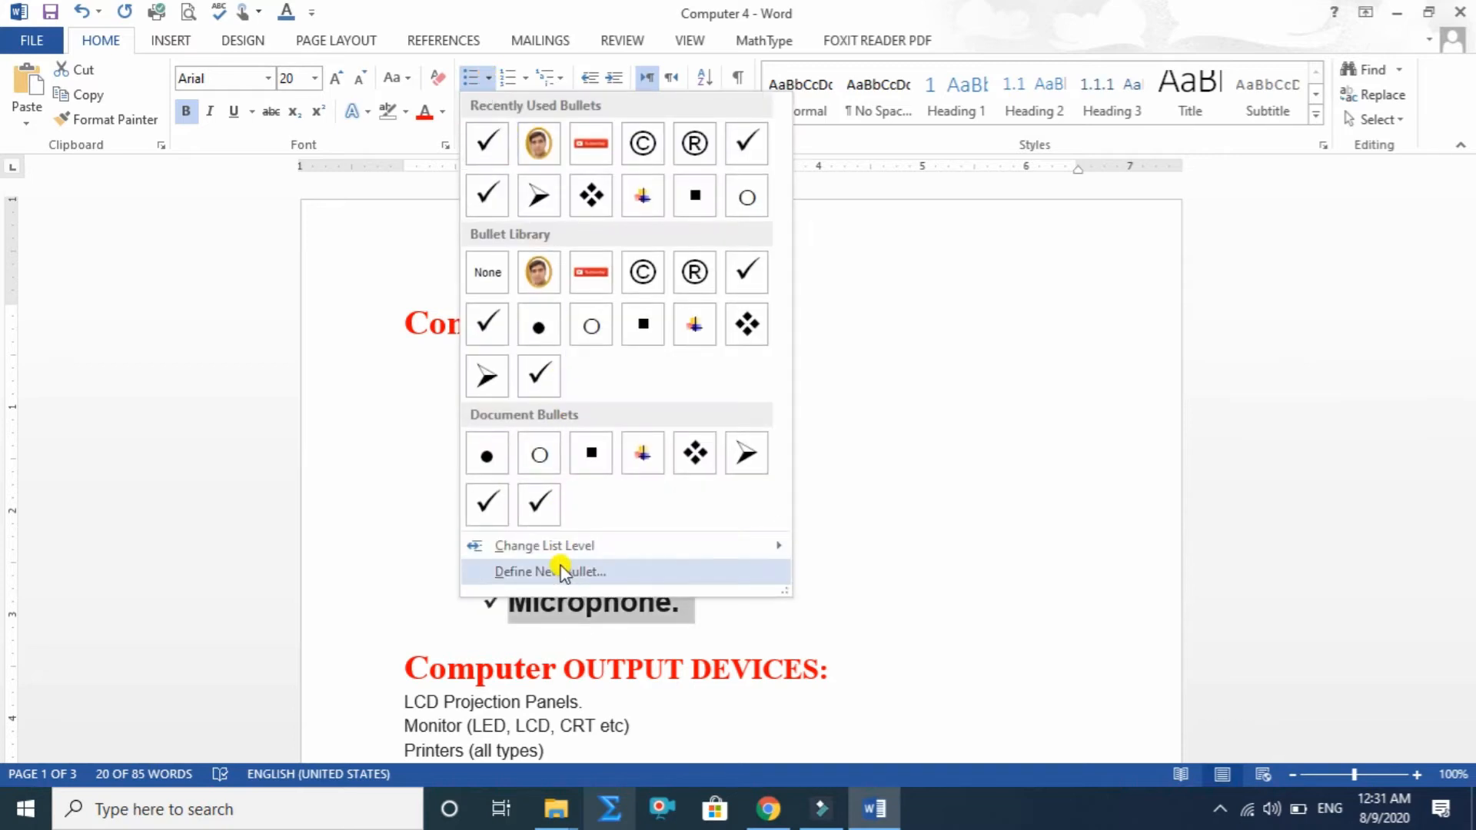
{"action": "left_click", "coordinate": [560, 565]}
{"action": "left_click", "coordinate": [1013, 275]}
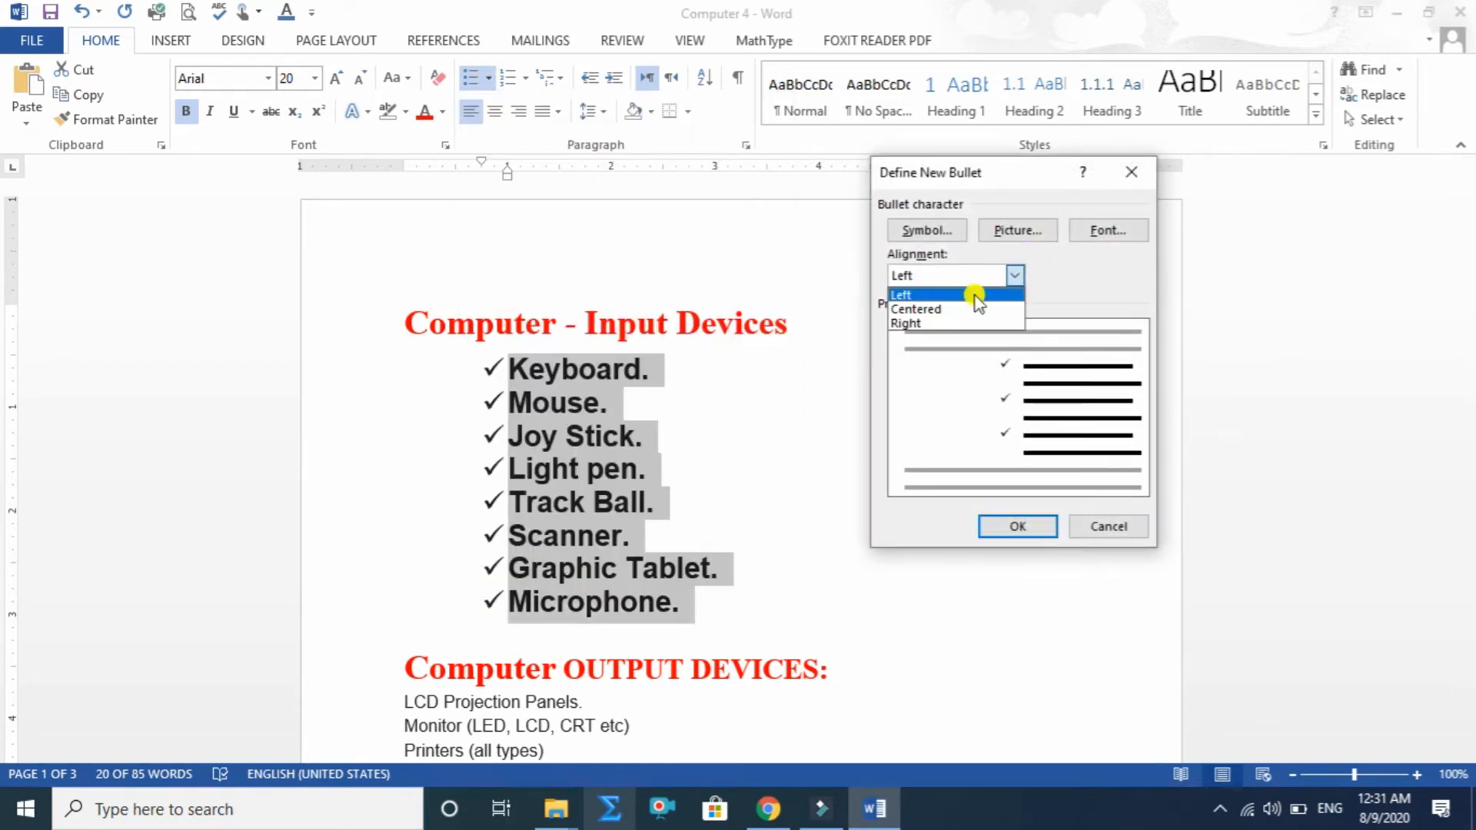
{"action": "left_click", "coordinate": [919, 319]}
{"action": "left_click", "coordinate": [1015, 523]}
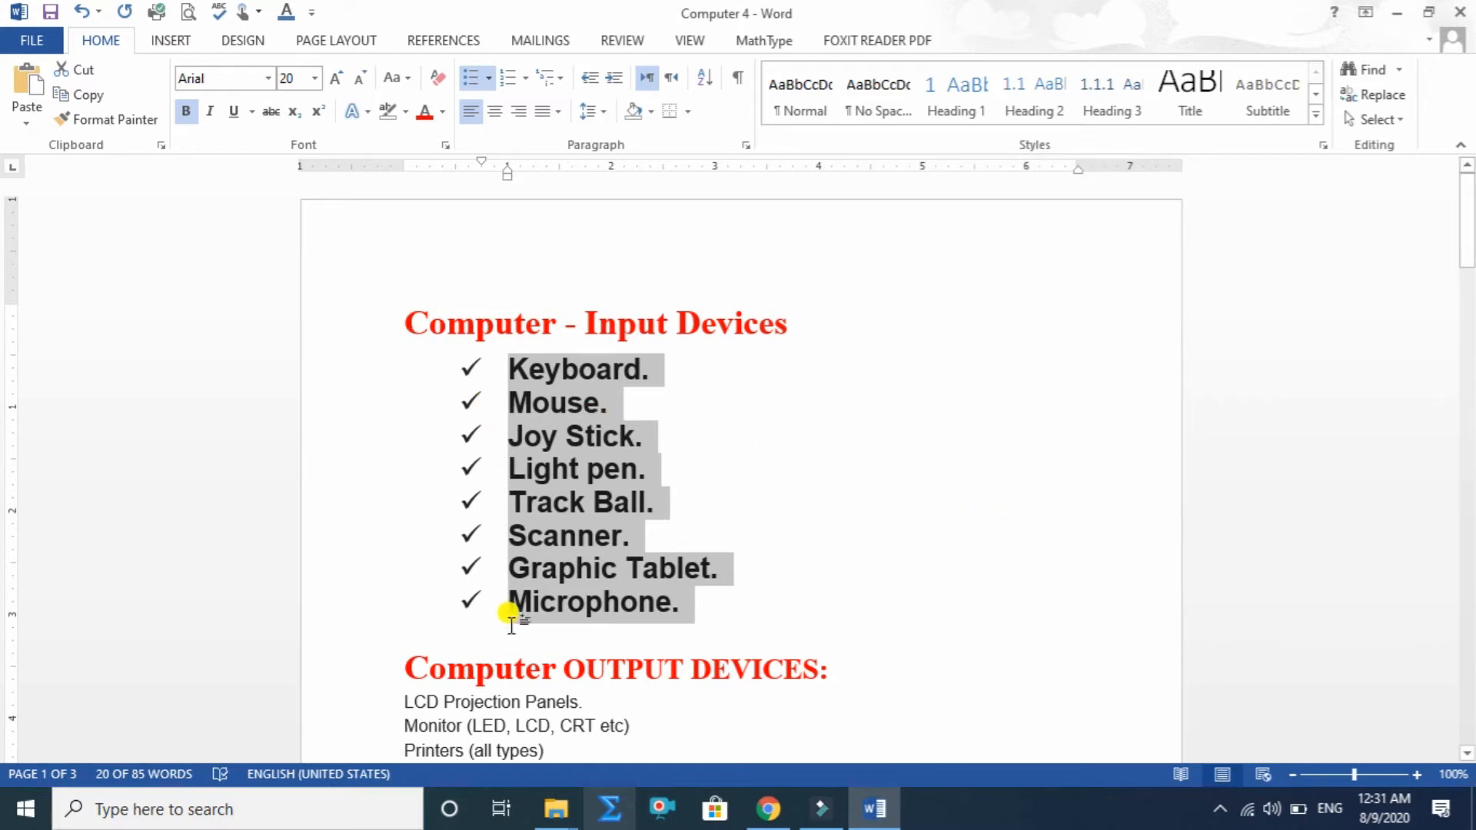
Define a new bullet for the input devices list from the bold right arrow symbol, Wingdings character 232.
{"action": "left_click", "coordinate": [489, 77]}
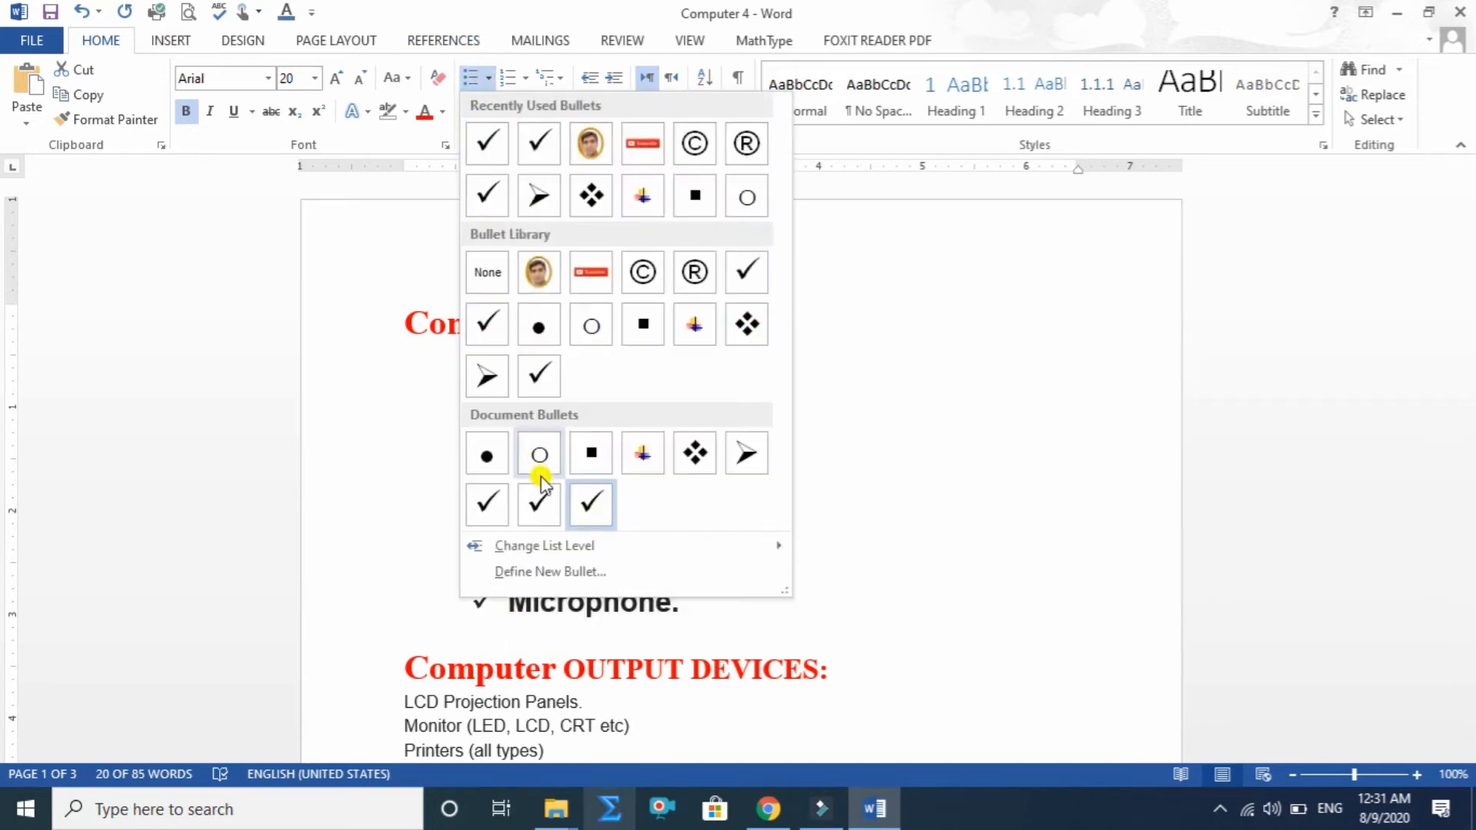
{"action": "left_click", "coordinate": [543, 572]}
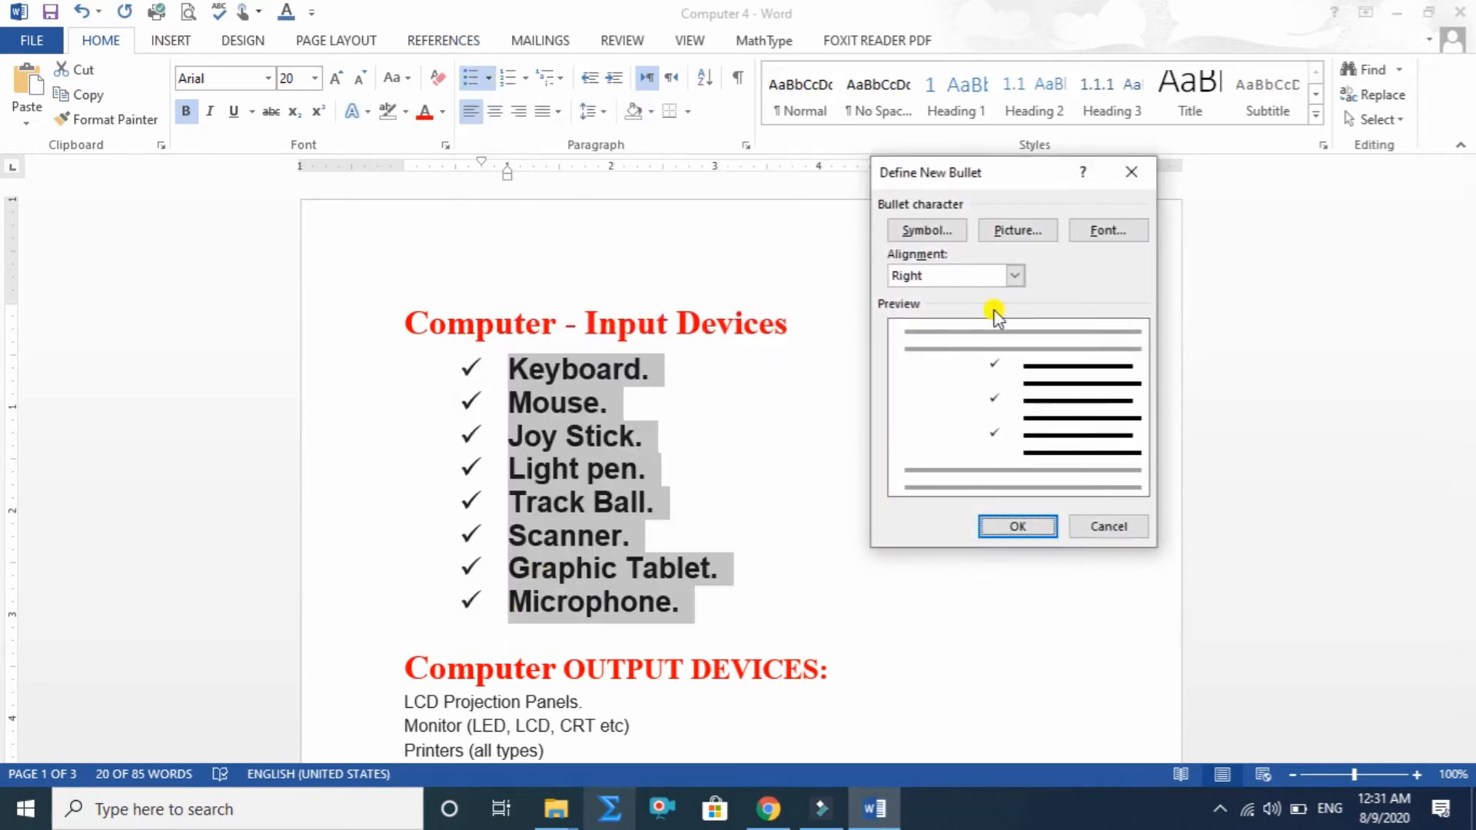
{"action": "left_click", "coordinate": [928, 230]}
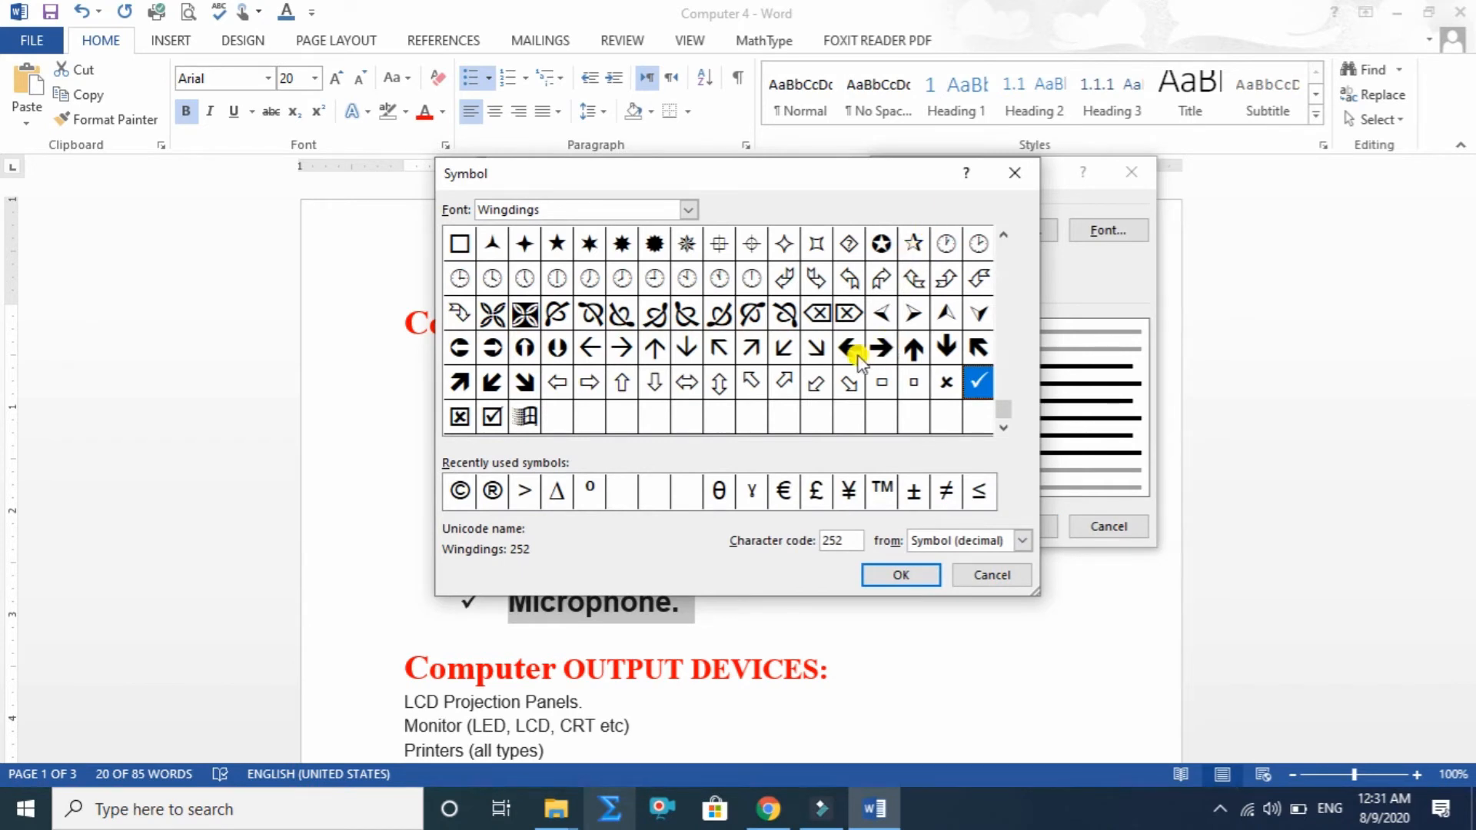
{"action": "left_click", "coordinate": [882, 350]}
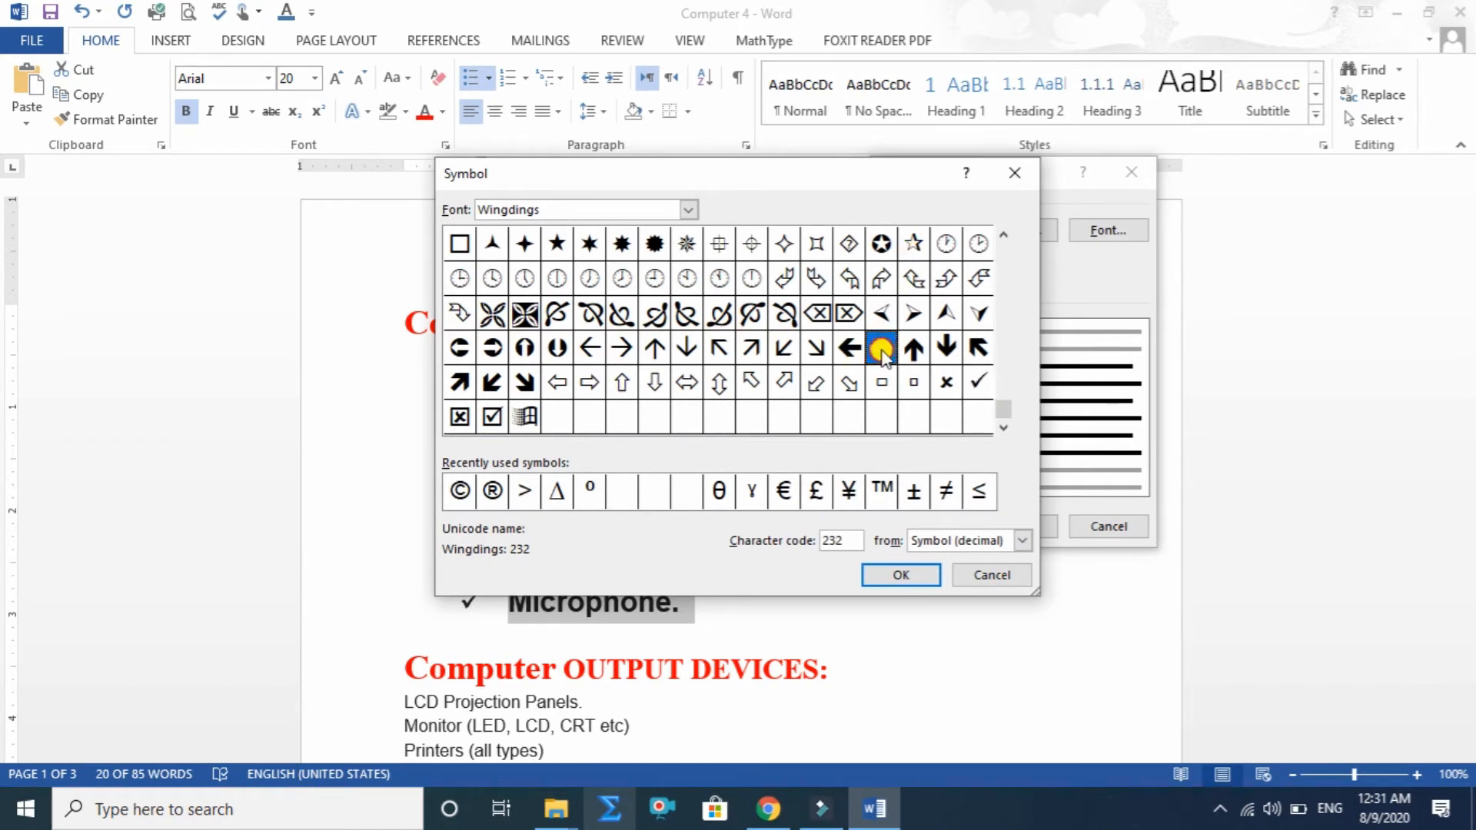
{"action": "left_click", "coordinate": [888, 573]}
{"action": "left_click", "coordinate": [1020, 527]}
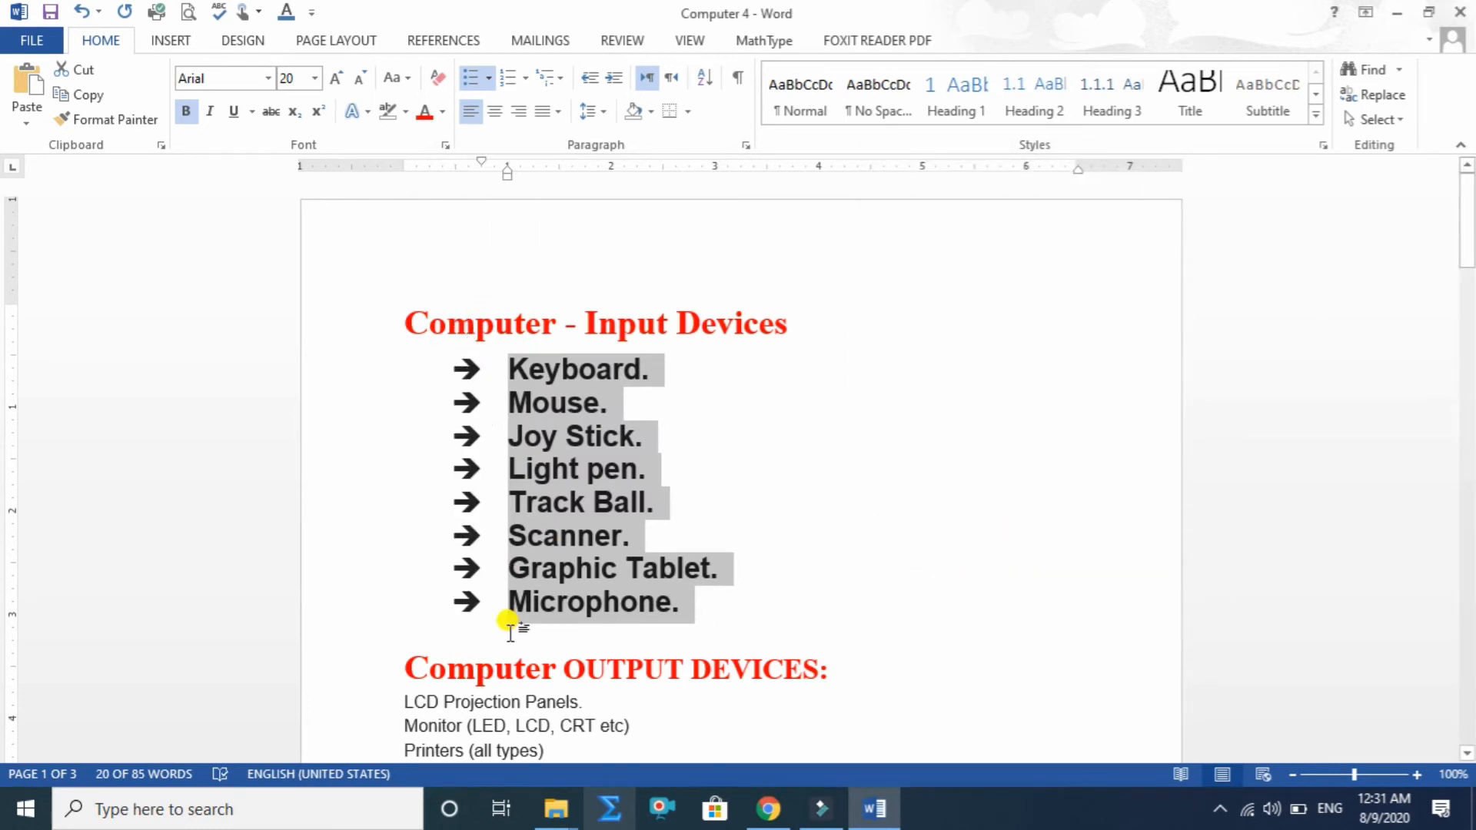
Define a new bullet for the input devices list from the four-petal cross symbol, Wingdings character 203.
{"action": "left_click", "coordinate": [489, 78]}
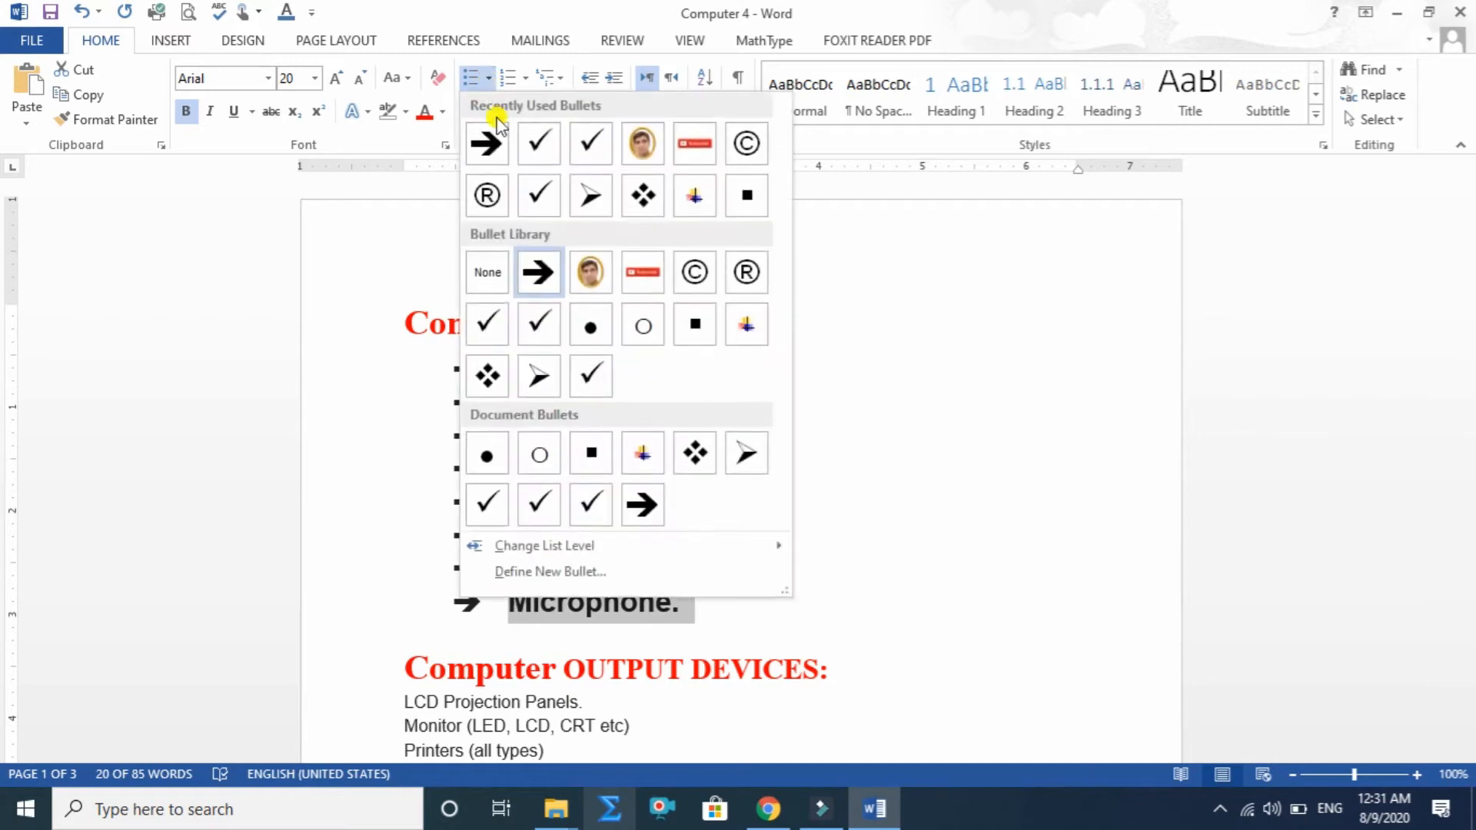
{"action": "left_click", "coordinate": [540, 570]}
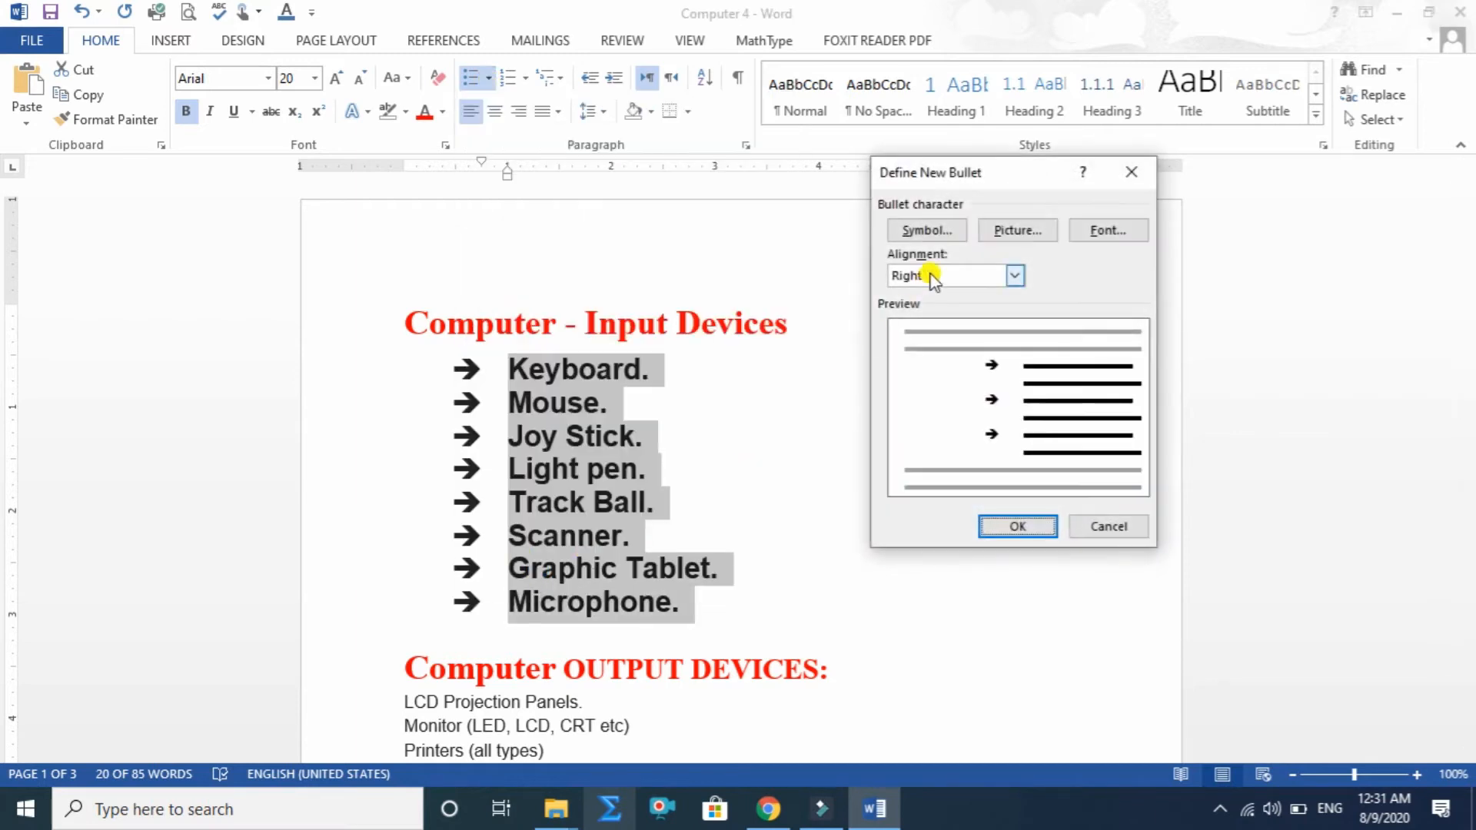
{"action": "left_click", "coordinate": [927, 230]}
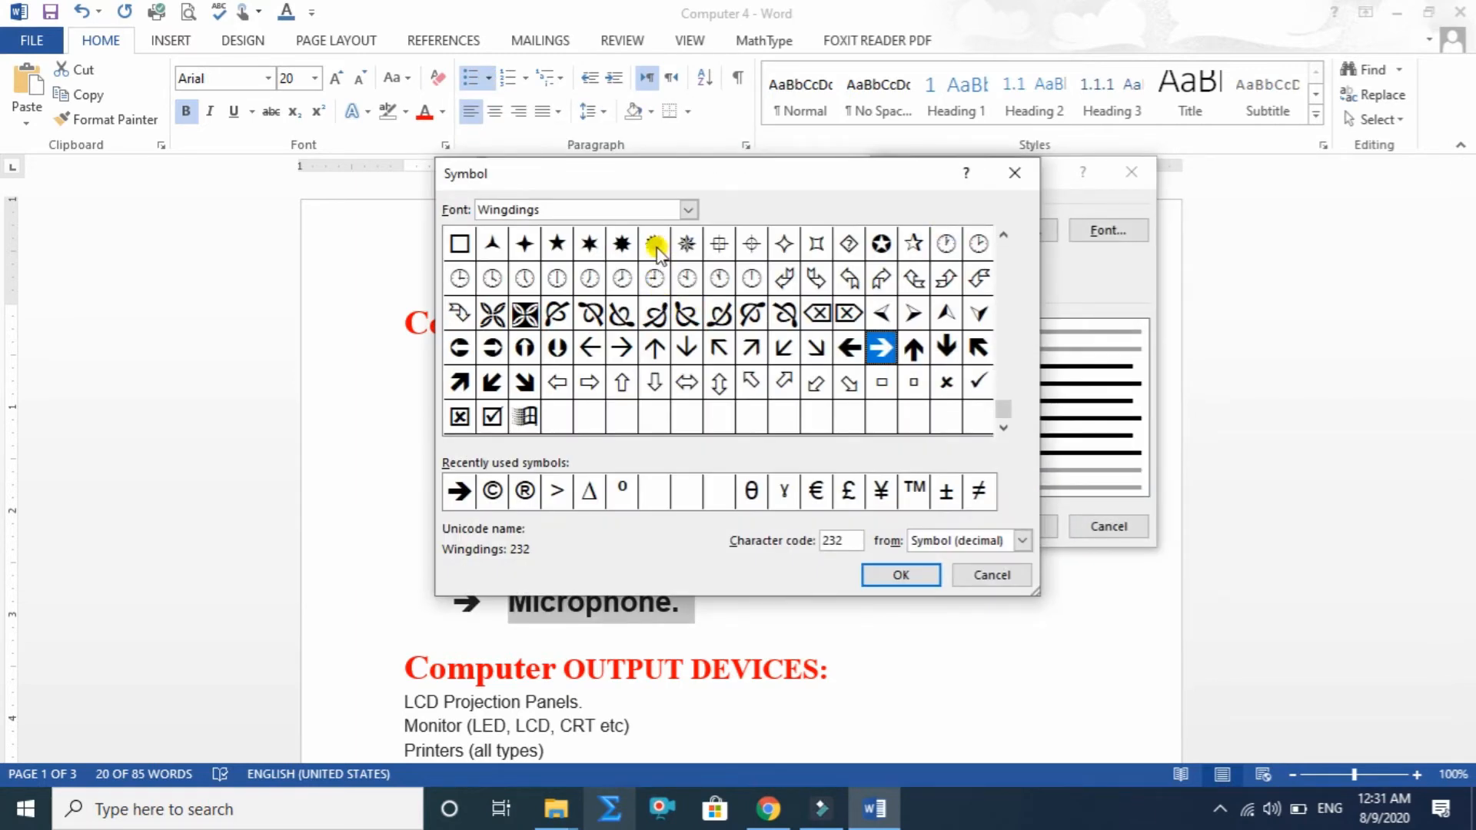
{"action": "left_click", "coordinate": [492, 313]}
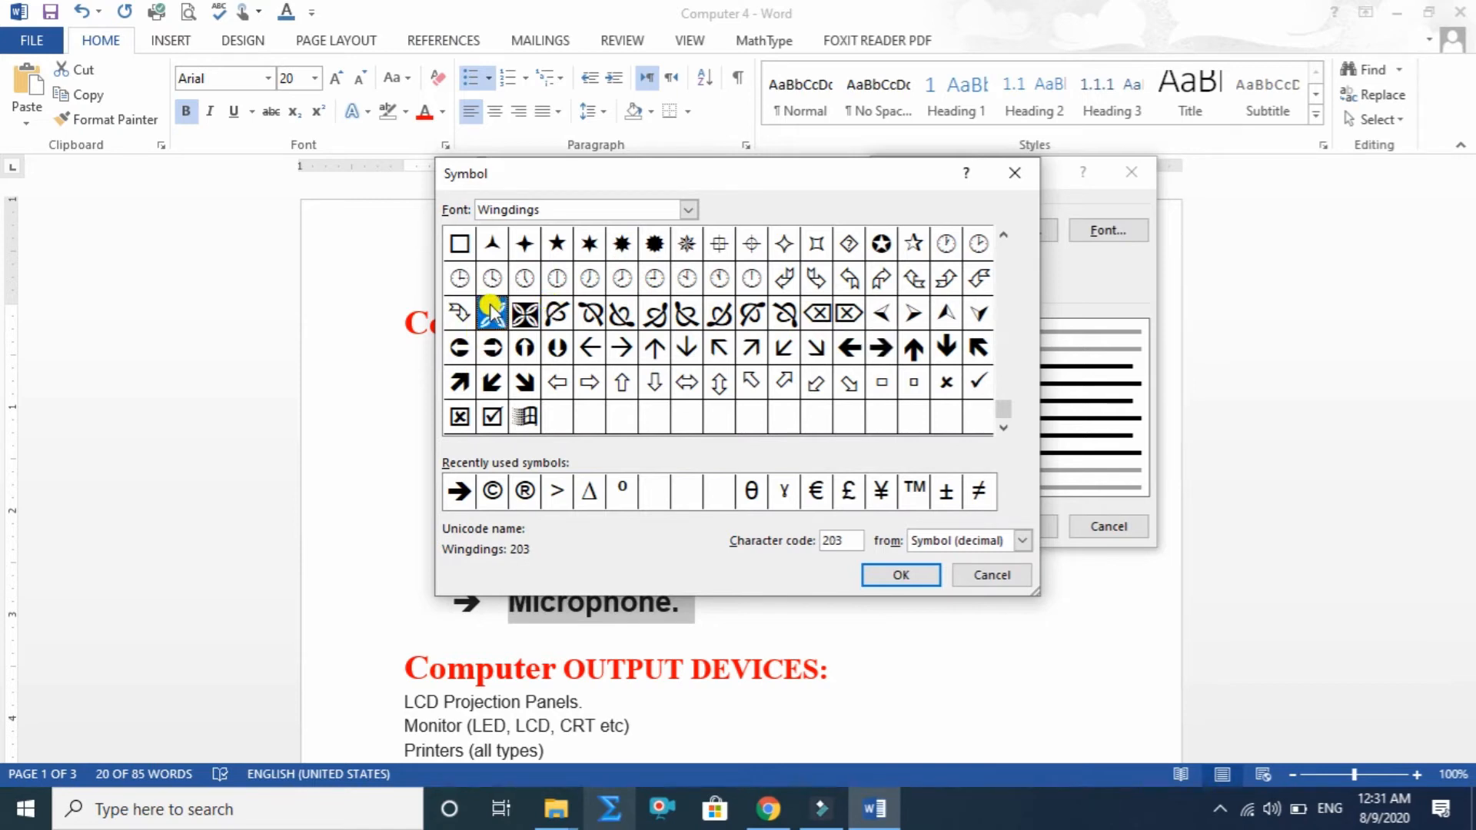
{"action": "left_click", "coordinate": [919, 577]}
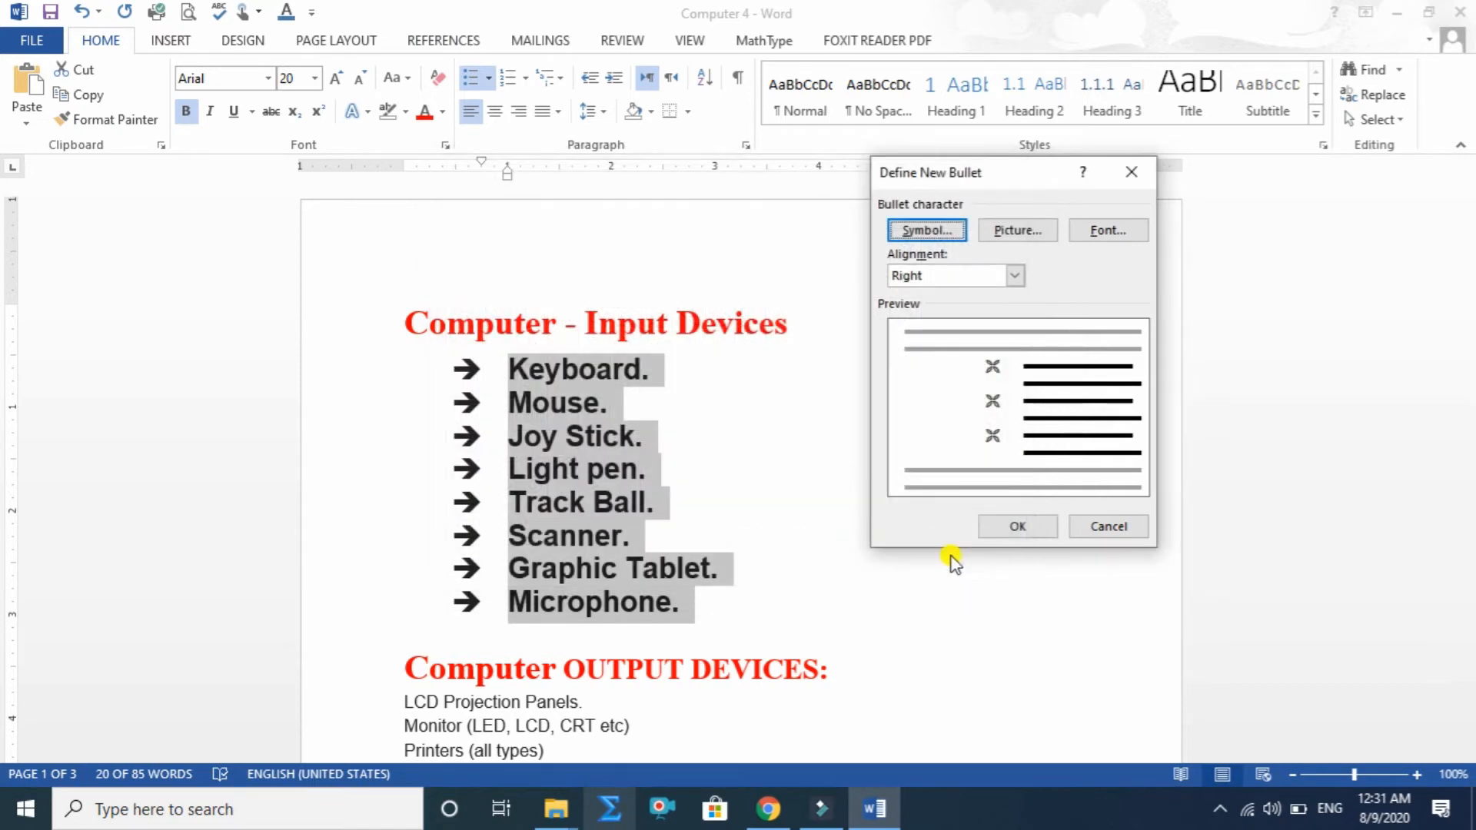
{"action": "left_click", "coordinate": [990, 529]}
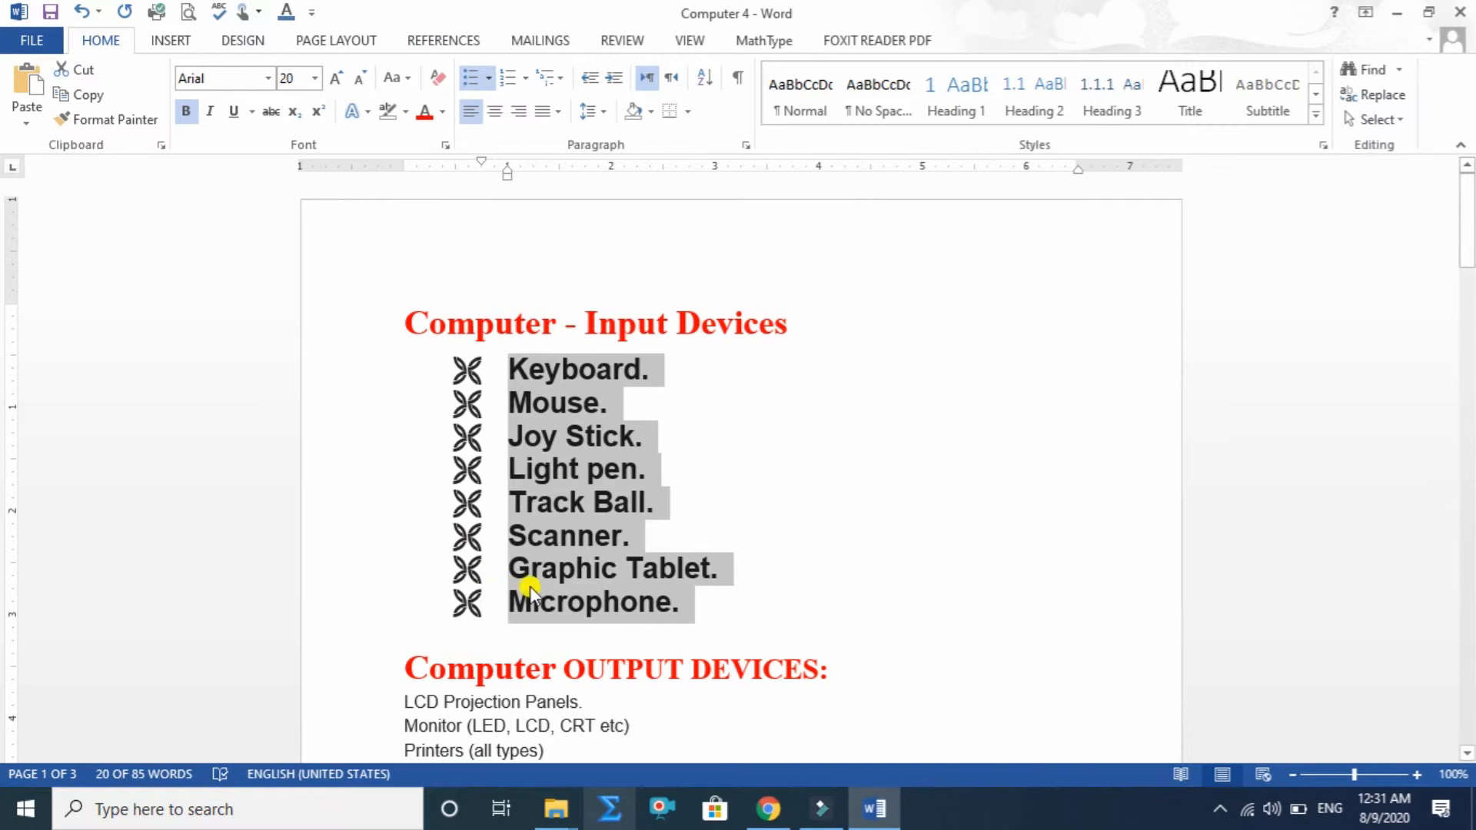
Define a new picture bullet for the input devices list from the image 20200729_143653 in the PNG LOGO folder.
{"action": "left_click_drag", "start_coordinate": [701, 616], "coordinate": [452, 360]}
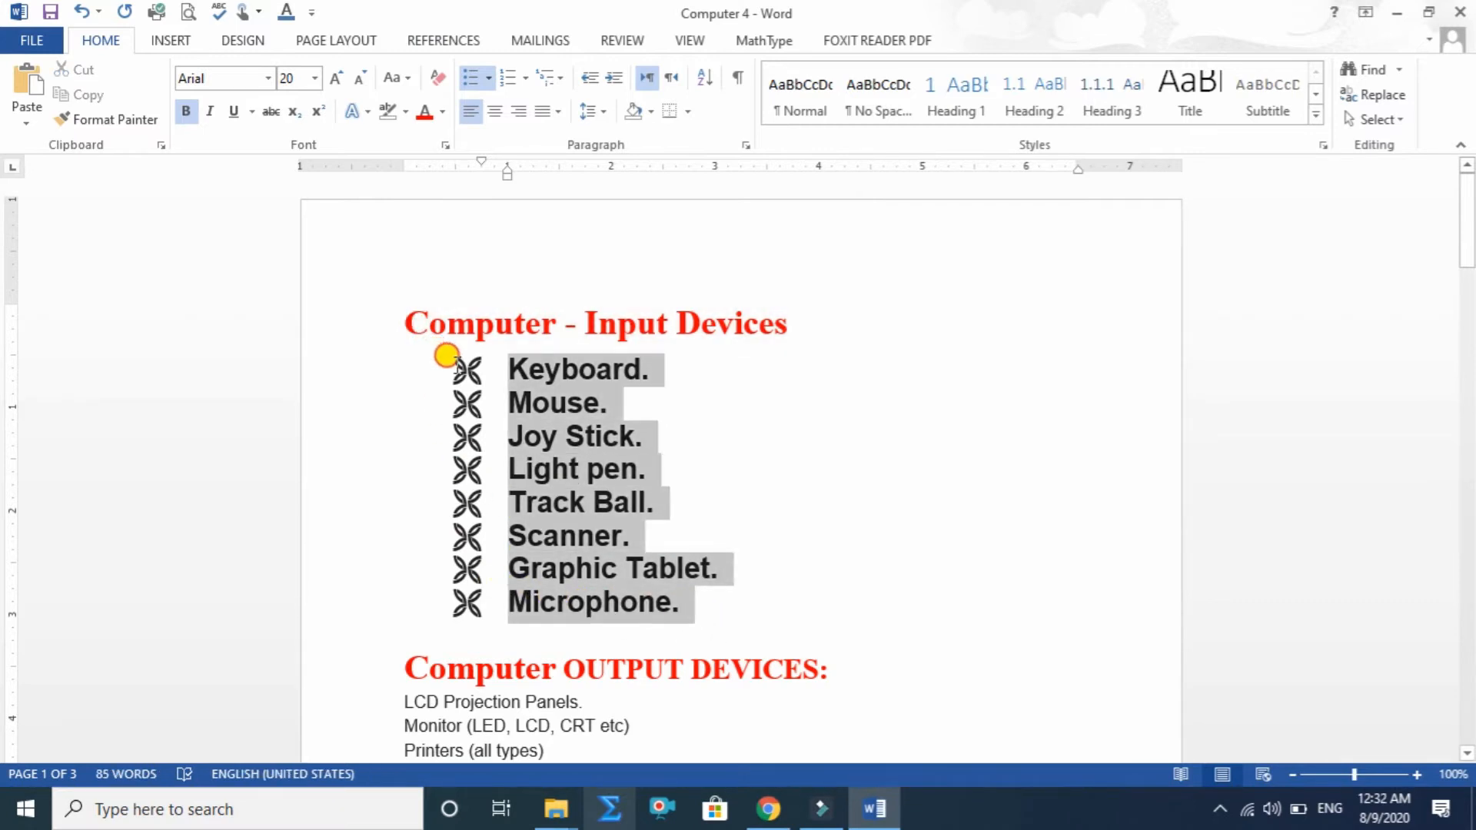
{"action": "left_click", "coordinate": [488, 77]}
{"action": "left_click", "coordinate": [569, 570]}
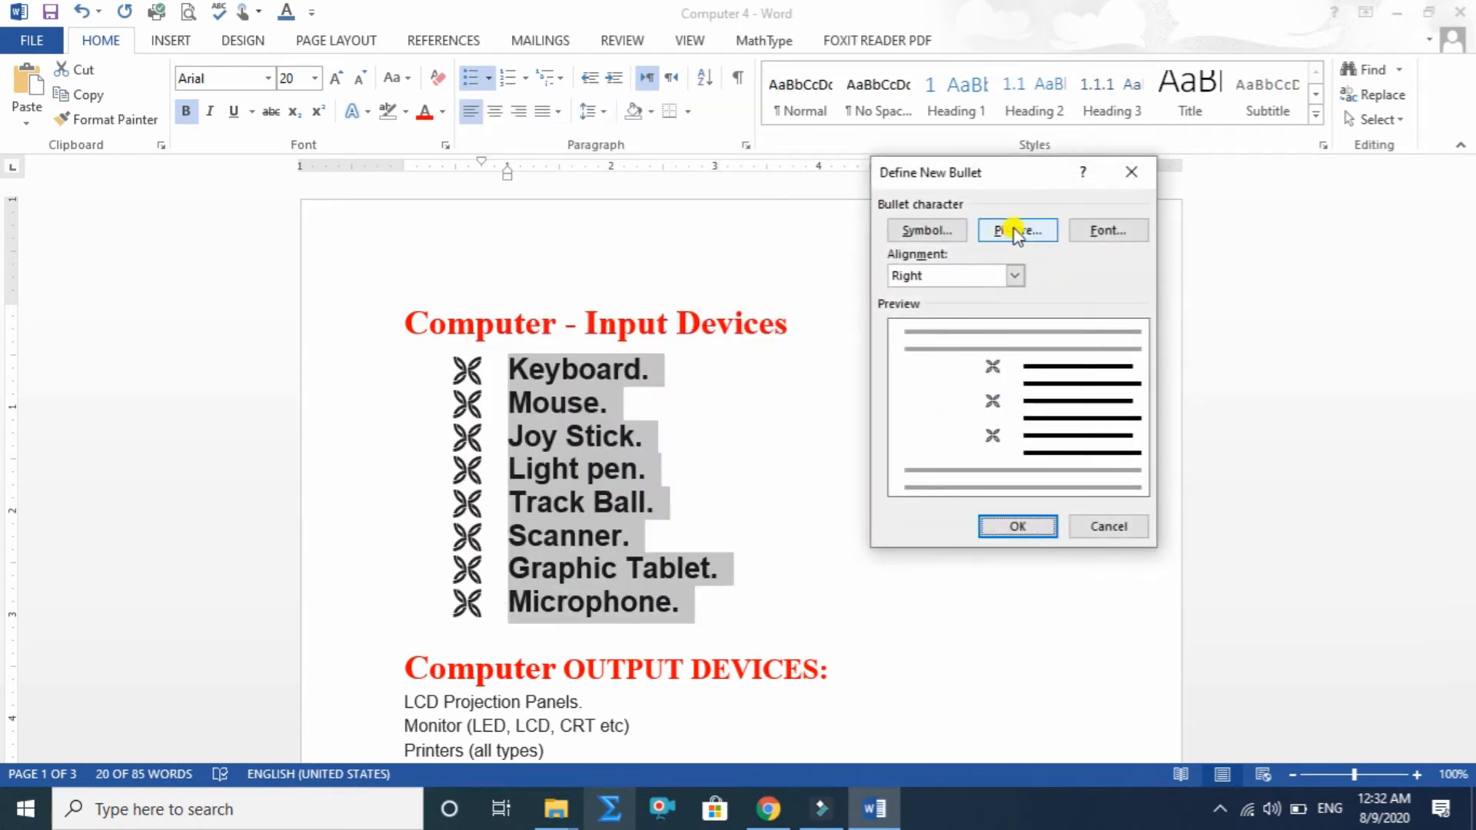
{"action": "left_click", "coordinate": [1015, 231]}
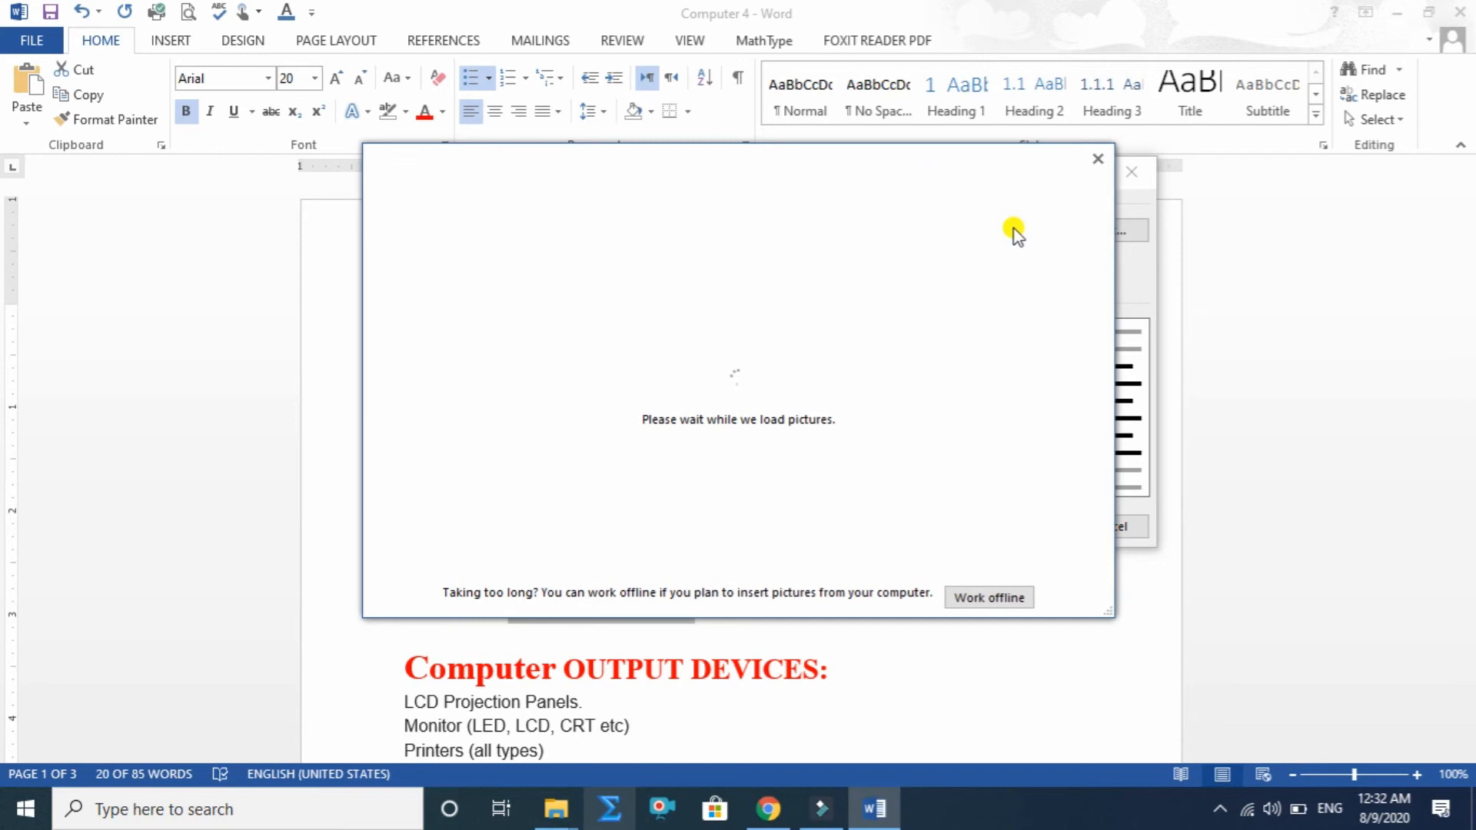
{"action": "left_click", "coordinate": [825, 270]}
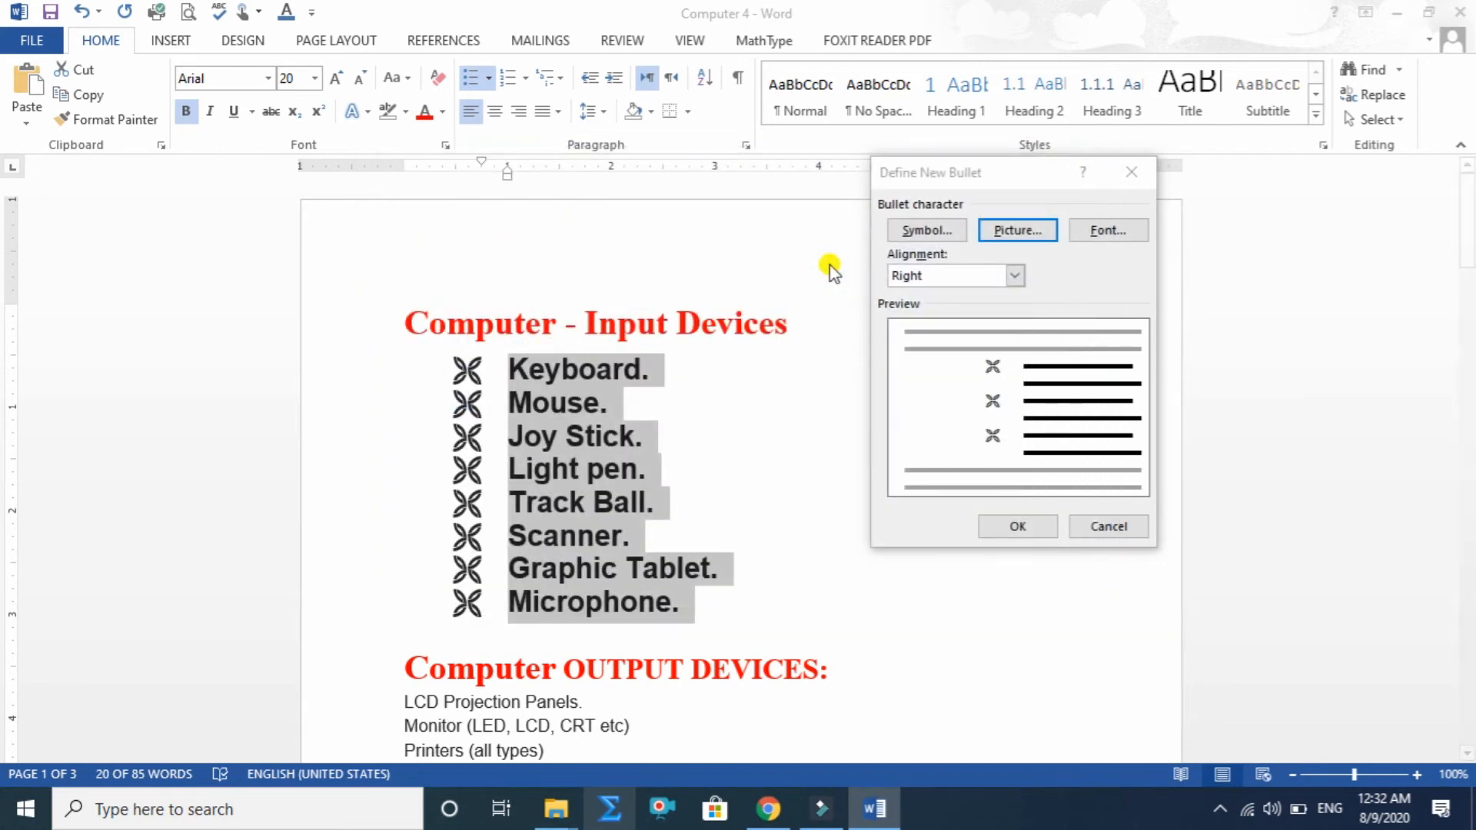
{"action": "left_click", "coordinate": [248, 200]}
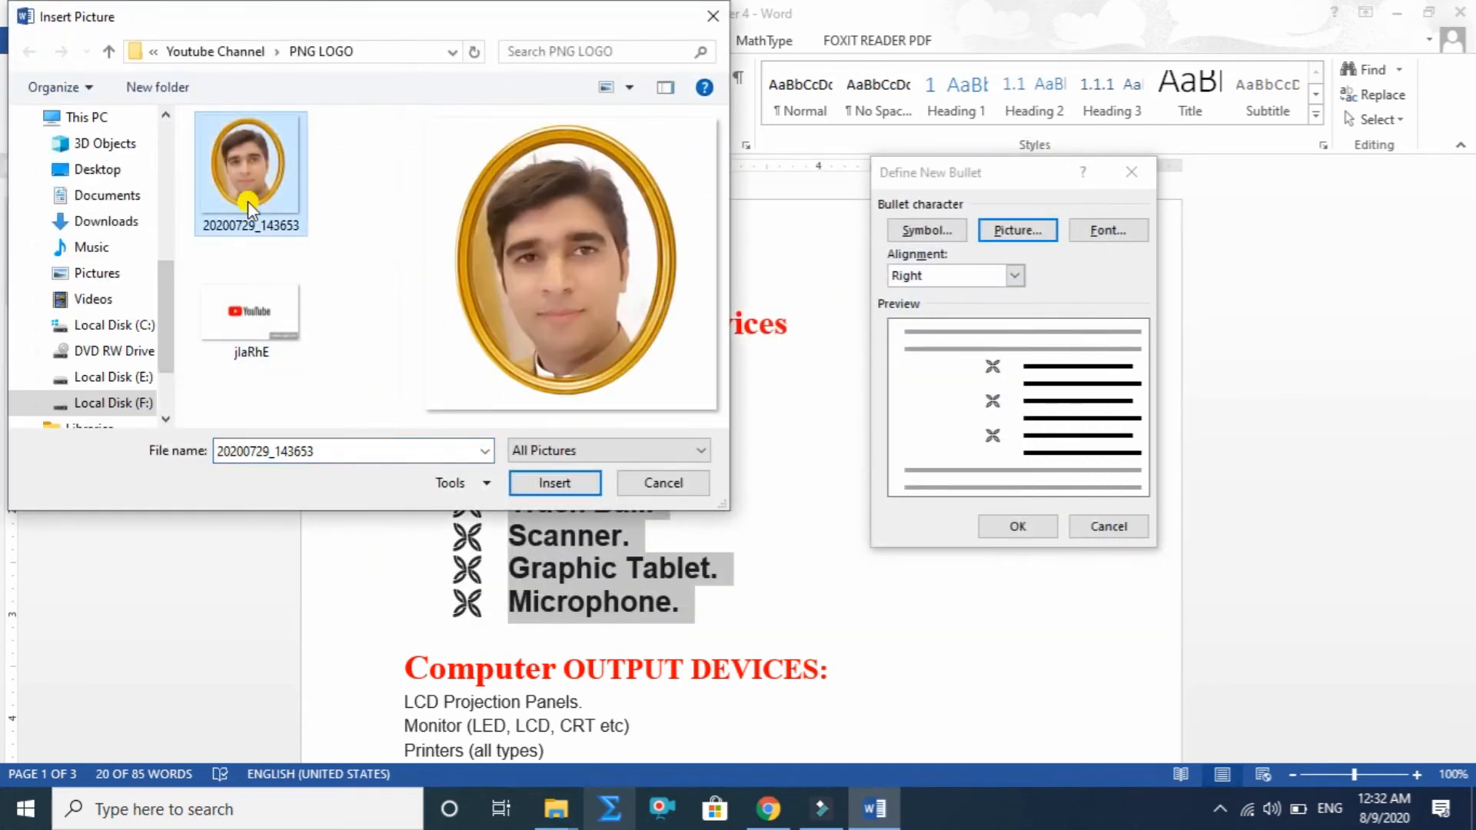
{"action": "left_click", "coordinate": [556, 483]}
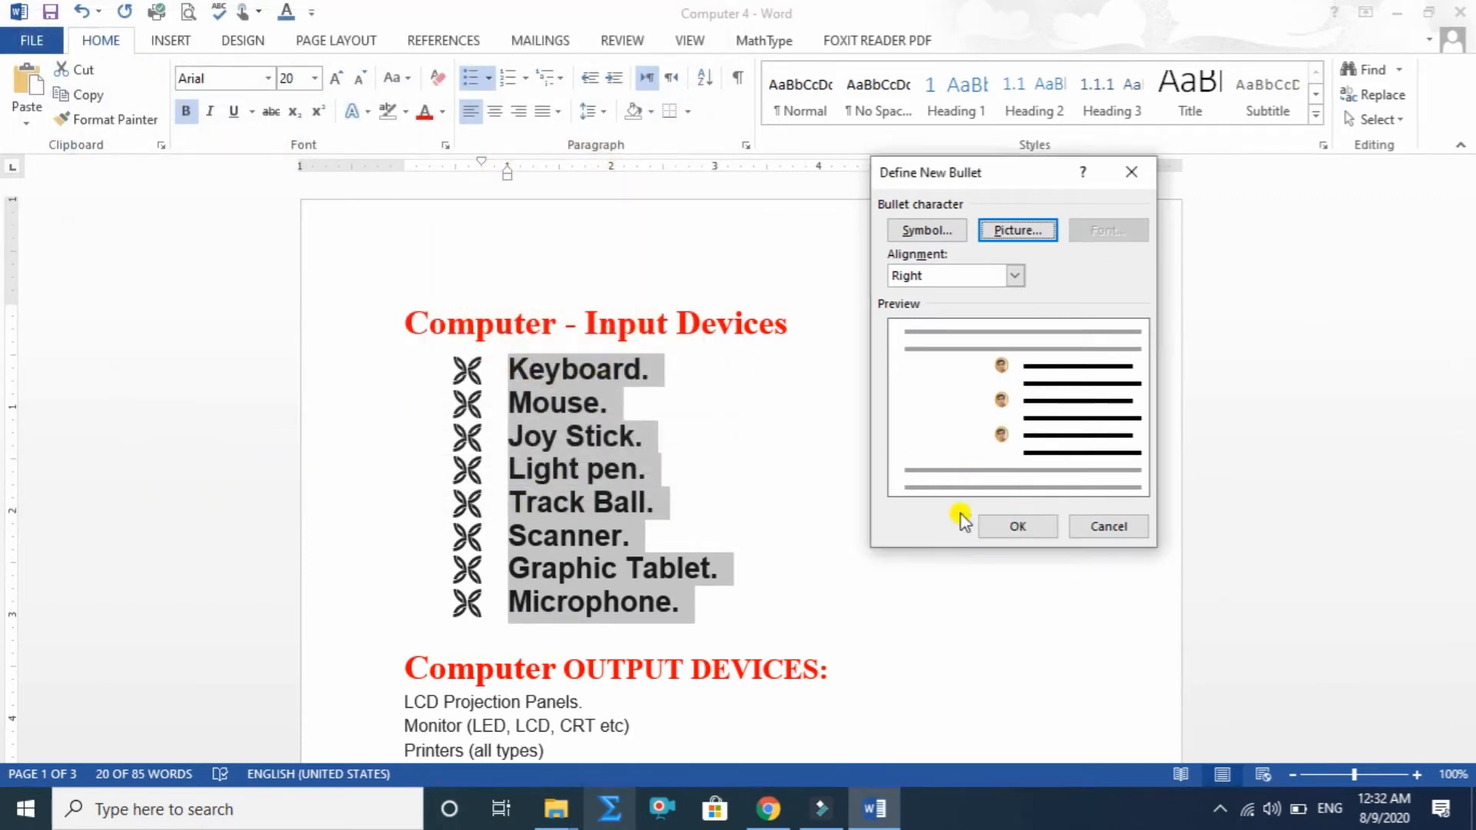
{"action": "left_click", "coordinate": [998, 526]}
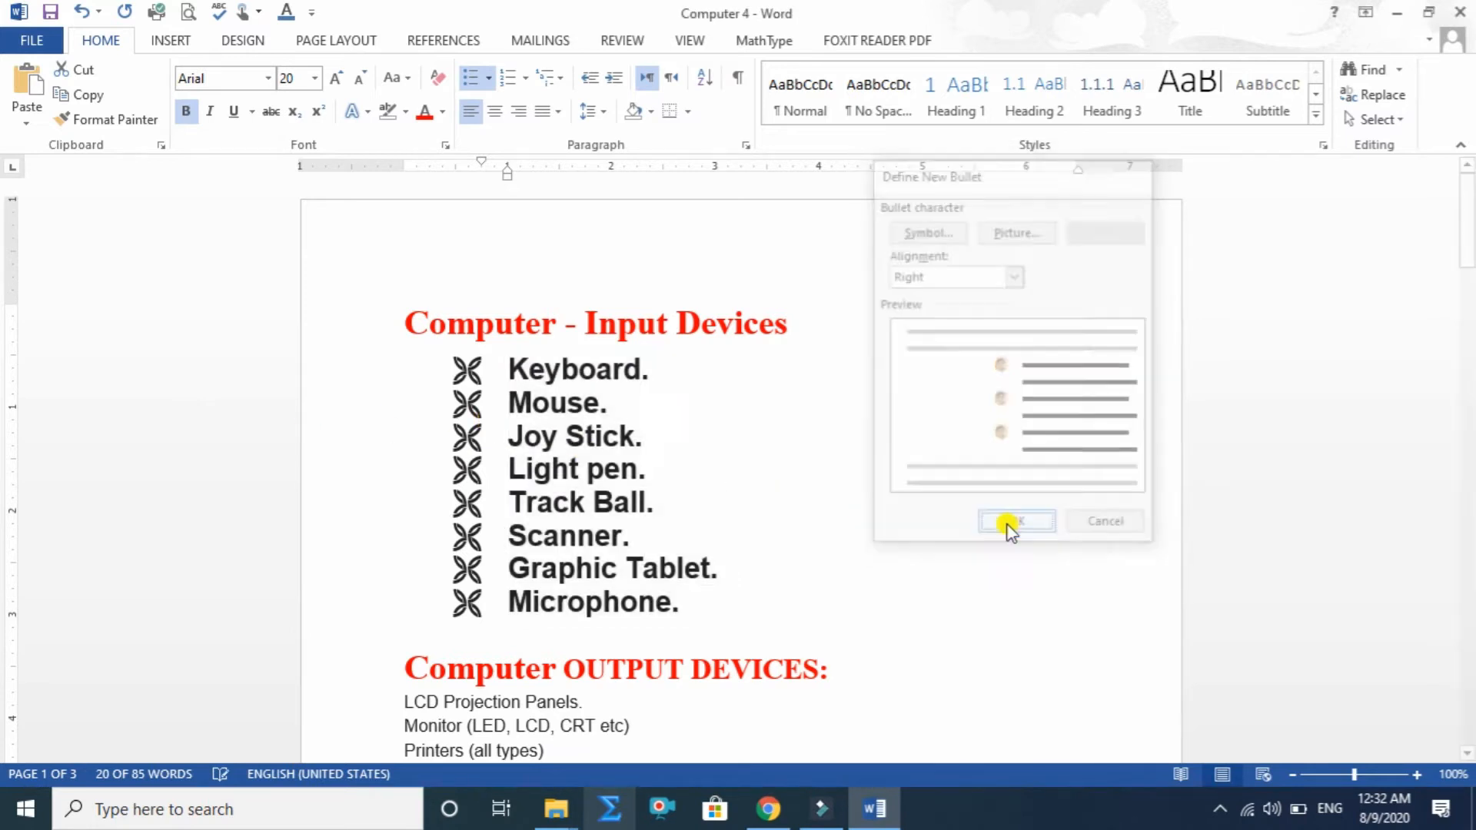
Enlarge the input devices list text to 110 pt and check the size of its picture bullets.
{"action": "left_click", "coordinate": [332, 76]}
{"action": "left_click", "coordinate": [332, 77]}
{"action": "left_click", "coordinate": [332, 76]}
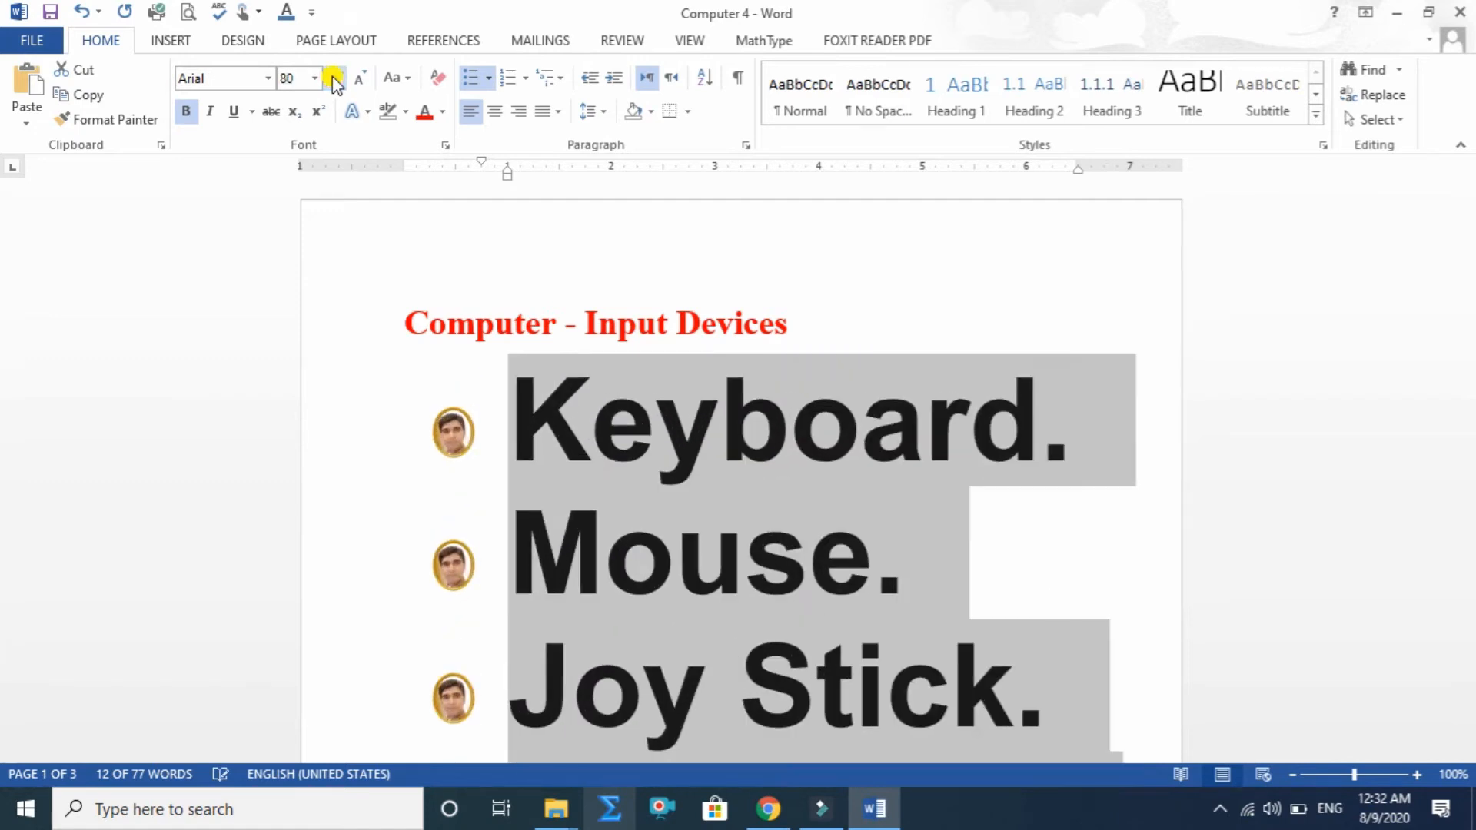
{"action": "left_click", "coordinate": [333, 76]}
{"action": "left_click", "coordinate": [332, 76]}
{"action": "left_click", "coordinate": [332, 76]}
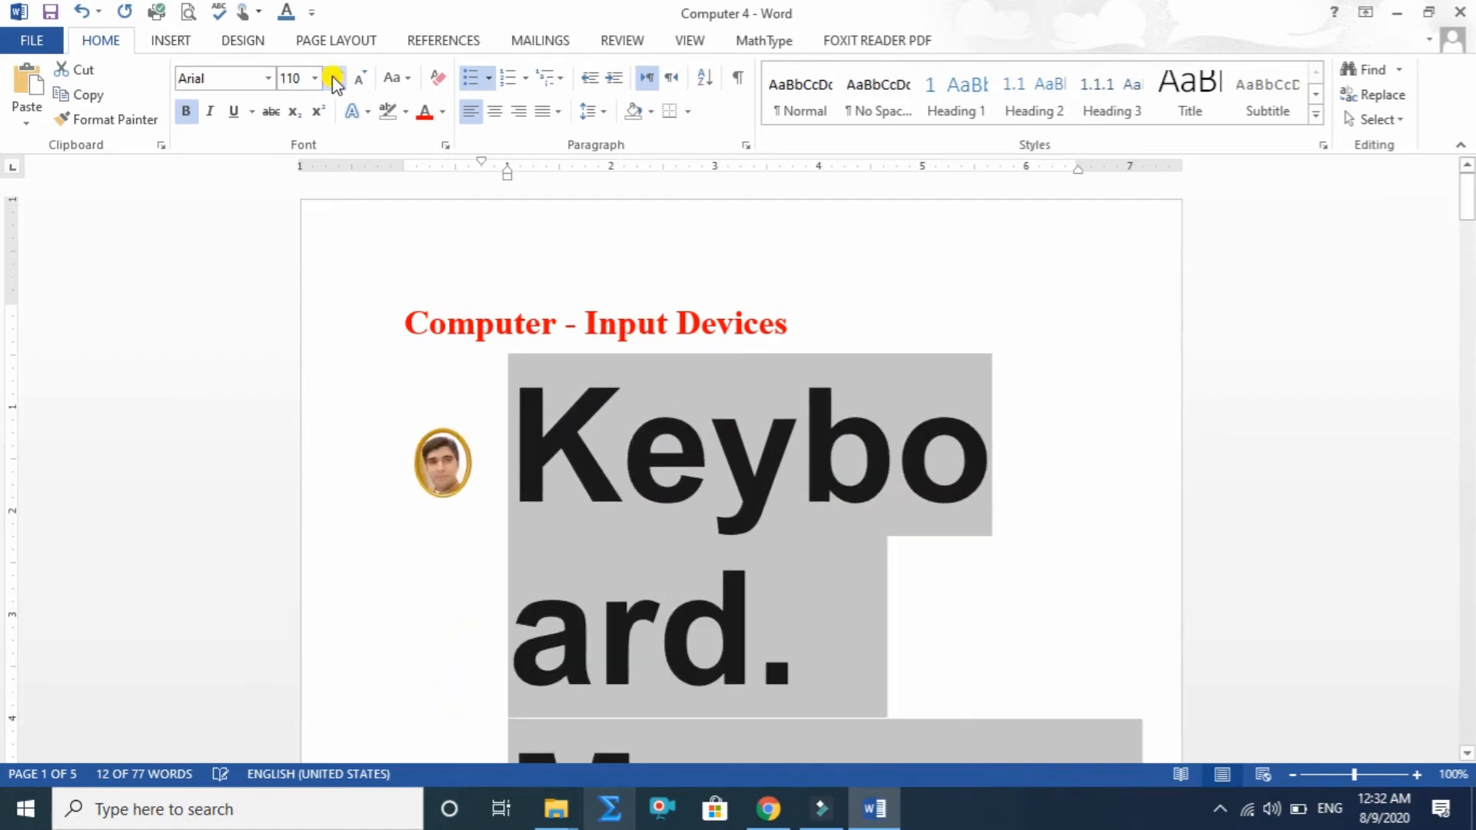
{"action": "scroll", "coordinate": [518, 529], "scroll_direction": "down", "scroll_amount": 10}
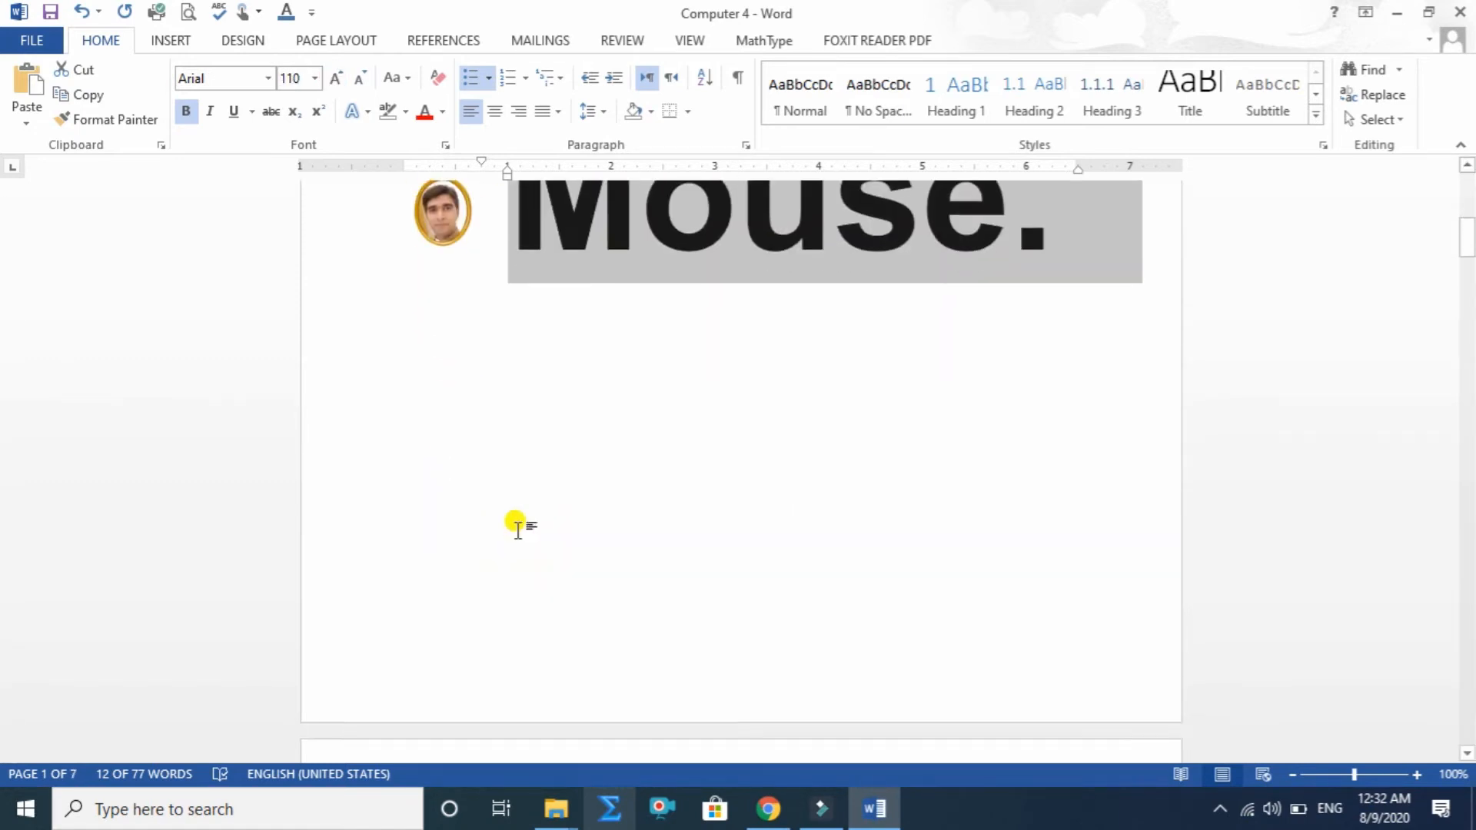
{"action": "scroll", "coordinate": [519, 529], "scroll_direction": "down", "scroll_amount": 3}
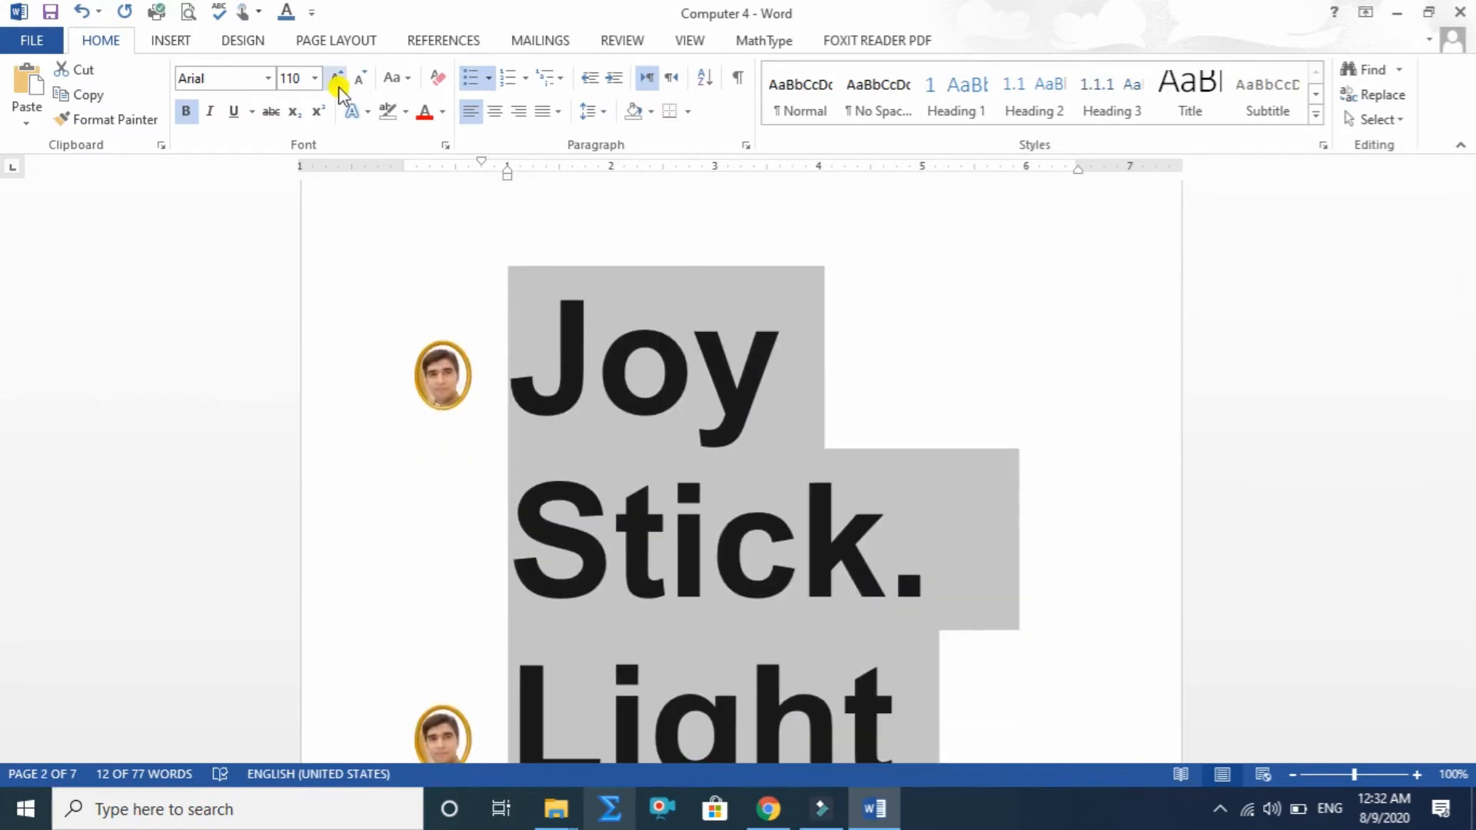
Reduce the font size of the input devices list to 28 pt.
{"action": "left_click", "coordinate": [357, 78]}
{"action": "left_click", "coordinate": [357, 79]}
{"action": "left_click", "coordinate": [357, 78]}
{"action": "left_click", "coordinate": [356, 79]}
{"action": "left_click", "coordinate": [357, 79]}
{"action": "left_click", "coordinate": [356, 78]}
{"action": "left_click", "coordinate": [357, 79]}
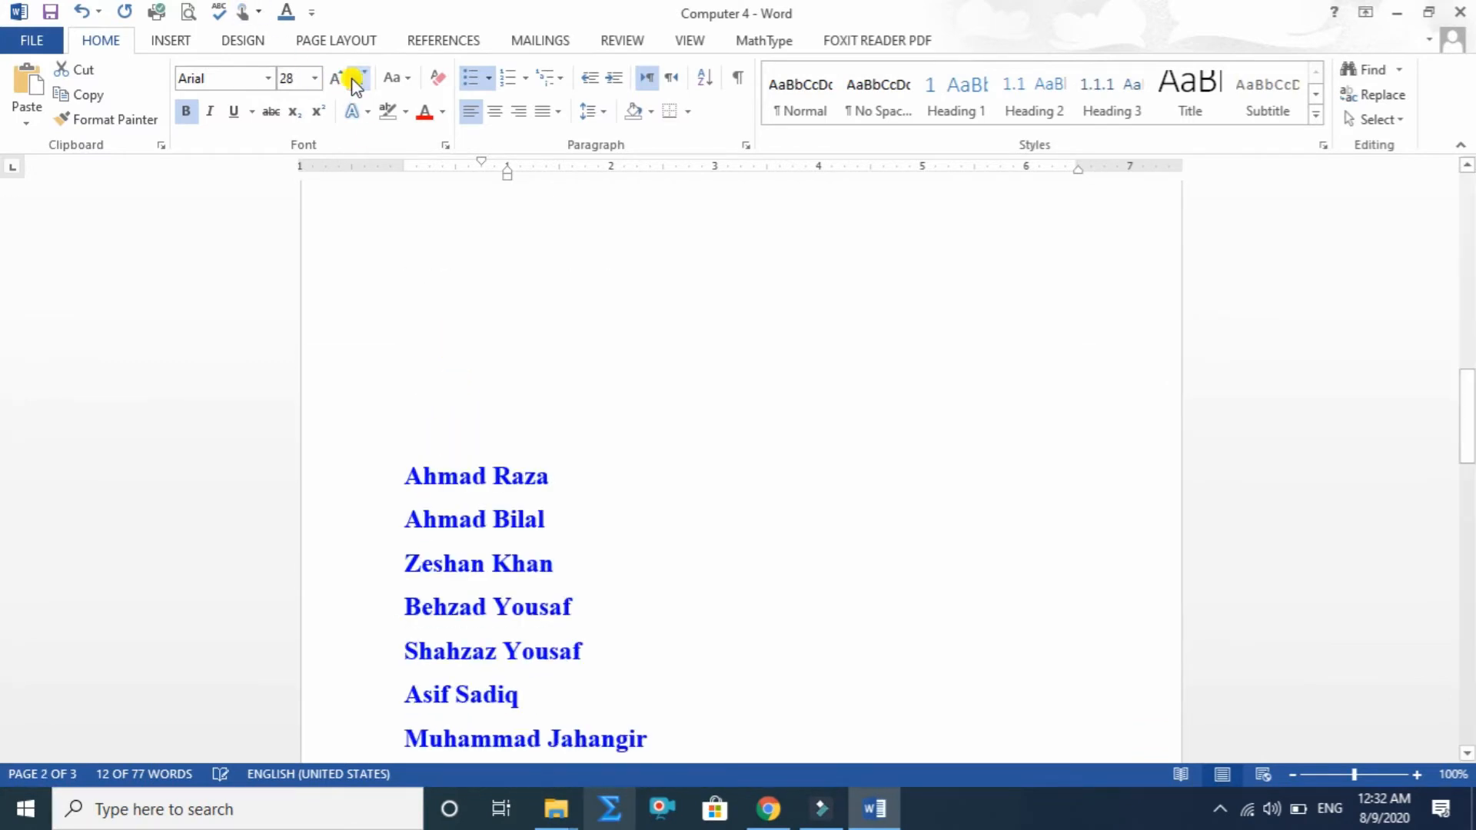
{"action": "scroll", "coordinate": [527, 346], "scroll_direction": "up", "scroll_amount": 12}
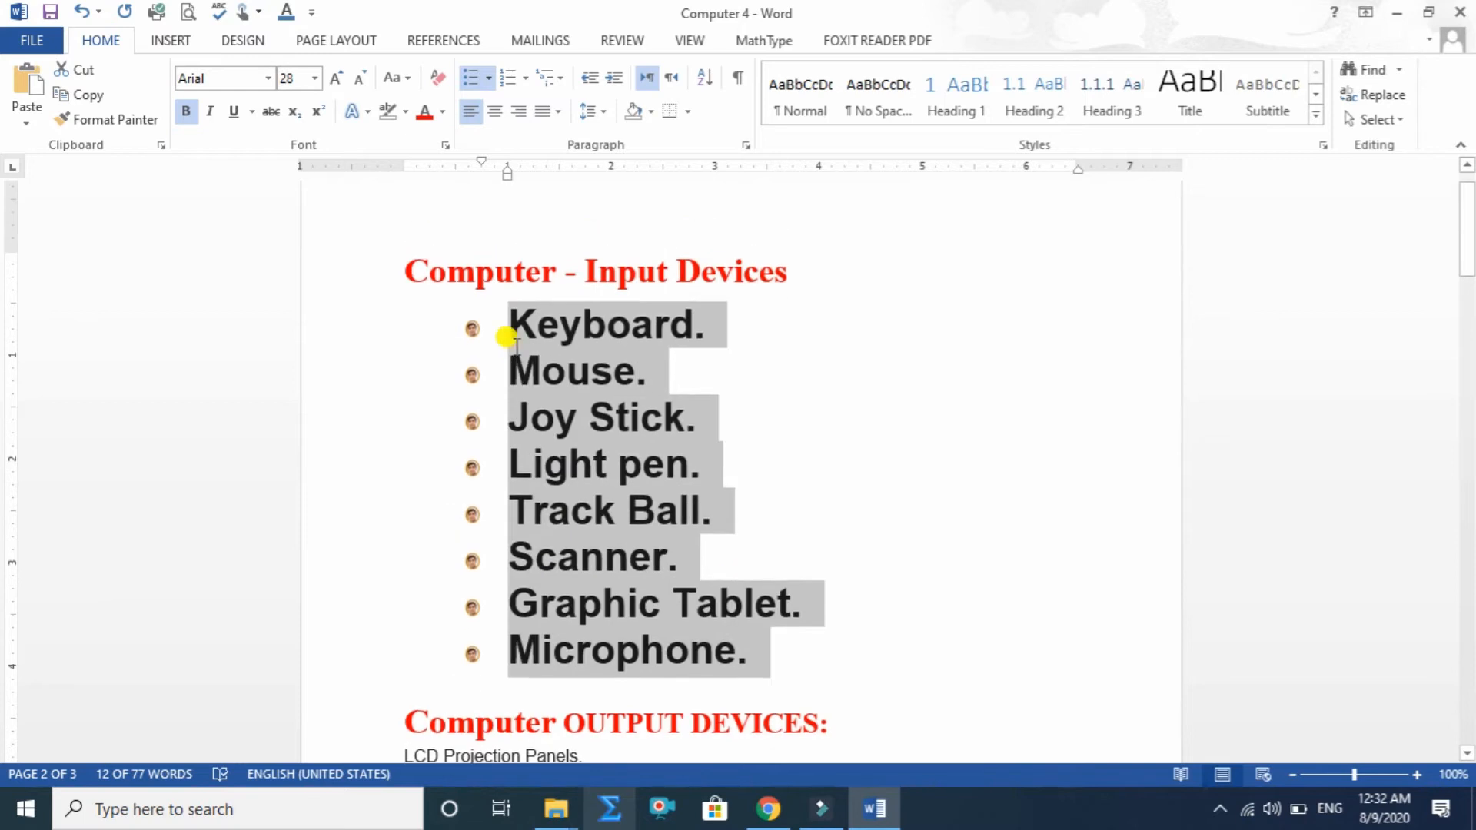
Apply the first check mark bullet among the document bullets to the input devices list.
{"action": "left_click", "coordinate": [489, 79]}
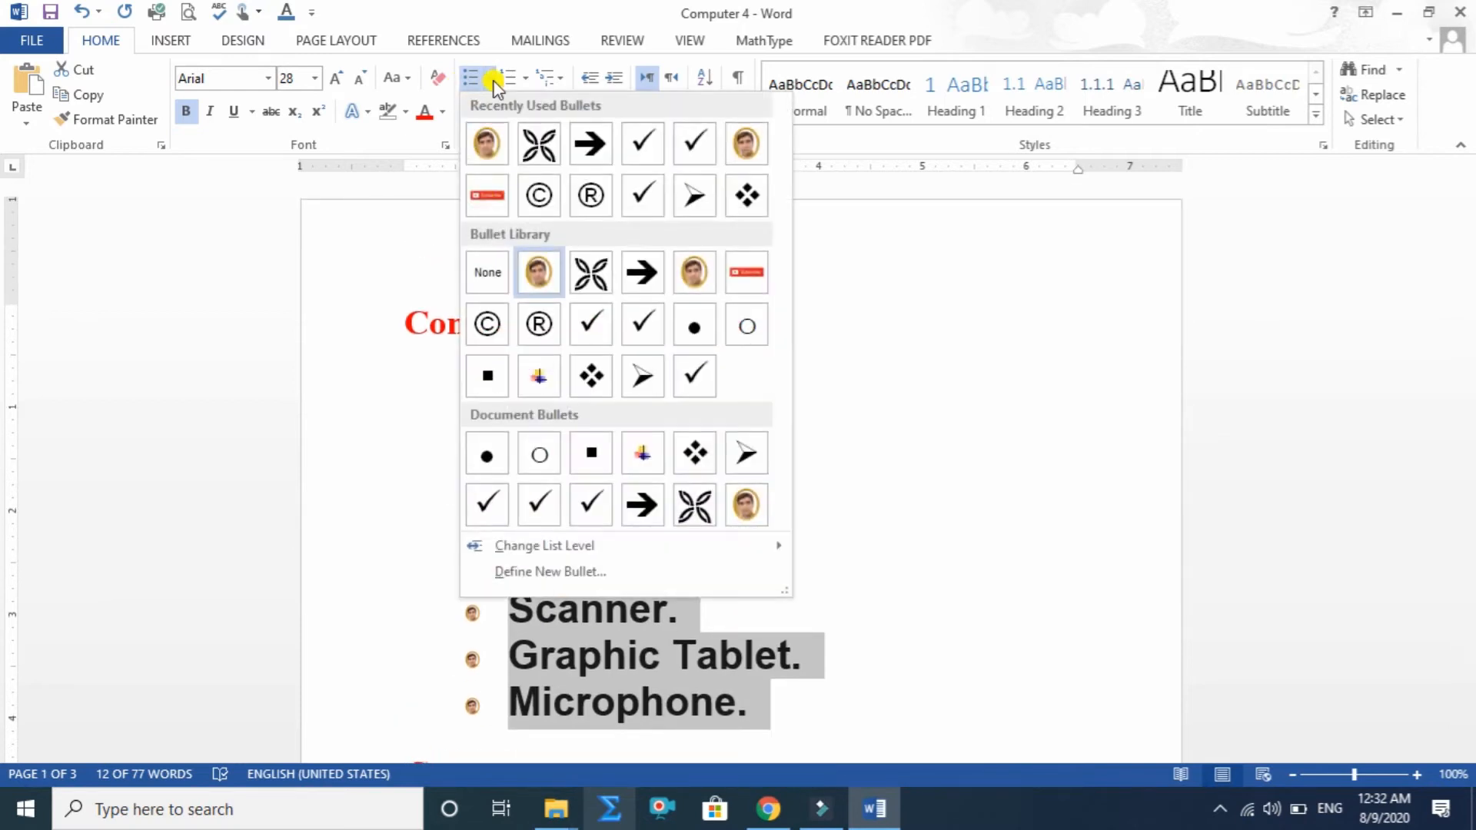
{"action": "left_click", "coordinate": [493, 79]}
{"action": "left_click", "coordinate": [492, 79]}
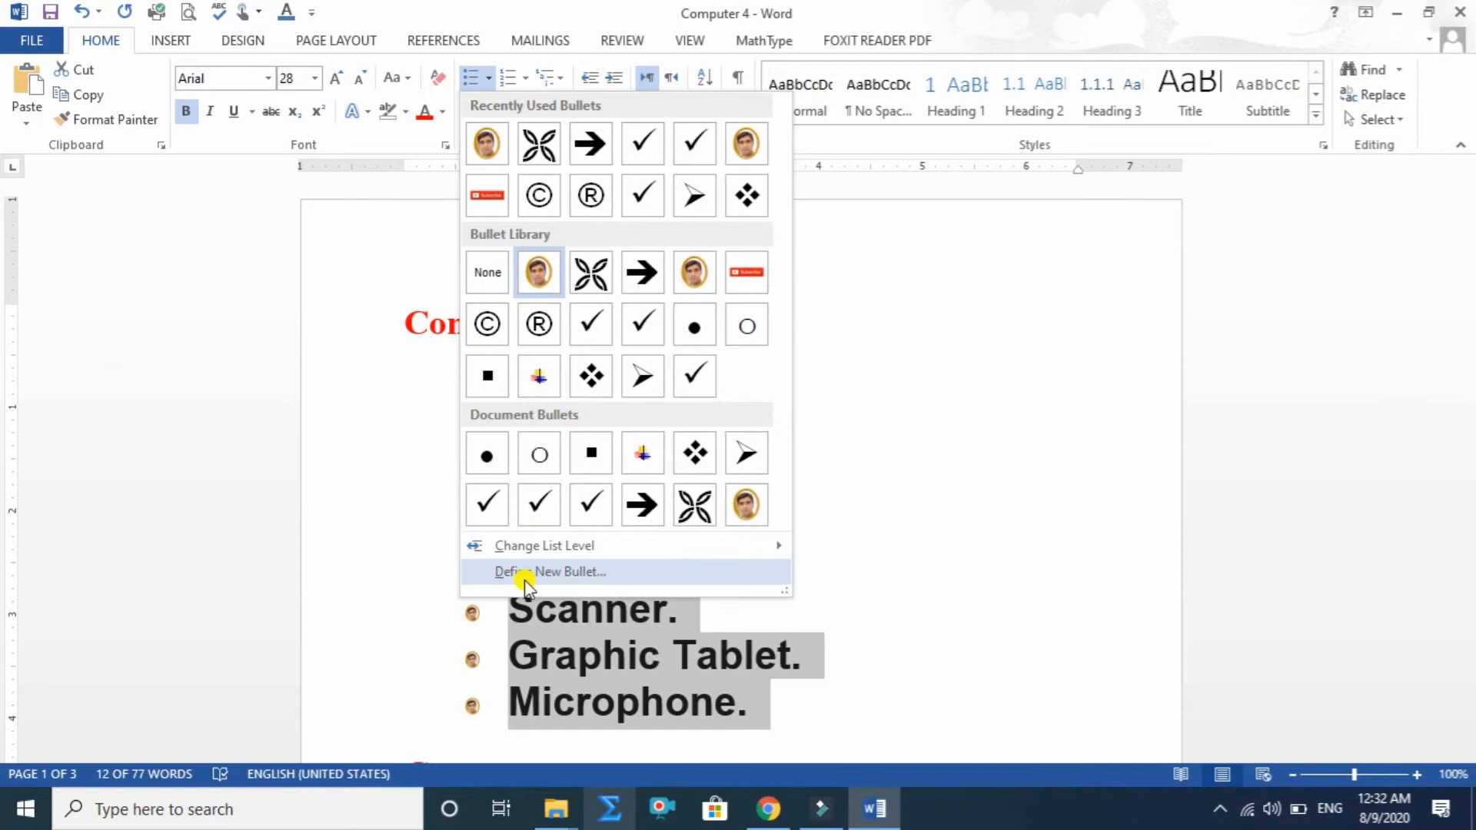
{"action": "left_click", "coordinate": [489, 503]}
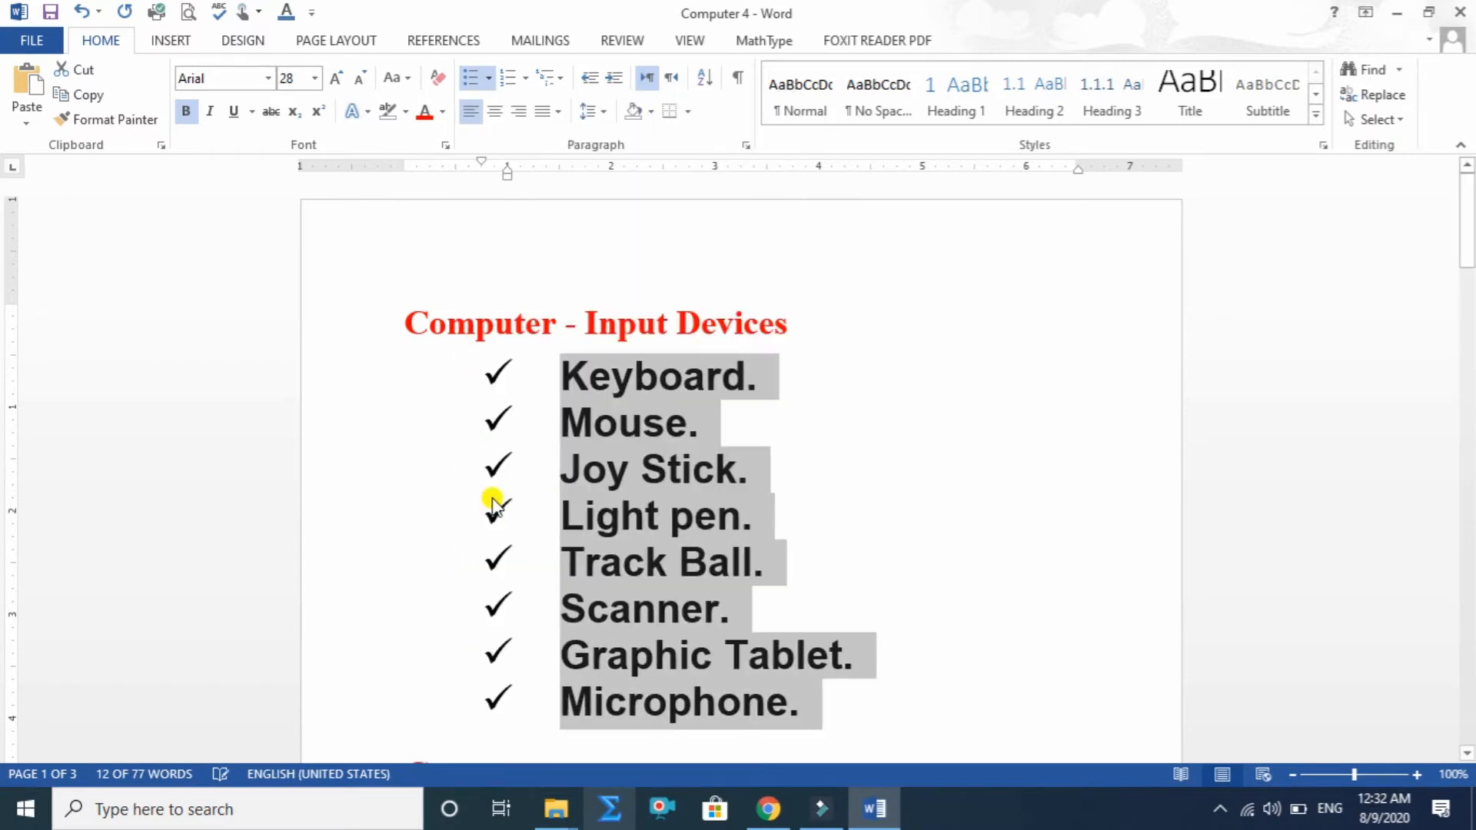
Examine the font and symbol options for defining a new bullet for the input devices list.
{"action": "left_click", "coordinate": [487, 79]}
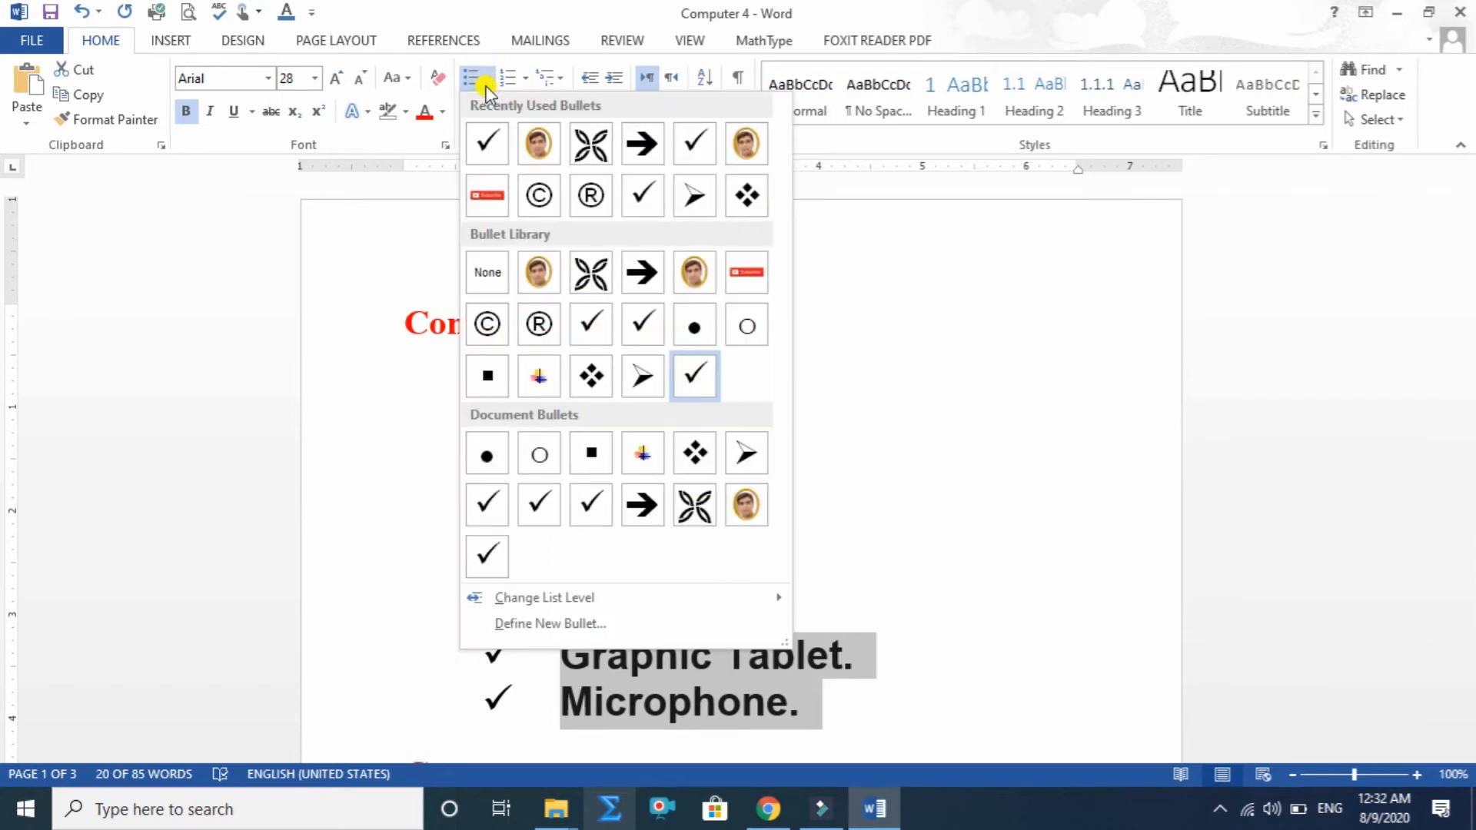
{"action": "left_click", "coordinate": [545, 627]}
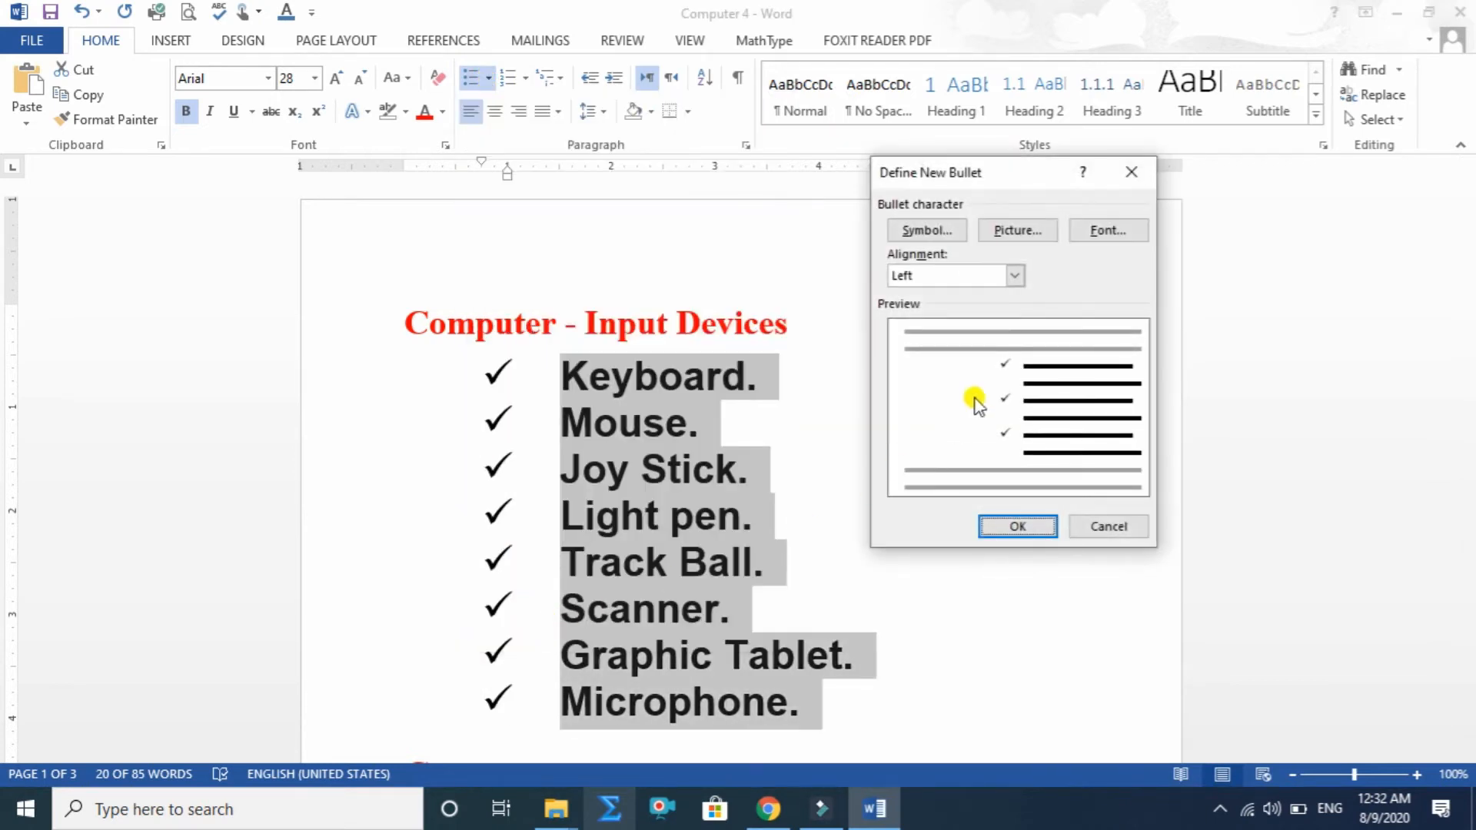
{"action": "left_click", "coordinate": [1100, 229]}
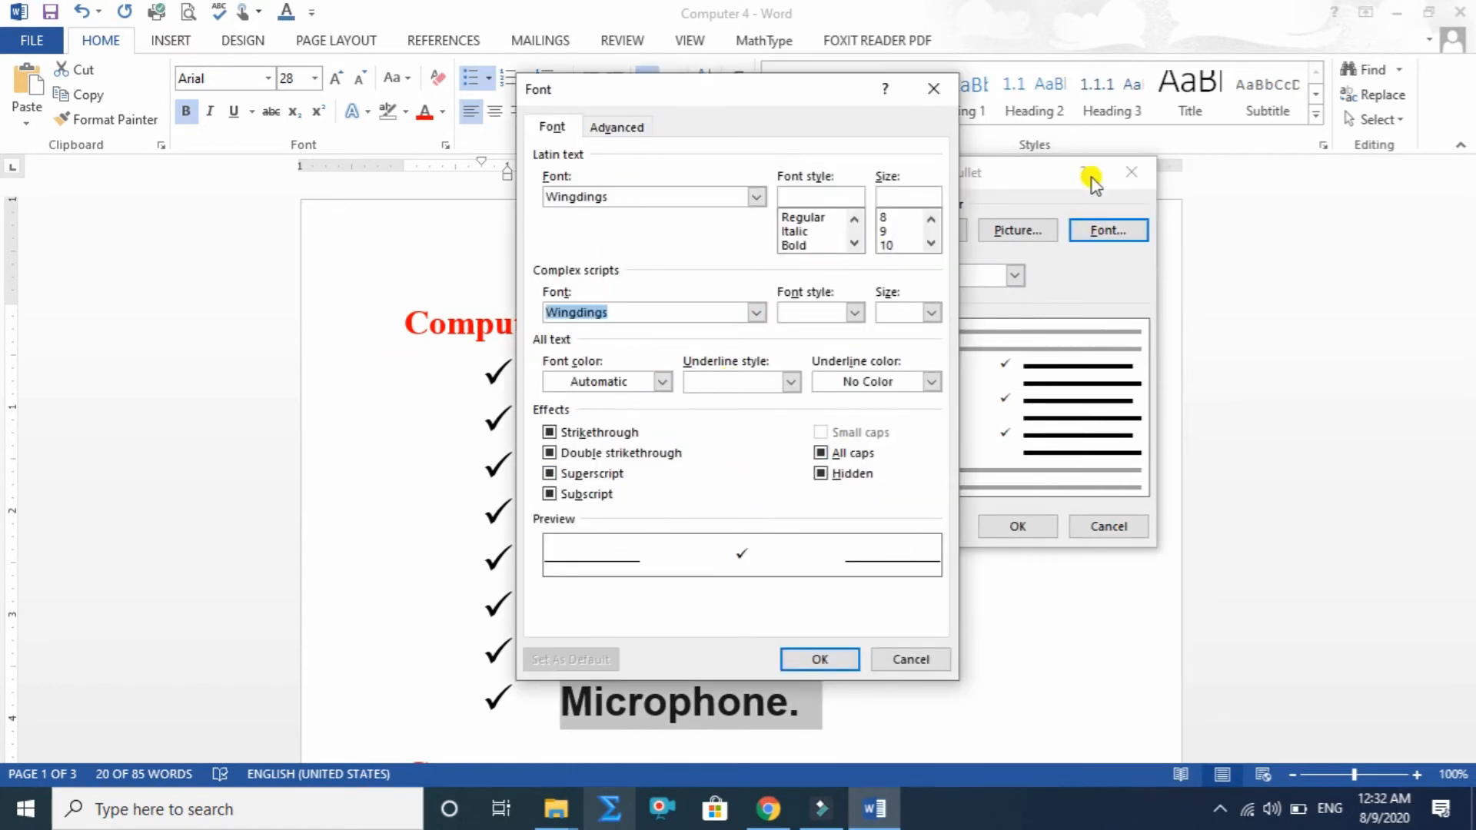
{"action": "left_click", "coordinate": [934, 90]}
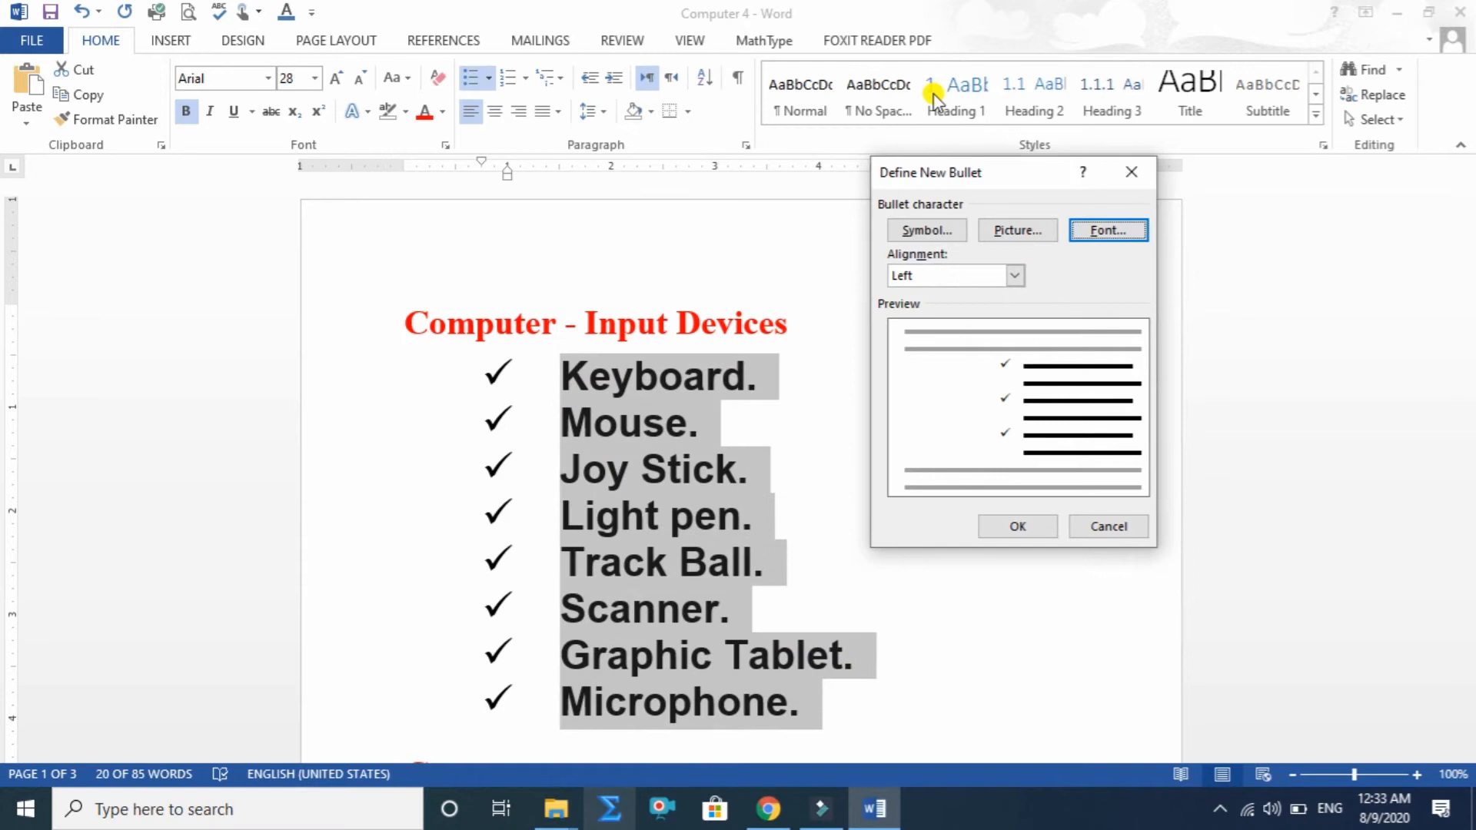
{"action": "left_click", "coordinate": [919, 230]}
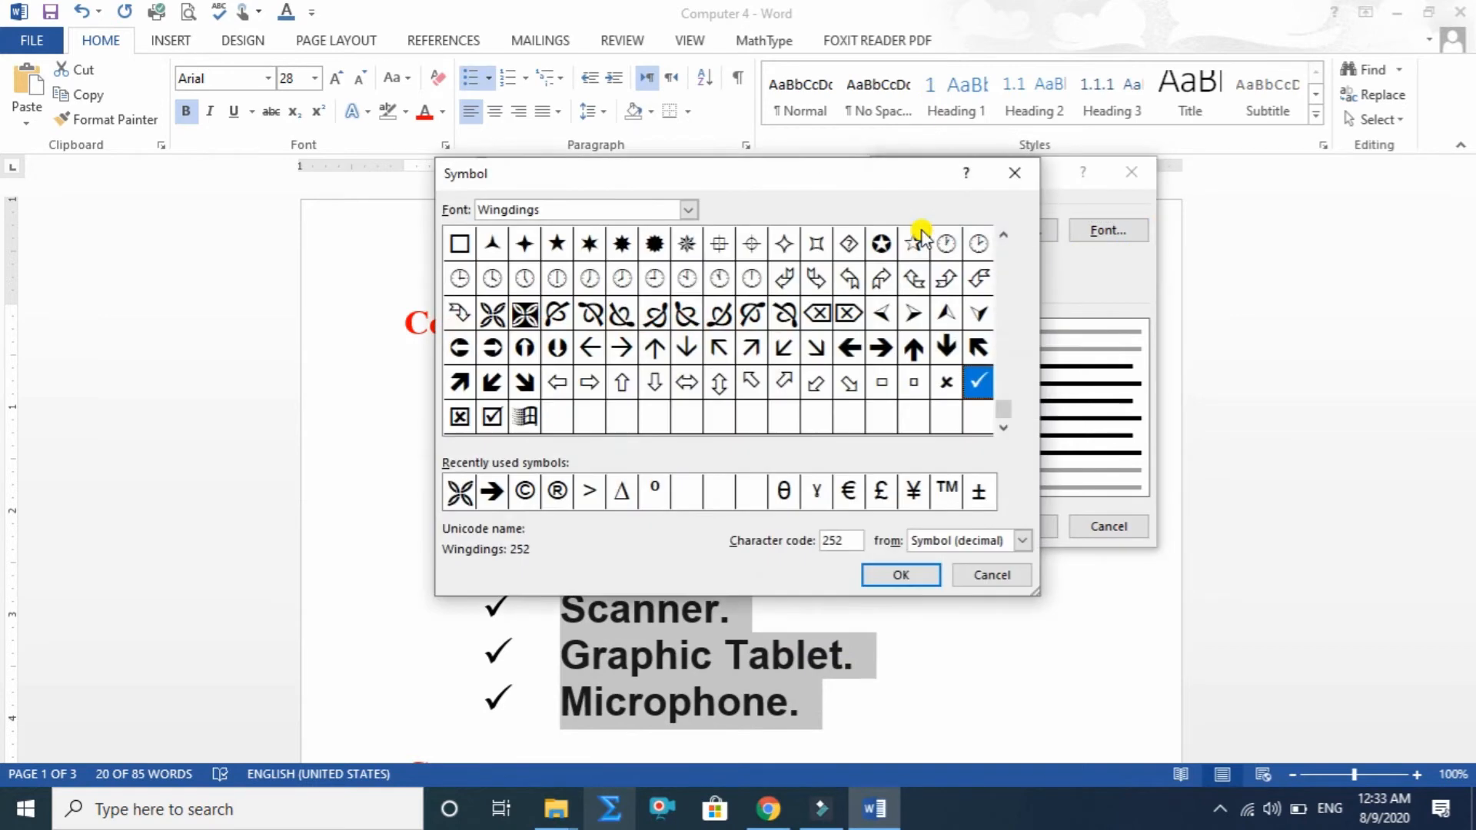
{"action": "left_click", "coordinate": [979, 574]}
{"action": "left_click", "coordinate": [1087, 528]}
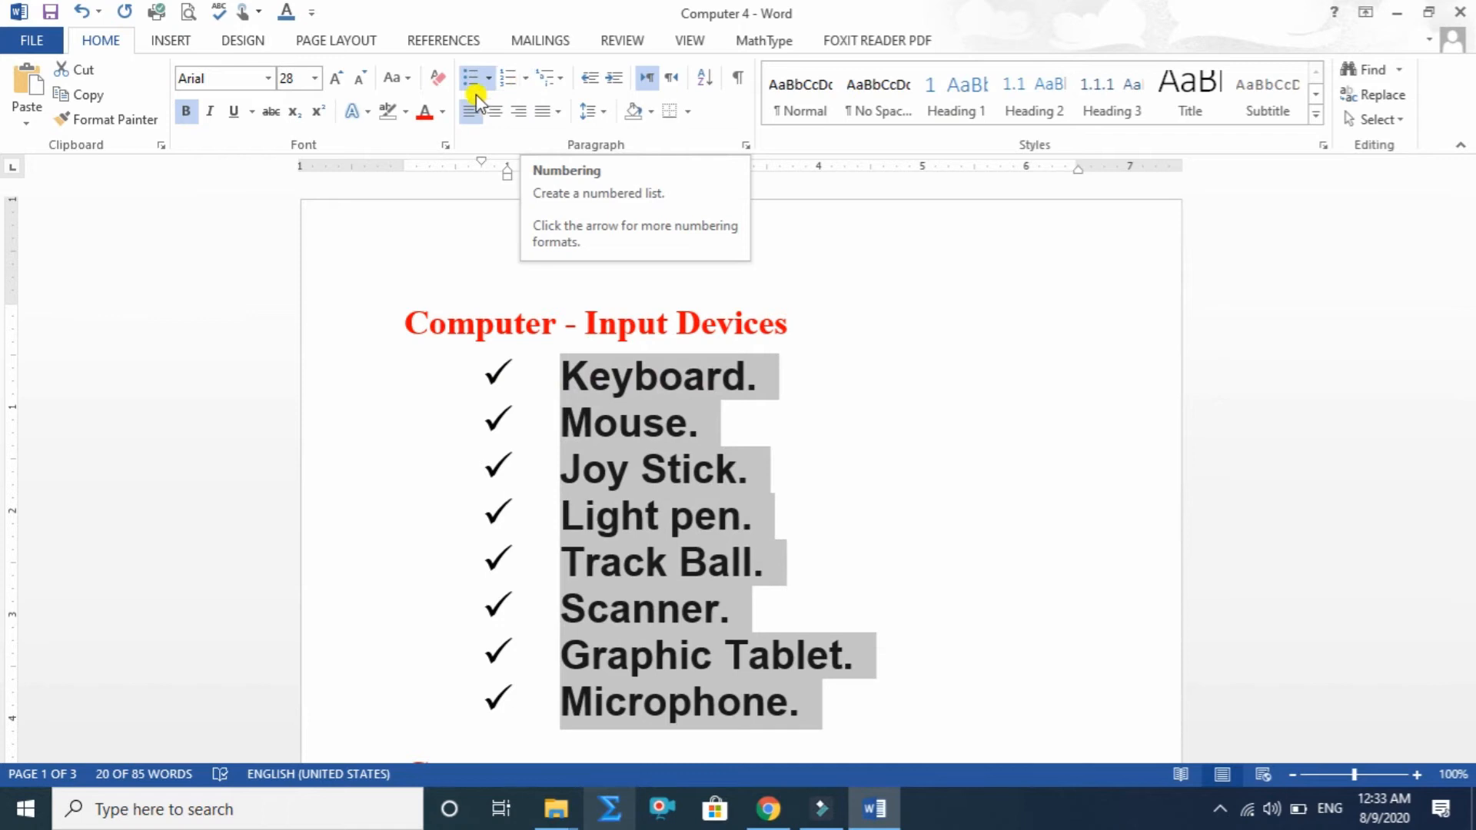
Number the input devices list in the a) b) c) format, and switch it to the 1. 2. 3. format.
{"action": "left_click", "coordinate": [526, 79]}
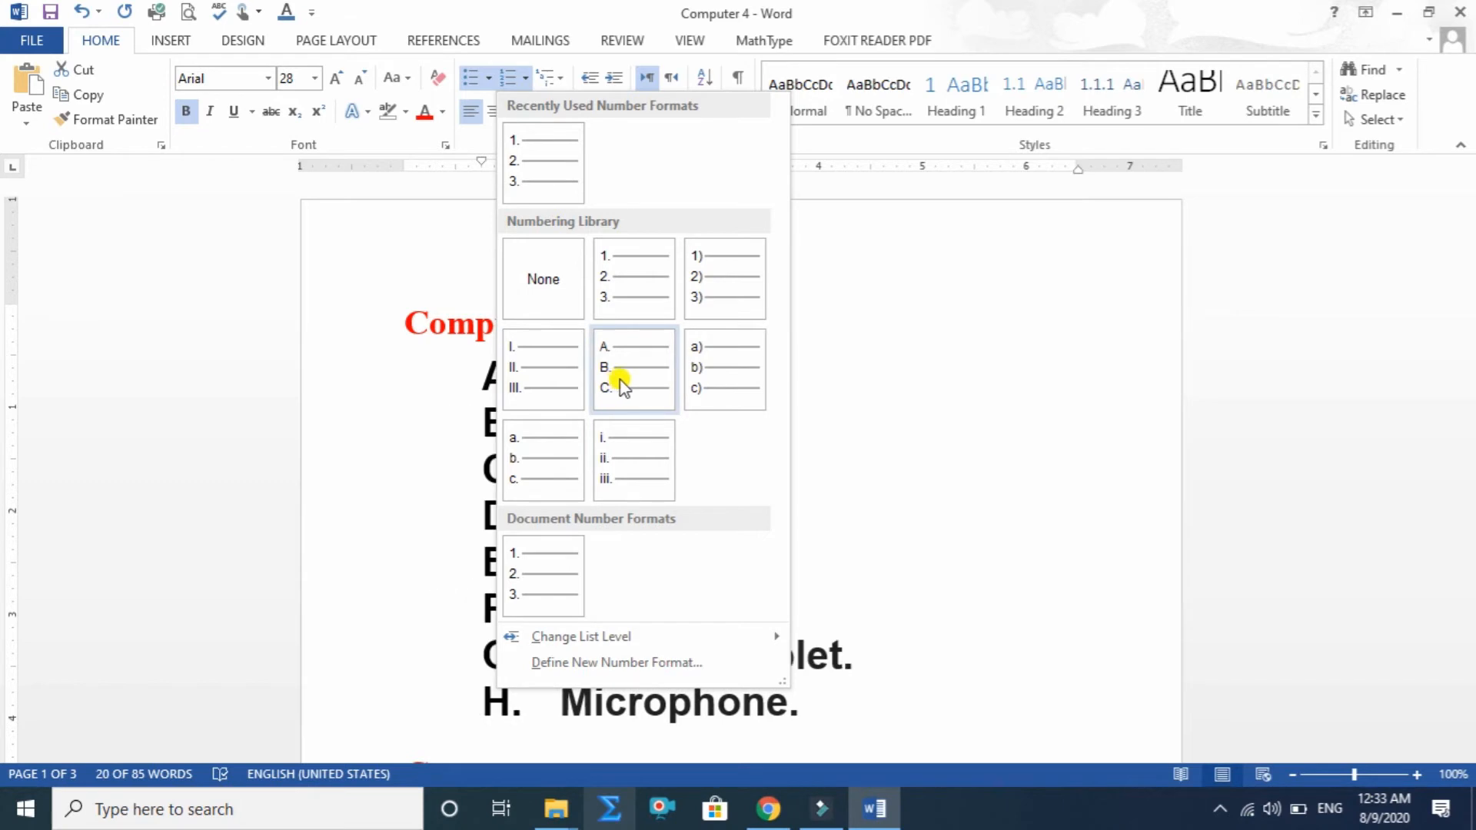
{"action": "left_click", "coordinate": [707, 379]}
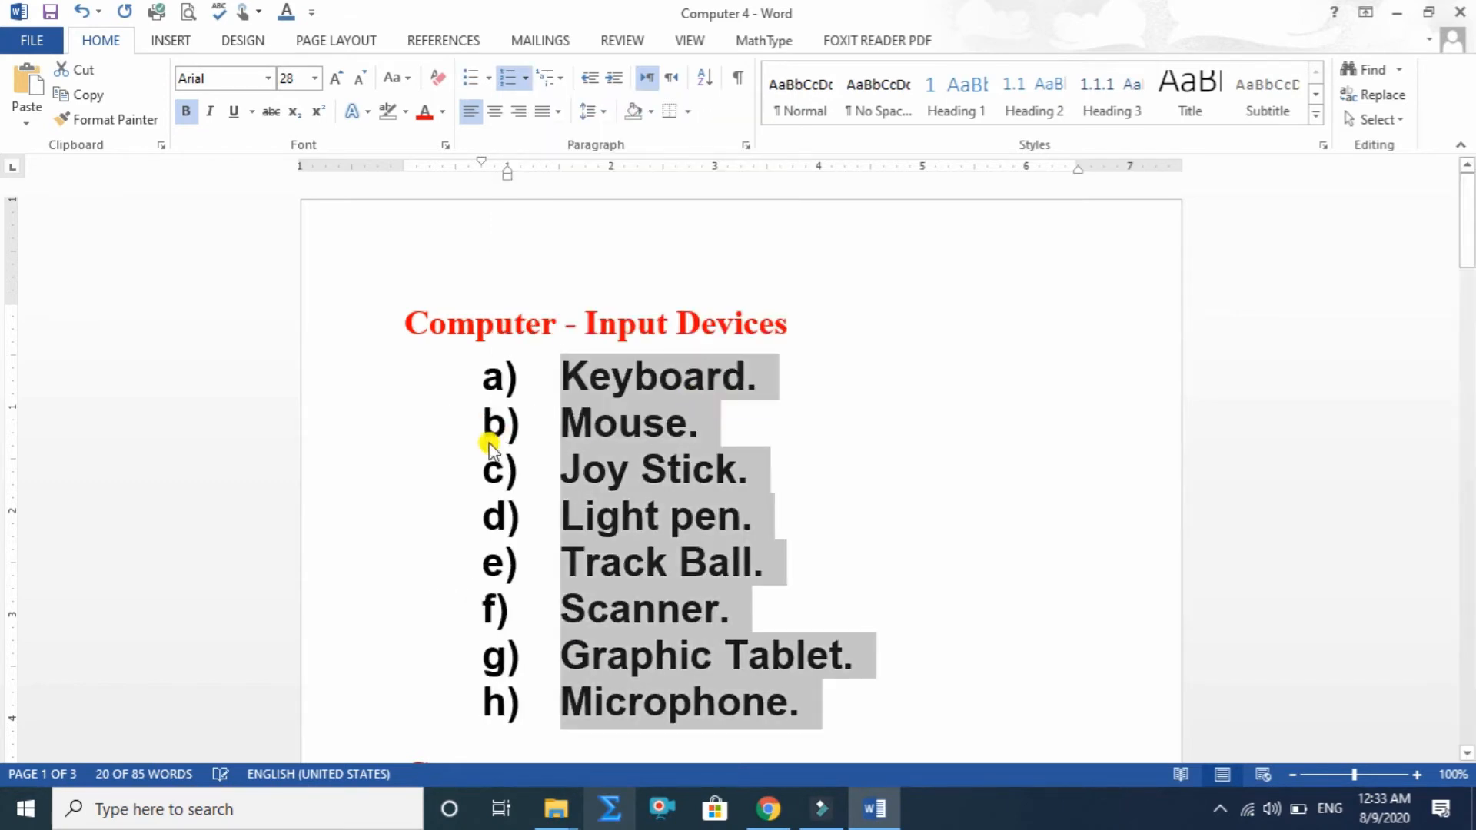
{"action": "left_click", "coordinate": [530, 76]}
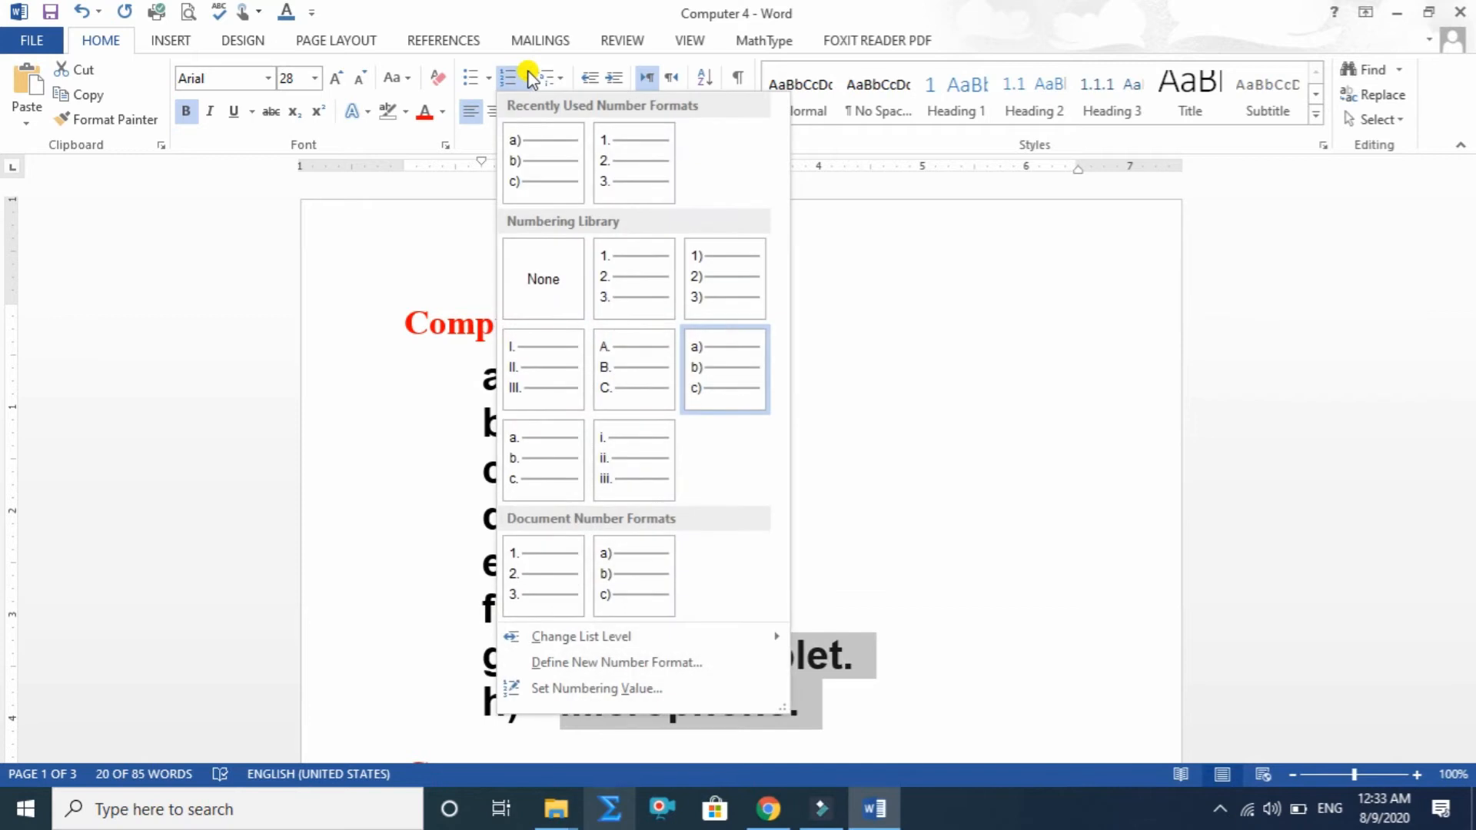
{"action": "left_click", "coordinate": [626, 182]}
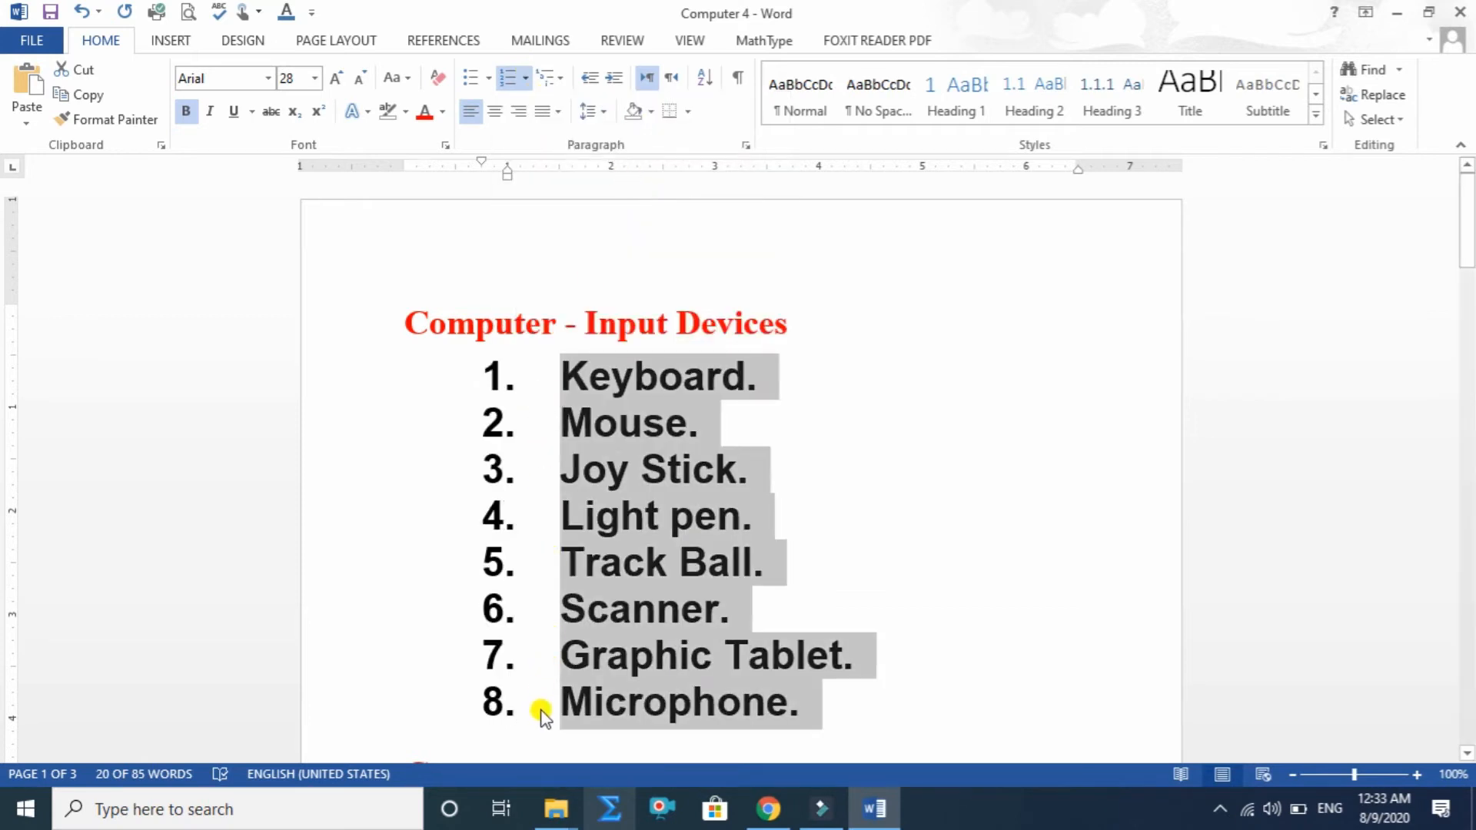
Look over the multilevel list formats available for the input devices list.
{"action": "left_click", "coordinate": [561, 80]}
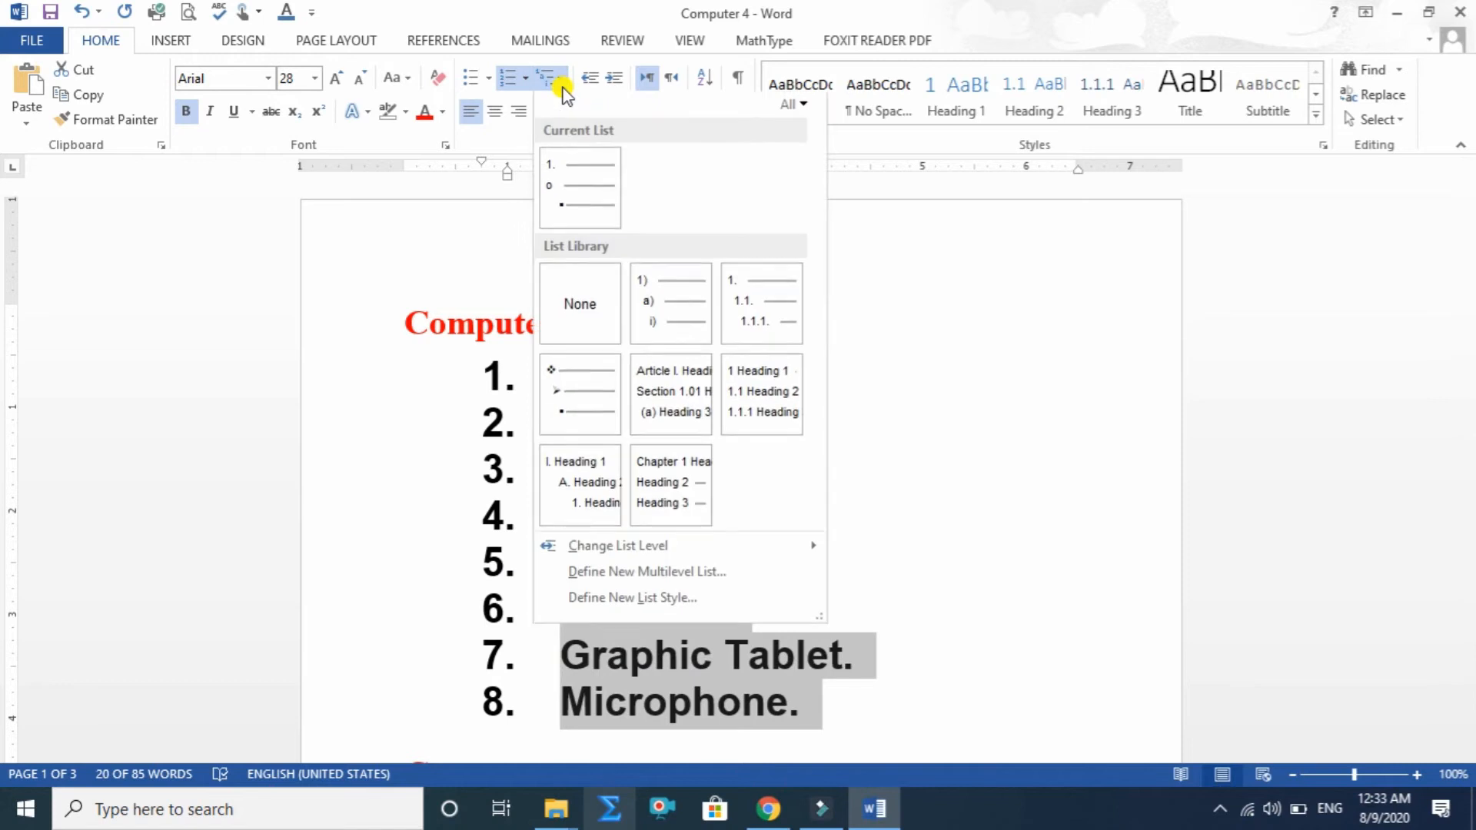
{"action": "mouse_move", "coordinate": [725, 382]}
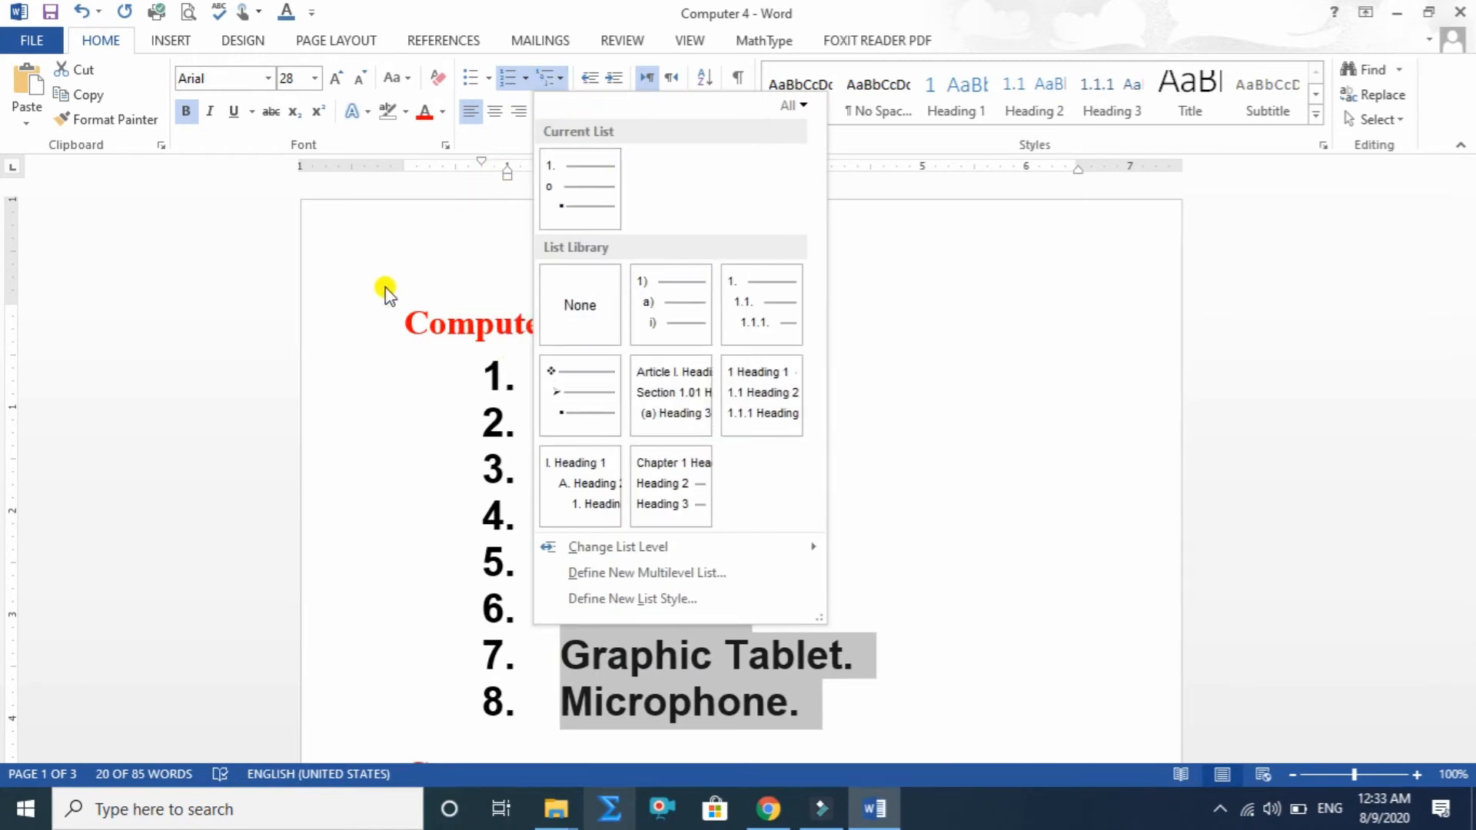
{"action": "left_click", "coordinate": [350, 284]}
Select the whole list of names that starts on page 2 and reduce its font size to 16 pt.
{"action": "scroll", "coordinate": [624, 427], "scroll_direction": "down", "scroll_amount": 15}
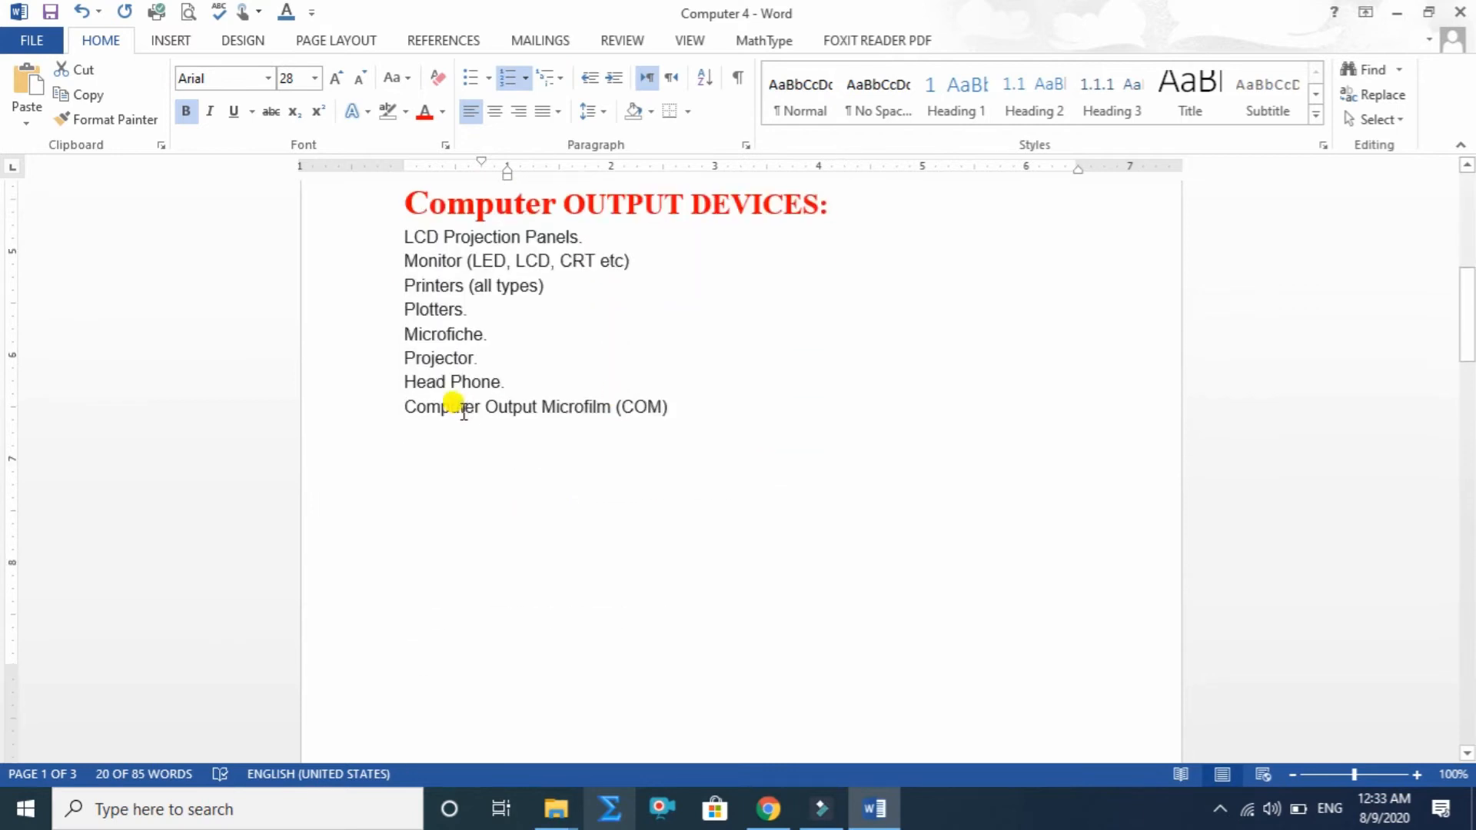
{"action": "scroll", "coordinate": [469, 407], "scroll_direction": "down", "scroll_amount": 3}
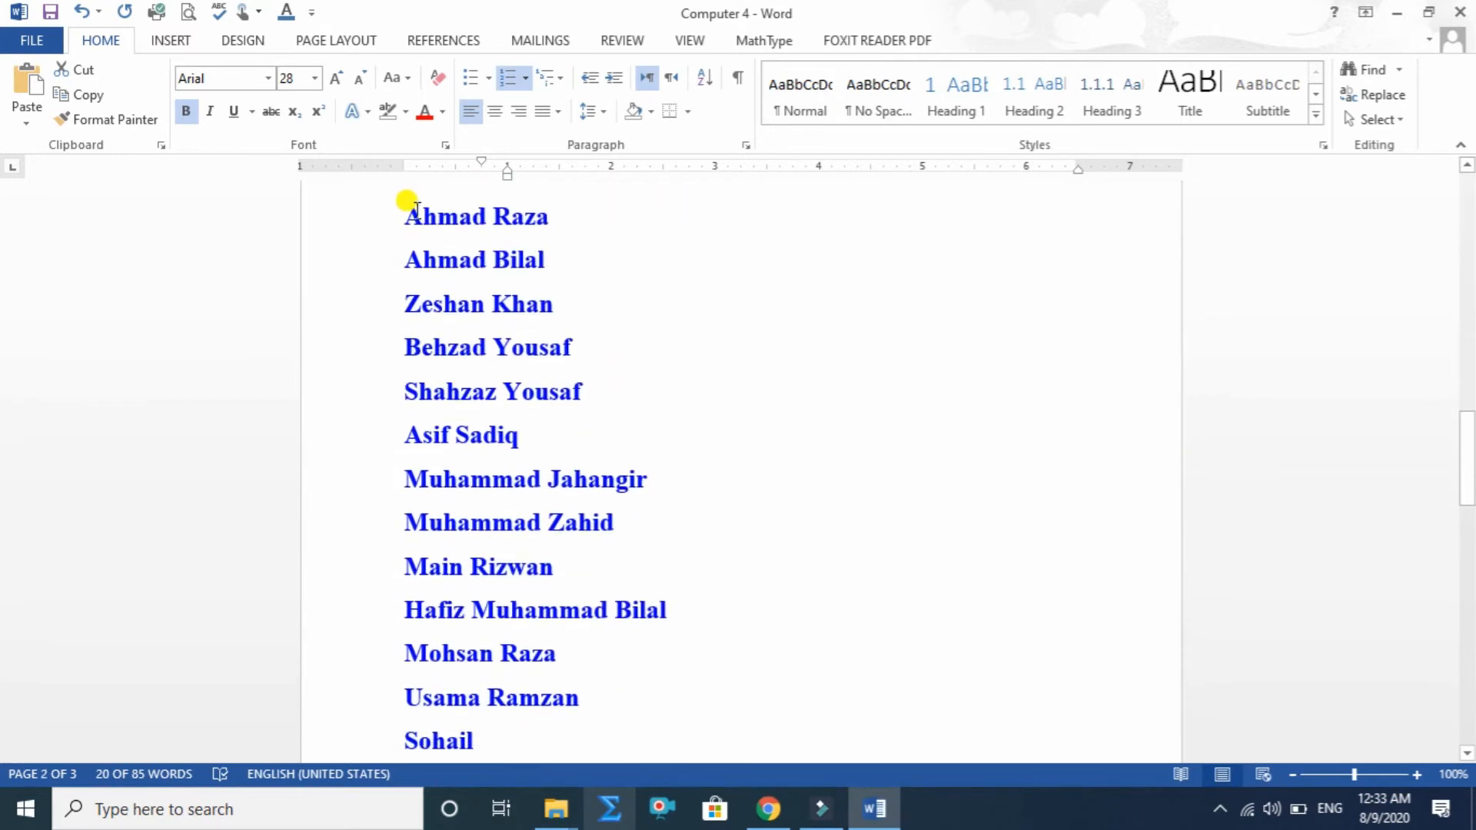
{"action": "left_click_drag", "start_coordinate": [403, 206], "coordinate": [504, 649]}
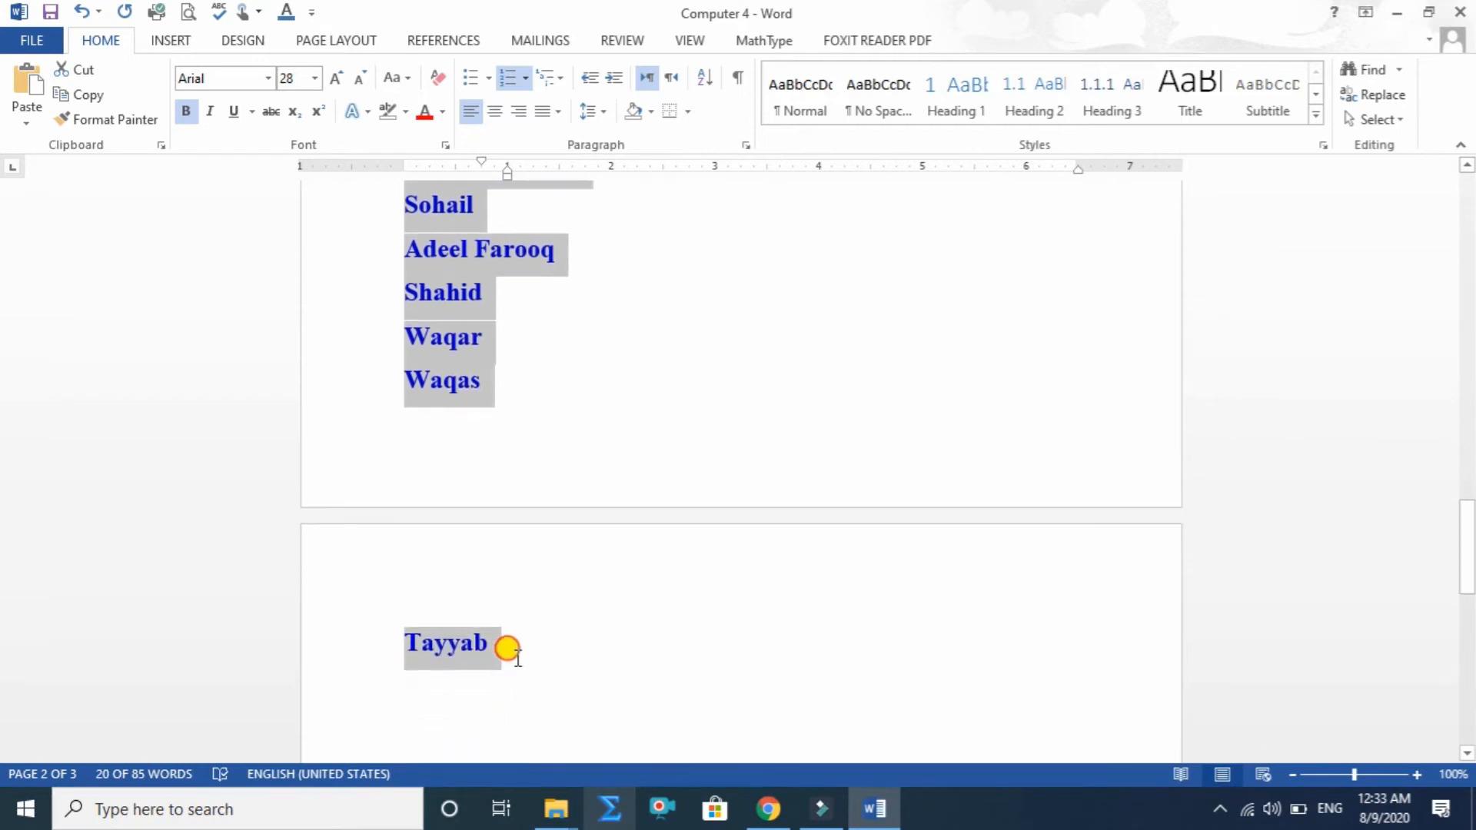
{"action": "left_click", "coordinate": [359, 78]}
{"action": "scroll", "coordinate": [503, 342], "scroll_direction": "up", "scroll_amount": 8}
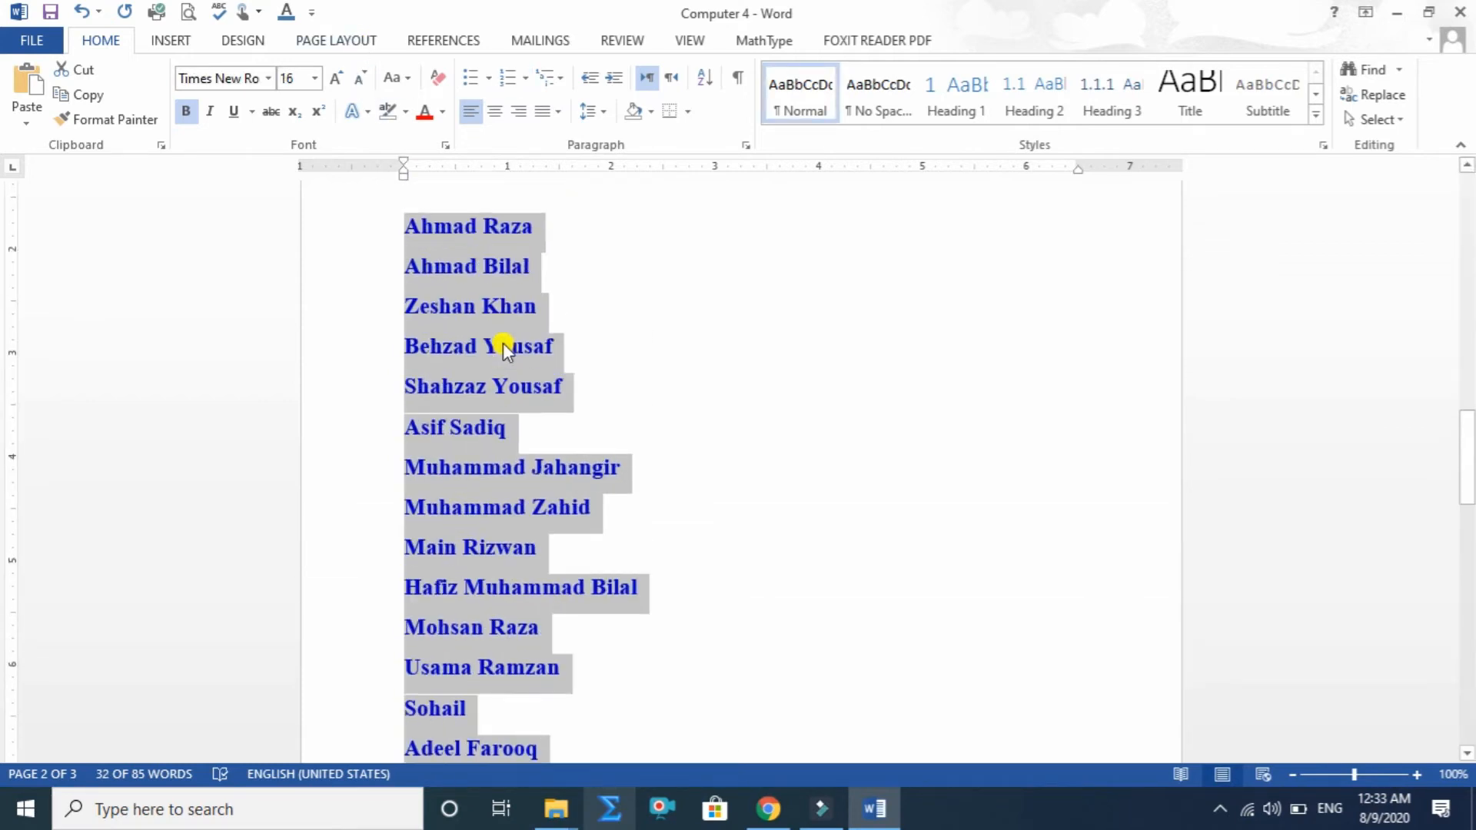
Try the default 1. 2. 3. numbering on the selected list of names and remove it again.
{"action": "scroll", "coordinate": [503, 343], "scroll_direction": "down", "scroll_amount": 4}
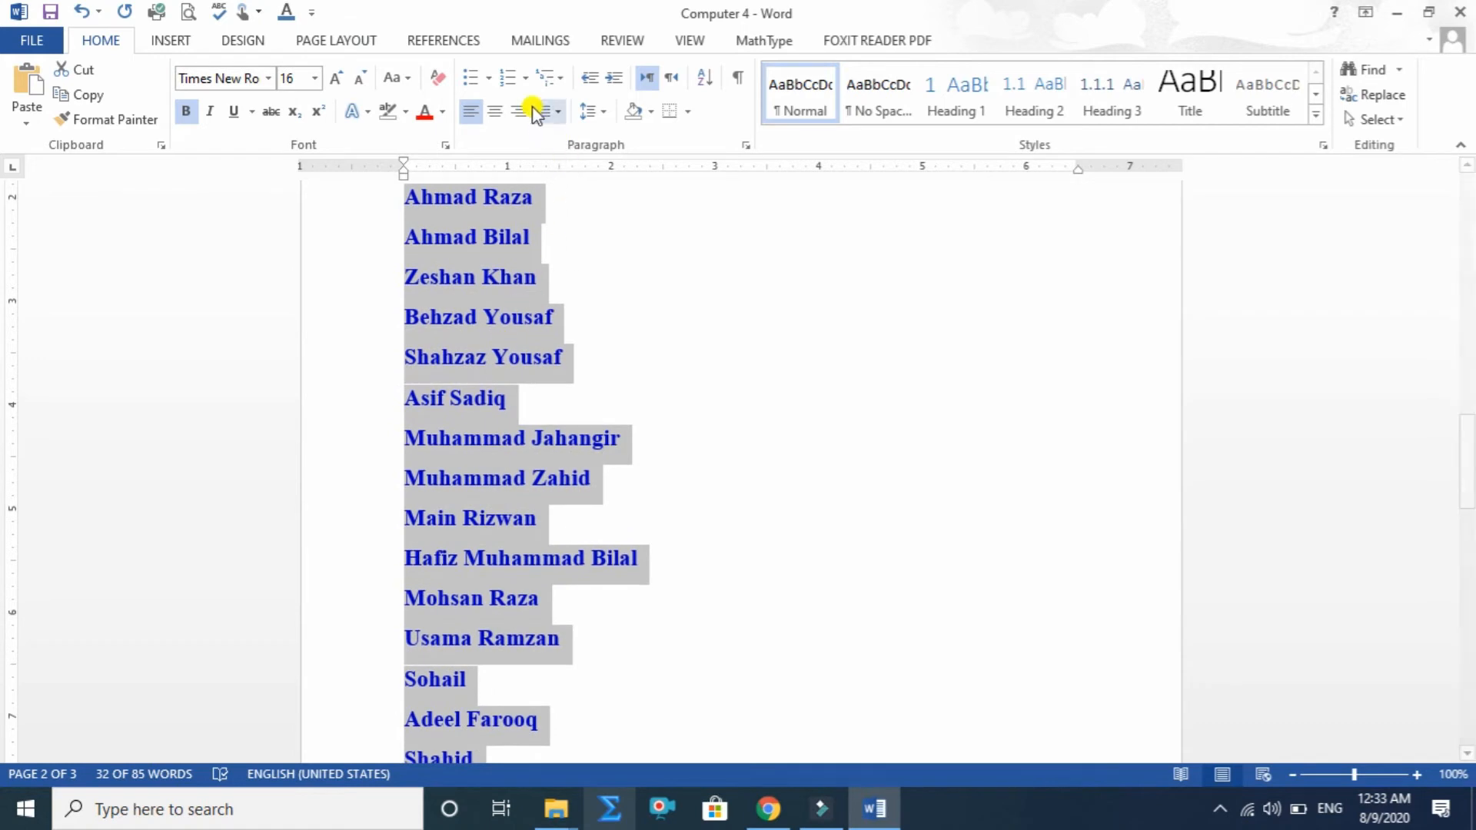
{"action": "left_click", "coordinate": [512, 78]}
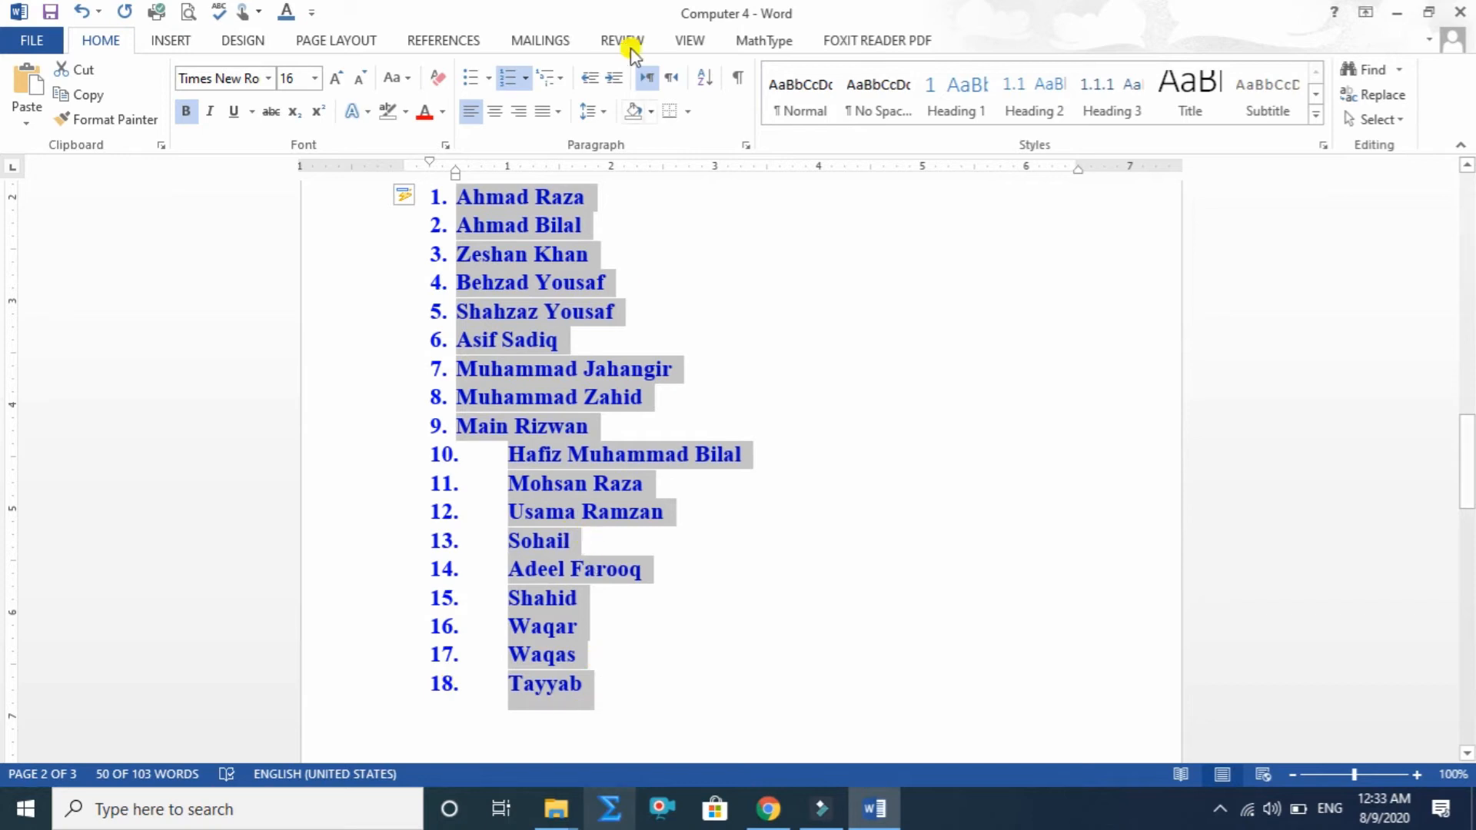
{"action": "left_click", "coordinate": [517, 77]}
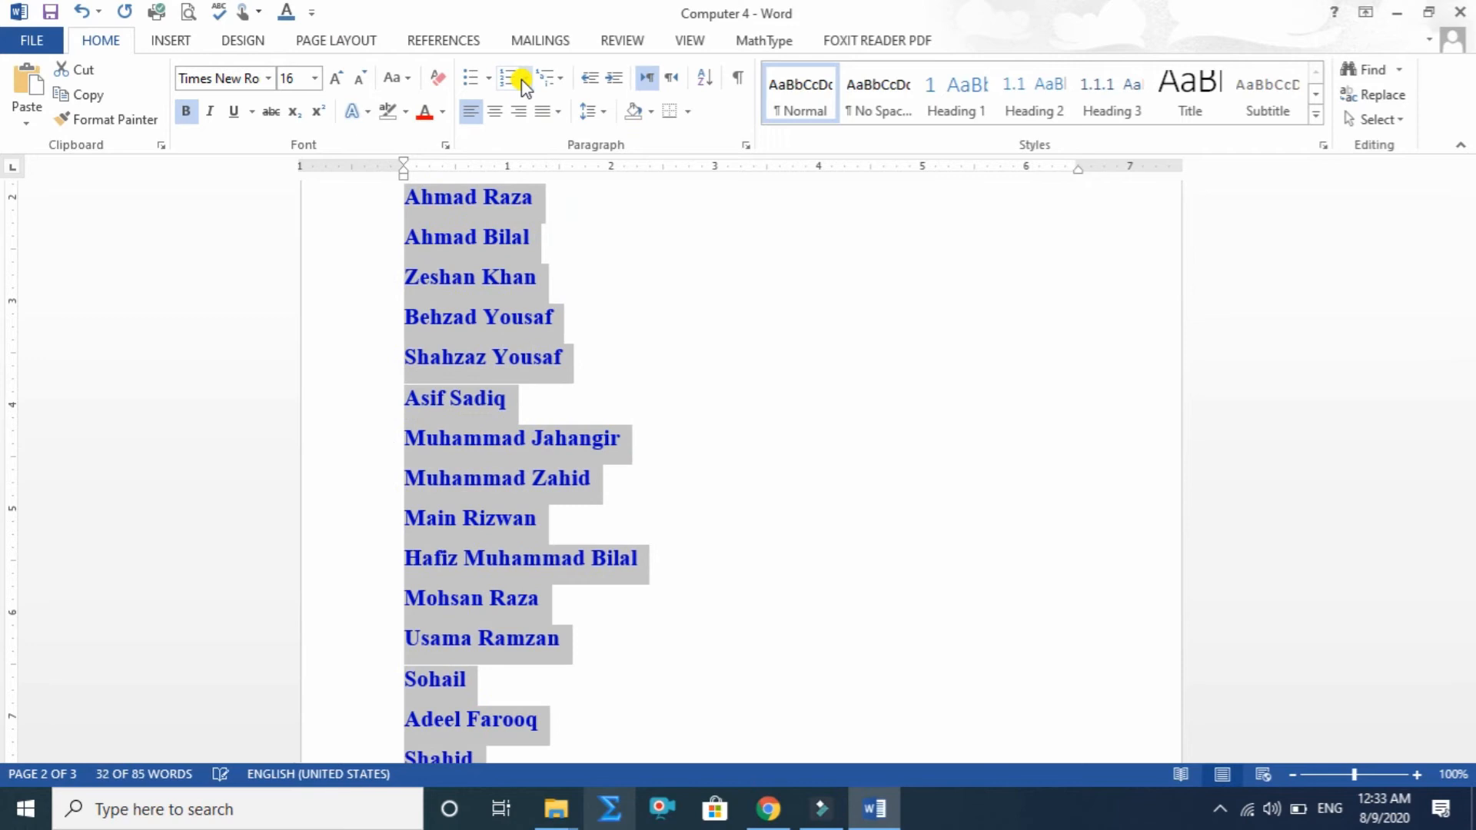
Number the list of names in the a) b) c) format, and switch it to uppercase Roman numerals (I. II. III.).
{"action": "left_click", "coordinate": [526, 78]}
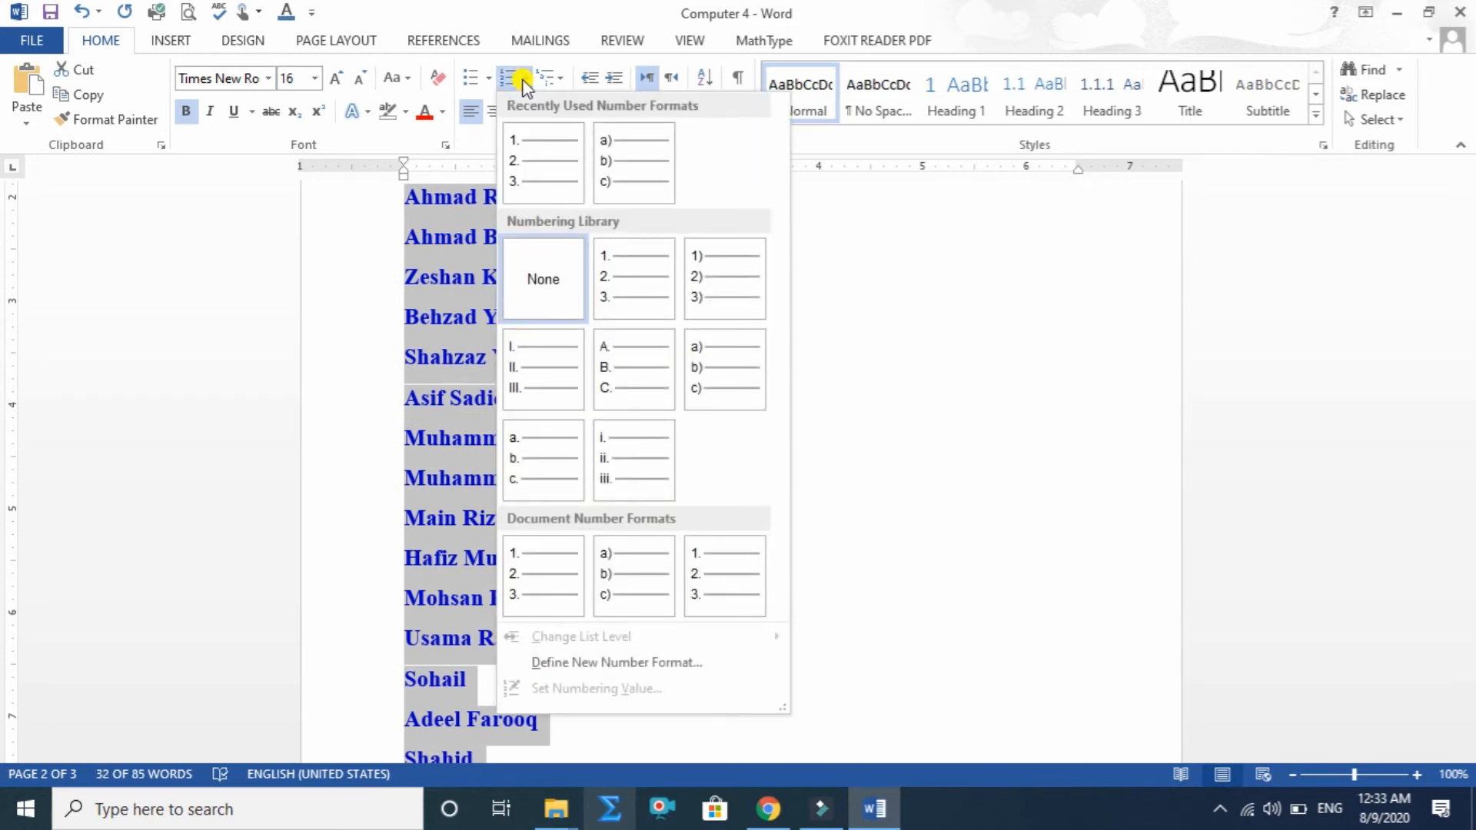
{"action": "left_click", "coordinate": [616, 179]}
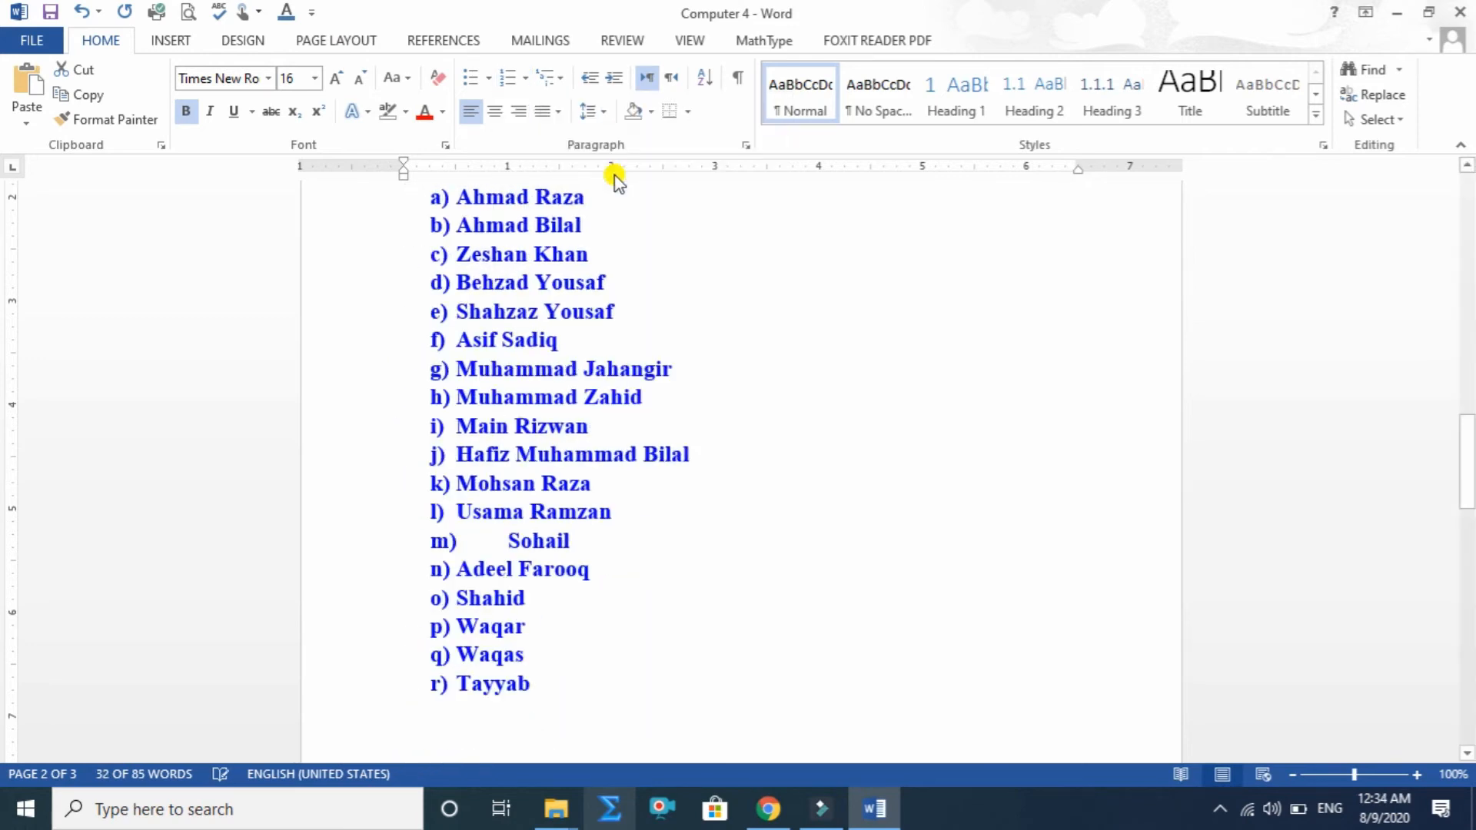
{"action": "left_click", "coordinate": [523, 79]}
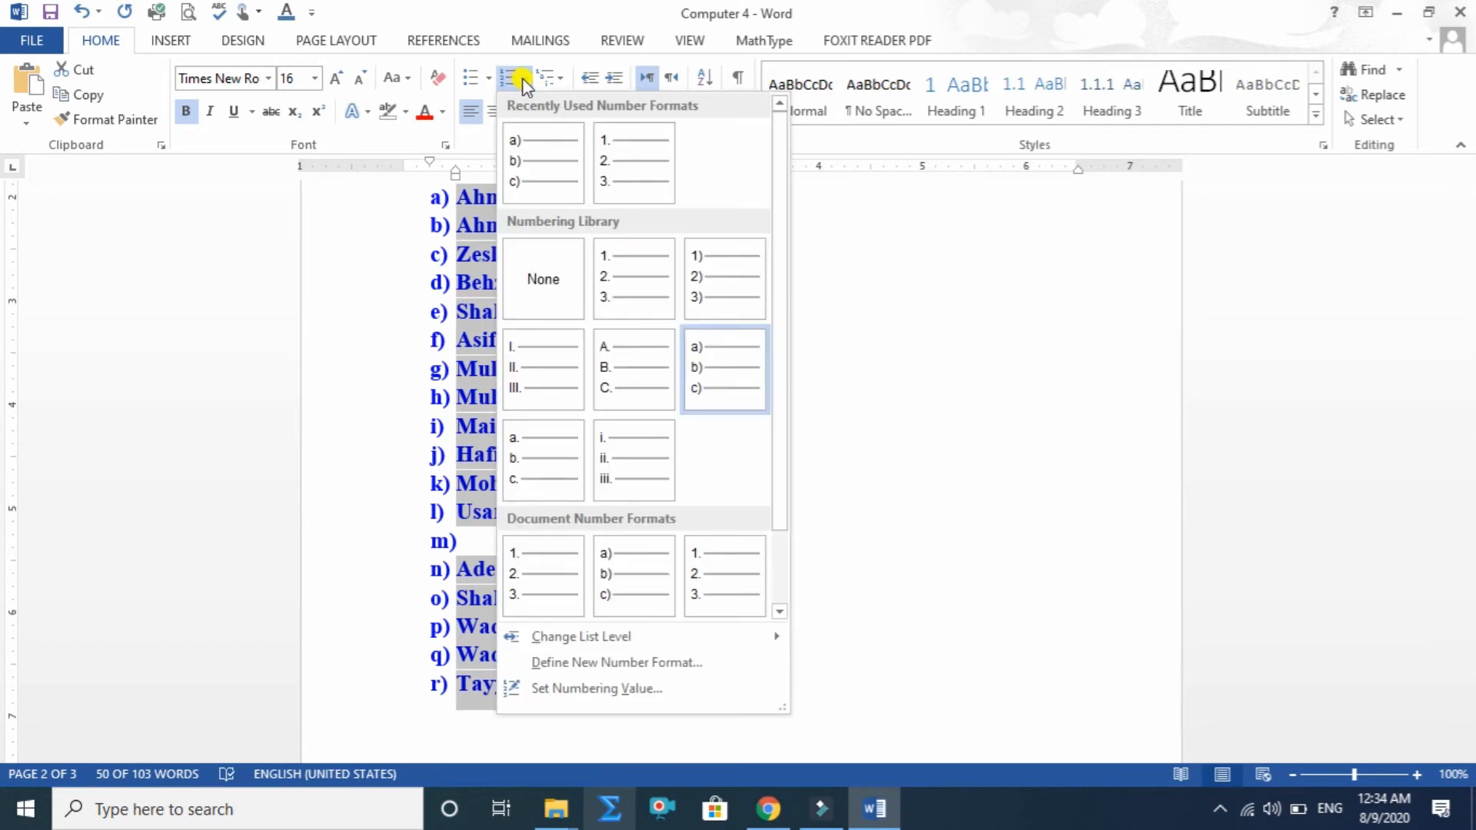
{"action": "left_click", "coordinate": [537, 359]}
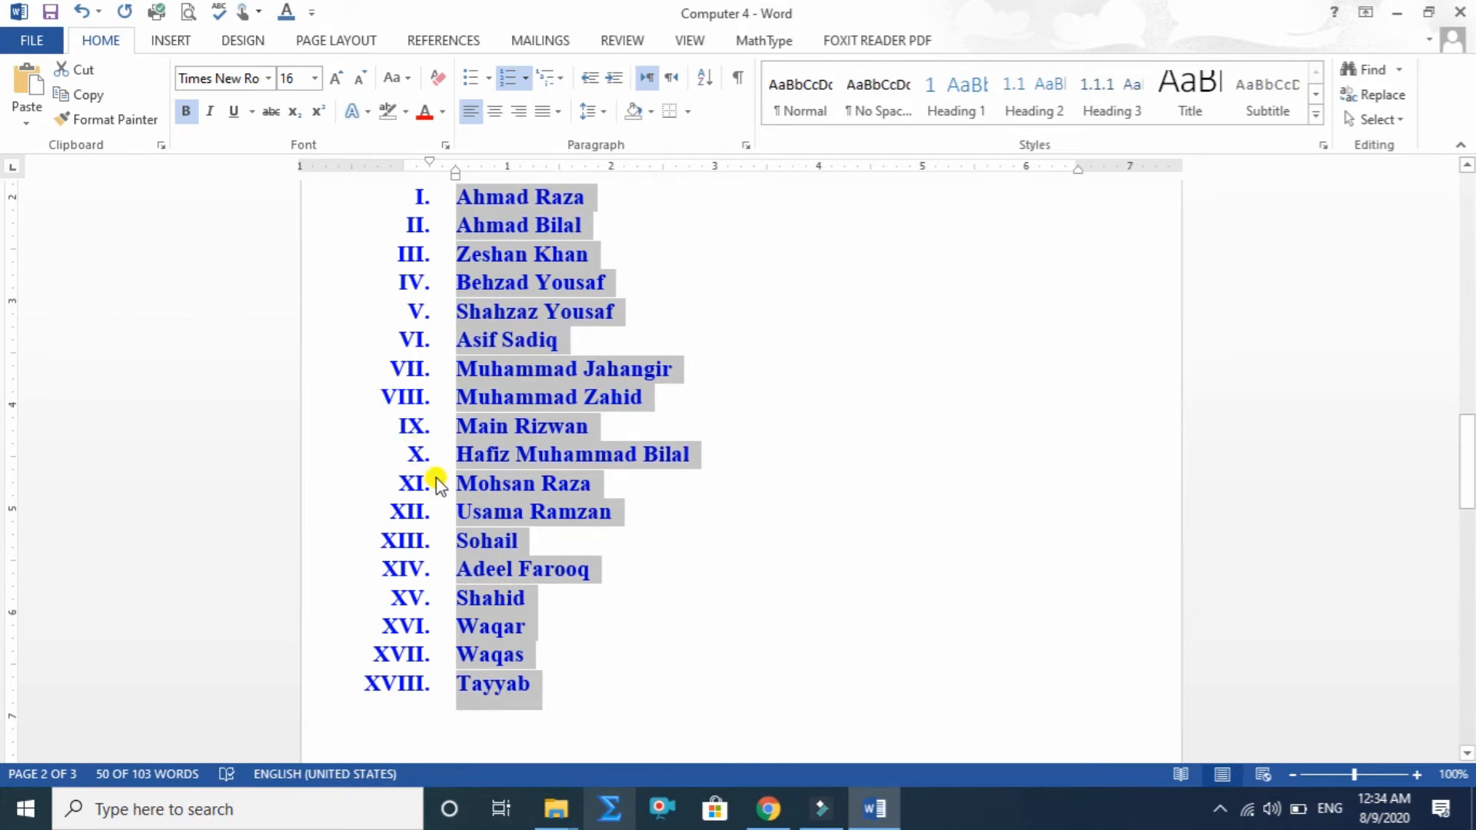
Look over the multilevel list formats, including the heading numbering styles, for the list of names.
{"action": "left_click", "coordinate": [560, 77]}
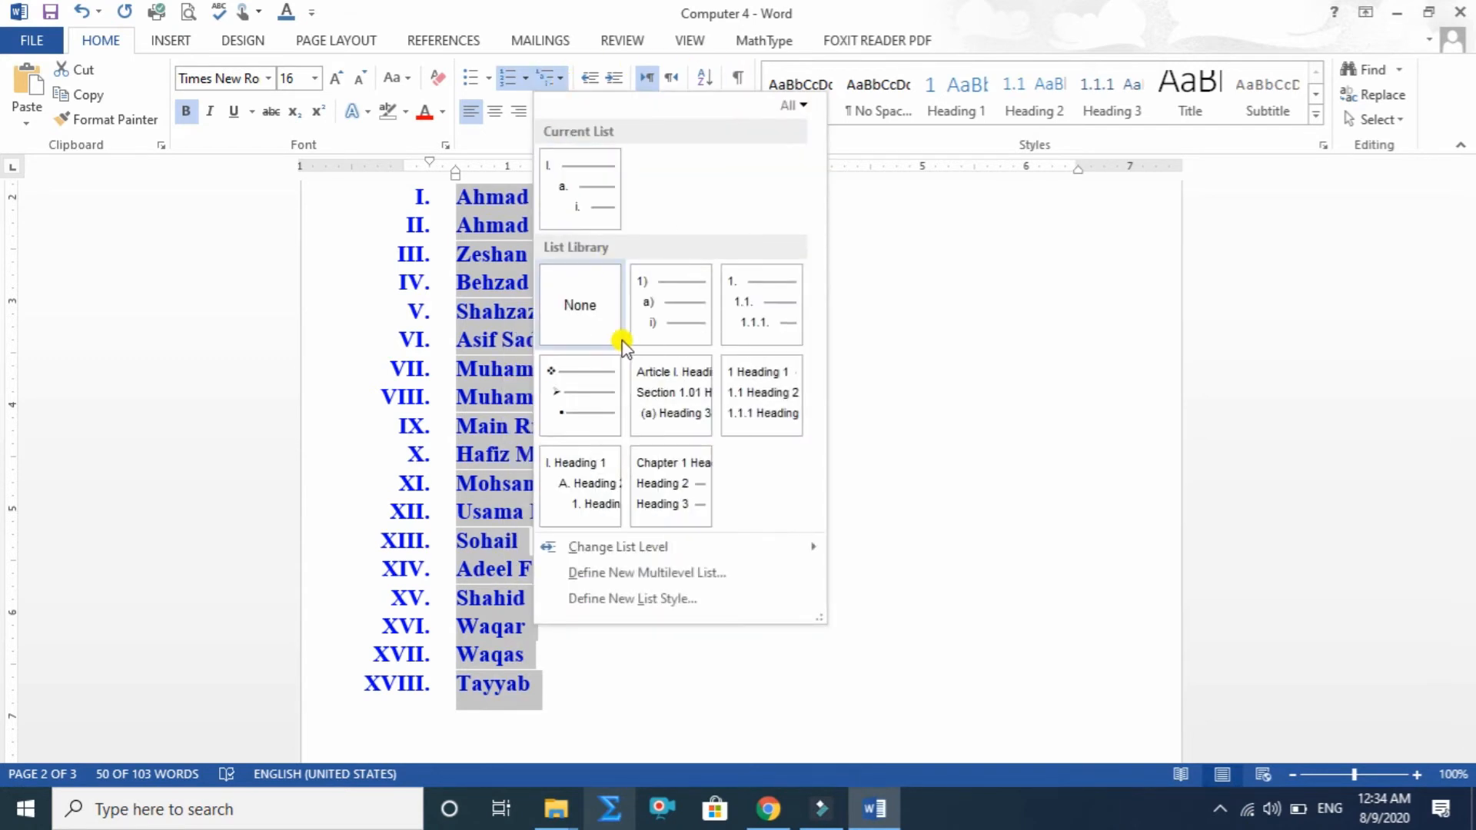
{"action": "mouse_move", "coordinate": [647, 508]}
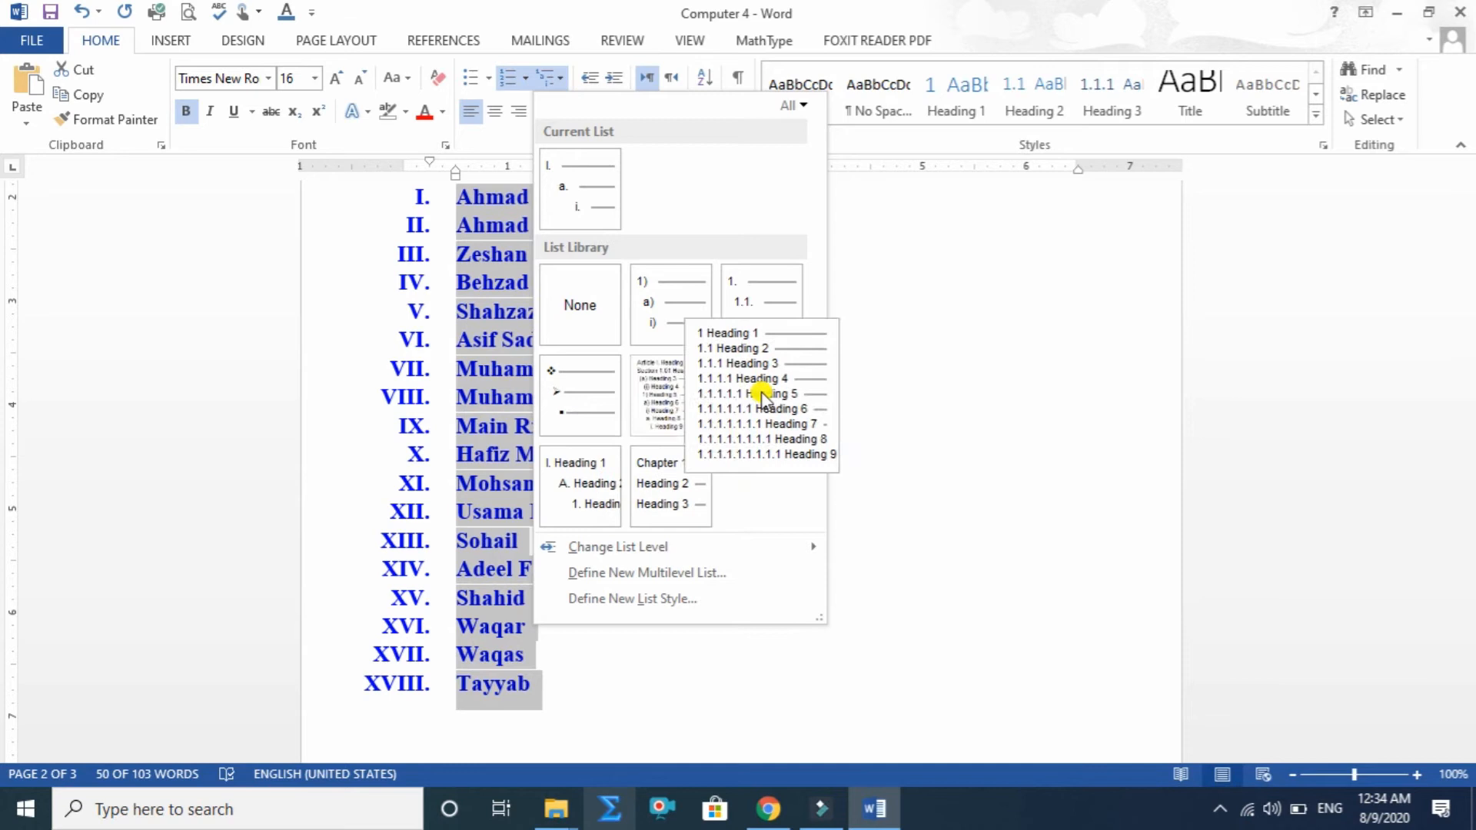
{"action": "key", "text": "Escape"}
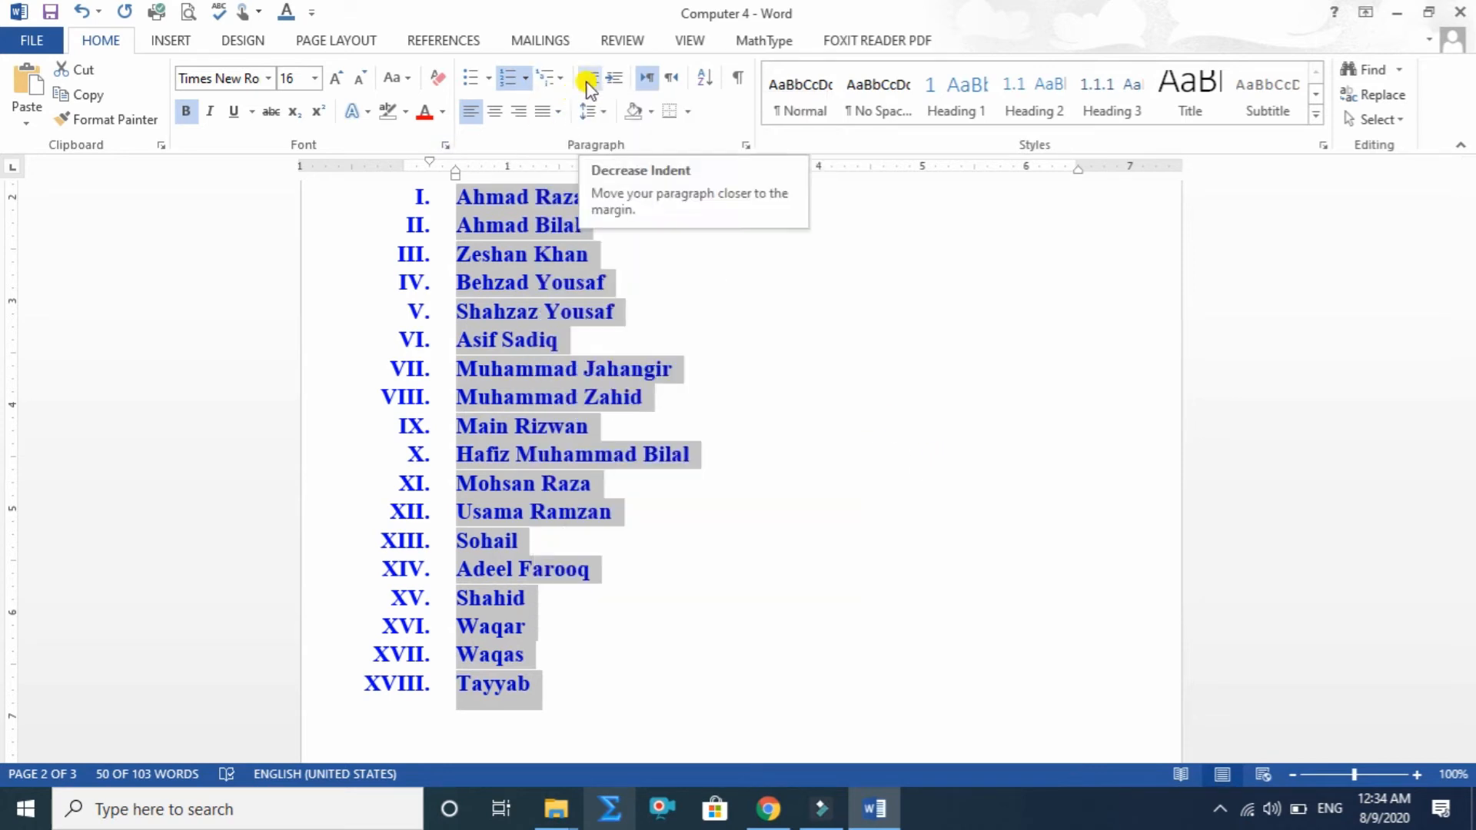
Decrease the indent of the Roman-numbered list of names by one level.
{"action": "scroll", "coordinate": [537, 247], "scroll_direction": "up", "scroll_amount": 3}
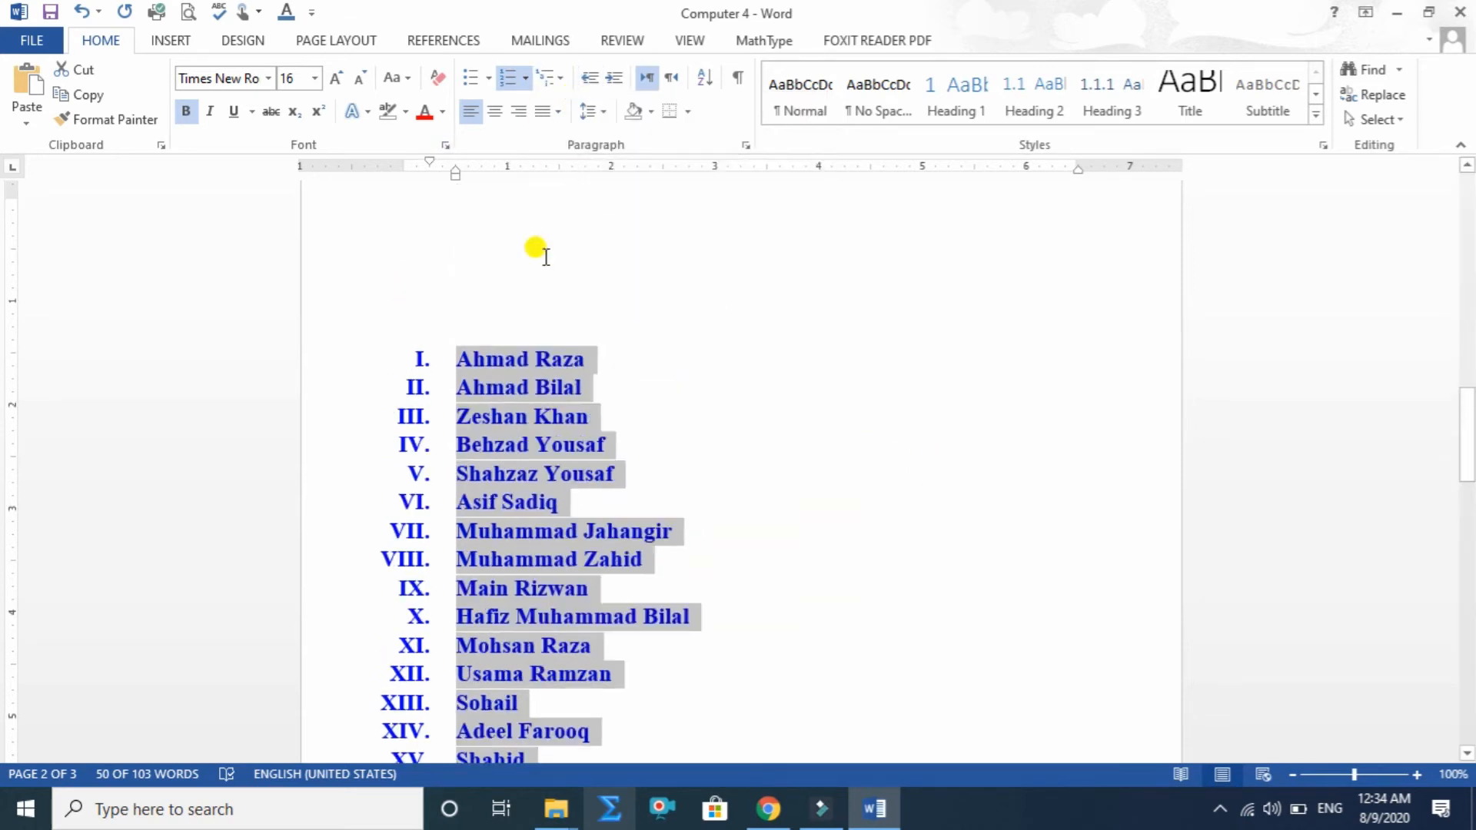
{"action": "left_click", "coordinate": [590, 80]}
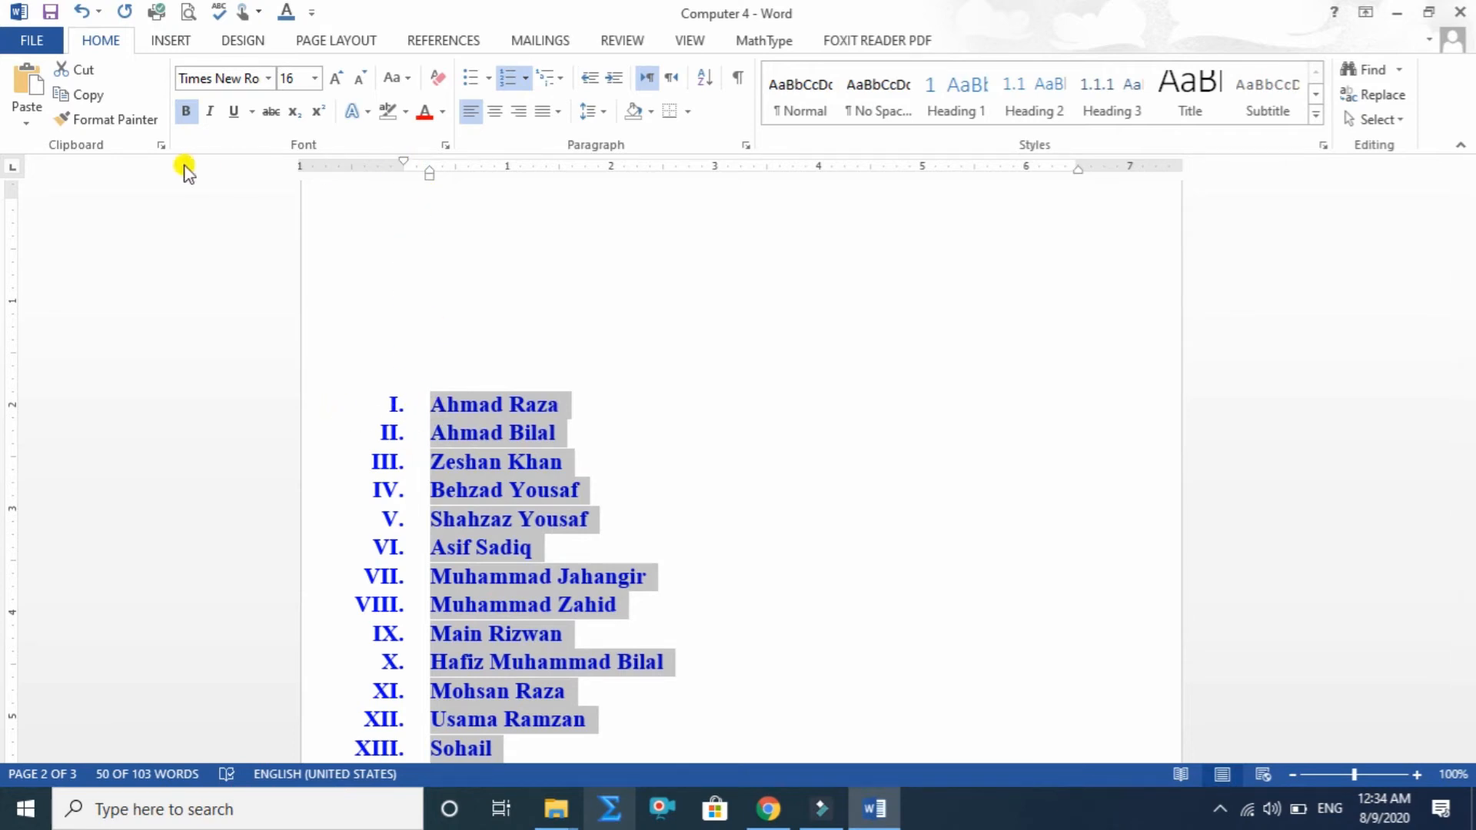
Increase the indent of the list of names repeatedly until its first-line indent is at about 3 inches.
{"action": "left_click", "coordinate": [614, 80]}
{"action": "left_click", "coordinate": [613, 79]}
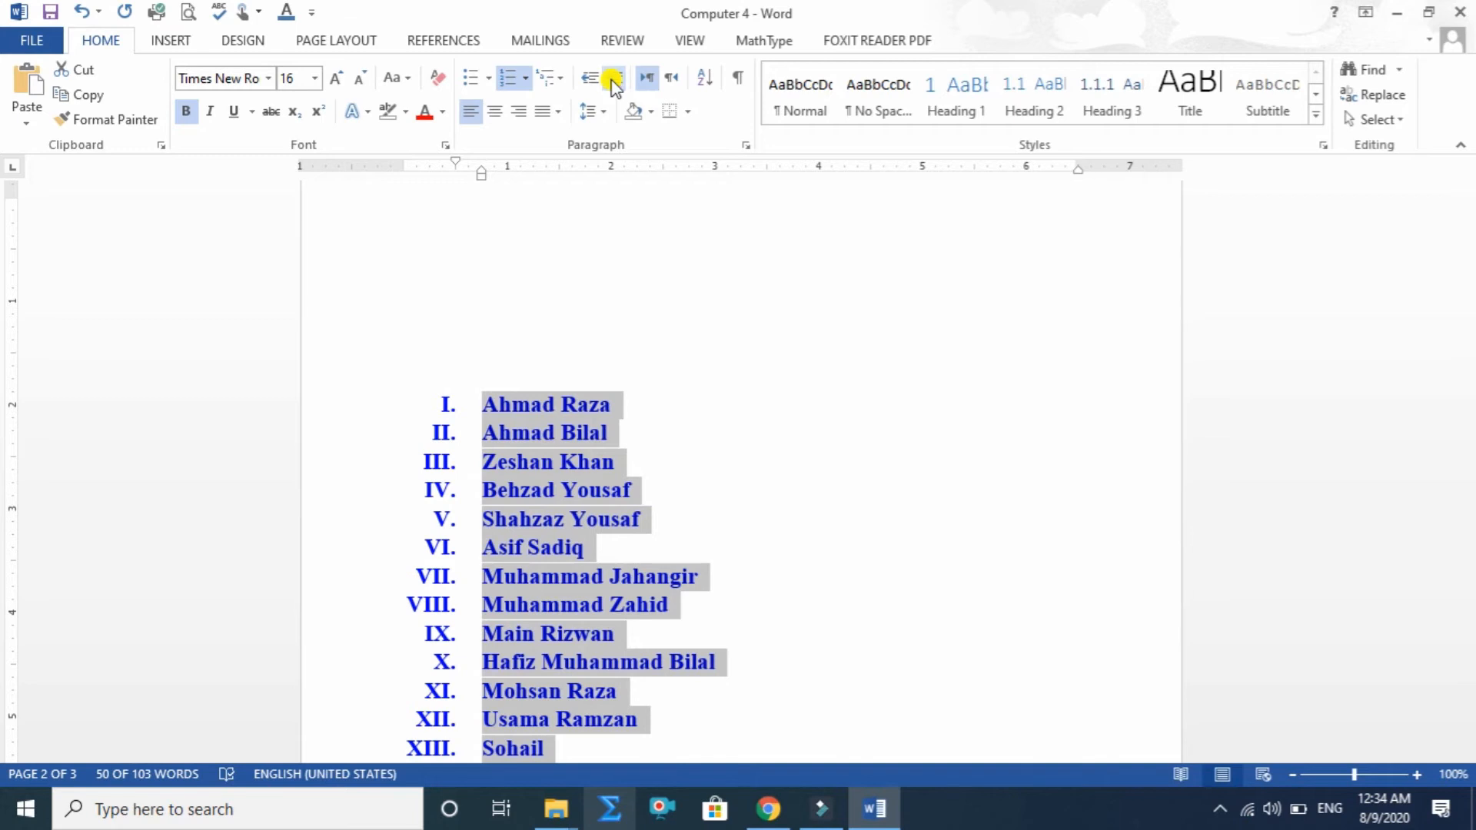
{"action": "left_click", "coordinate": [613, 80]}
{"action": "left_click", "coordinate": [613, 80]}
{"action": "left_click", "coordinate": [613, 80]}
{"action": "left_click", "coordinate": [613, 80]}
{"action": "left_click", "coordinate": [613, 80]}
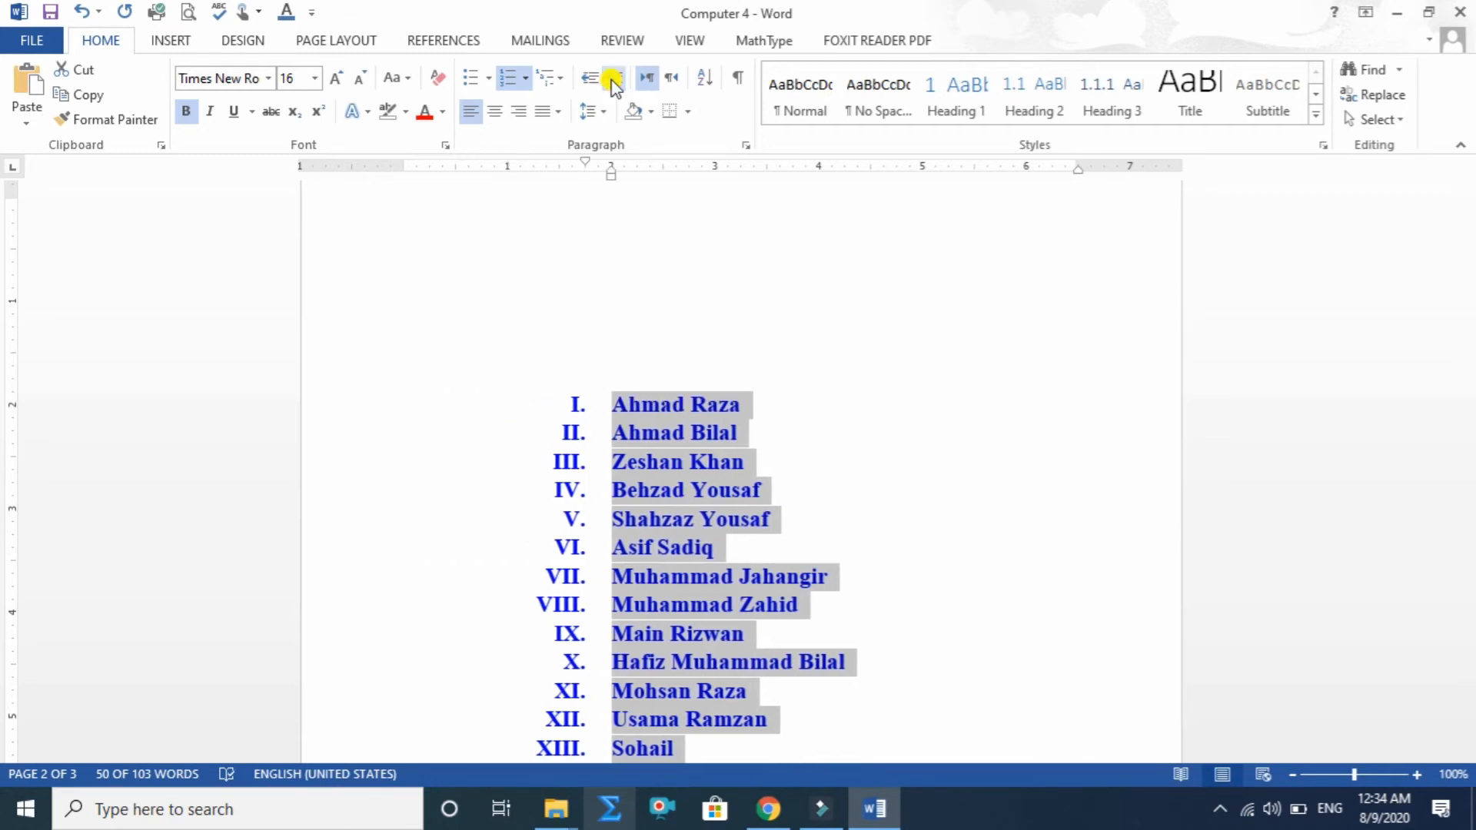
{"action": "left_click", "coordinate": [612, 80]}
{"action": "left_click", "coordinate": [613, 80]}
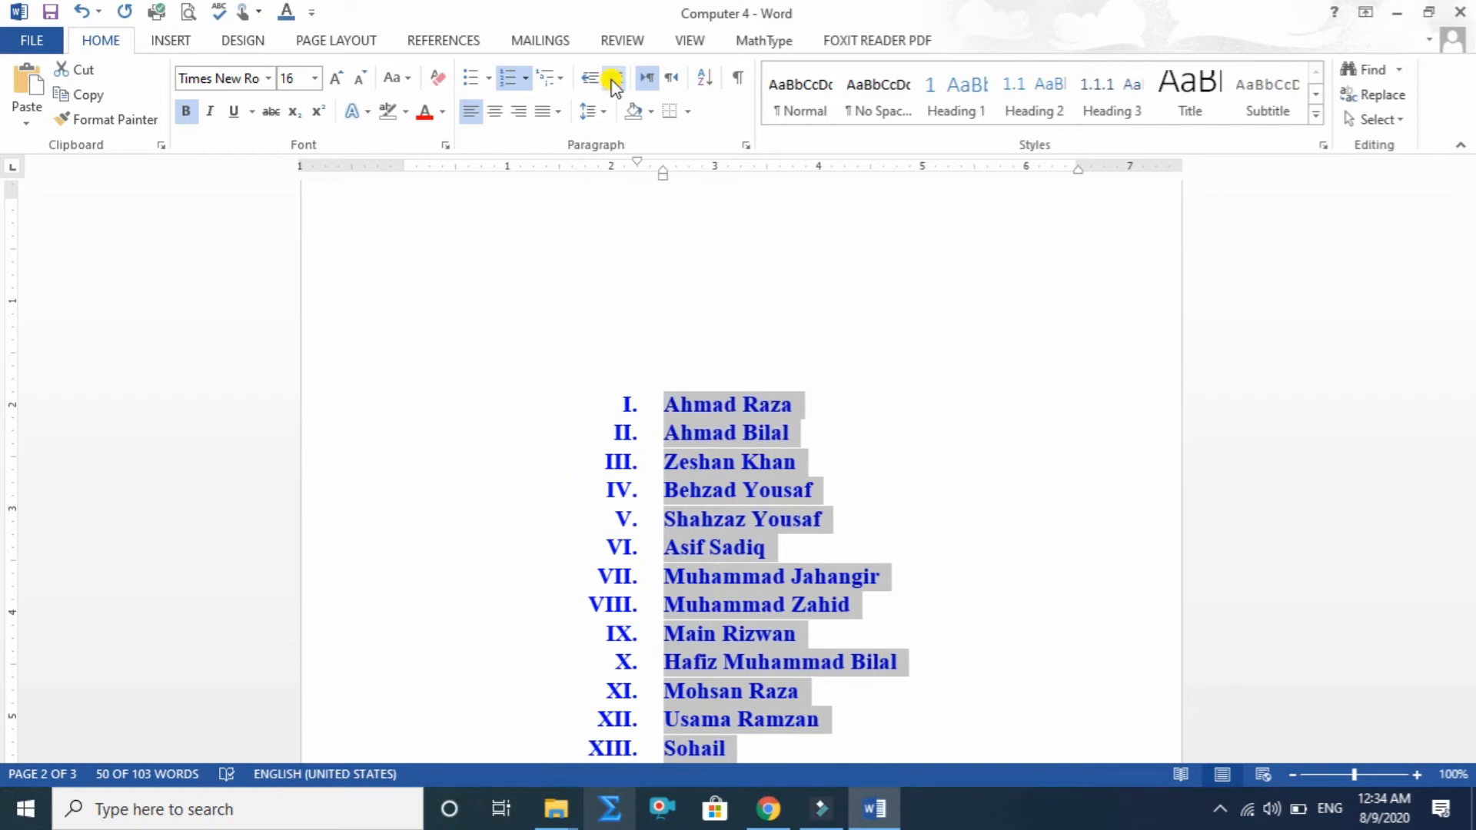
{"action": "left_click", "coordinate": [613, 80]}
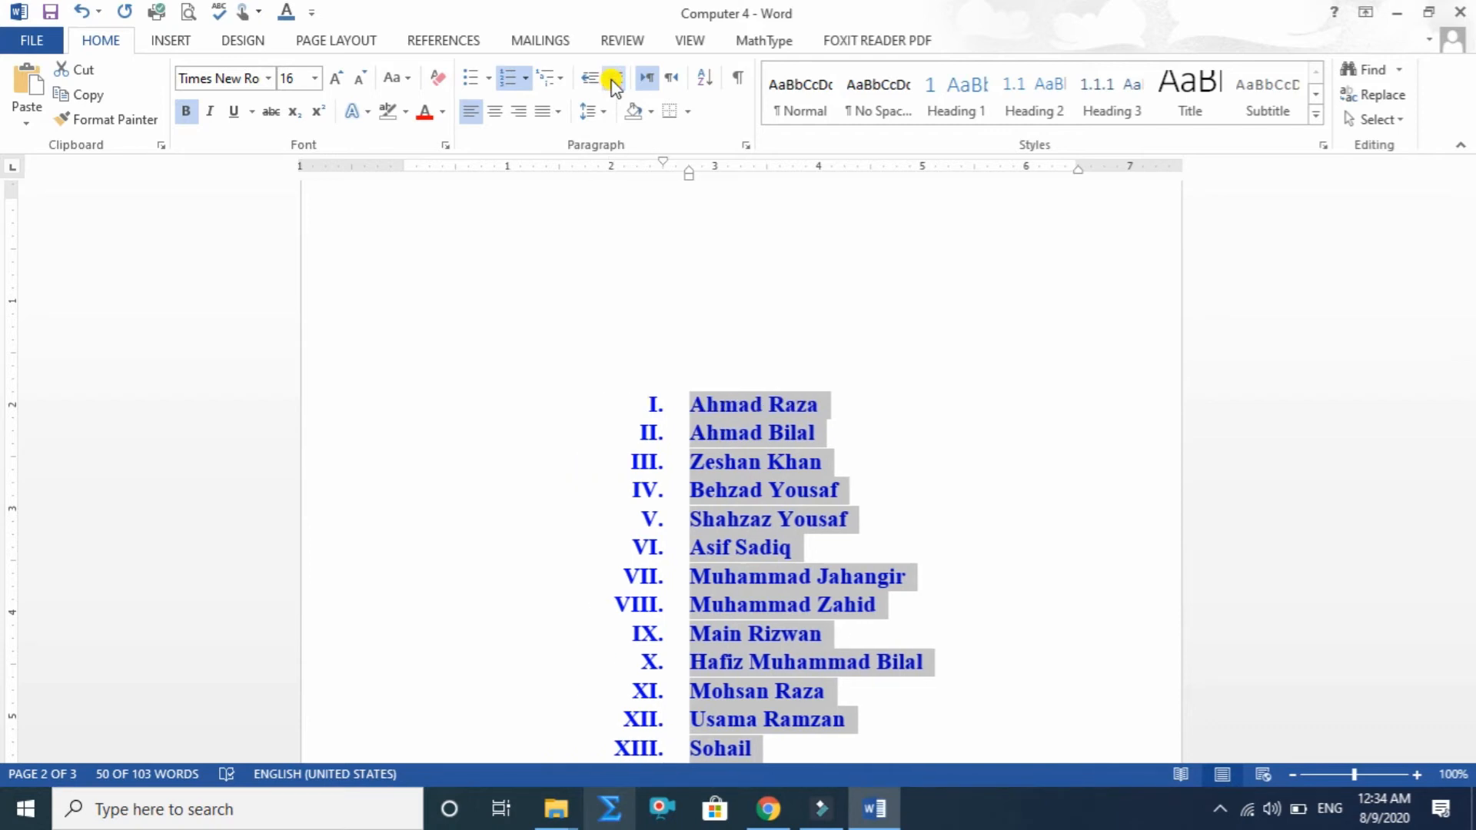
{"action": "left_click", "coordinate": [613, 80]}
{"action": "left_click", "coordinate": [612, 80]}
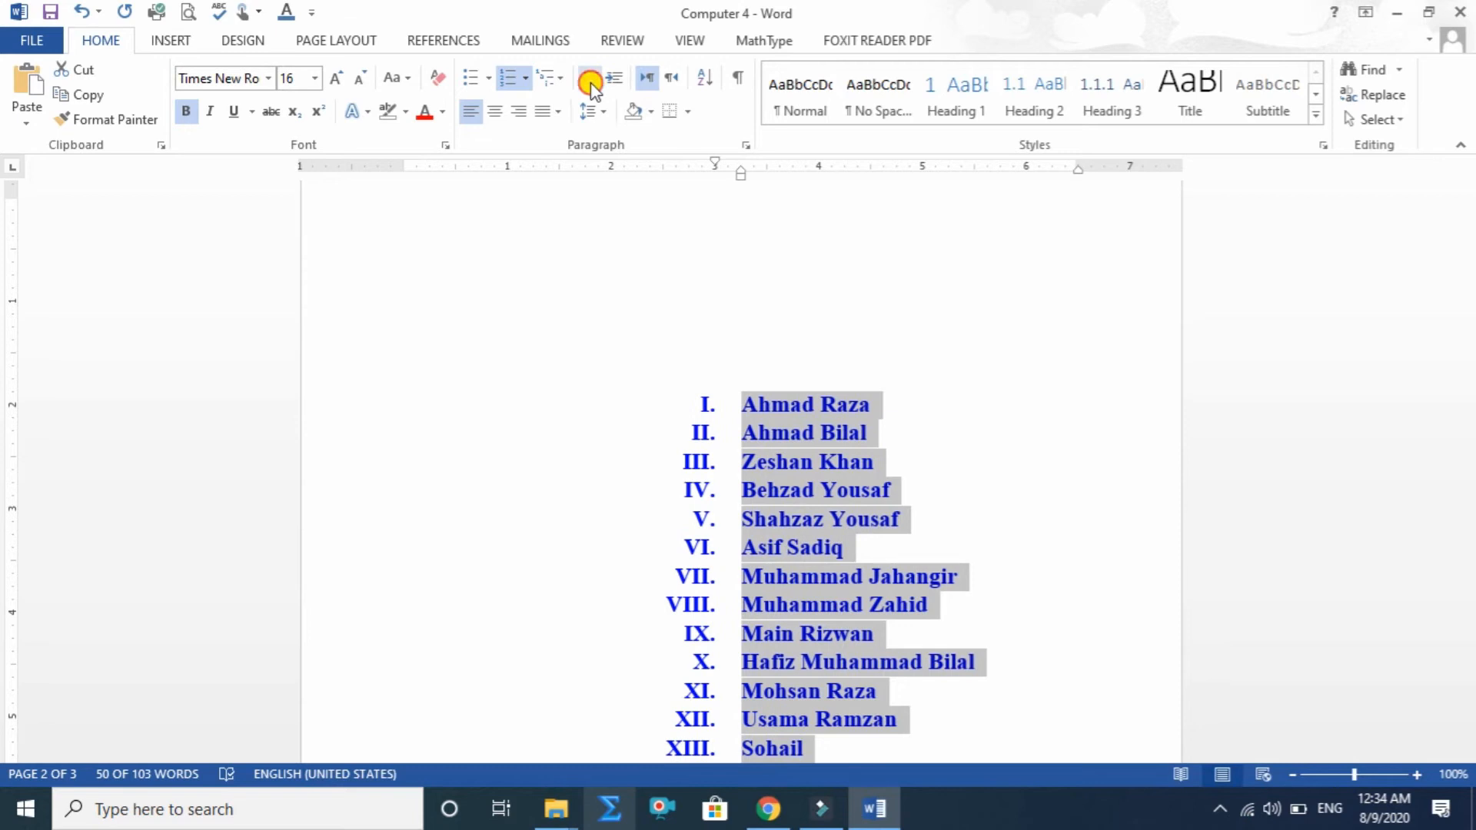
Decrease the indent of the list of names repeatedly until its first-line indent is back at the left margin.
{"action": "left_click", "coordinate": [591, 80]}
{"action": "left_click", "coordinate": [591, 80]}
{"action": "left_click", "coordinate": [590, 80]}
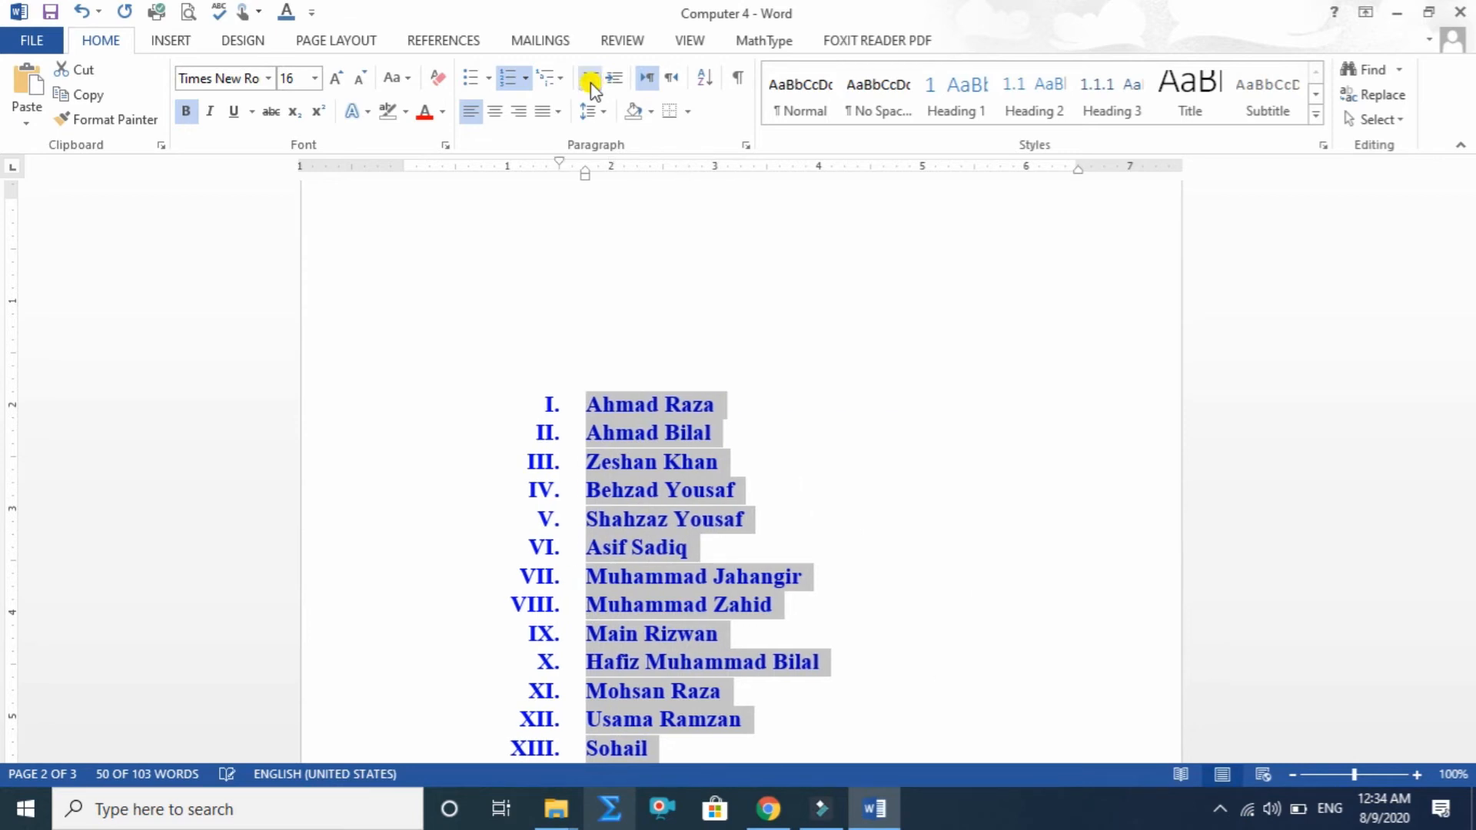
{"action": "left_click", "coordinate": [590, 80]}
{"action": "left_click", "coordinate": [591, 80]}
{"action": "left_click", "coordinate": [590, 80]}
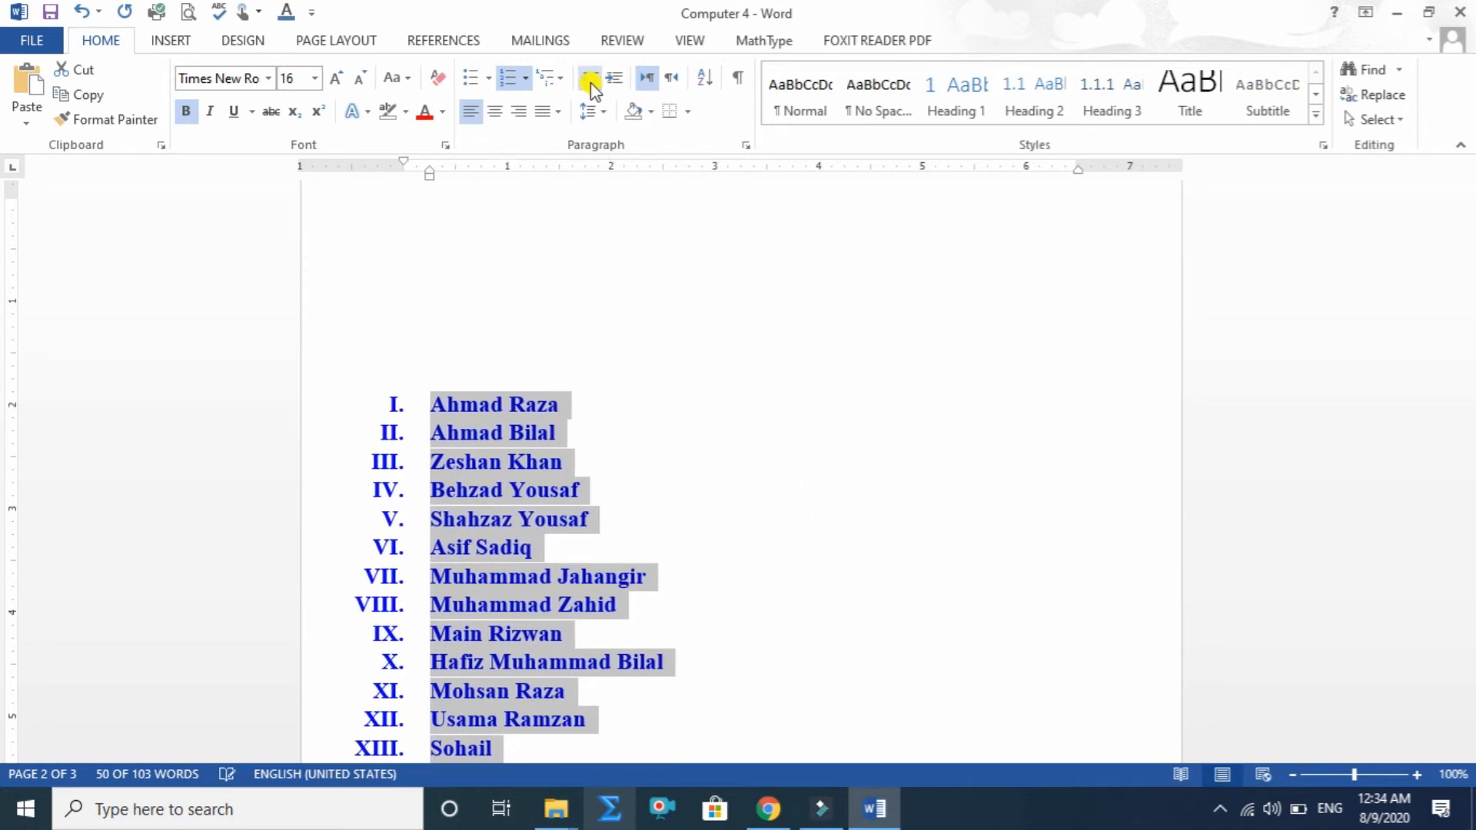
{"action": "scroll", "coordinate": [567, 250], "scroll_direction": "down", "scroll_amount": 3}
{"action": "left_click", "coordinate": [589, 79]}
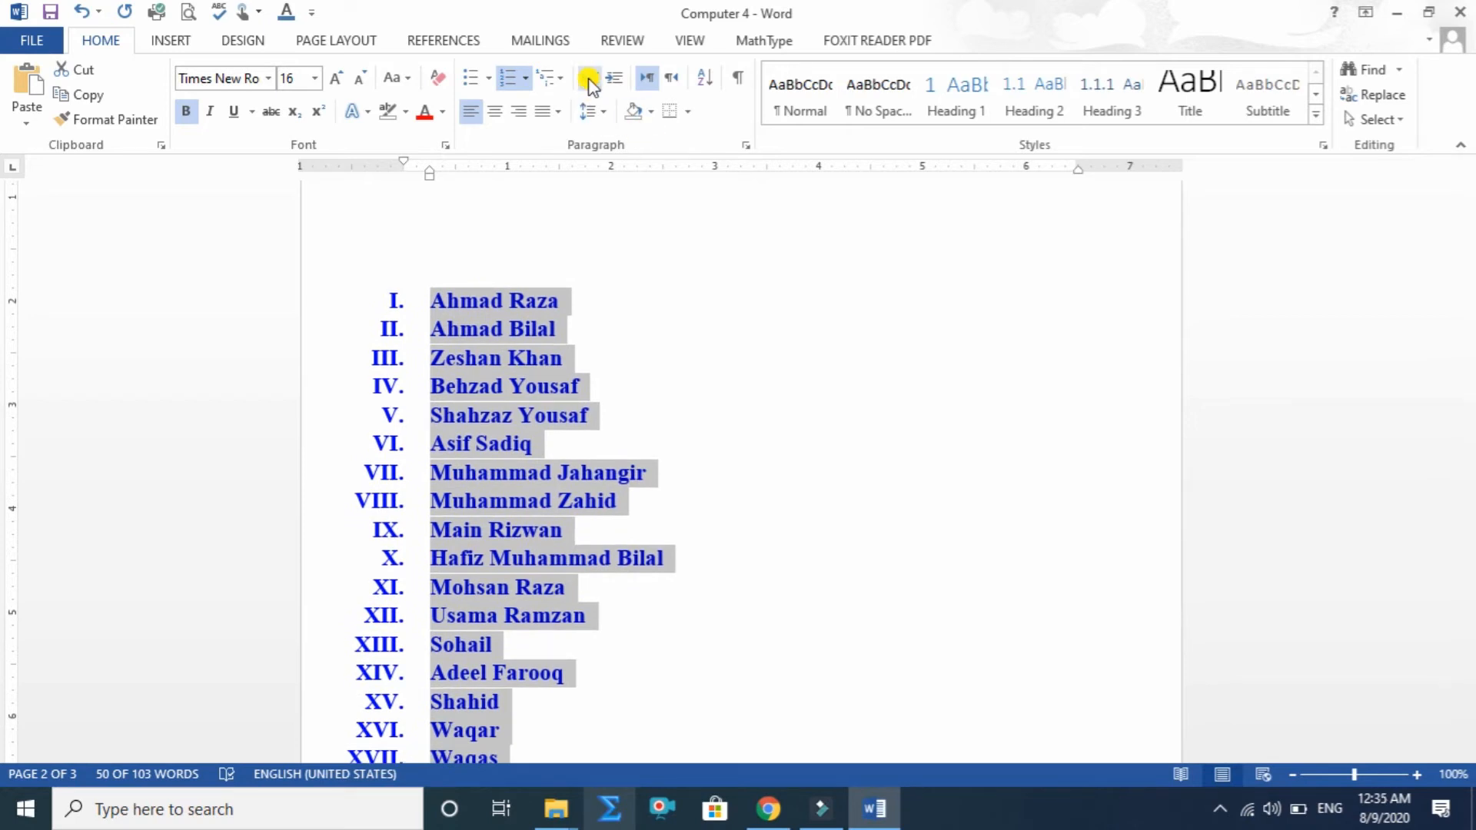
{"action": "left_click", "coordinate": [650, 80]}
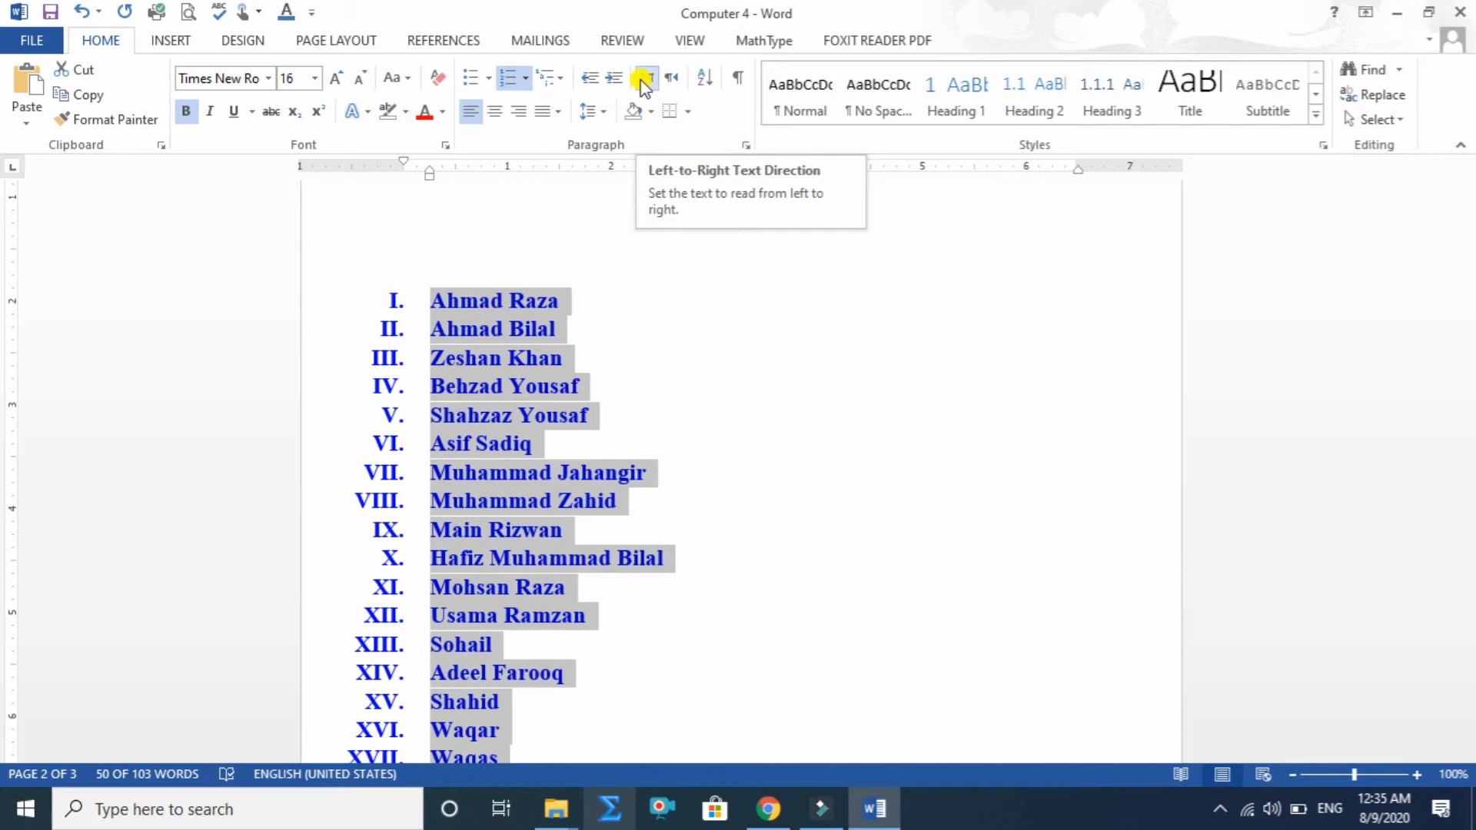
Enter the line "We are Muslim" in the left-to-right blank paragraph above the list of names.
{"action": "left_click", "coordinate": [681, 343]}
{"action": "left_click", "coordinate": [449, 251]}
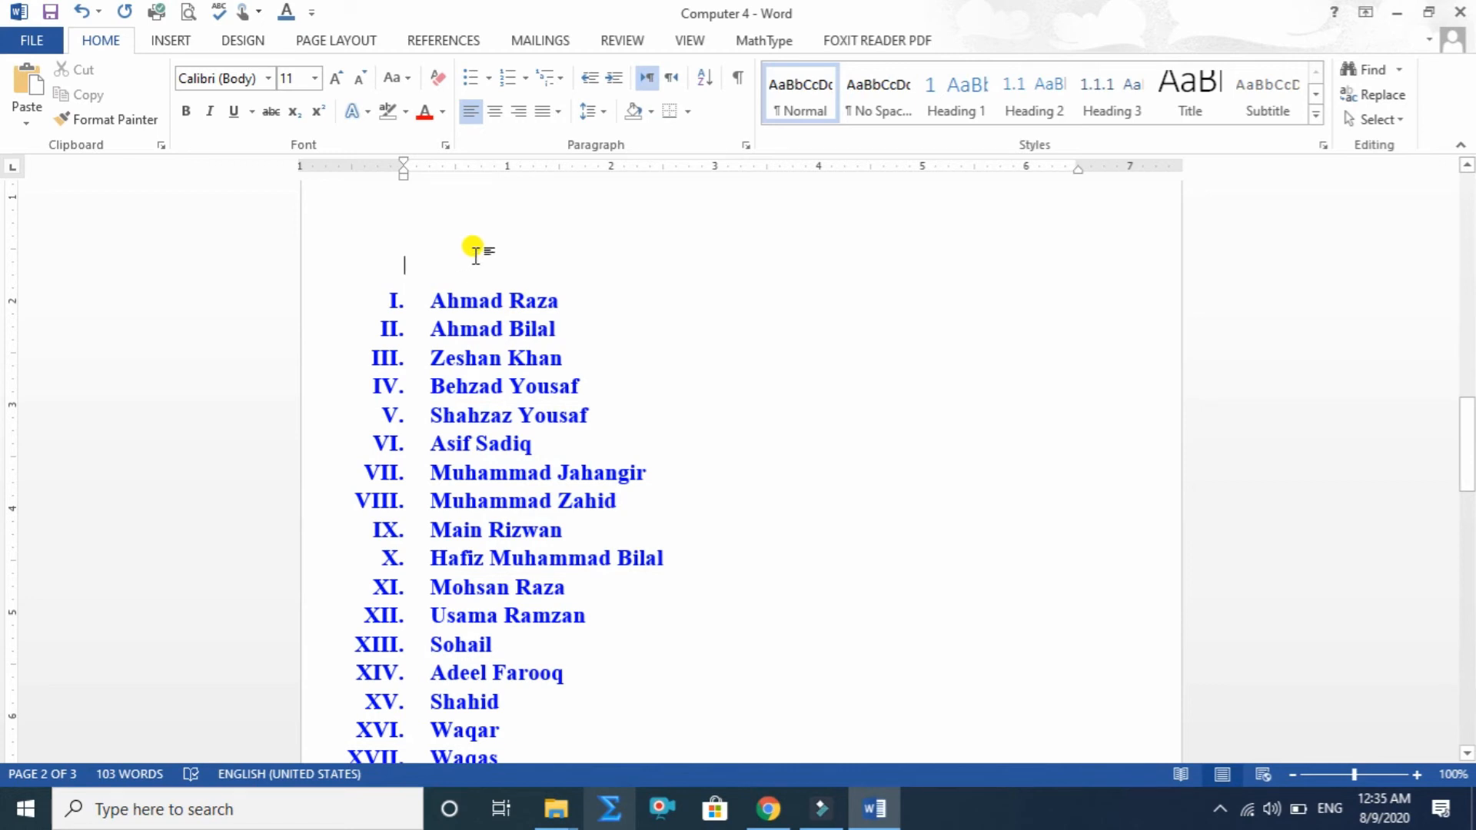
{"action": "type", "text": "We are m"}
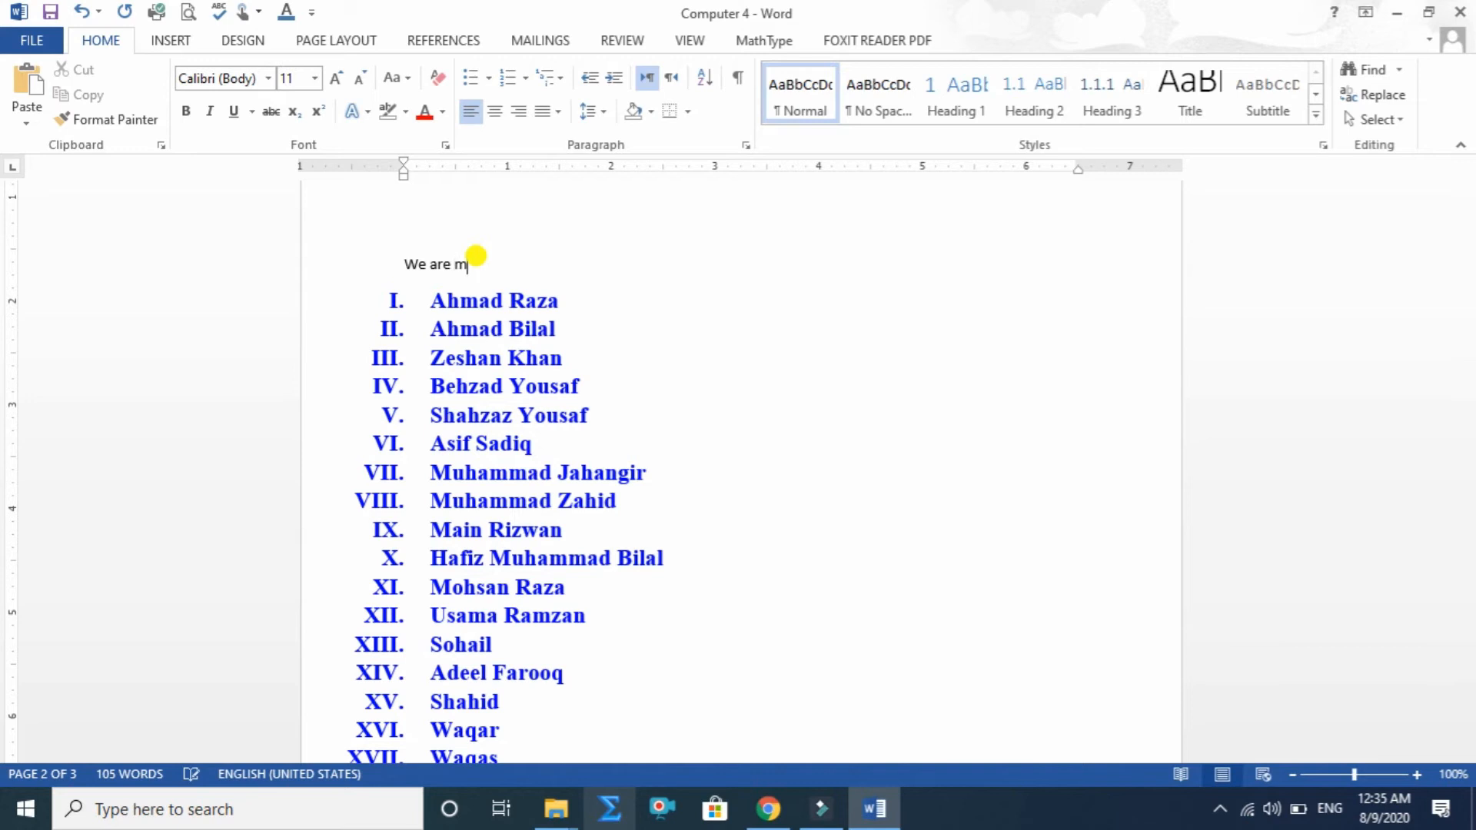
{"action": "type", "text": "uslim"}
{"action": "right_click", "coordinate": [489, 267]}
{"action": "left_click", "coordinate": [561, 287]}
{"action": "key", "text": "BackSpace"}
{"action": "key", "text": "BackSpace"}
{"action": "type", "text": "im"}
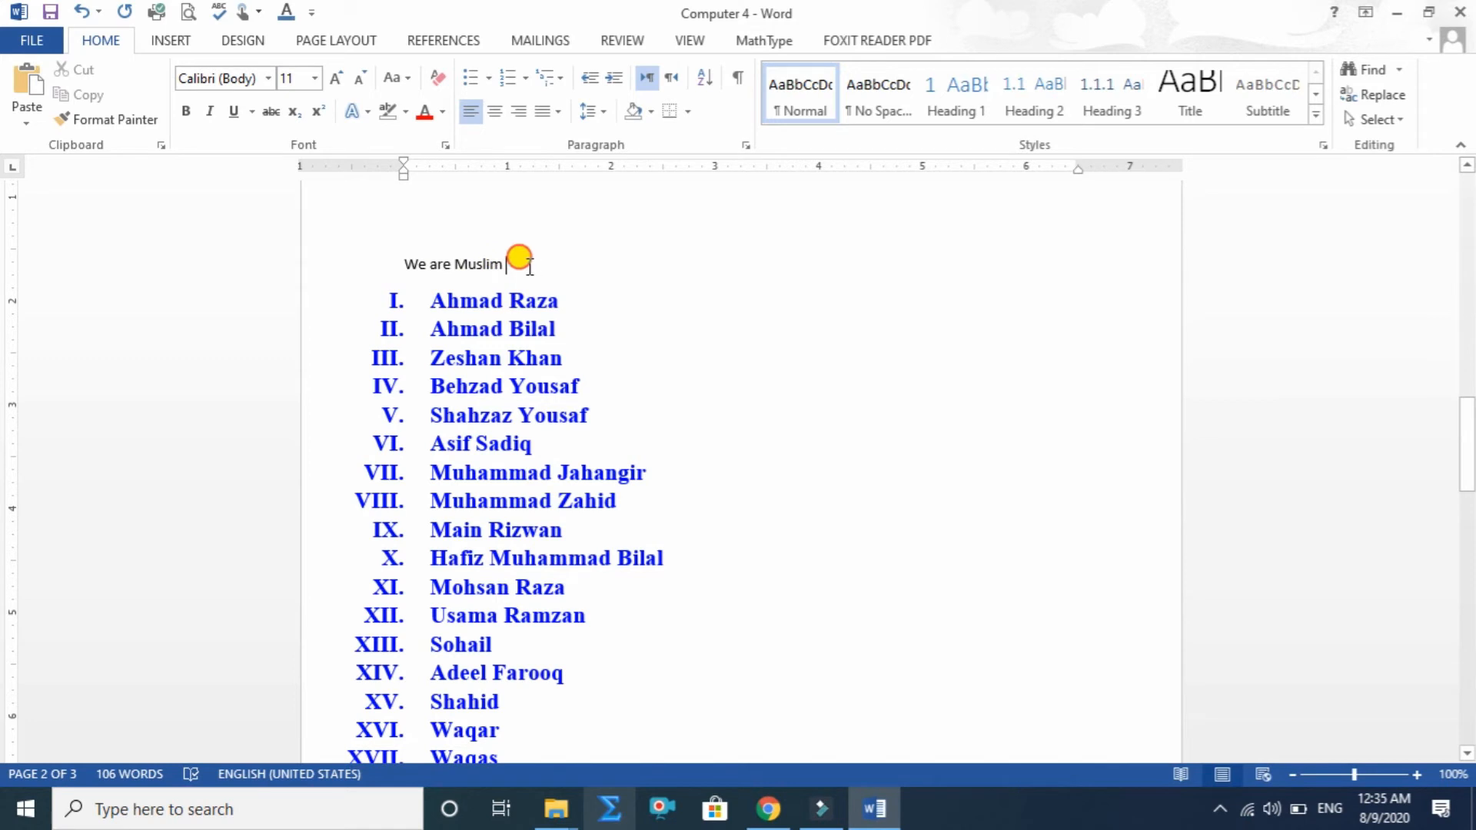
Delete the line "We are Muslim" above the list of names.
{"action": "left_click_drag", "start_coordinate": [530, 264], "coordinate": [376, 241]}
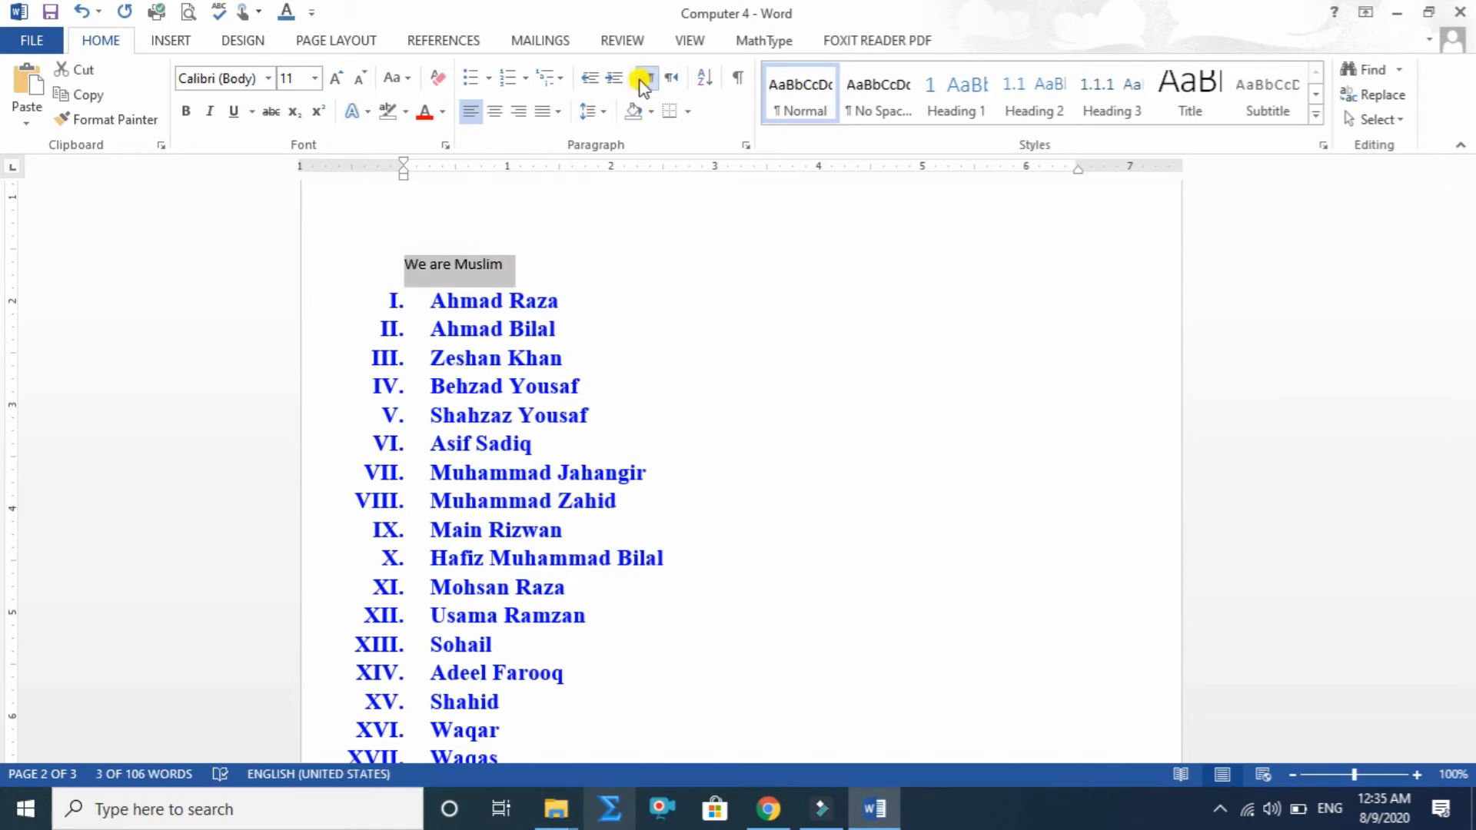
{"action": "left_click", "coordinate": [518, 269]}
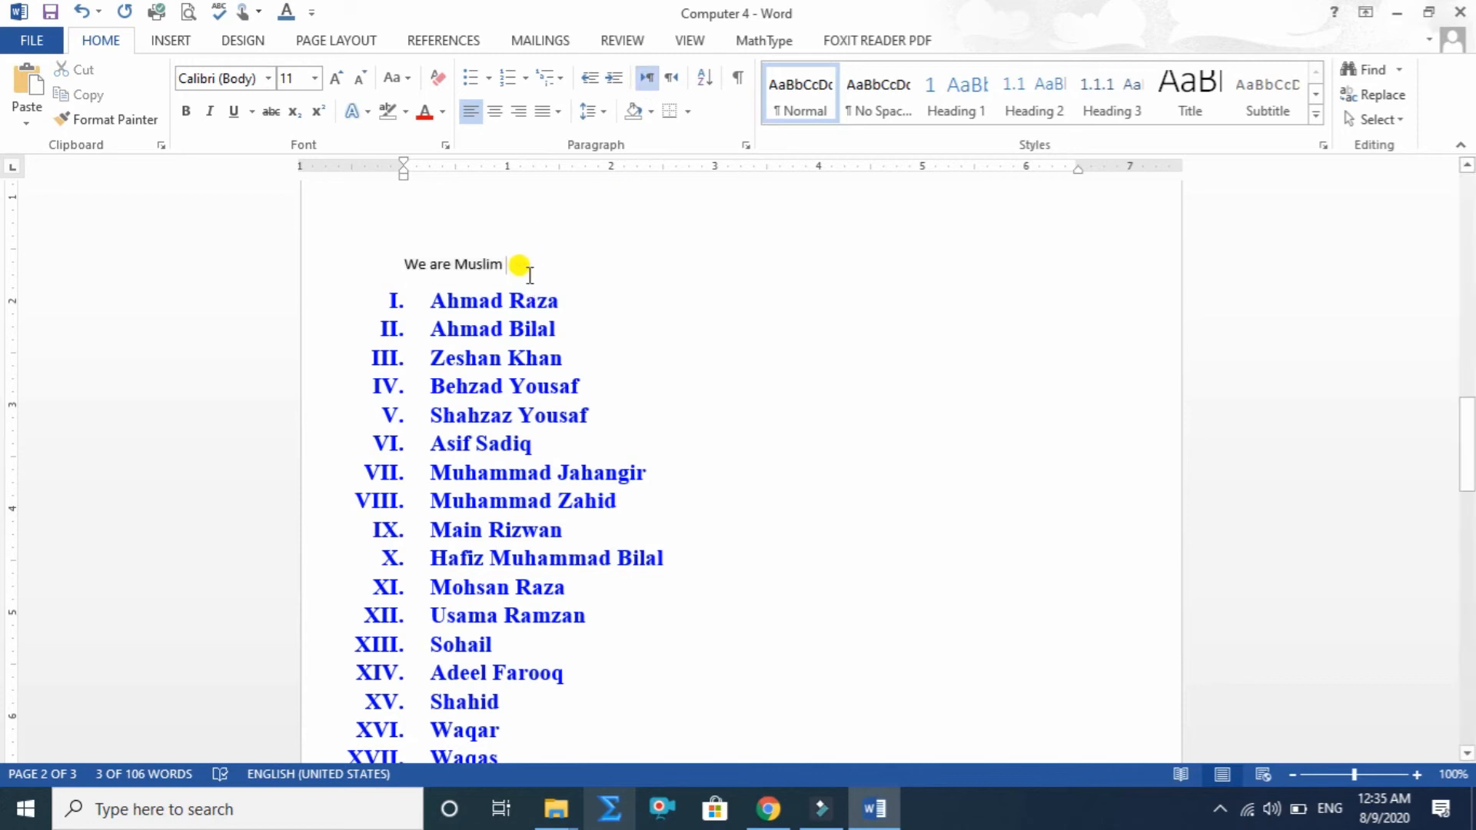
{"action": "left_click_drag", "start_coordinate": [486, 256], "coordinate": [409, 255]}
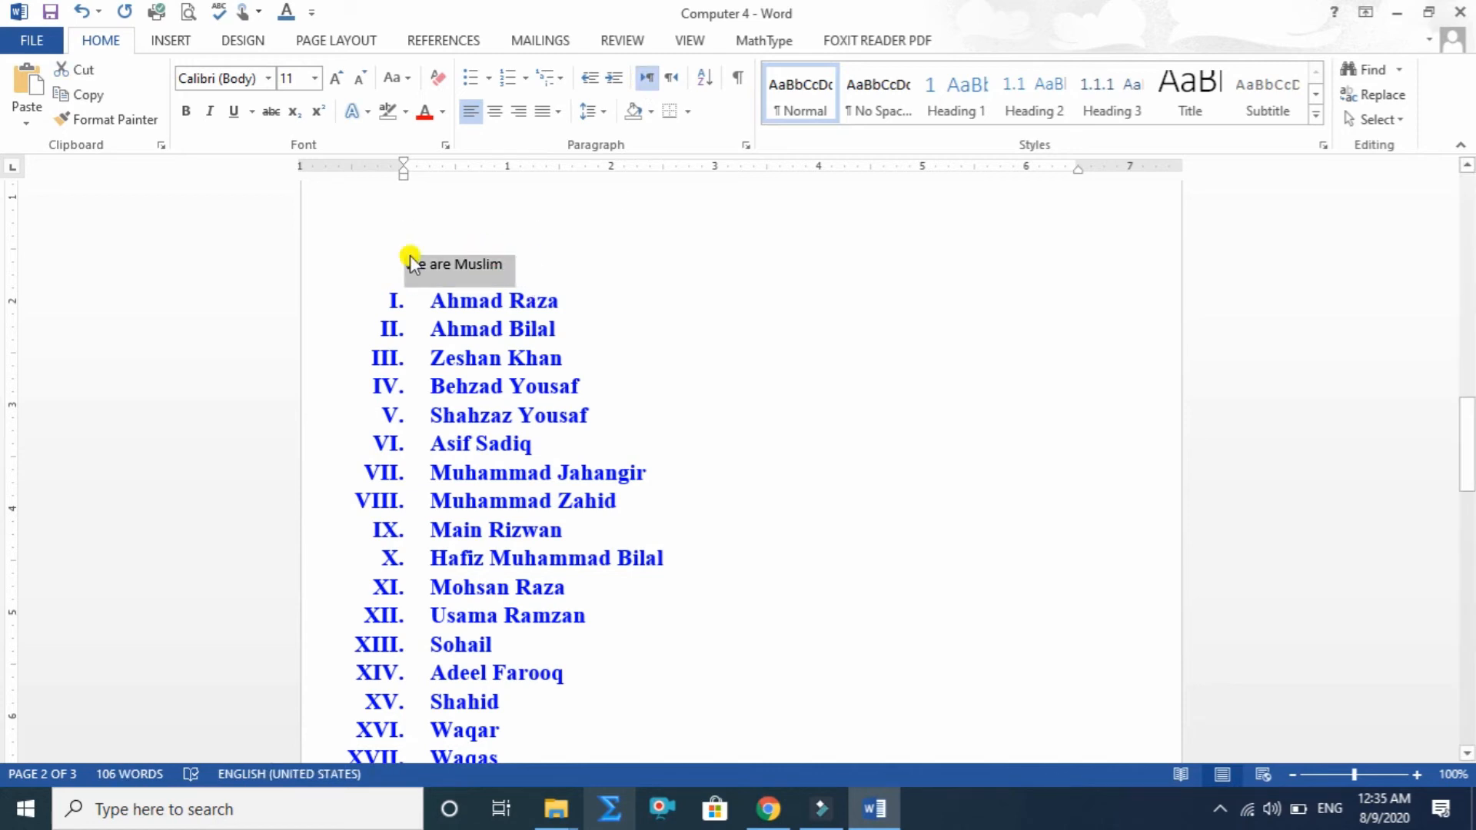
{"action": "key", "text": "BackSpace"}
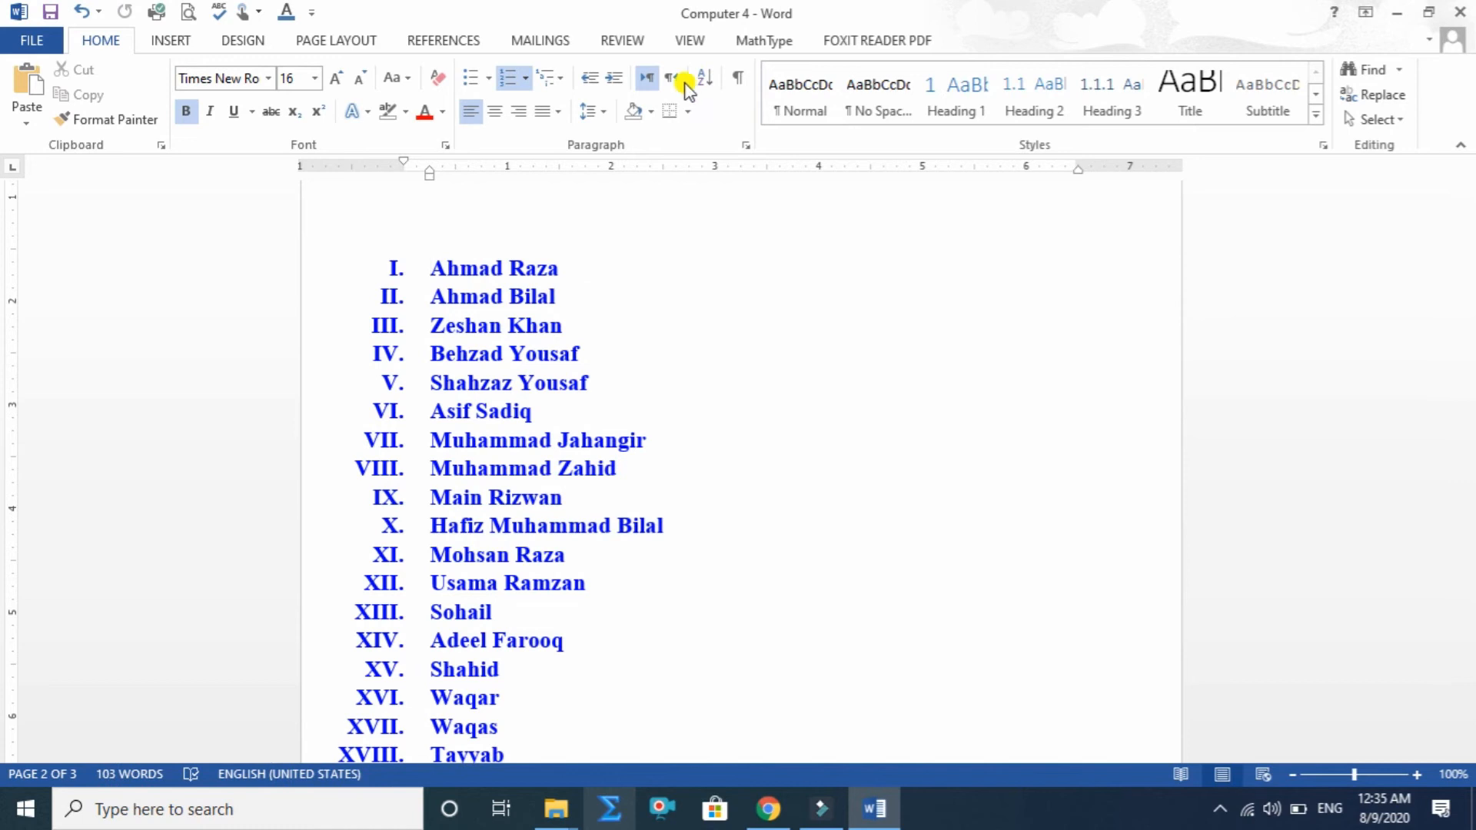
Apply right-to-left text direction to the first list item and the blank line above it, and enter "We are Muslim" on that line.
{"action": "left_click", "coordinate": [673, 80]}
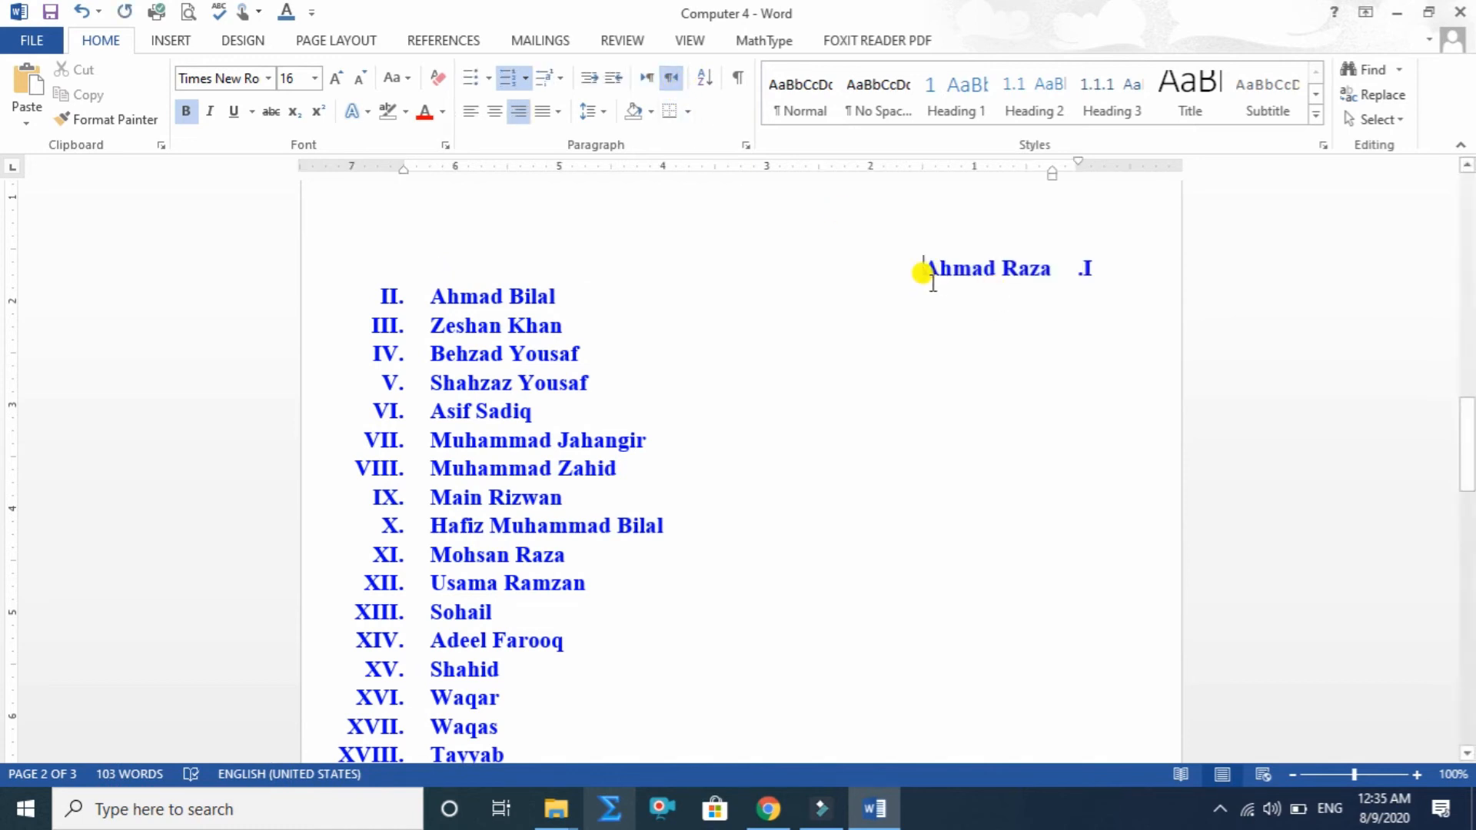
{"action": "left_click", "coordinate": [958, 230]}
{"action": "left_click", "coordinate": [672, 77]}
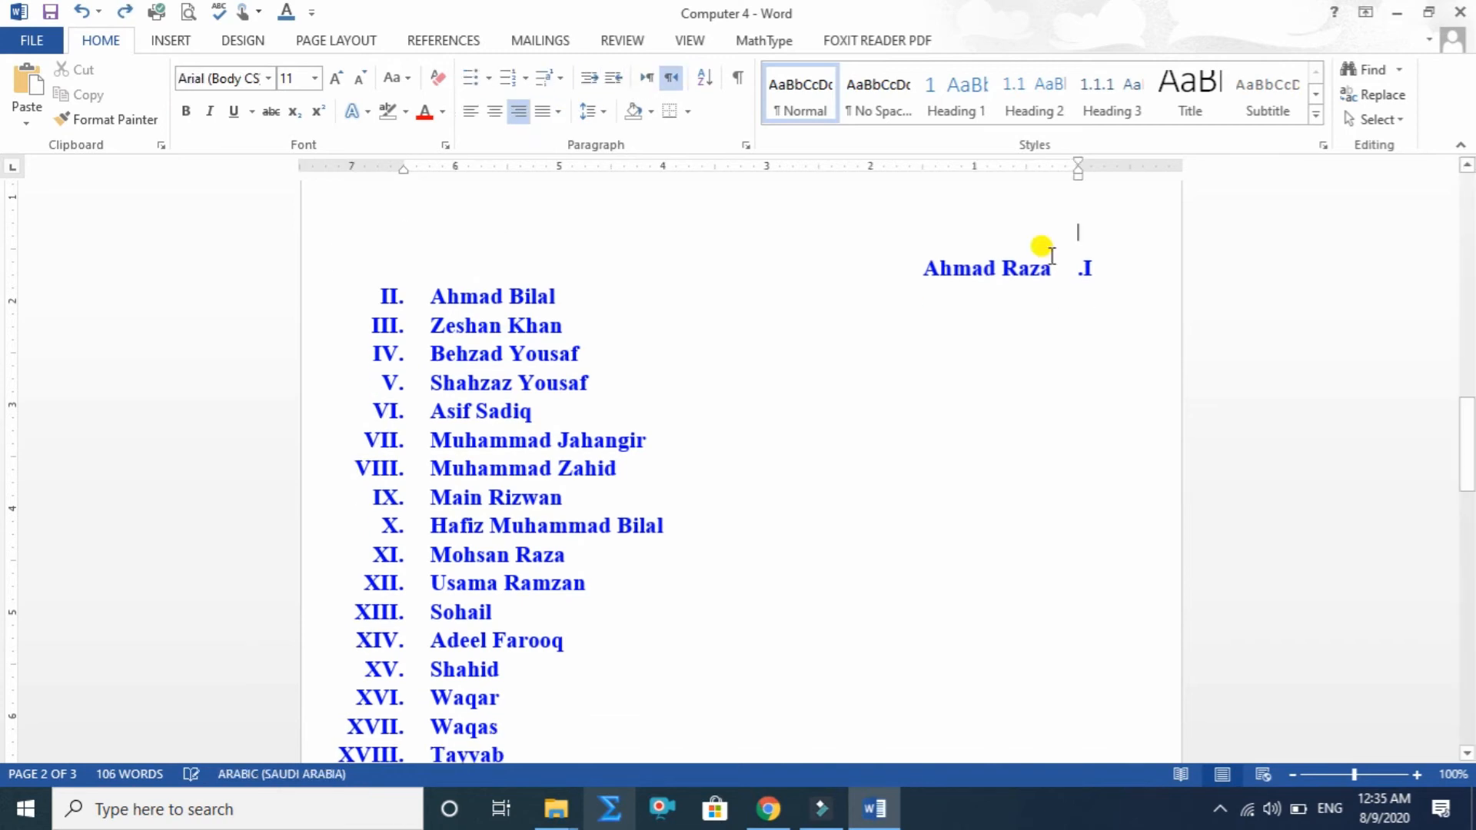
{"action": "type", "text": "We a"}
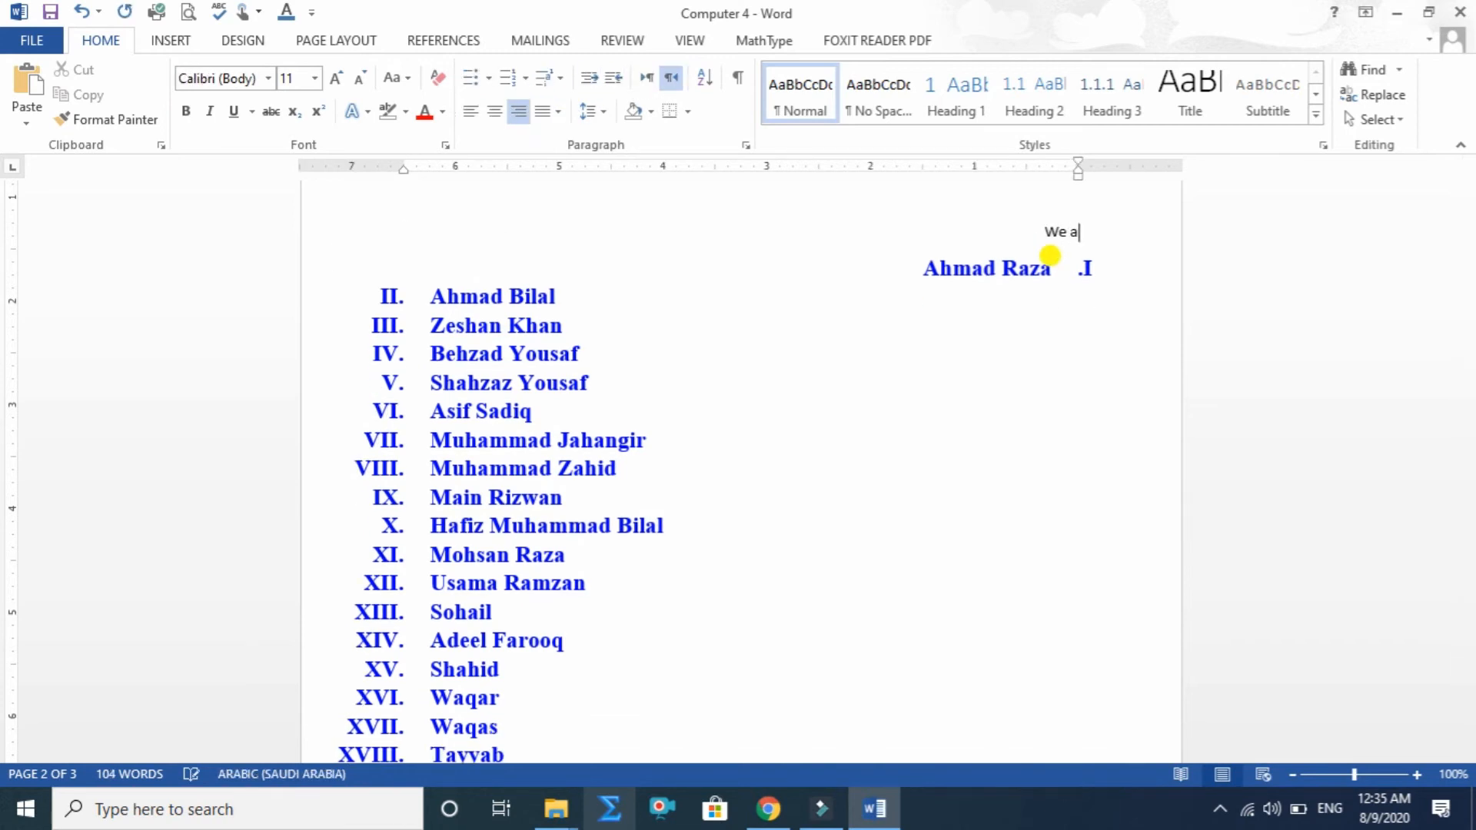
{"action": "type", "text": "re Mu"}
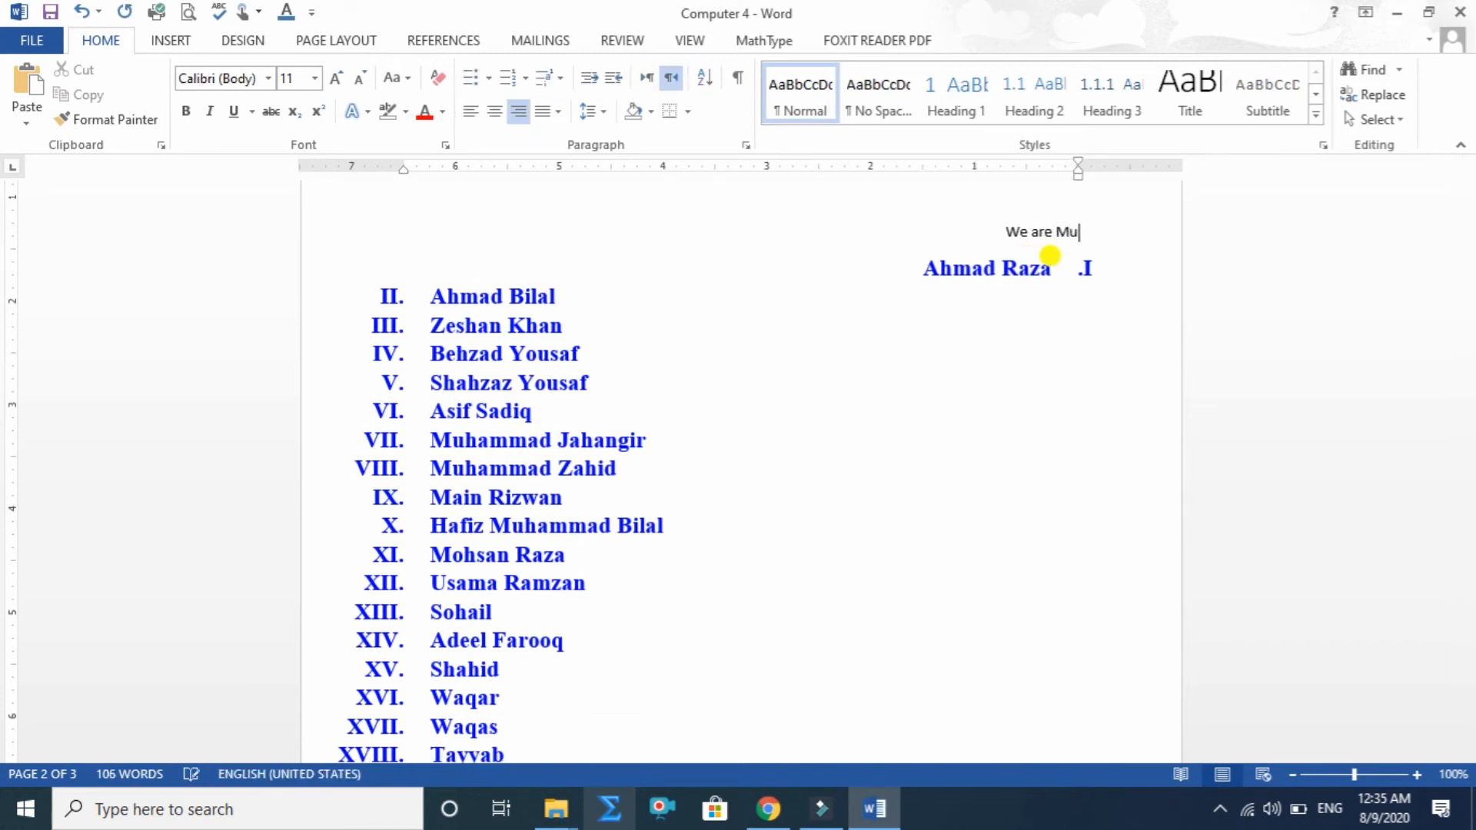
{"action": "type", "text": "slim"}
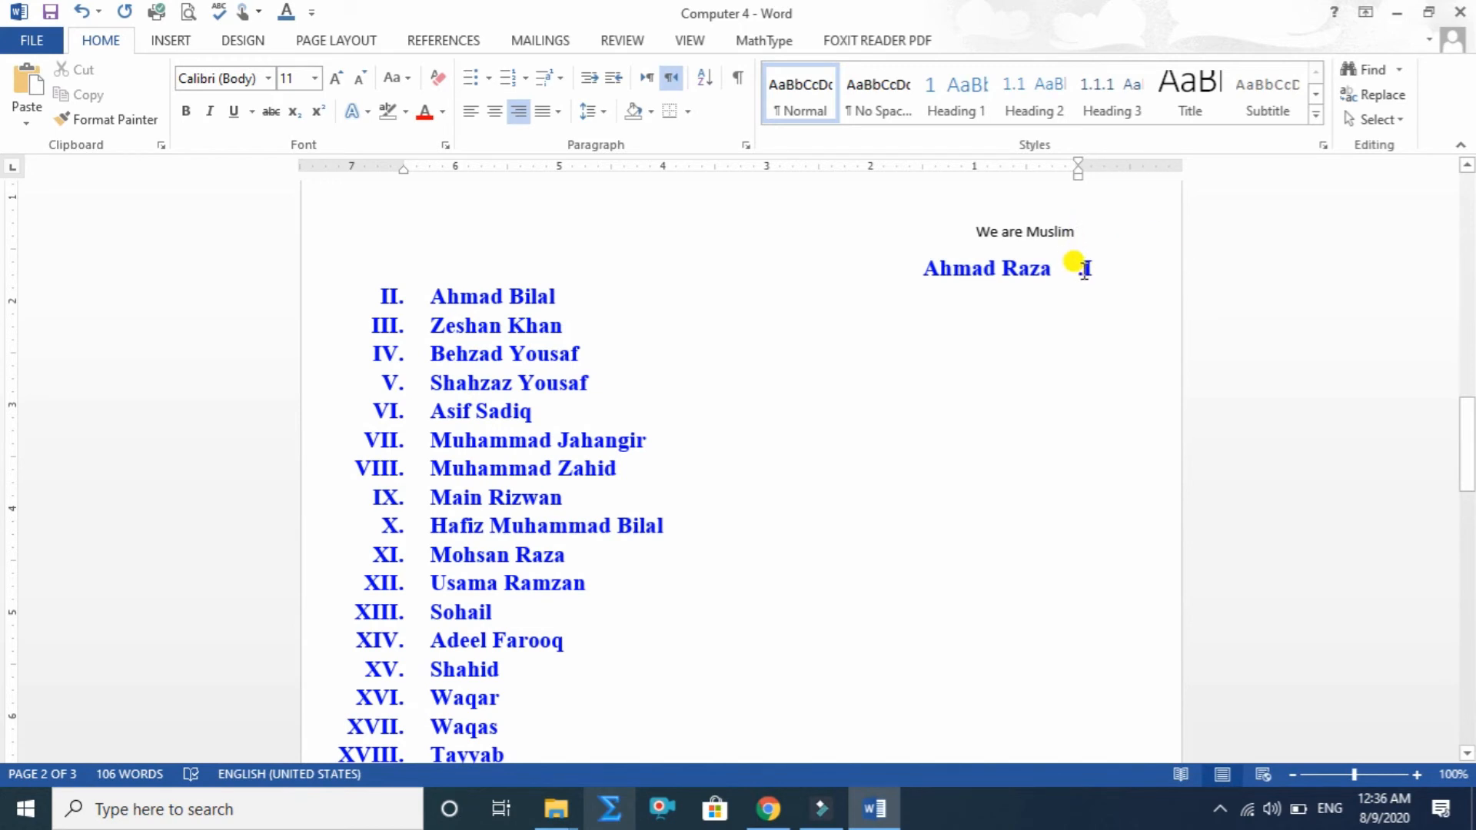
Undo the added sample line and the right-to-left direction of the blank line and the first list item.
{"action": "key", "text": "ctrl+z"}
{"action": "key", "text": "ctrl+z"}
{"action": "key", "text": "ctrl+z"}
{"action": "key", "text": "ctrl+z"}
{"action": "key", "text": "ctrl+z"}
{"action": "key", "text": "ctrl+z"}
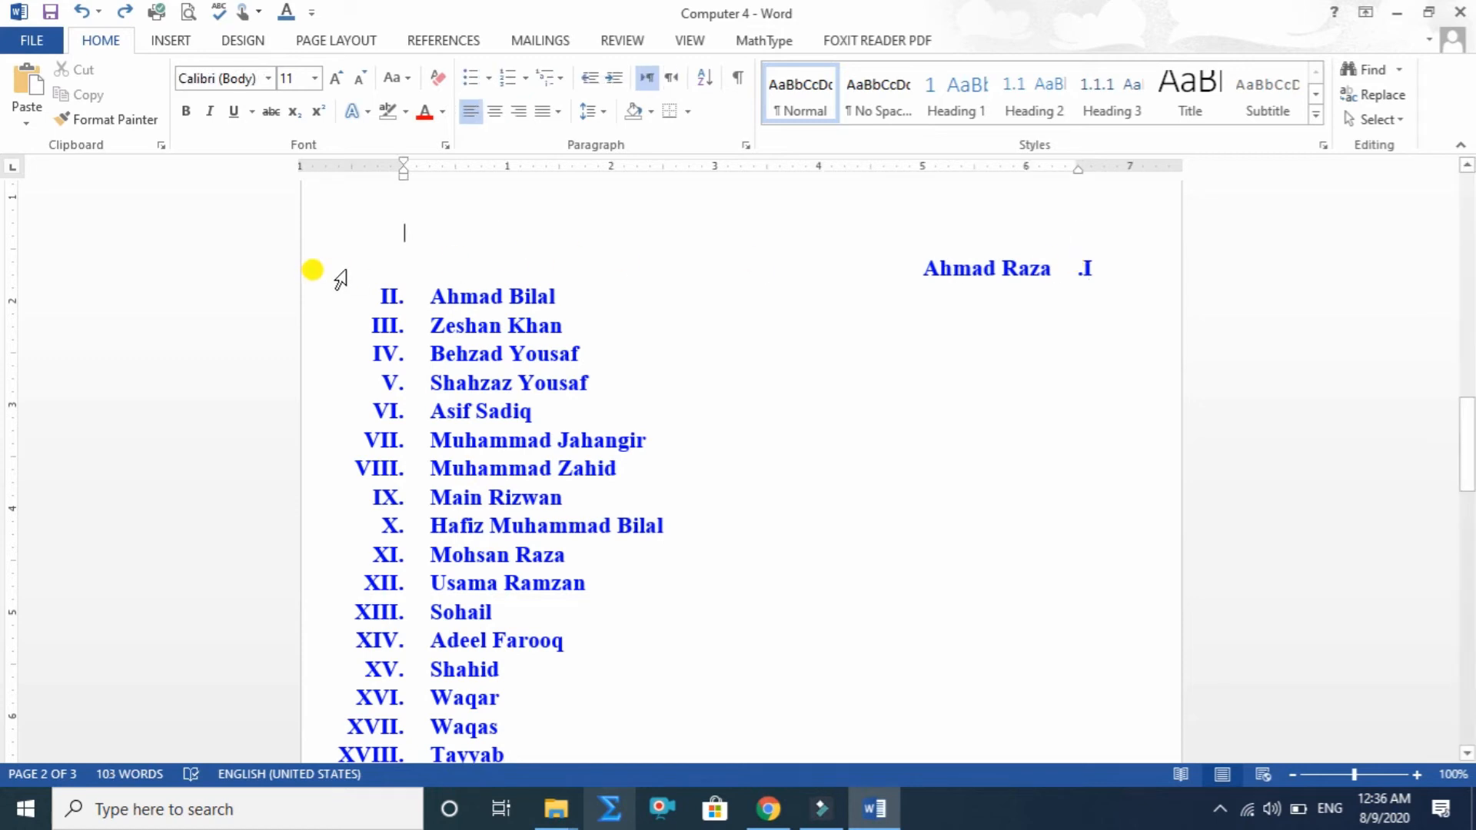
{"action": "key", "text": "ctrl+z"}
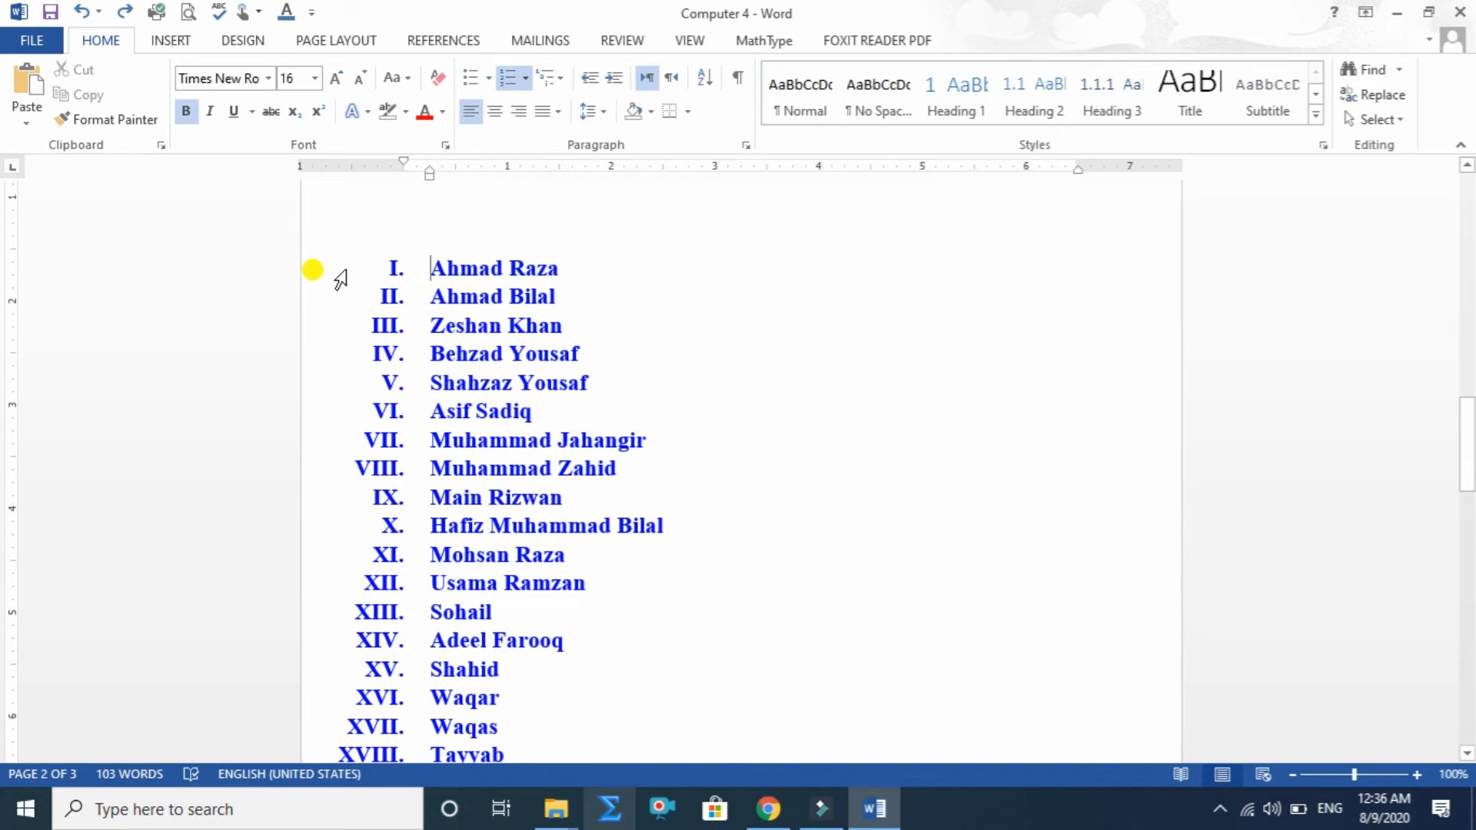
{"action": "left_click", "coordinate": [425, 281]}
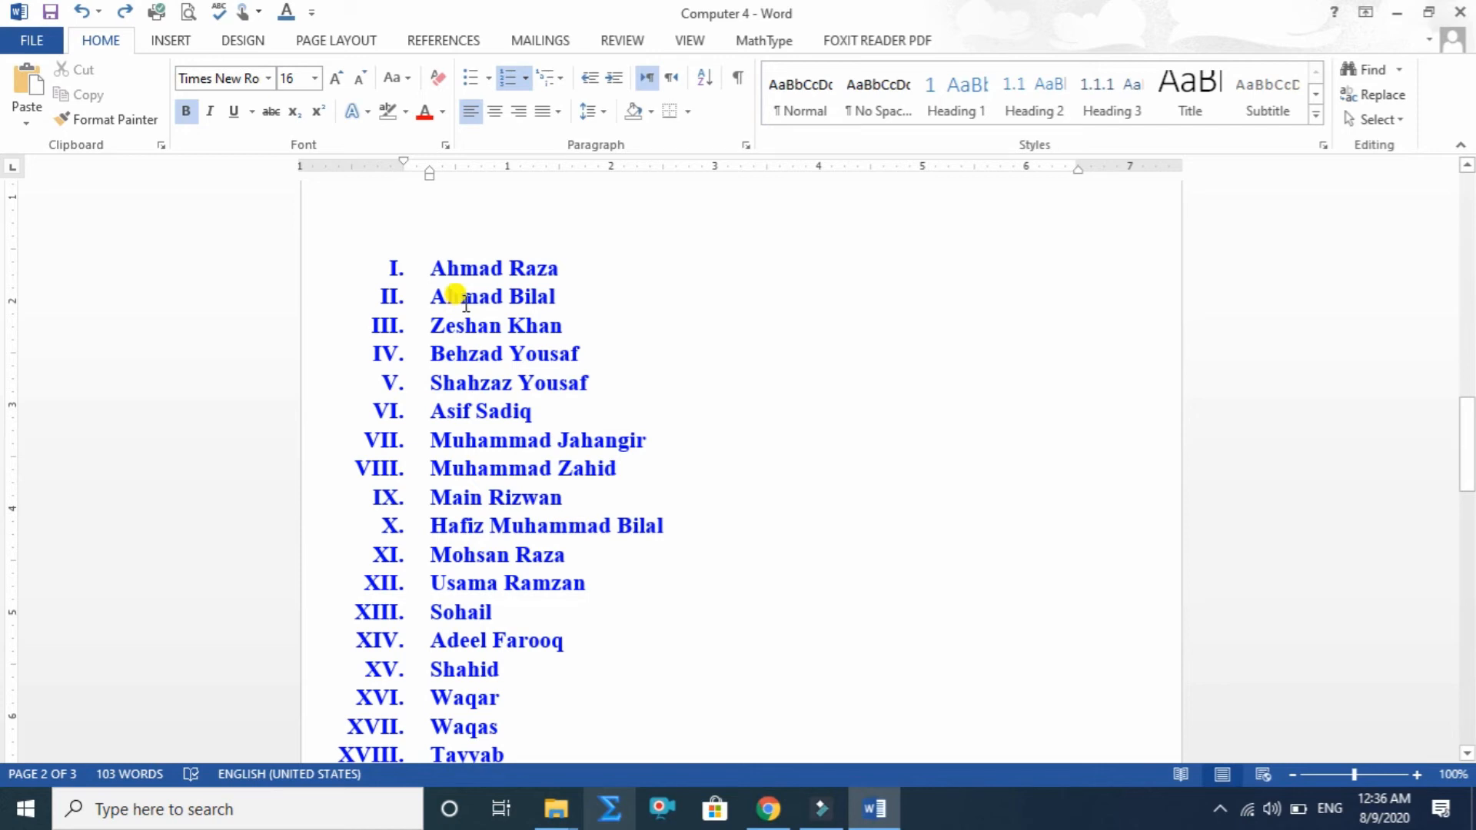
Apply the 1 Heading 1, 1.1 Heading 2, 1.1.1 Heading 3 multilevel format to the list of Math, Physics and English.
{"action": "scroll", "coordinate": [465, 303], "scroll_direction": "down", "scroll_amount": 15}
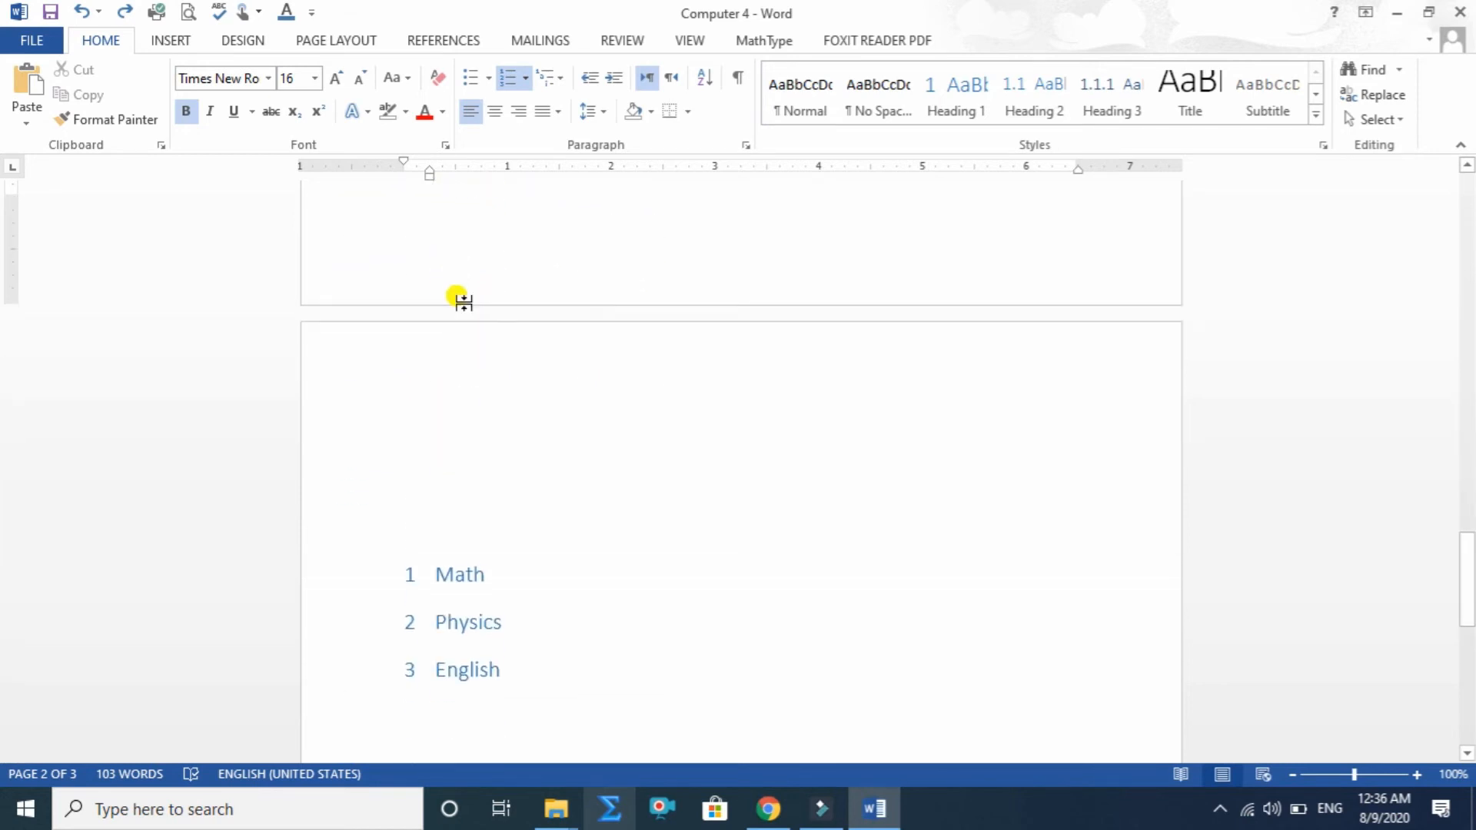
{"action": "mouse_move", "coordinate": [401, 406]}
{"action": "left_mouse_down"}
{"action": "mouse_move", "coordinate": [447, 484]}
{"action": "mouse_move", "coordinate": [395, 471]}
{"action": "mouse_move", "coordinate": [395, 521]}
{"action": "left_mouse_up"}
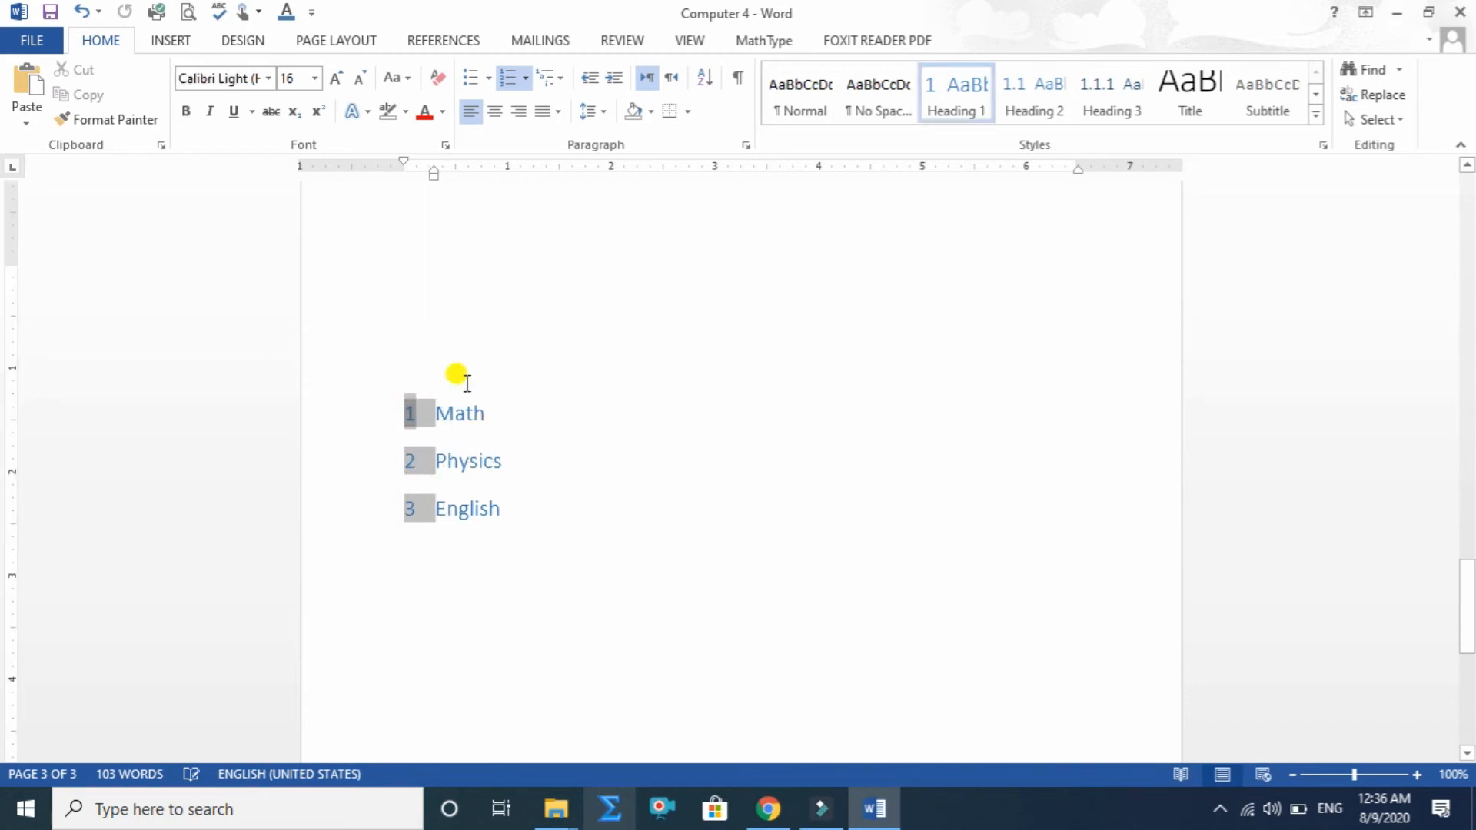
{"action": "left_click", "coordinate": [563, 83]}
{"action": "mouse_move", "coordinate": [584, 163]}
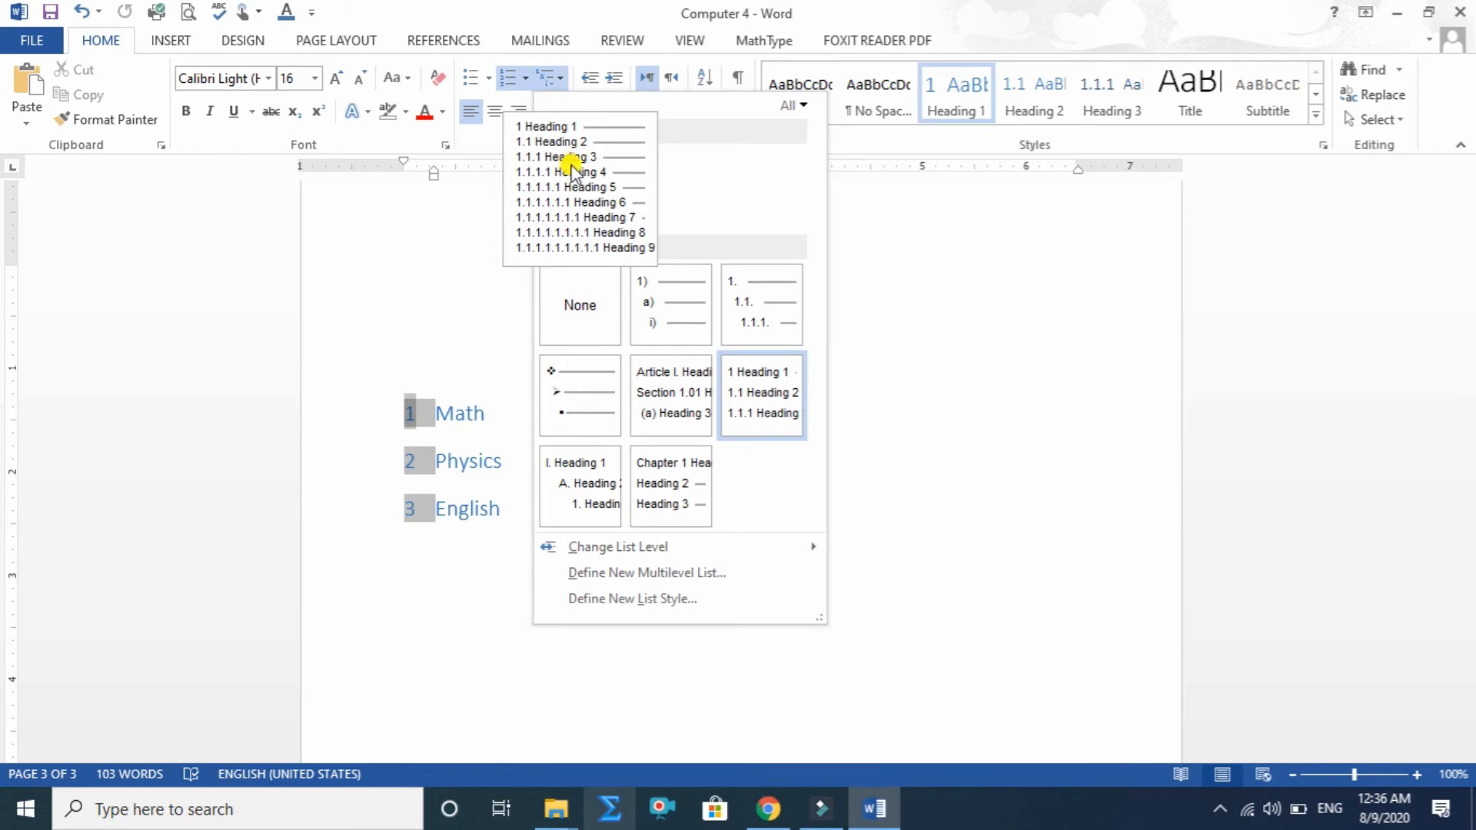
{"action": "left_click", "coordinate": [572, 163]}
Add the second-level items CP 01, CP 02 and CP 03 under Math in the multilevel list.
{"action": "key", "text": "BackSpace"}
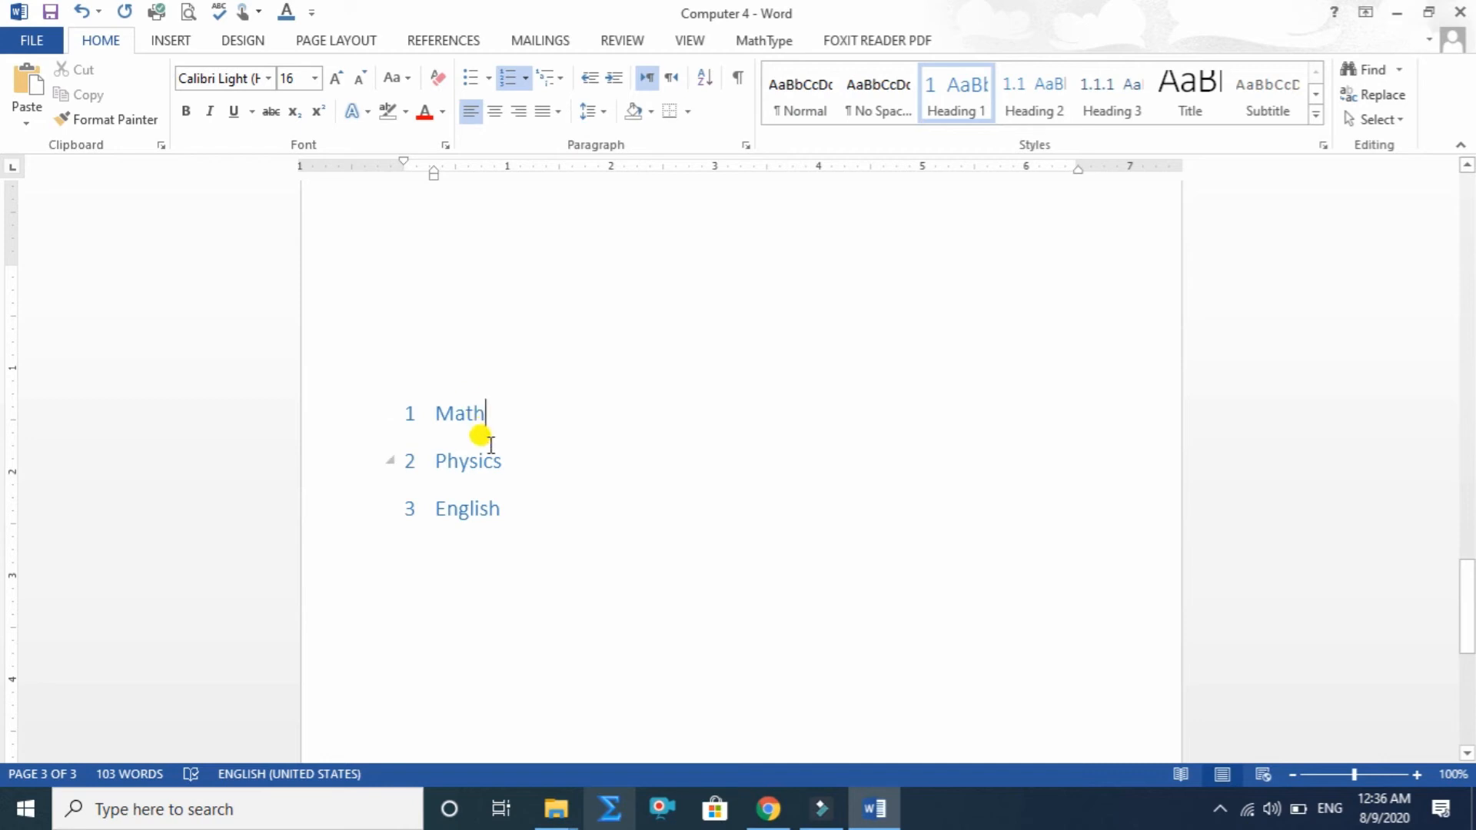
{"action": "key", "text": "Return"}
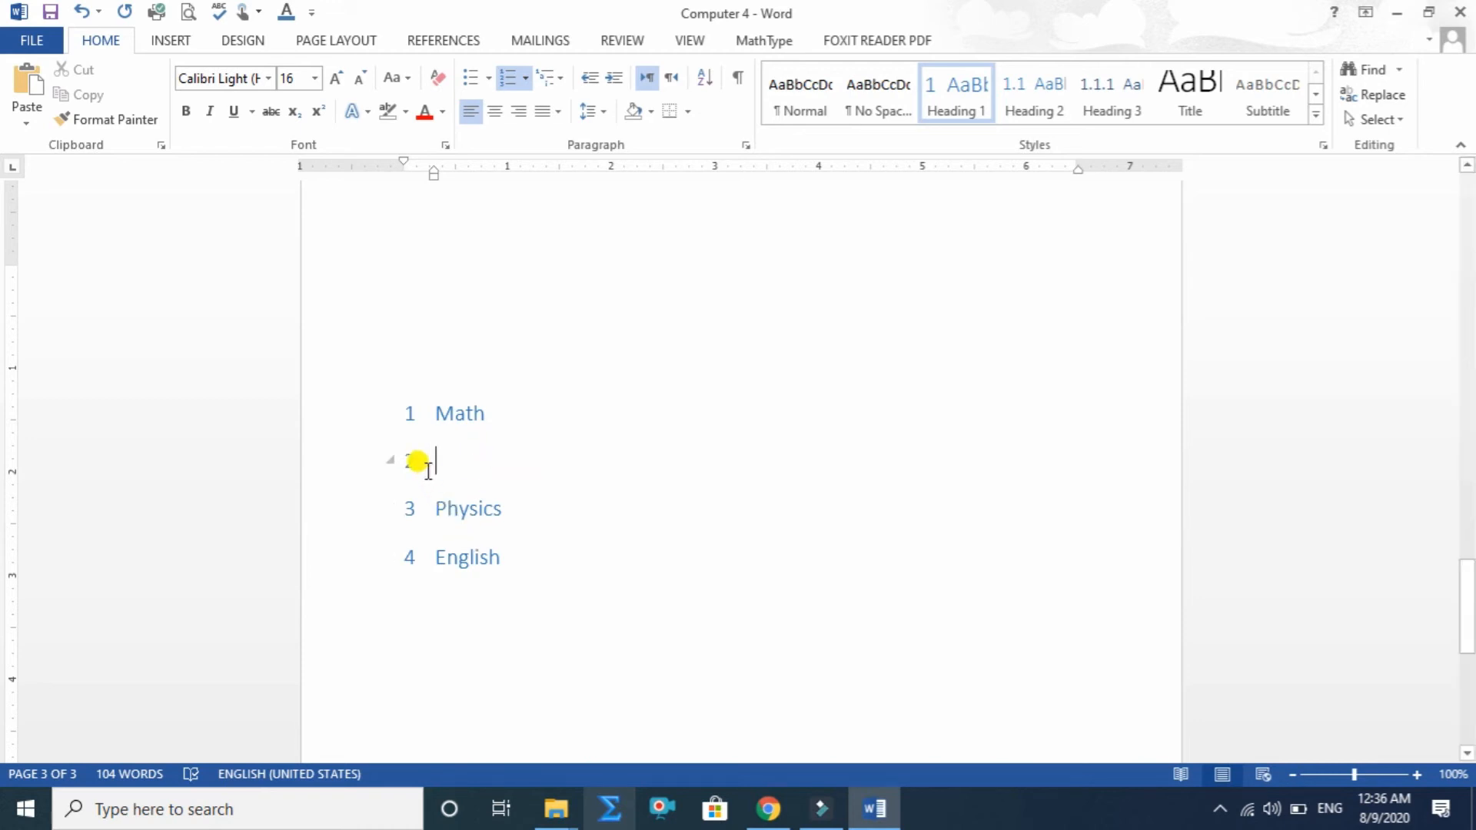
{"action": "key", "text": "BackSpace"}
{"action": "key", "text": "Tab"}
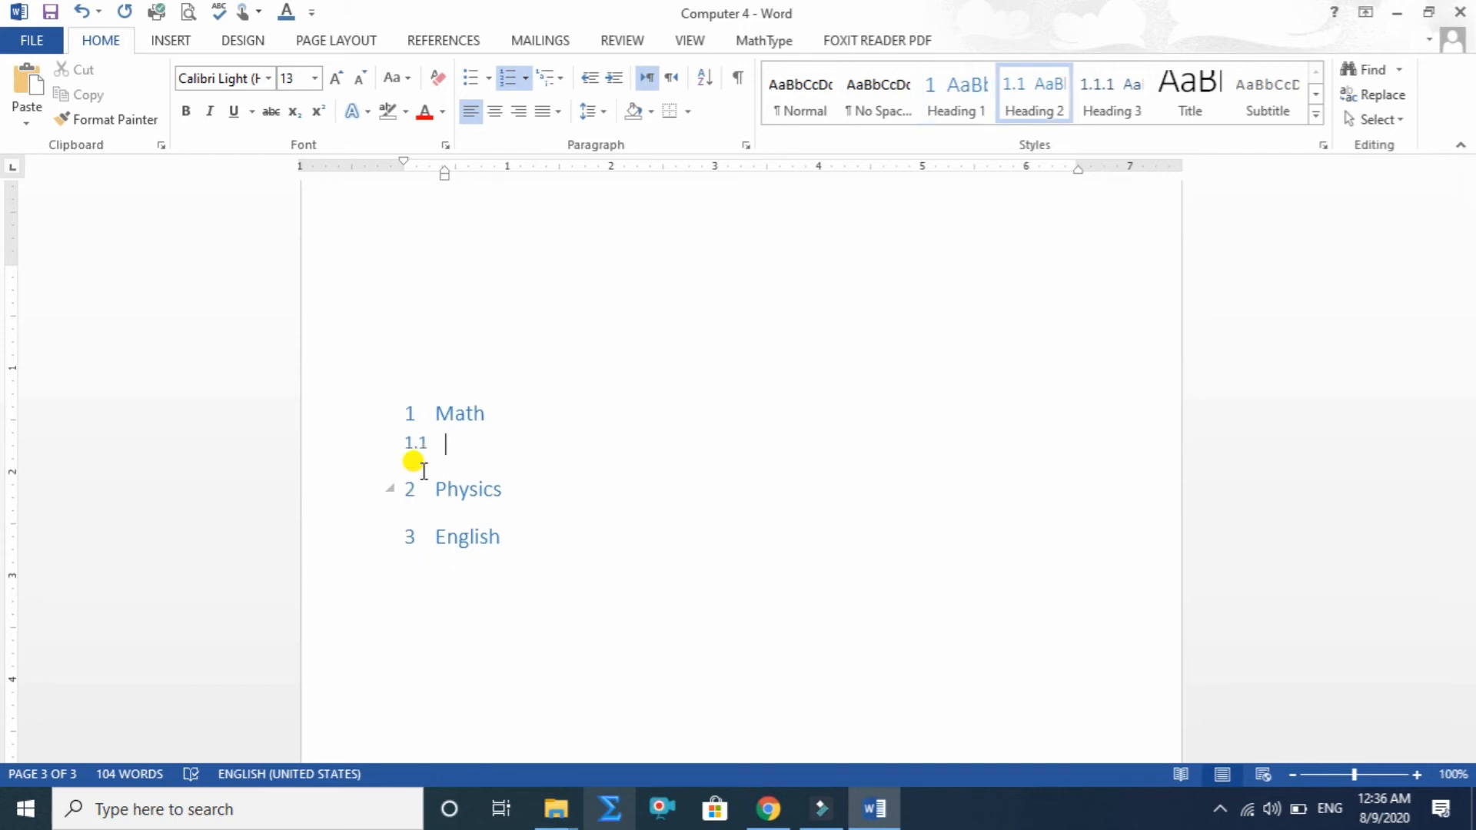
{"action": "type", "text": "CP 01"}
{"action": "key", "text": "Return"}
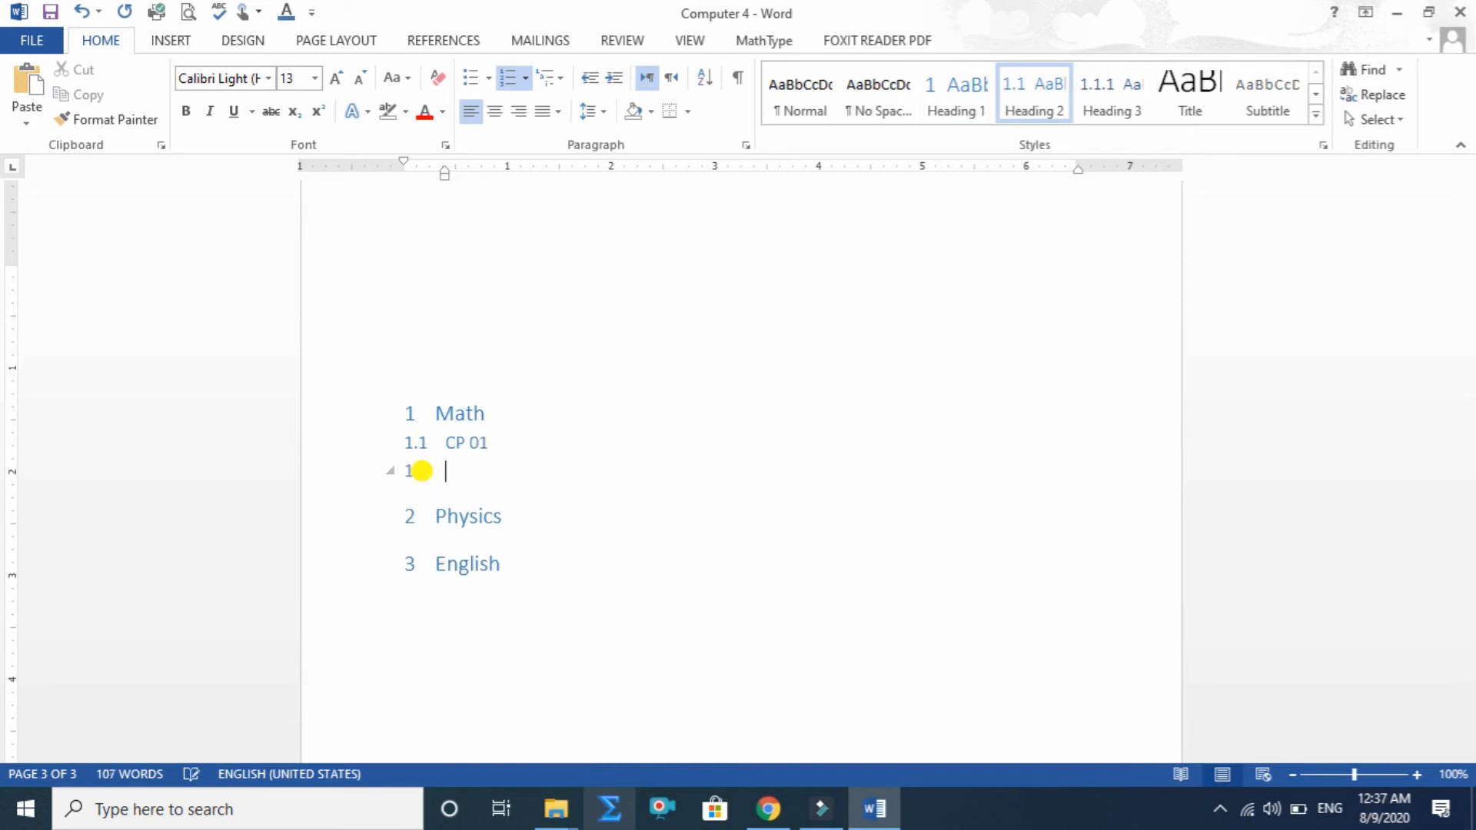
{"action": "type", "text": "CP 02"}
{"action": "key", "text": "Return"}
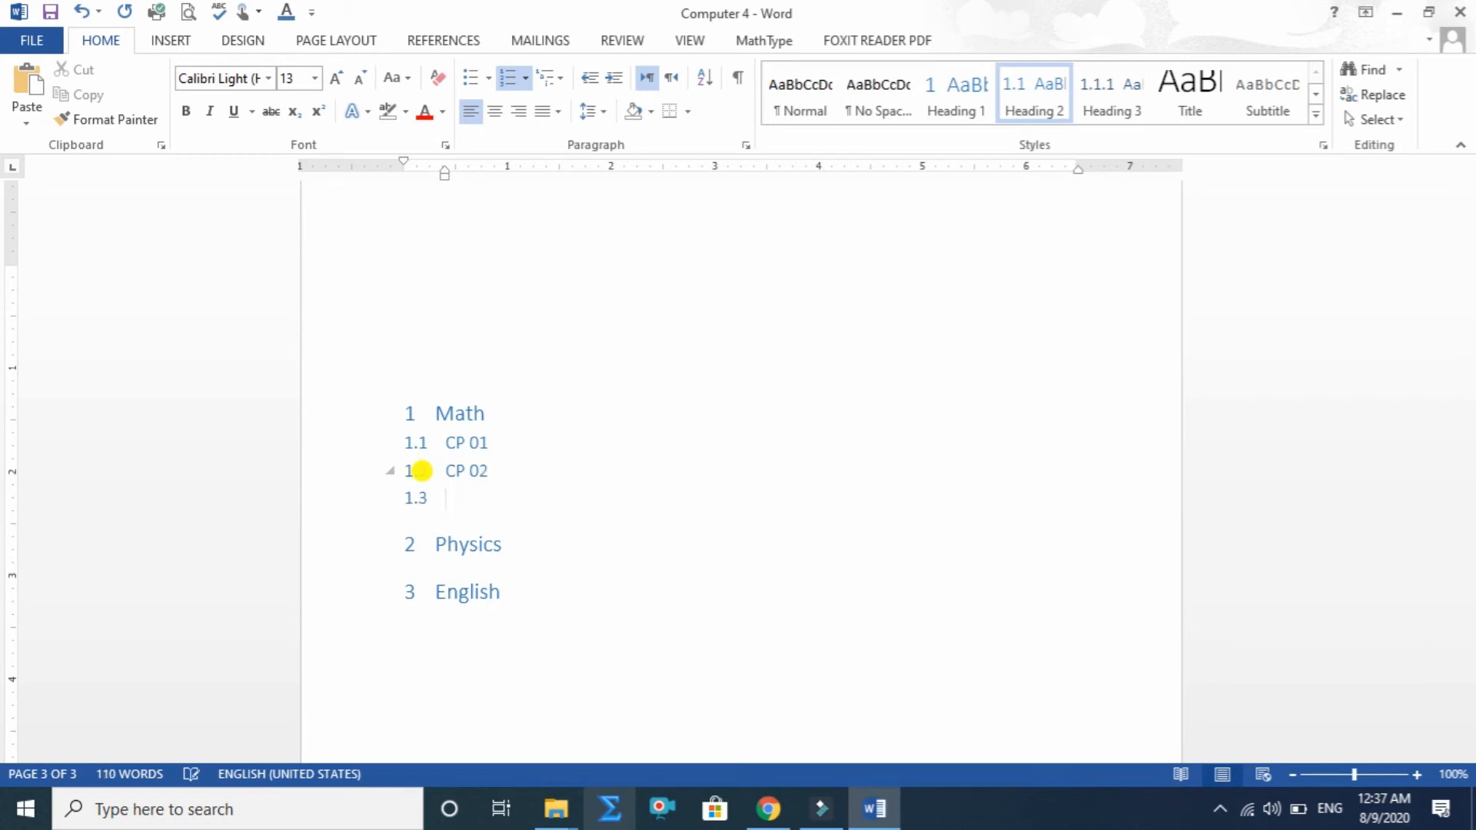
{"action": "type", "text": "CP 03"}
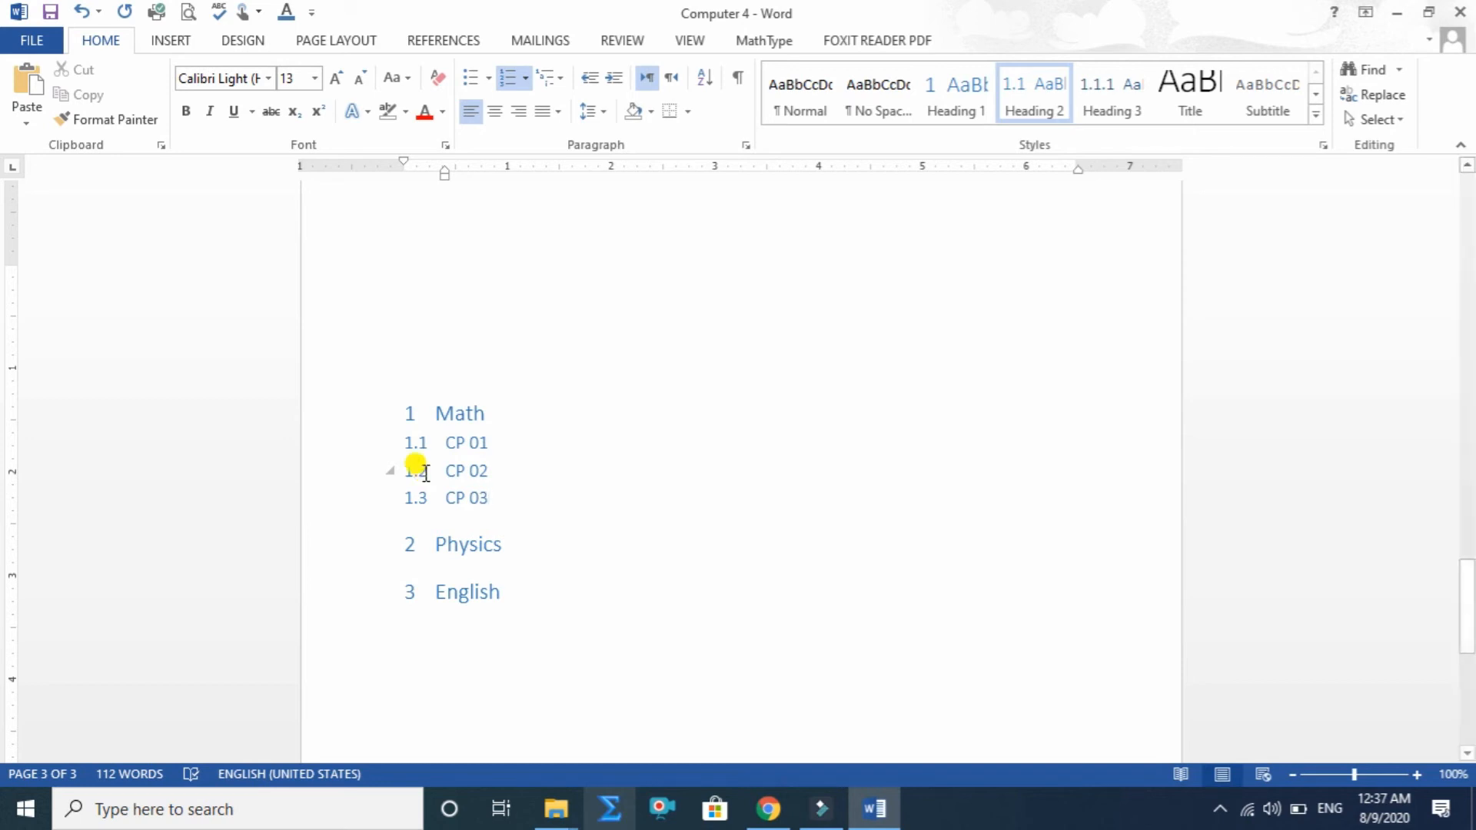
Make the Math heading bold and enlarge its font size to 24.
{"action": "left_click_drag", "start_coordinate": [489, 406], "coordinate": [400, 399]}
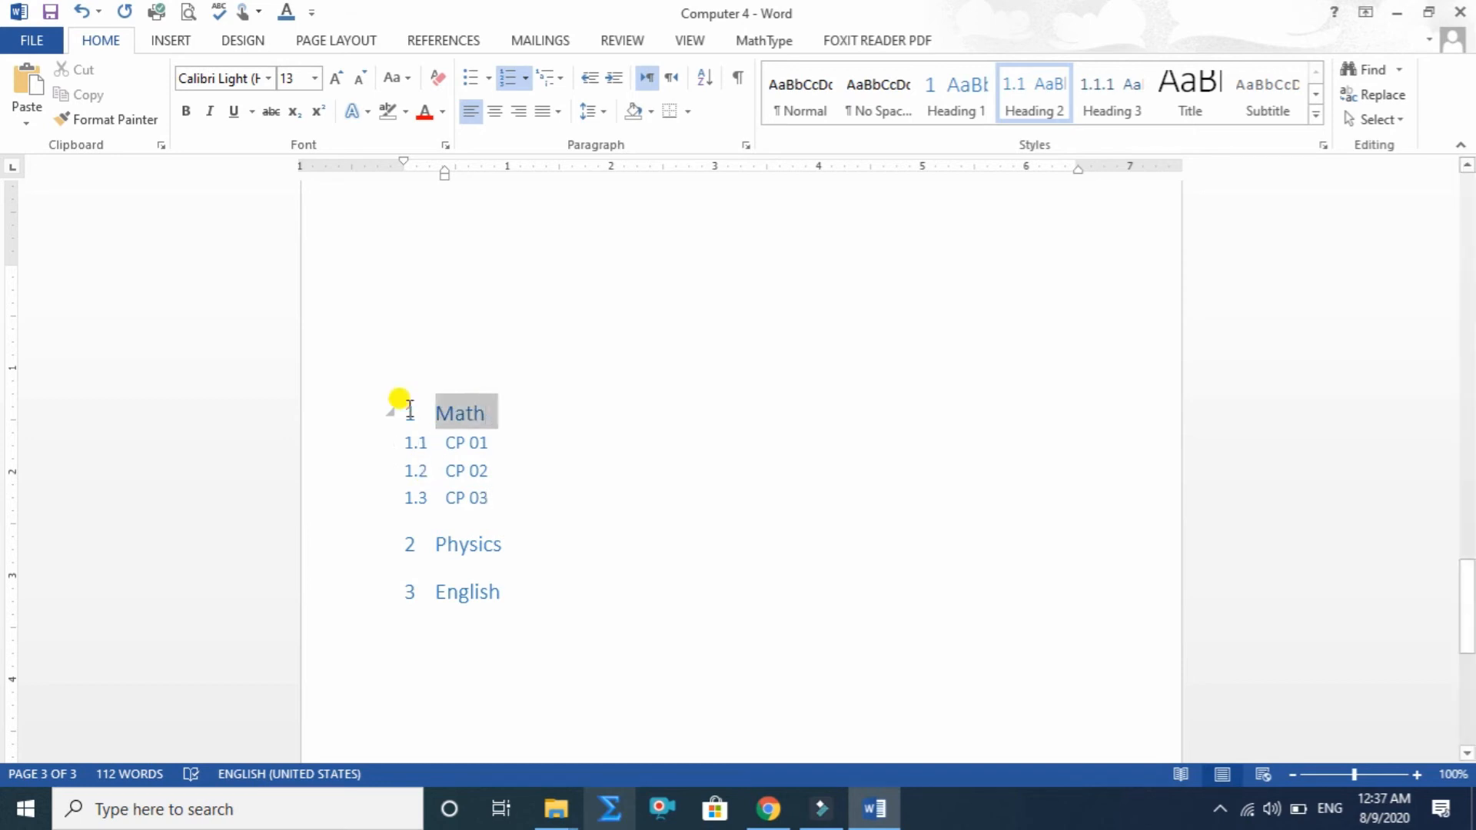
{"action": "left_click", "coordinate": [185, 111]}
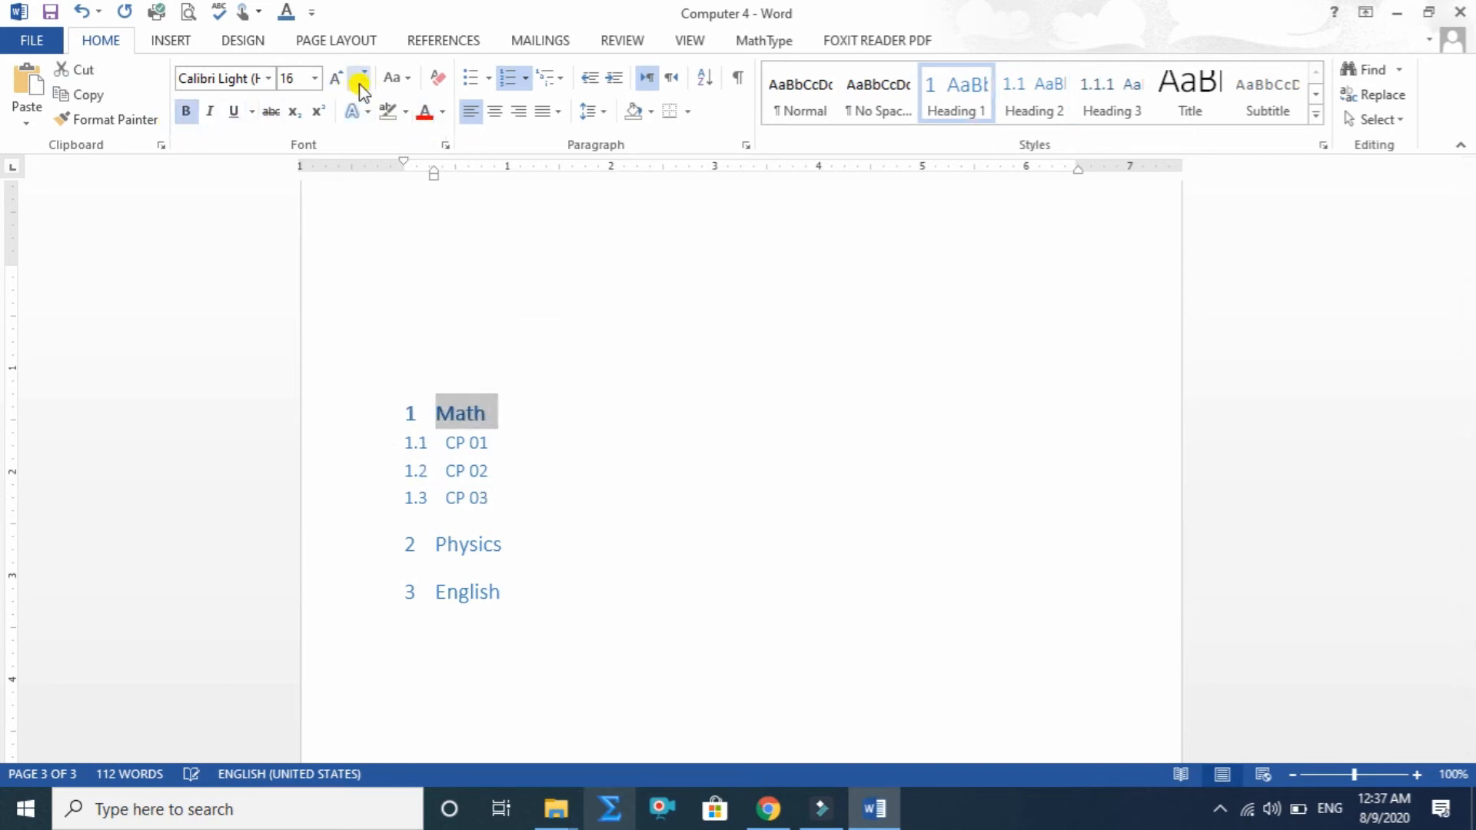
{"action": "left_click", "coordinate": [336, 77]}
{"action": "left_click", "coordinate": [336, 78]}
{"action": "left_click", "coordinate": [336, 77]}
{"action": "left_click", "coordinate": [336, 77]}
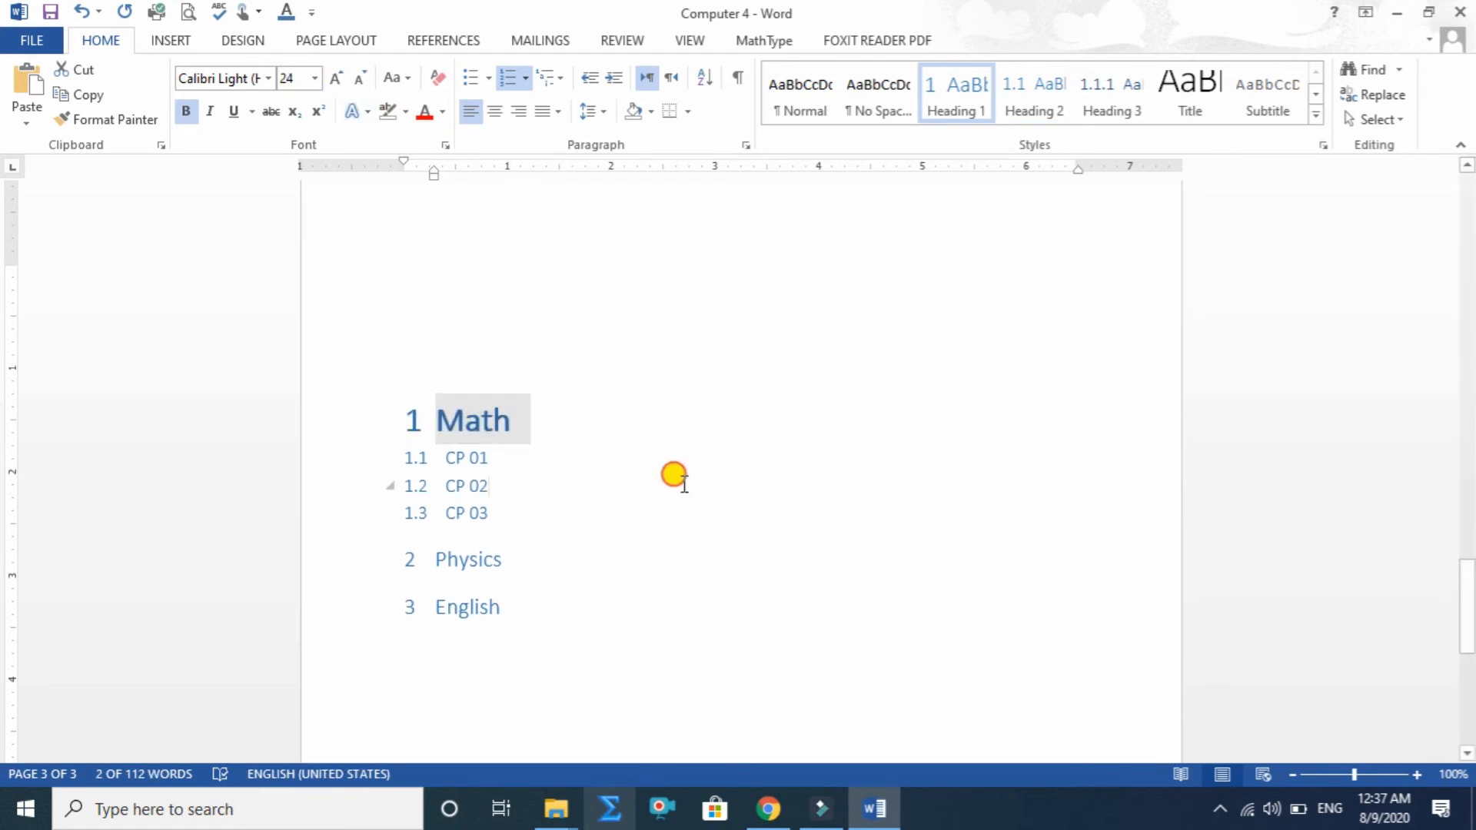
{"action": "left_click", "coordinate": [675, 481]}
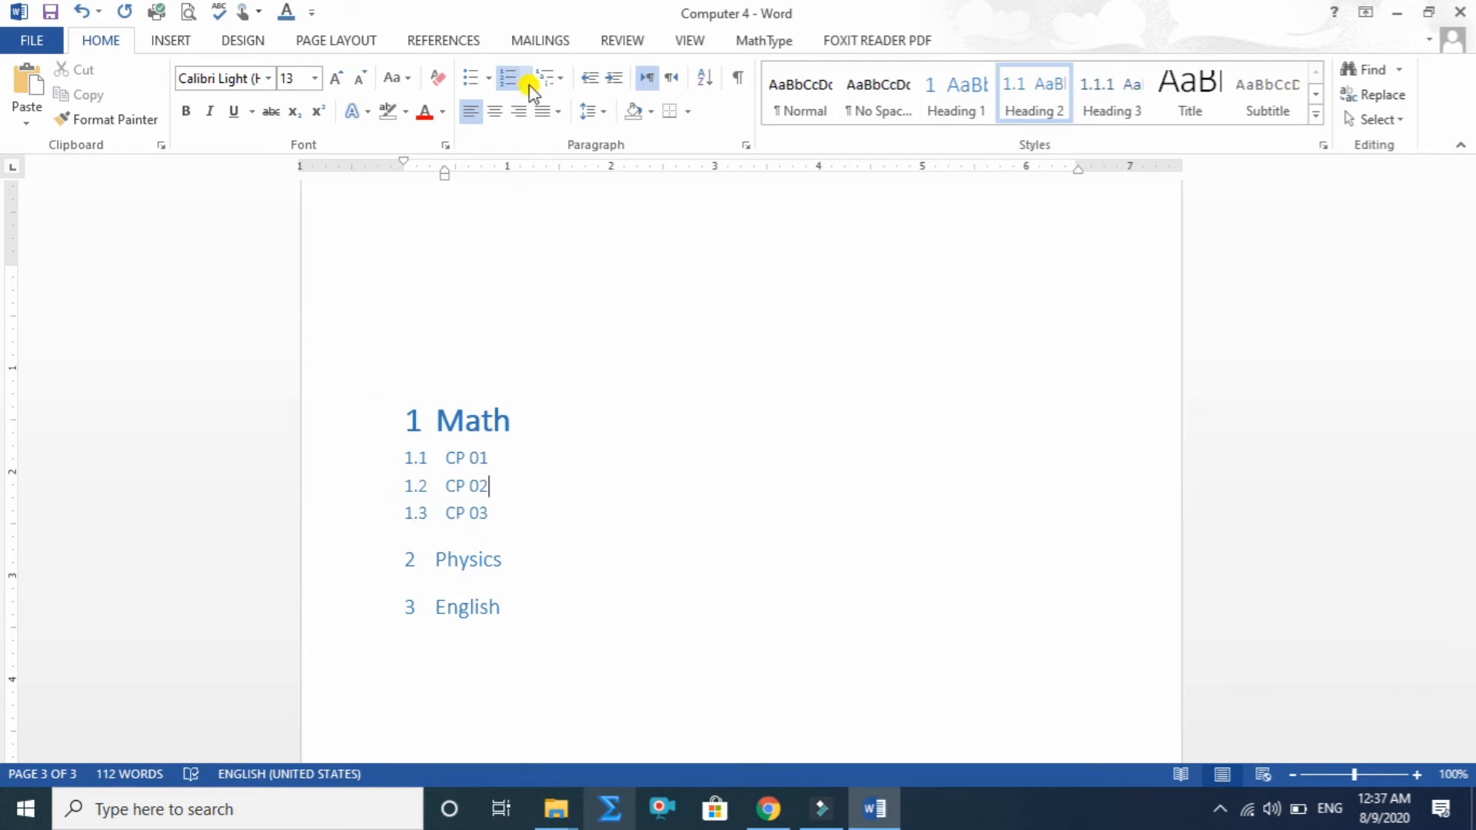
Examine the multilevel list library and the list level options for the numbered subject list.
{"action": "left_click", "coordinate": [412, 419]}
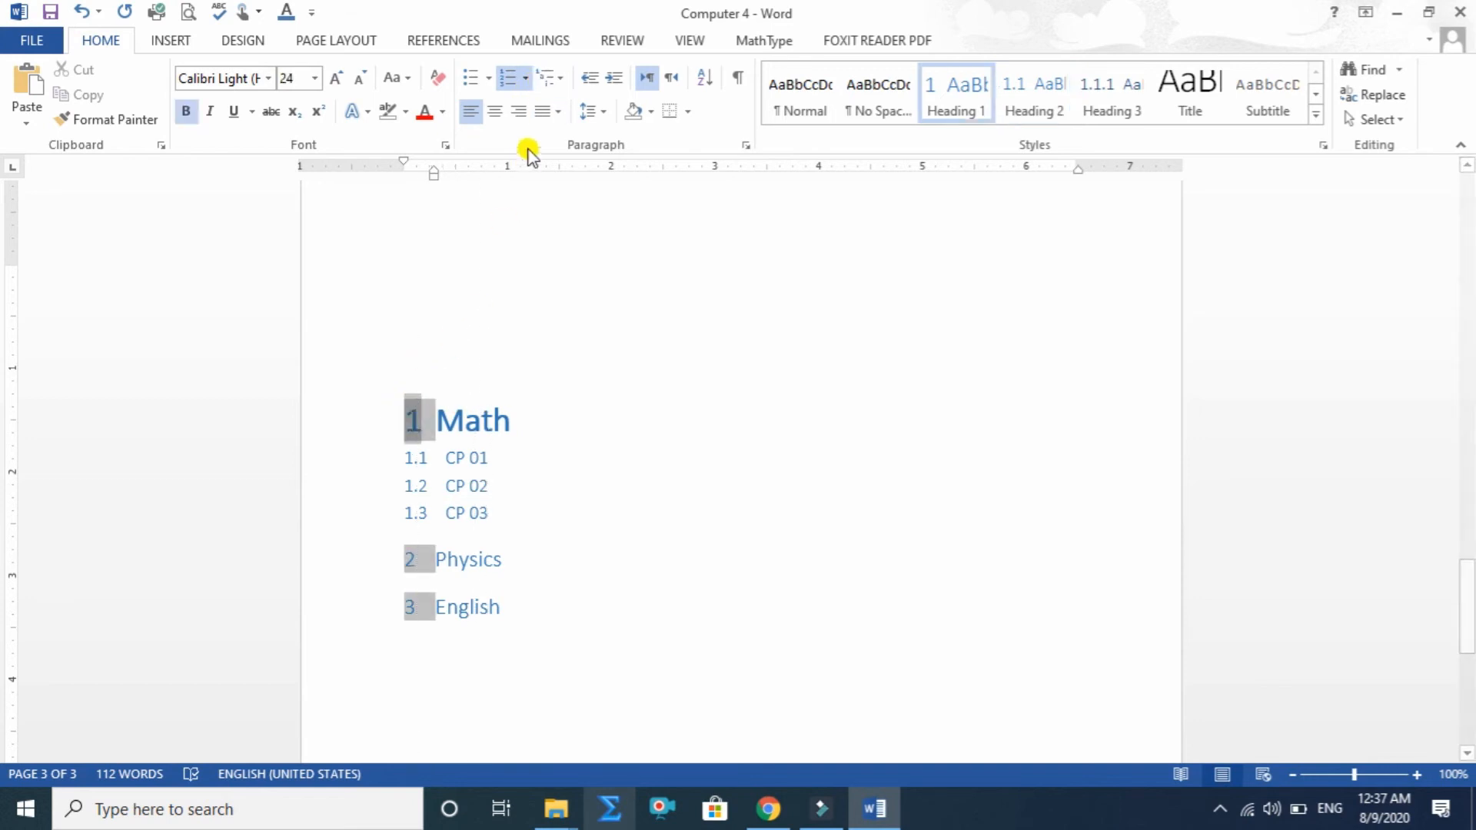
{"action": "left_click", "coordinate": [560, 78]}
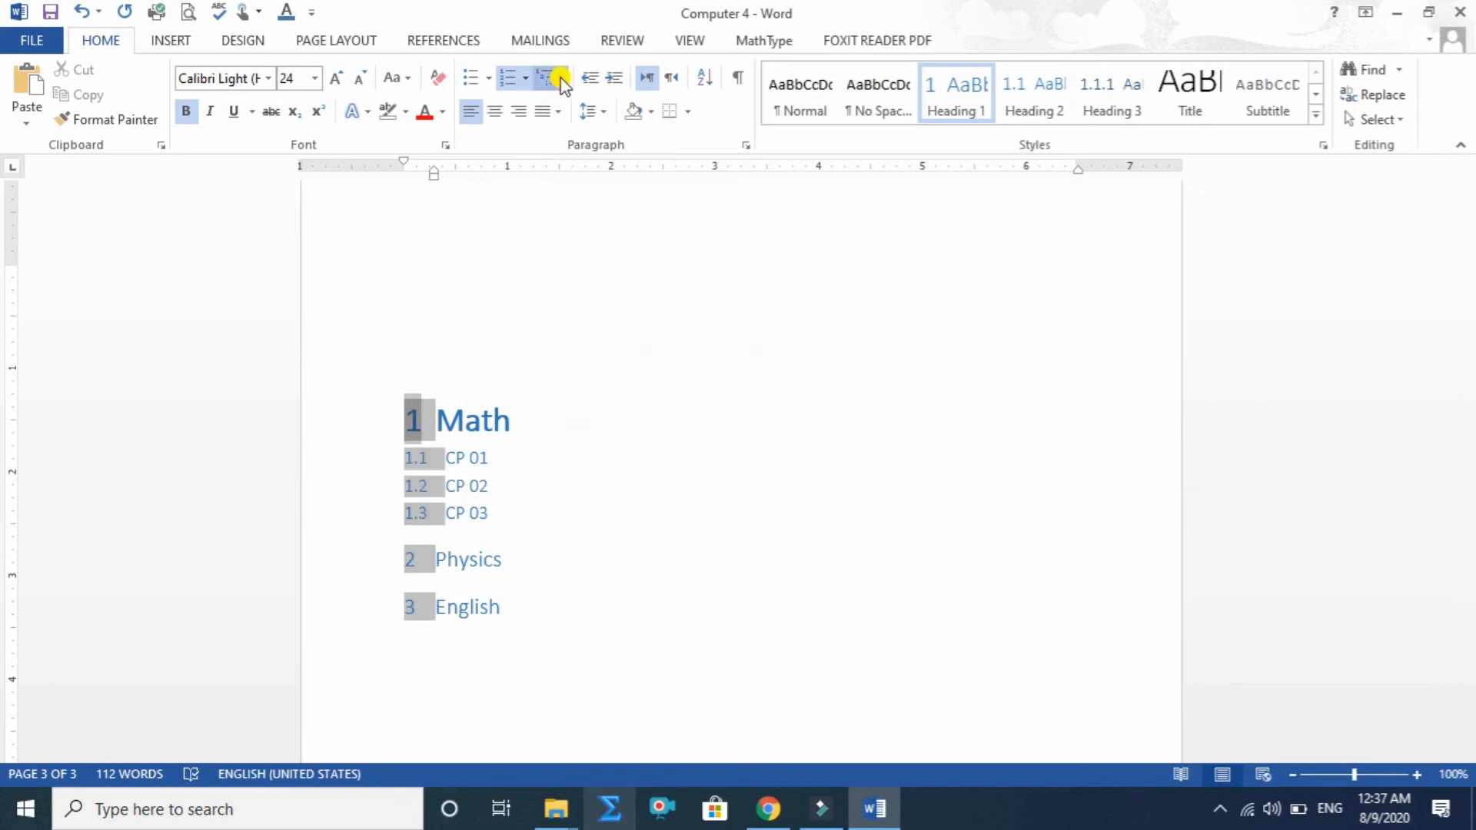
{"action": "mouse_move", "coordinate": [740, 415]}
{"action": "mouse_move", "coordinate": [676, 403]}
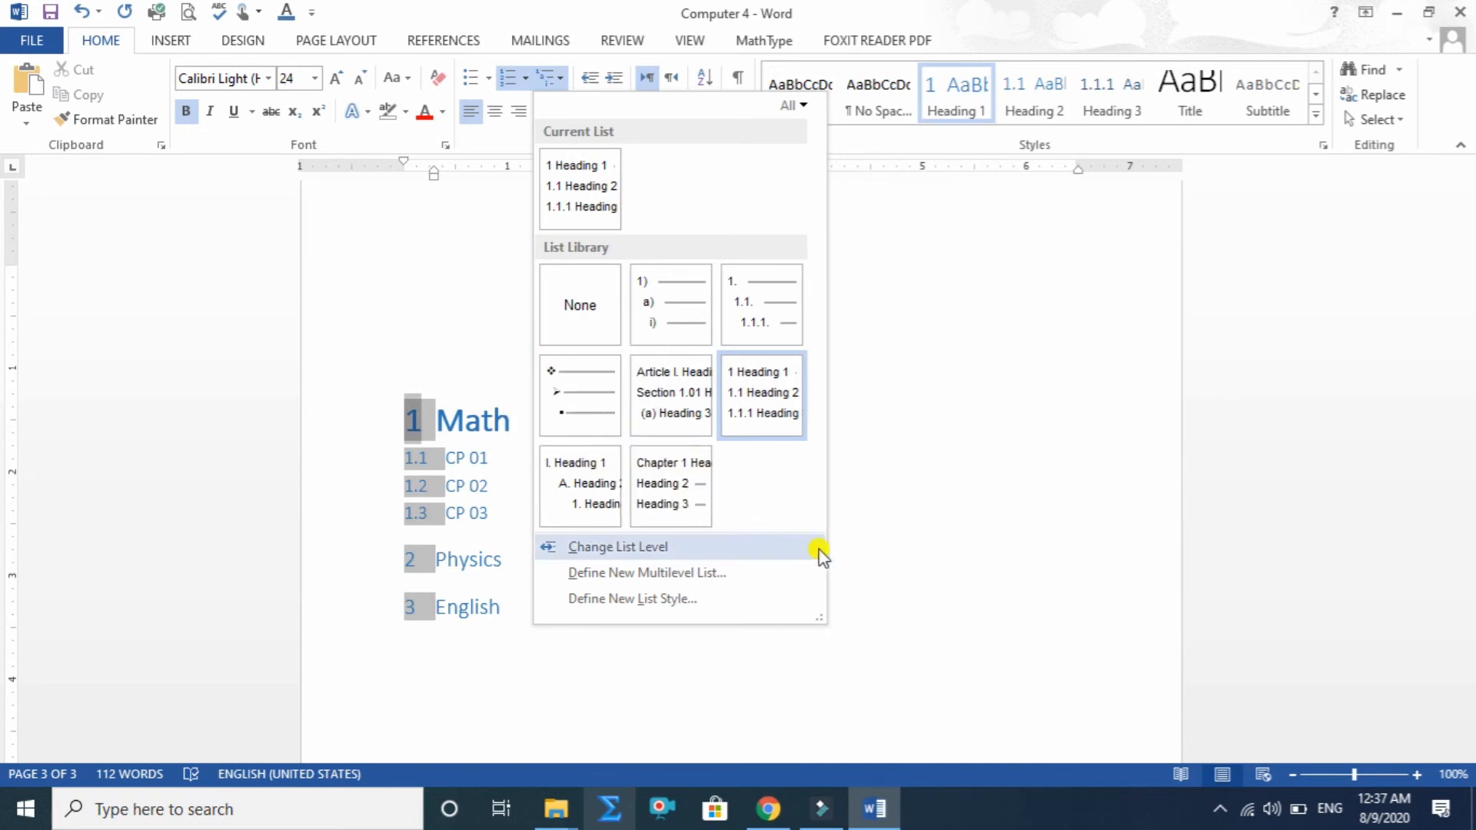
{"action": "left_click", "coordinate": [965, 547]}
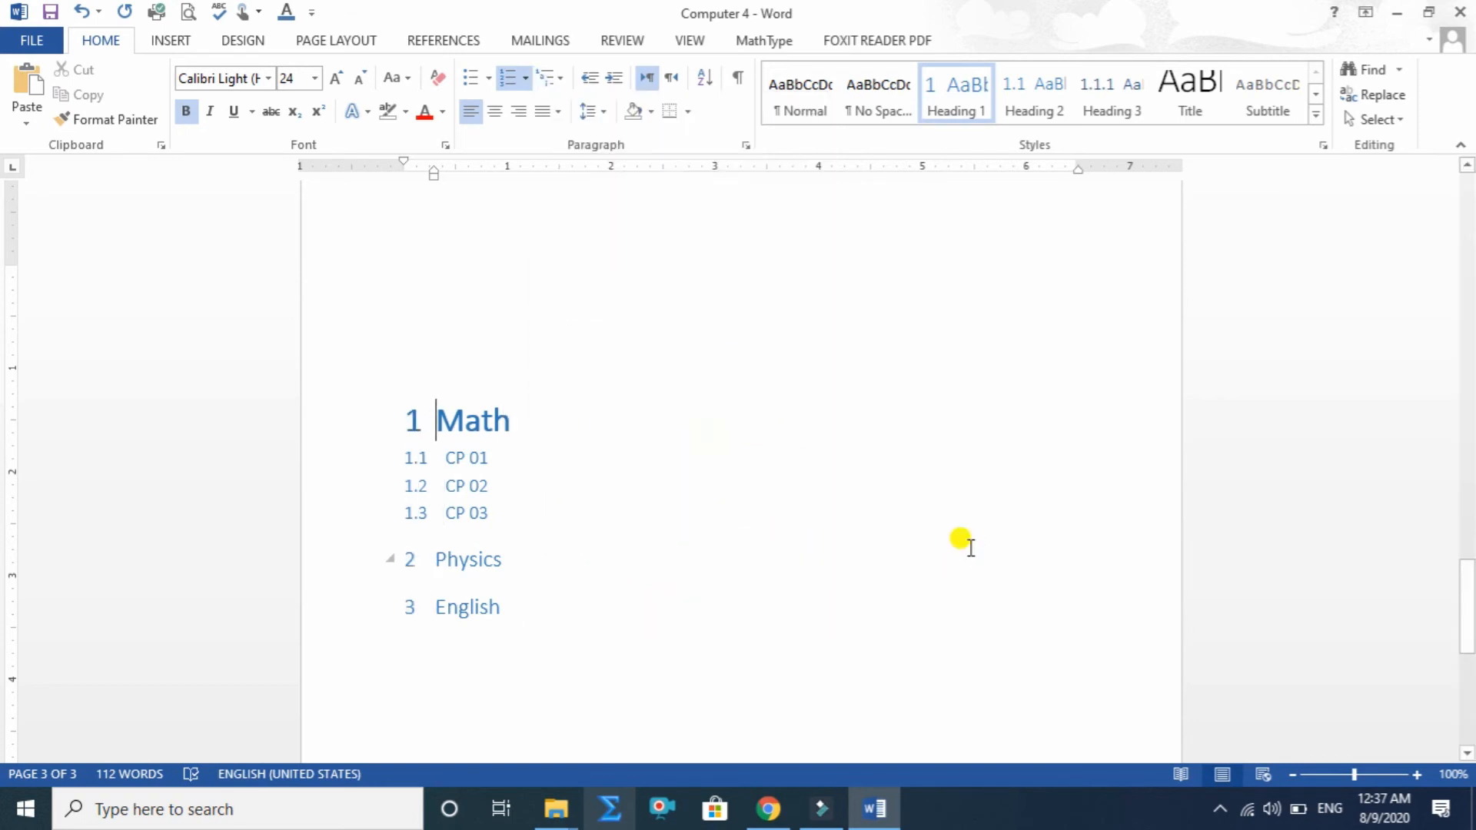
{"action": "scroll", "coordinate": [711, 549], "scroll_direction": "up", "scroll_amount": 10}
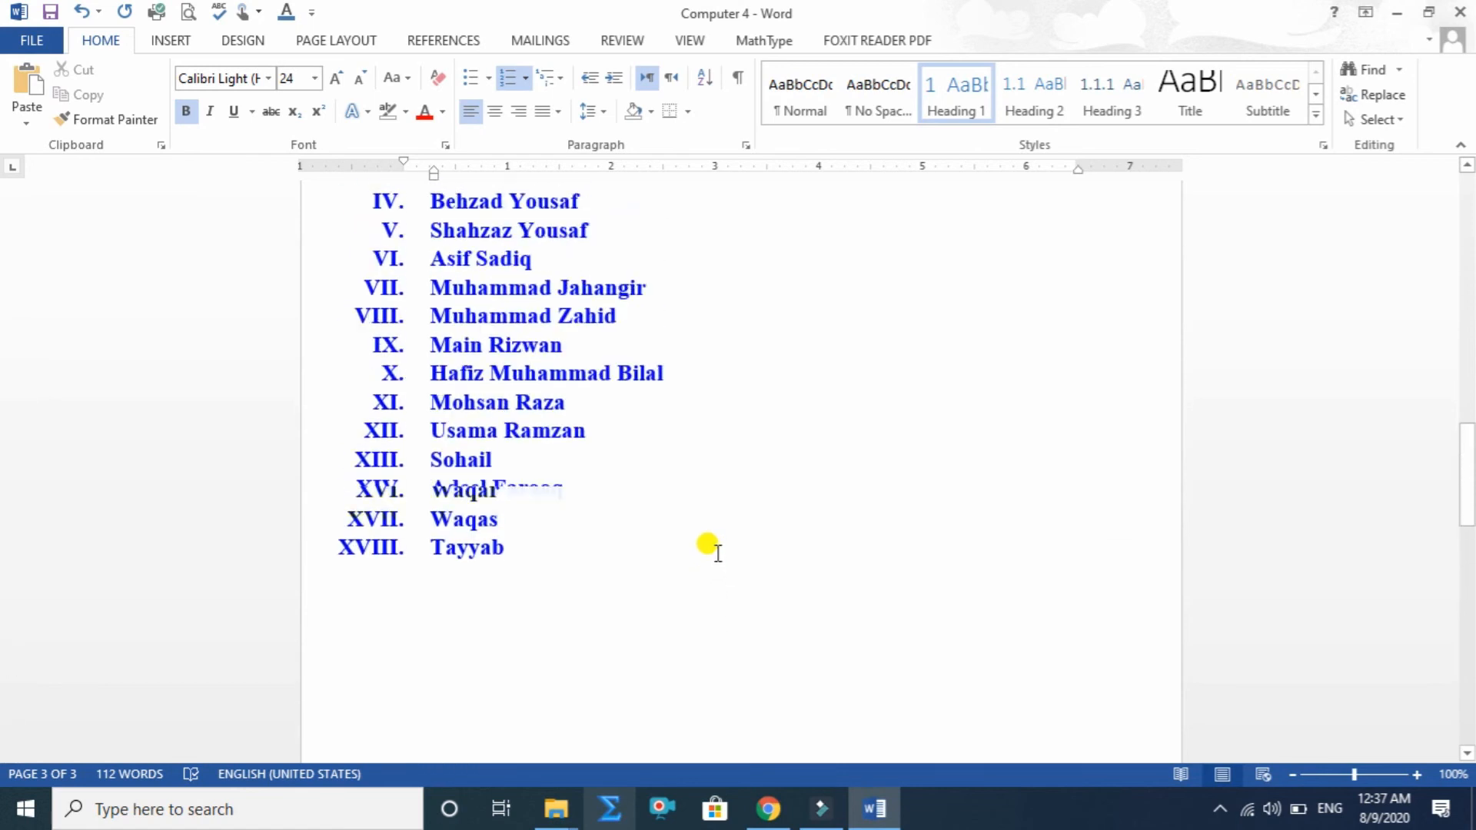
Replace the Roman numerals of the name list on page 2 with 1., 2., 3. numbering.
{"action": "scroll", "coordinate": [707, 547], "scroll_direction": "up", "scroll_amount": 3}
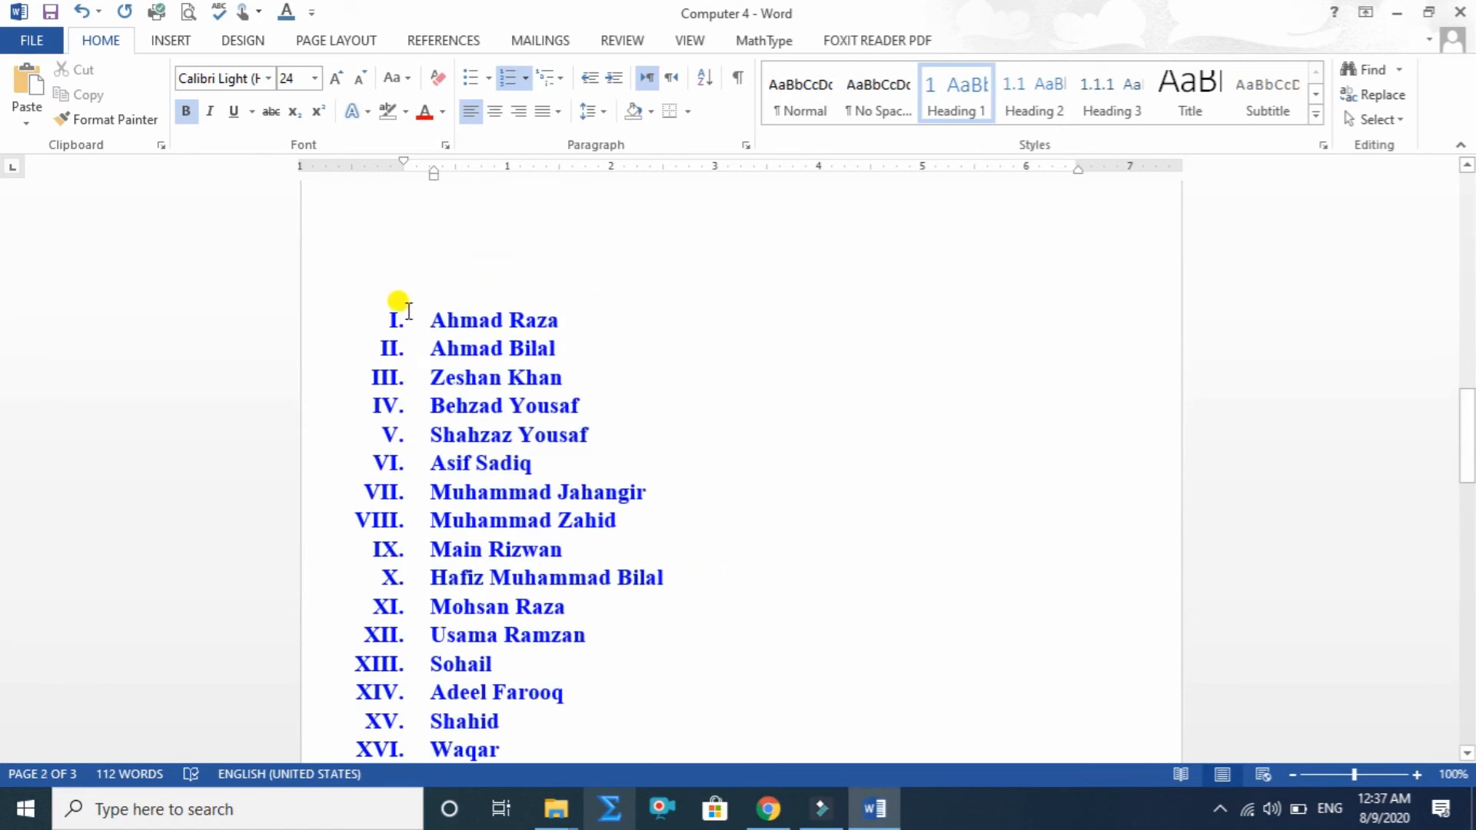
{"action": "left_click_drag", "start_coordinate": [397, 301], "coordinate": [500, 665]}
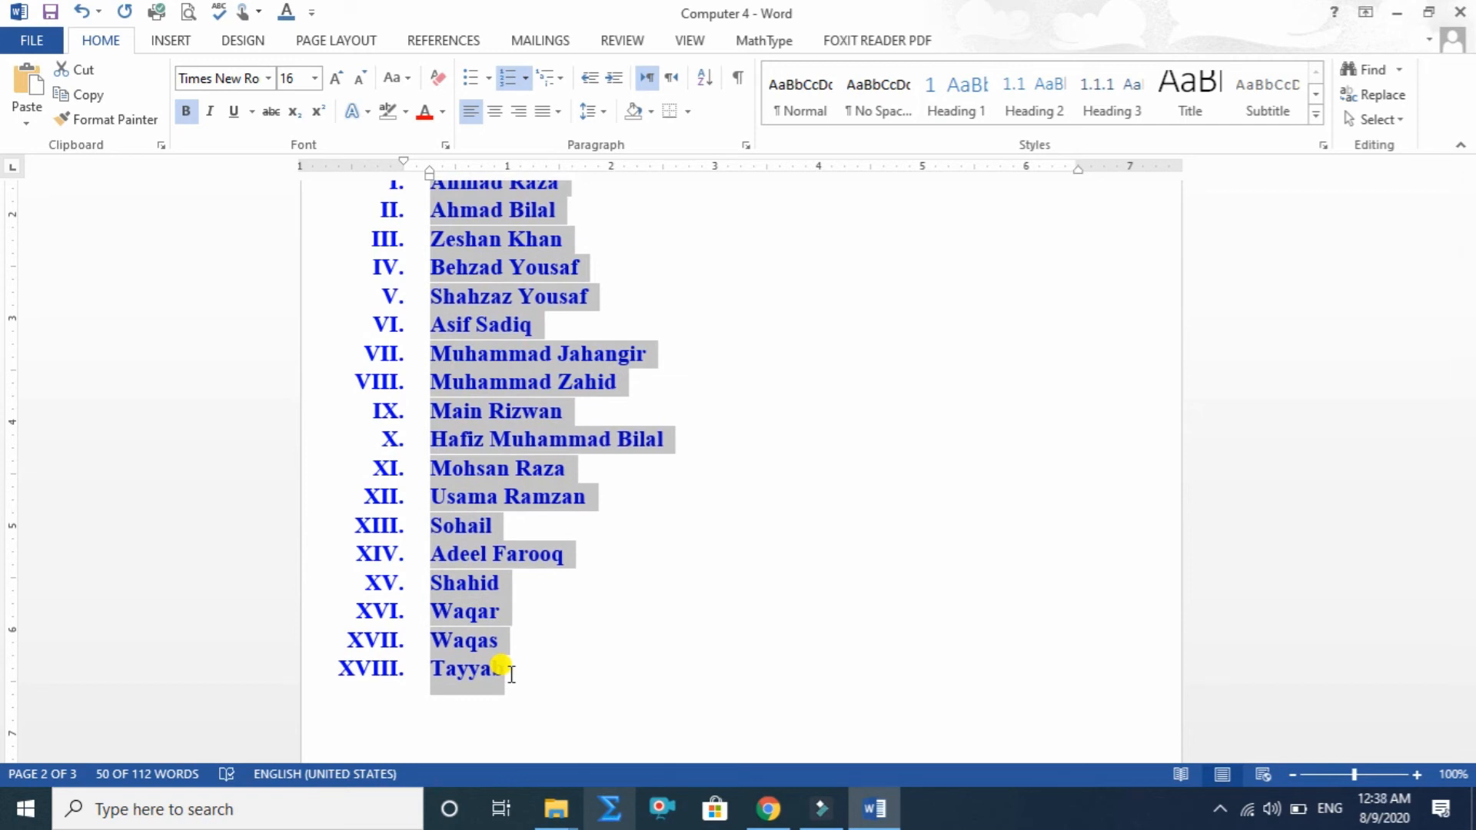
{"action": "scroll", "coordinate": [521, 661], "scroll_direction": "up", "scroll_amount": 3}
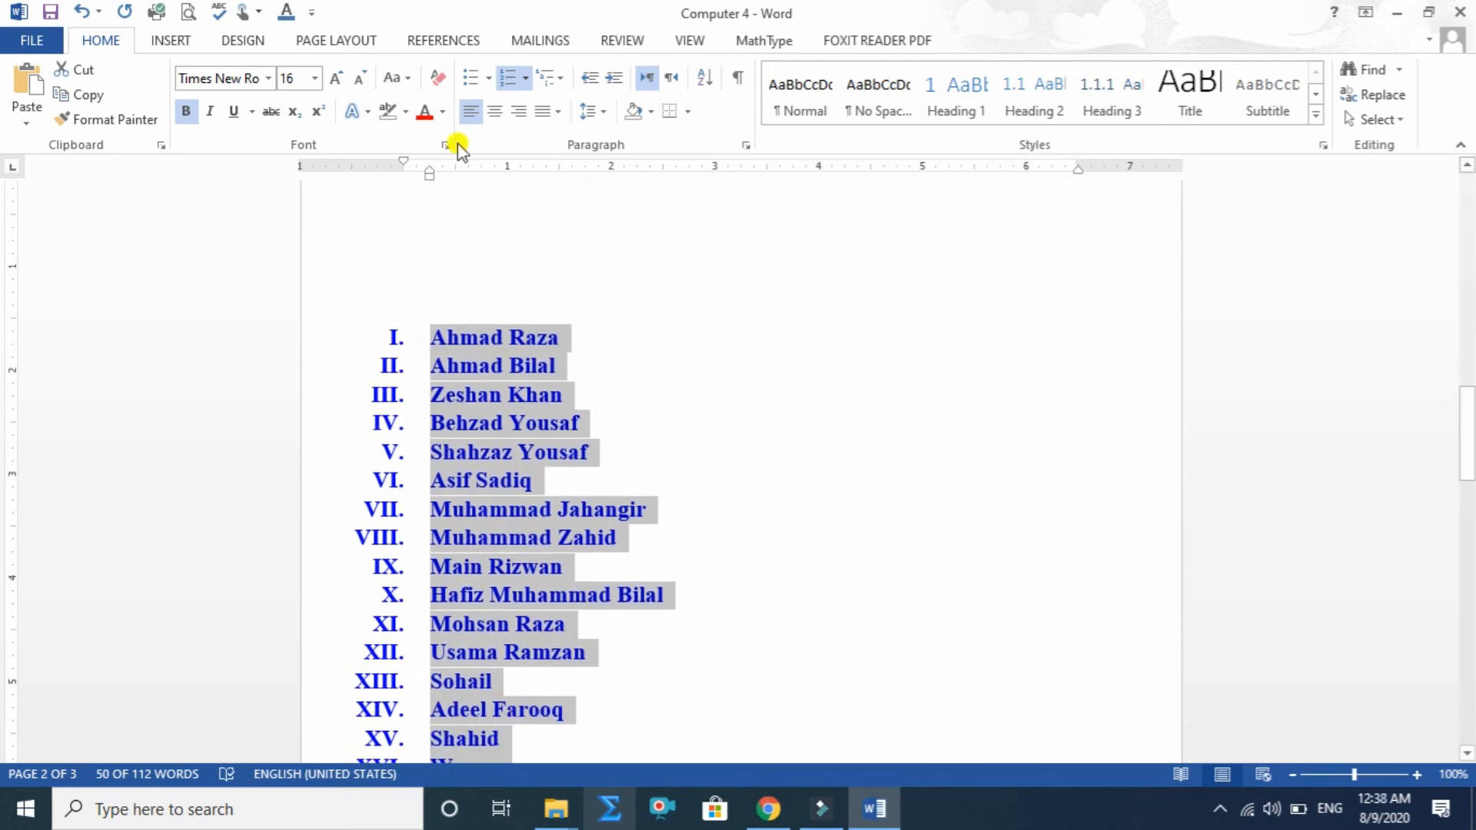
{"action": "left_click", "coordinate": [514, 79]}
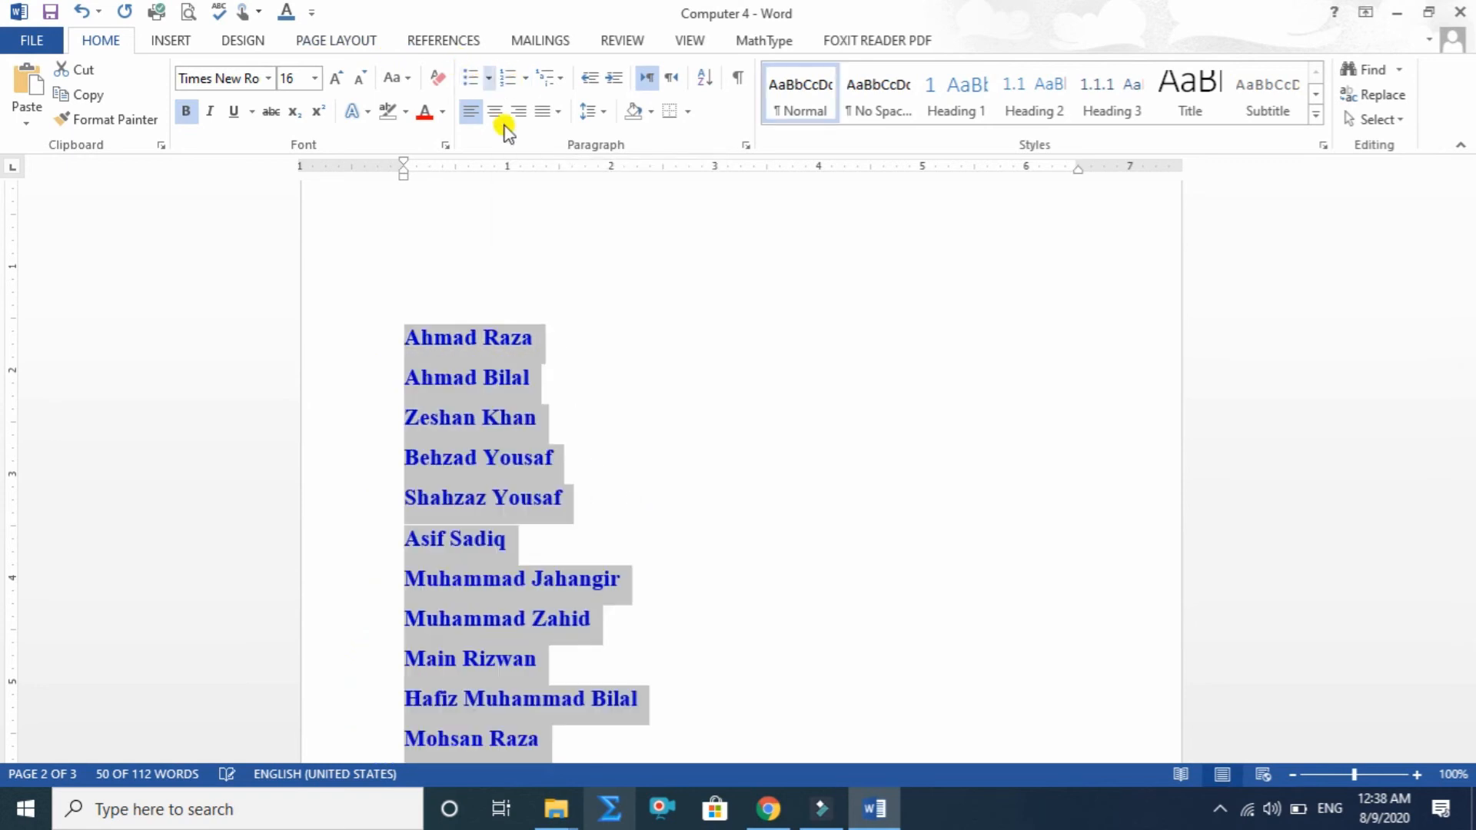
{"action": "left_click", "coordinate": [525, 78]}
{"action": "left_click", "coordinate": [719, 159]}
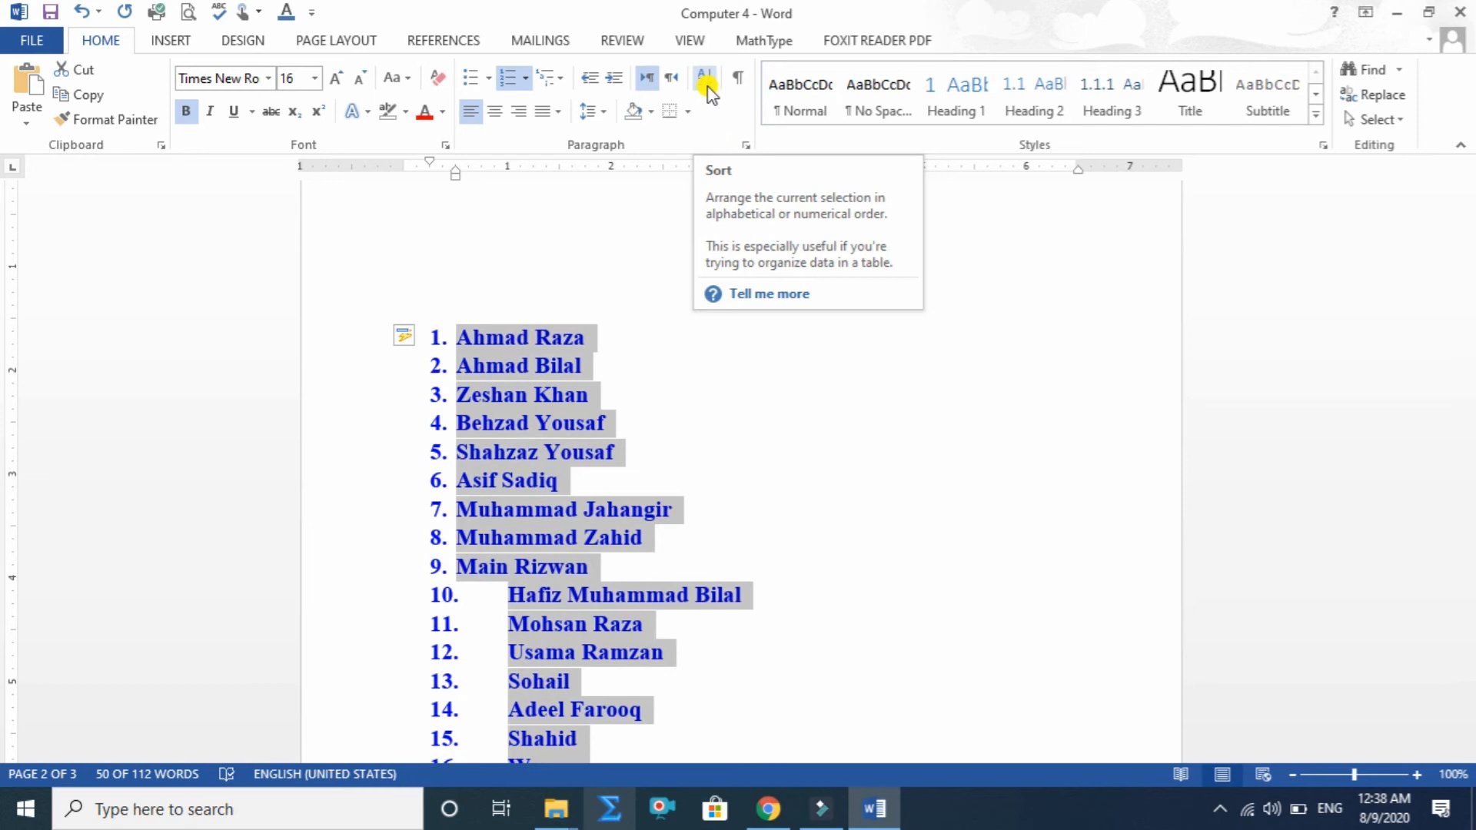
Sort the numbered name list by paragraphs as text in ascending order, with no header row, and review the new order.
{"action": "scroll", "coordinate": [609, 494], "scroll_direction": "down", "scroll_amount": 1}
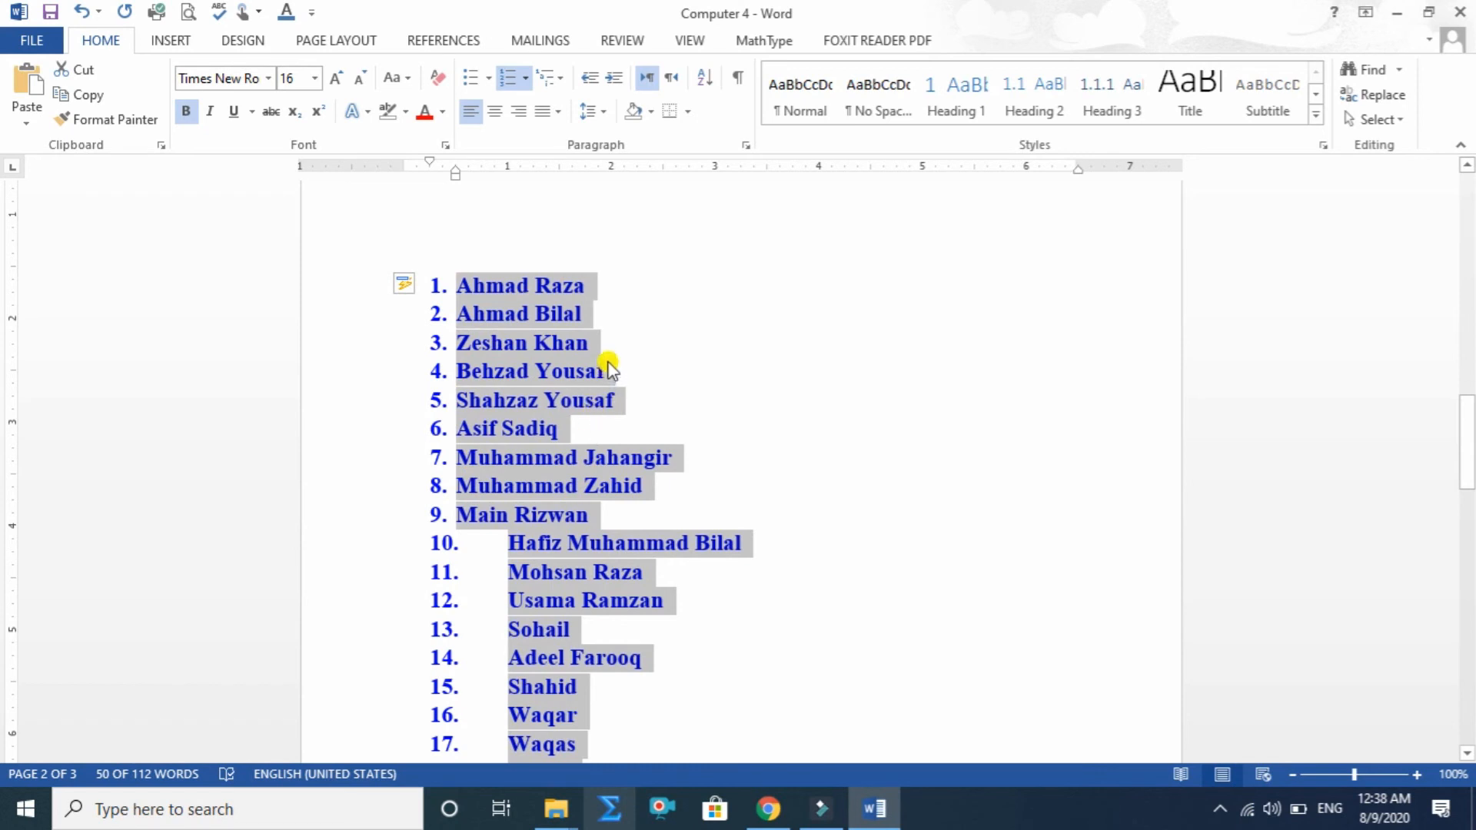
{"action": "left_click", "coordinate": [704, 79]}
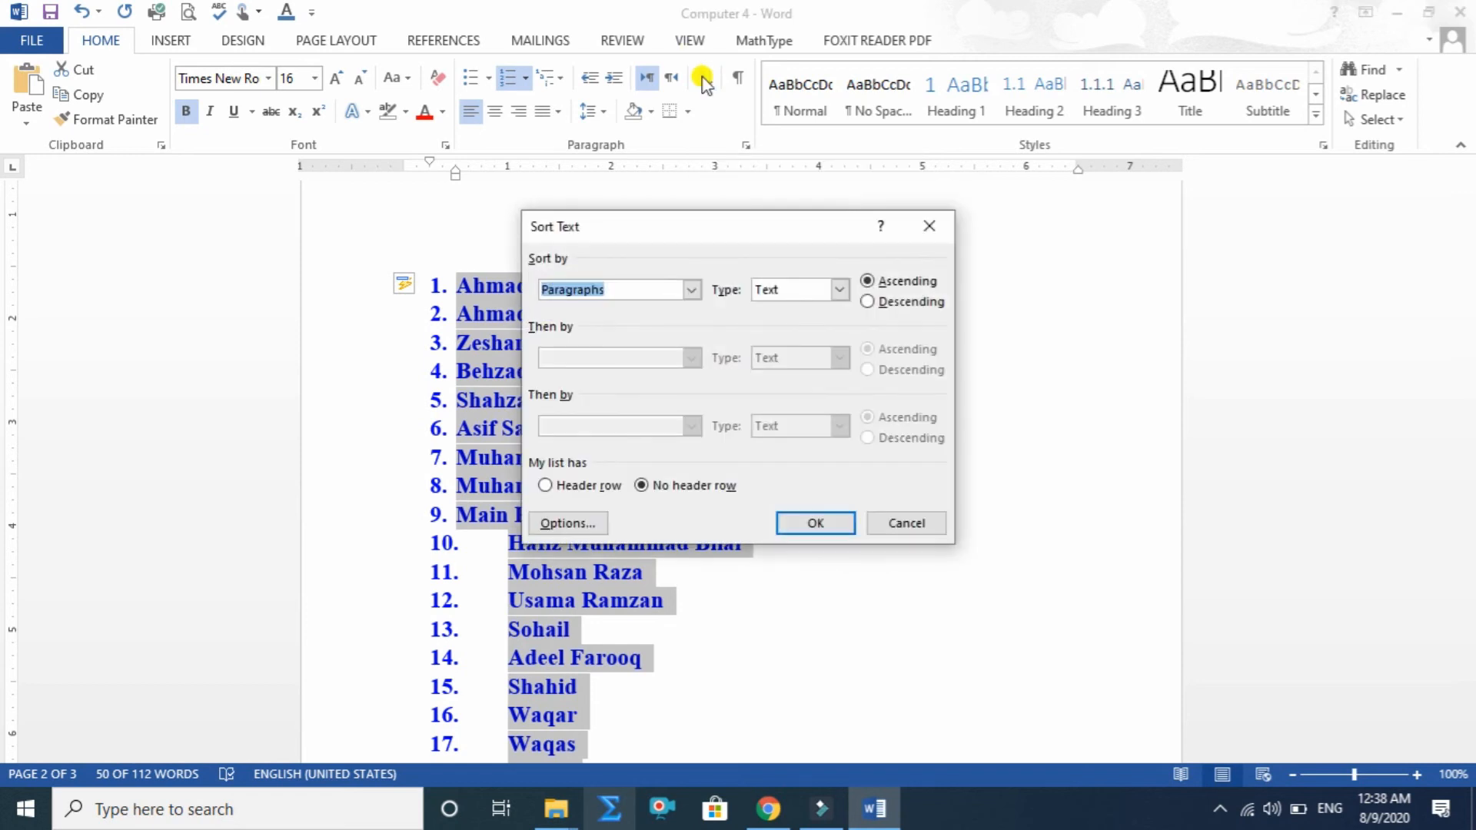
{"action": "left_click_drag", "start_coordinate": [775, 228], "coordinate": [1043, 206]}
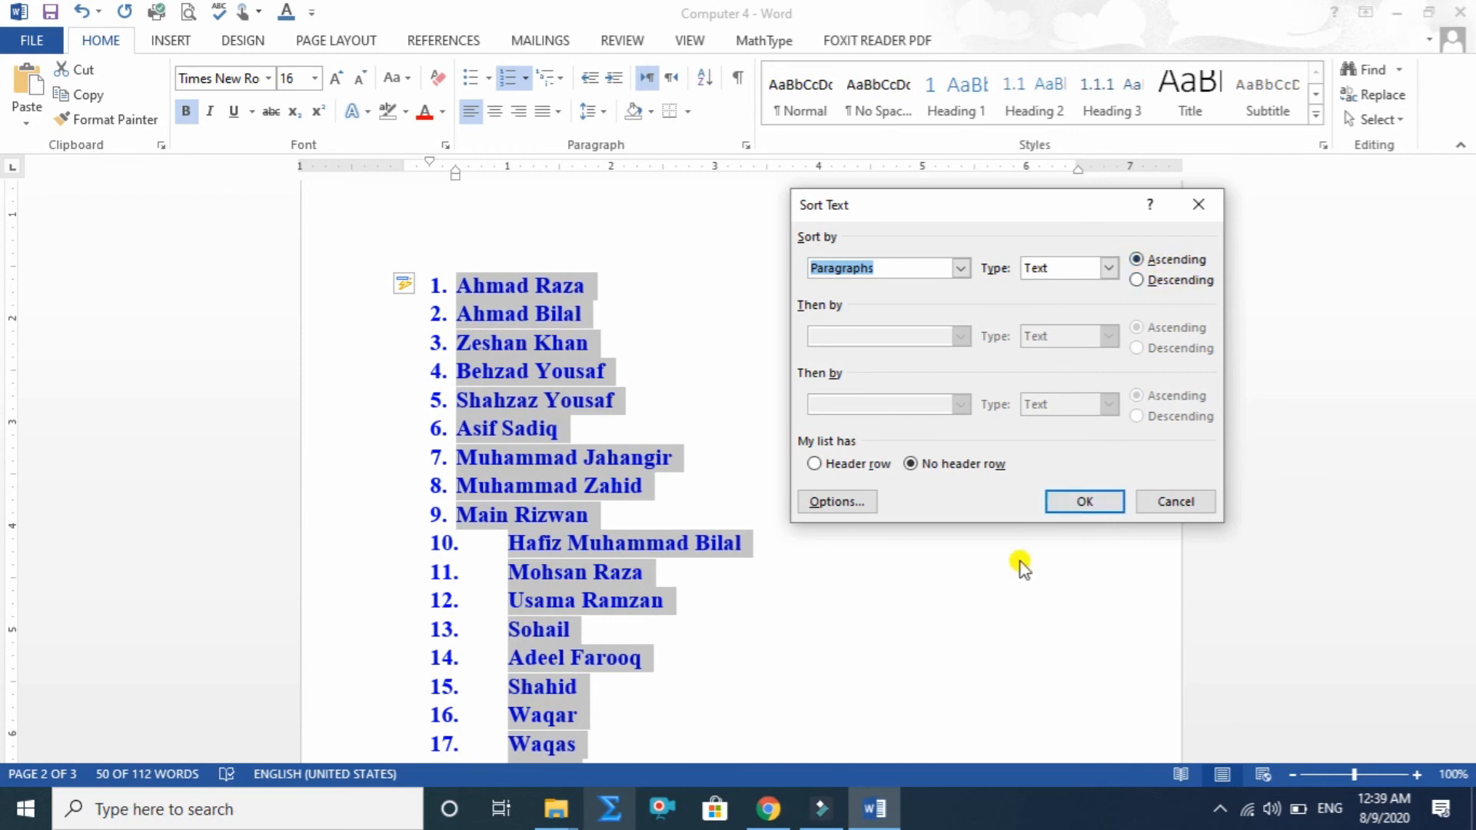
{"action": "left_click", "coordinate": [1089, 502]}
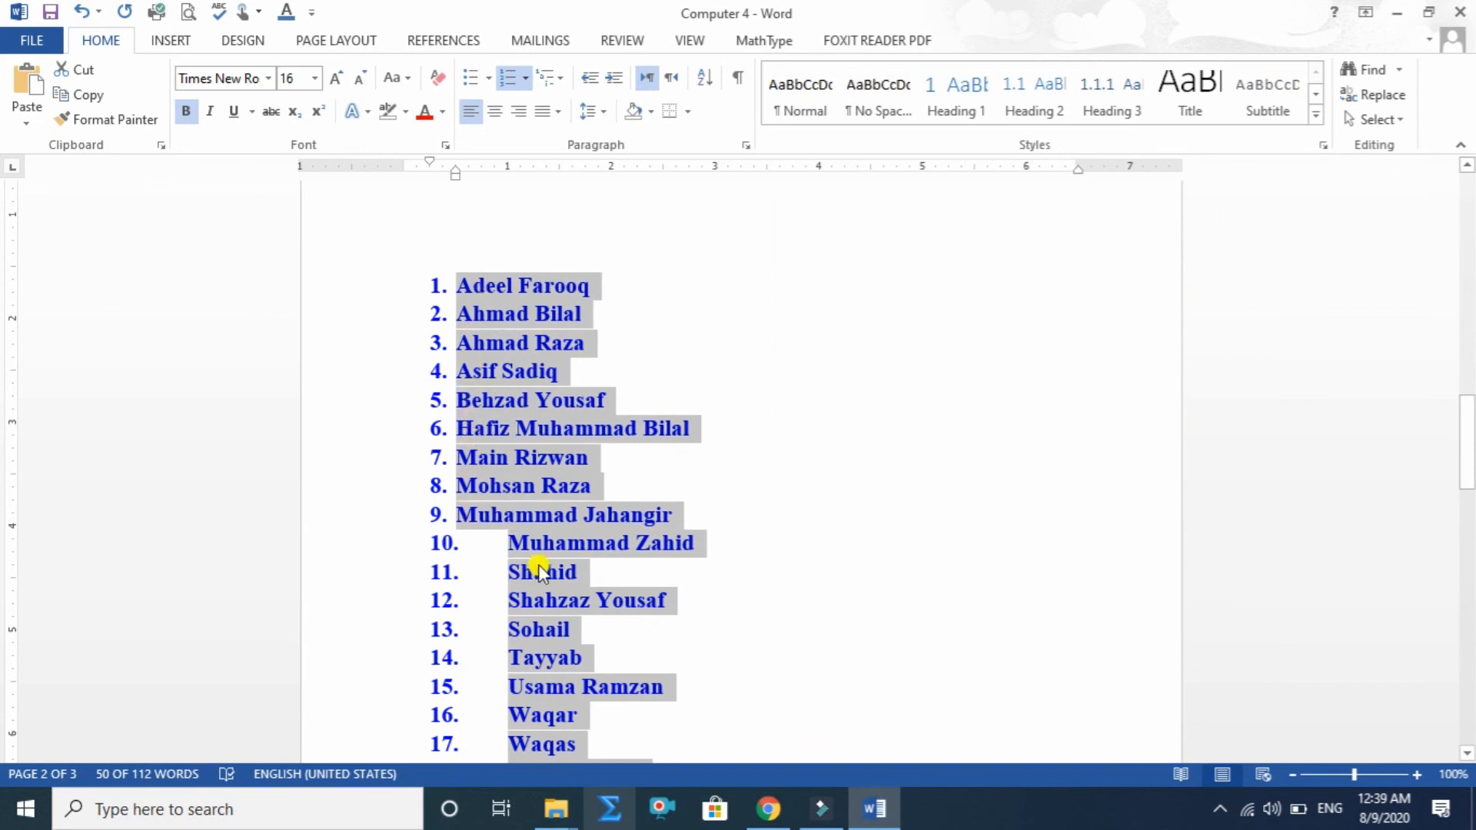
{"action": "scroll", "coordinate": [538, 567], "scroll_direction": "down", "scroll_amount": 3}
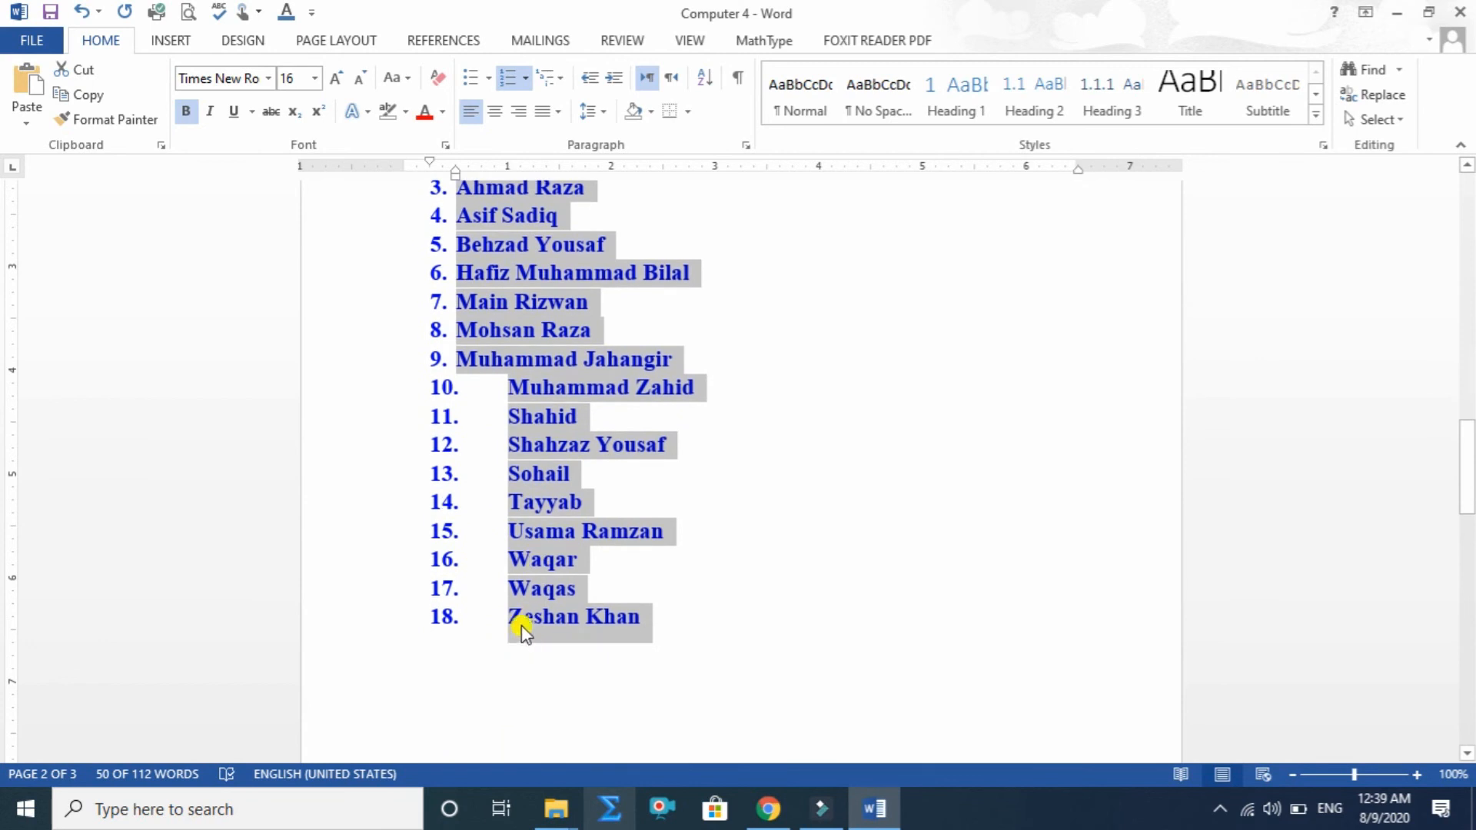
{"action": "scroll", "coordinate": [460, 615], "scroll_direction": "up", "scroll_amount": 4}
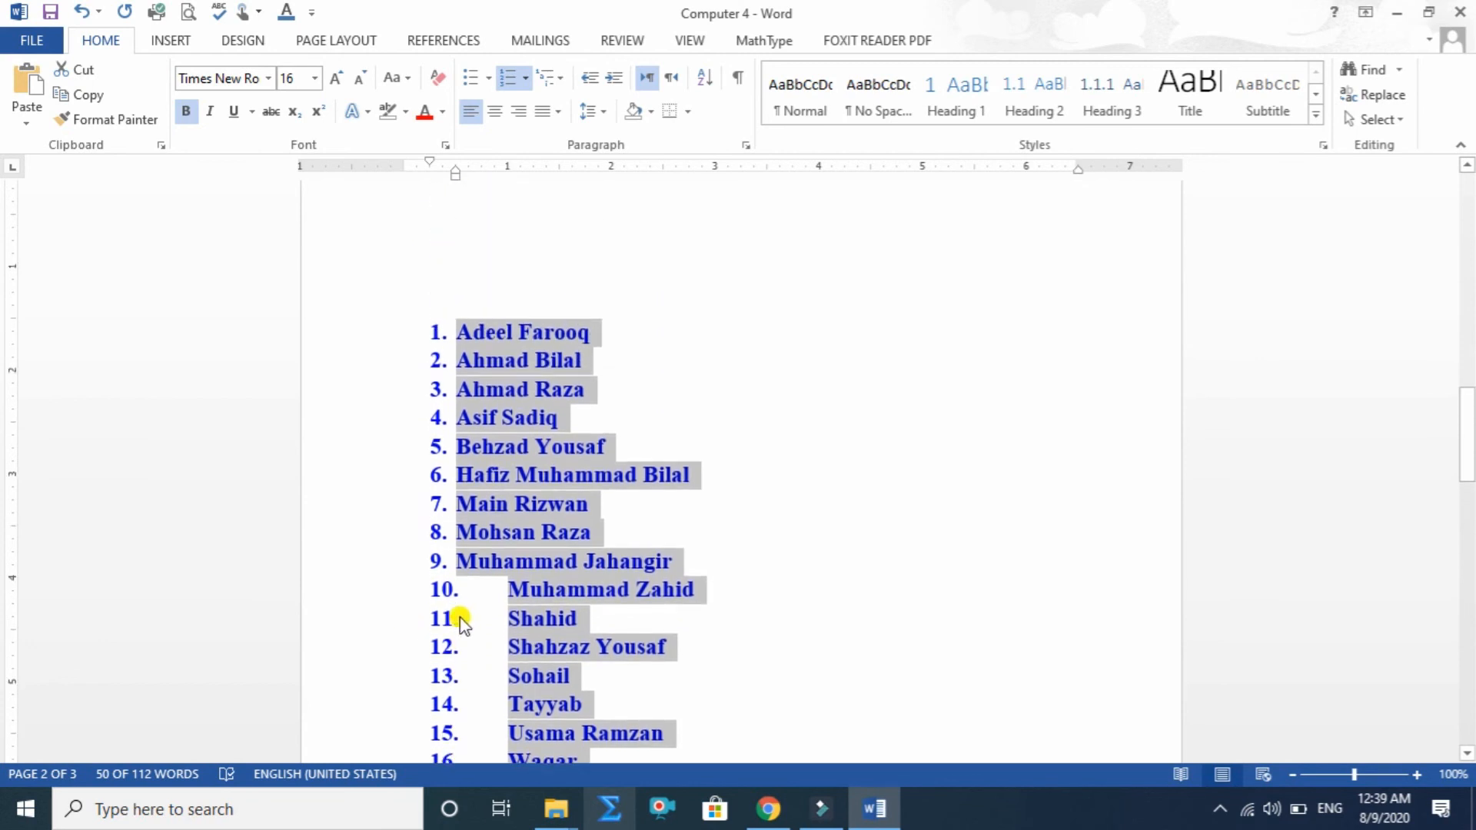
Sort the name list by paragraphs as text in descending order, review it and clear the selection.
{"action": "left_click", "coordinate": [705, 76]}
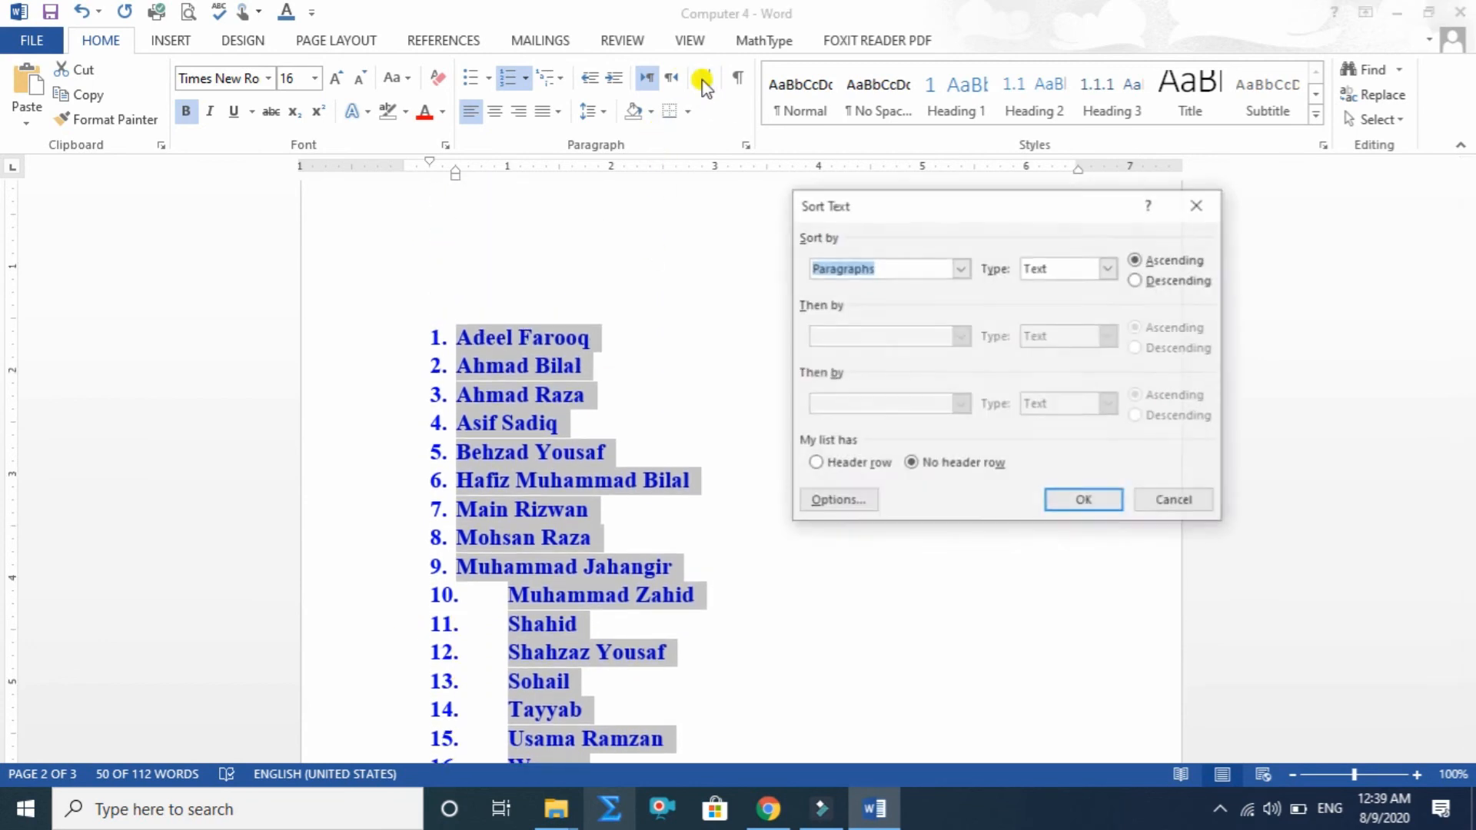
{"action": "left_click", "coordinate": [1155, 280]}
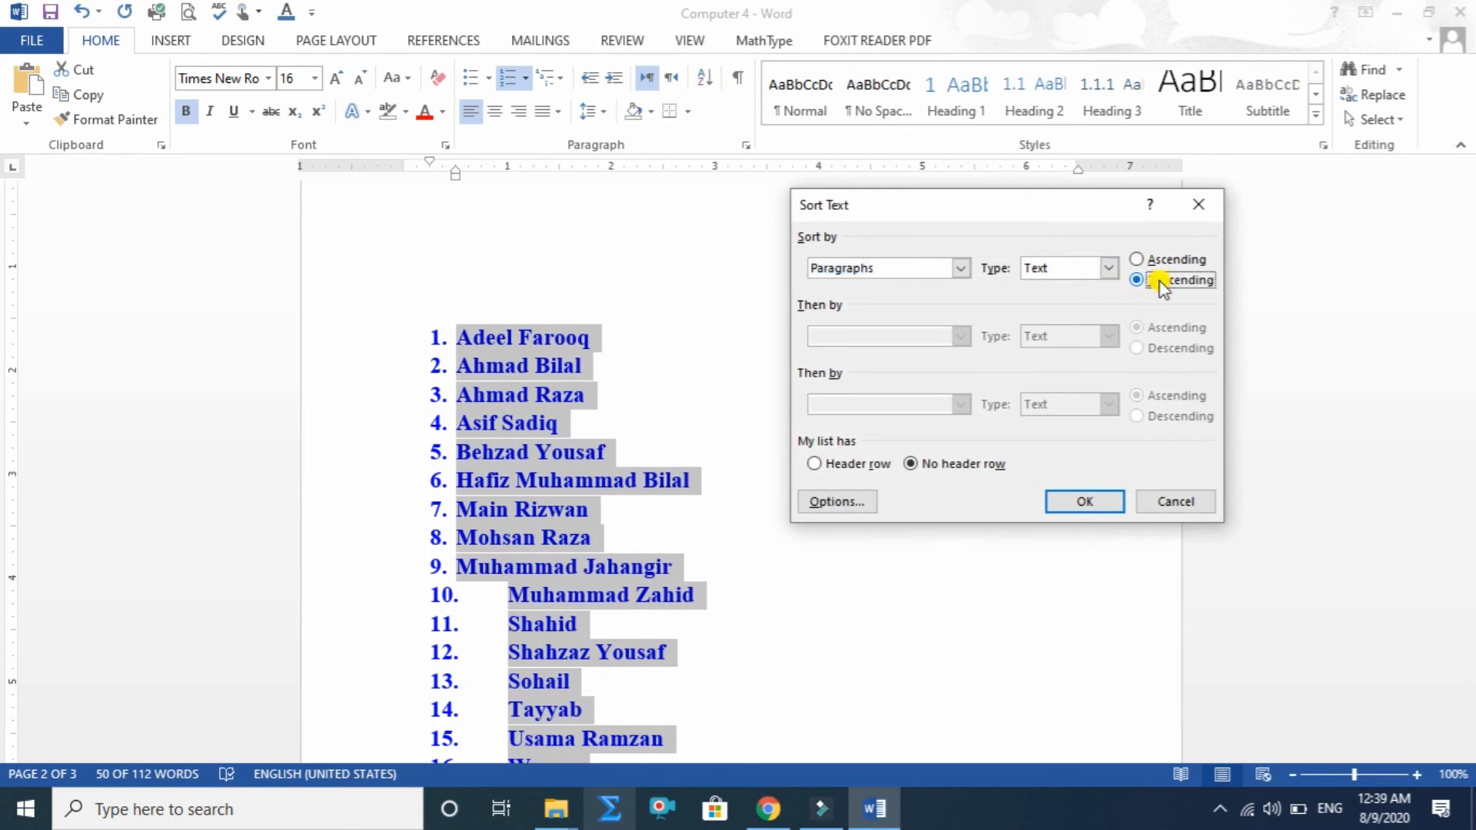
{"action": "left_click", "coordinate": [1086, 505]}
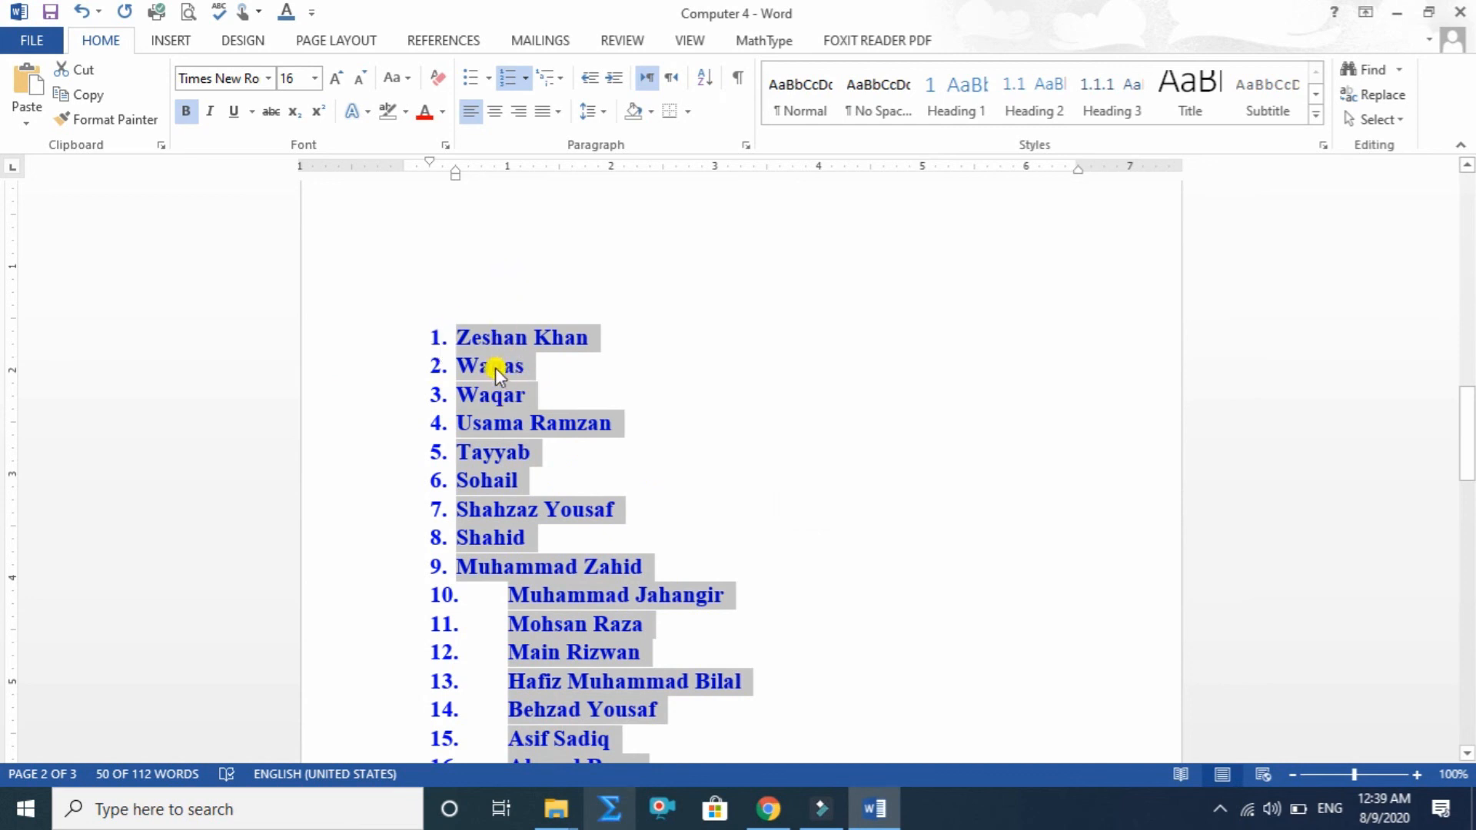
{"action": "scroll", "coordinate": [496, 464], "scroll_direction": "down", "scroll_amount": 3}
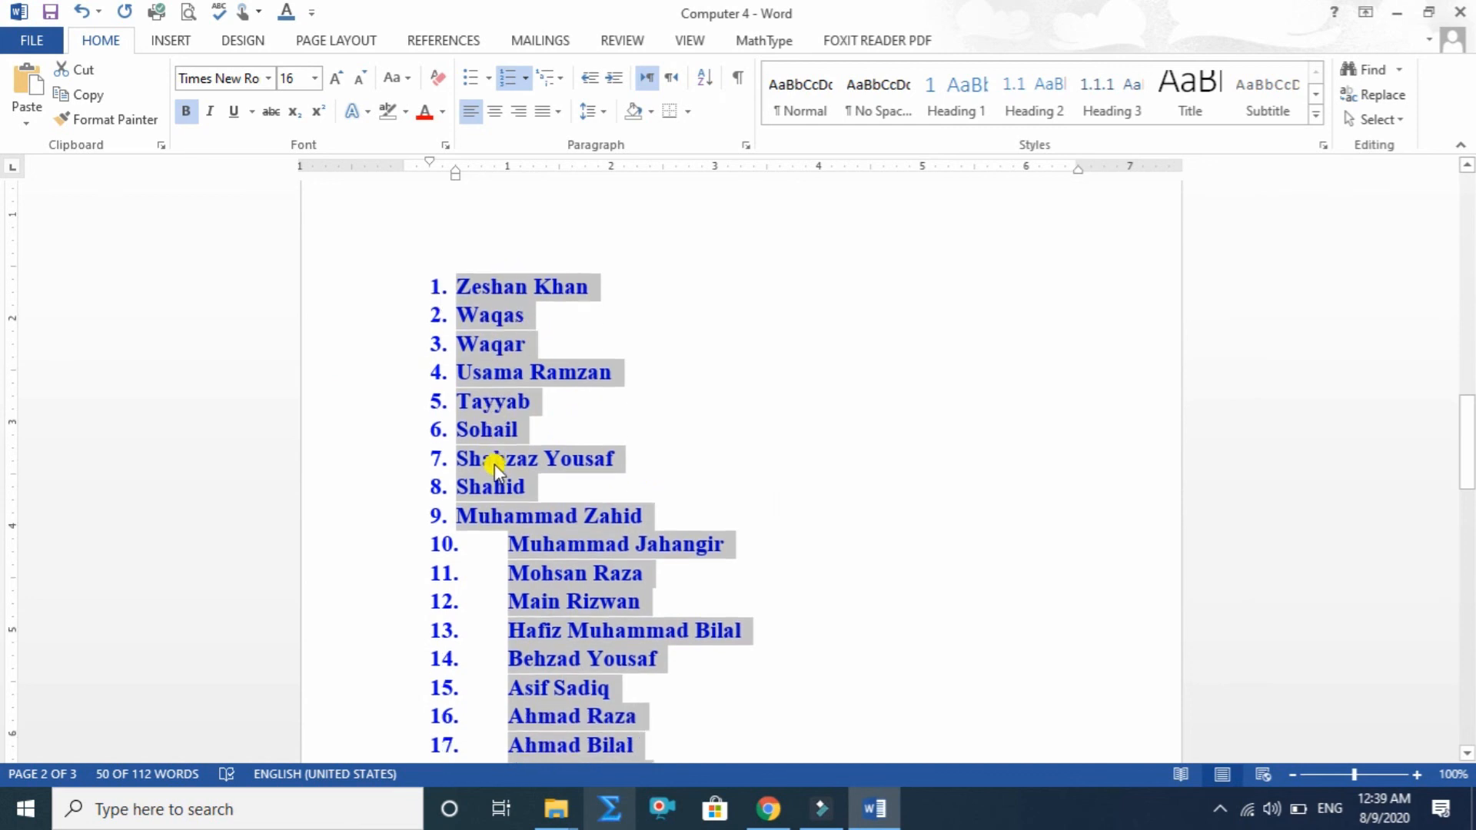
{"action": "scroll", "coordinate": [495, 469], "scroll_direction": "down", "scroll_amount": 1}
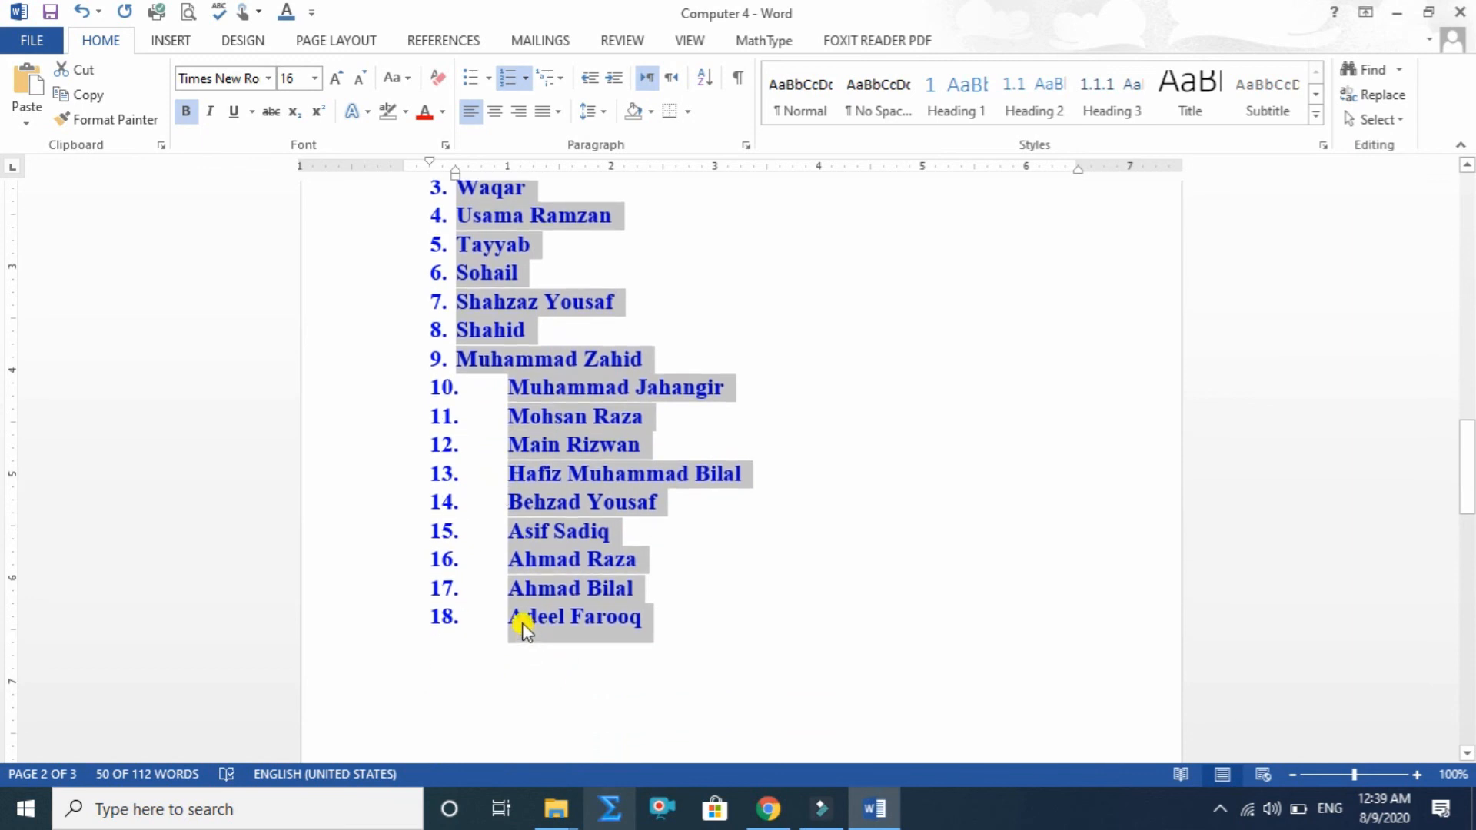
{"action": "left_click", "coordinate": [539, 678]}
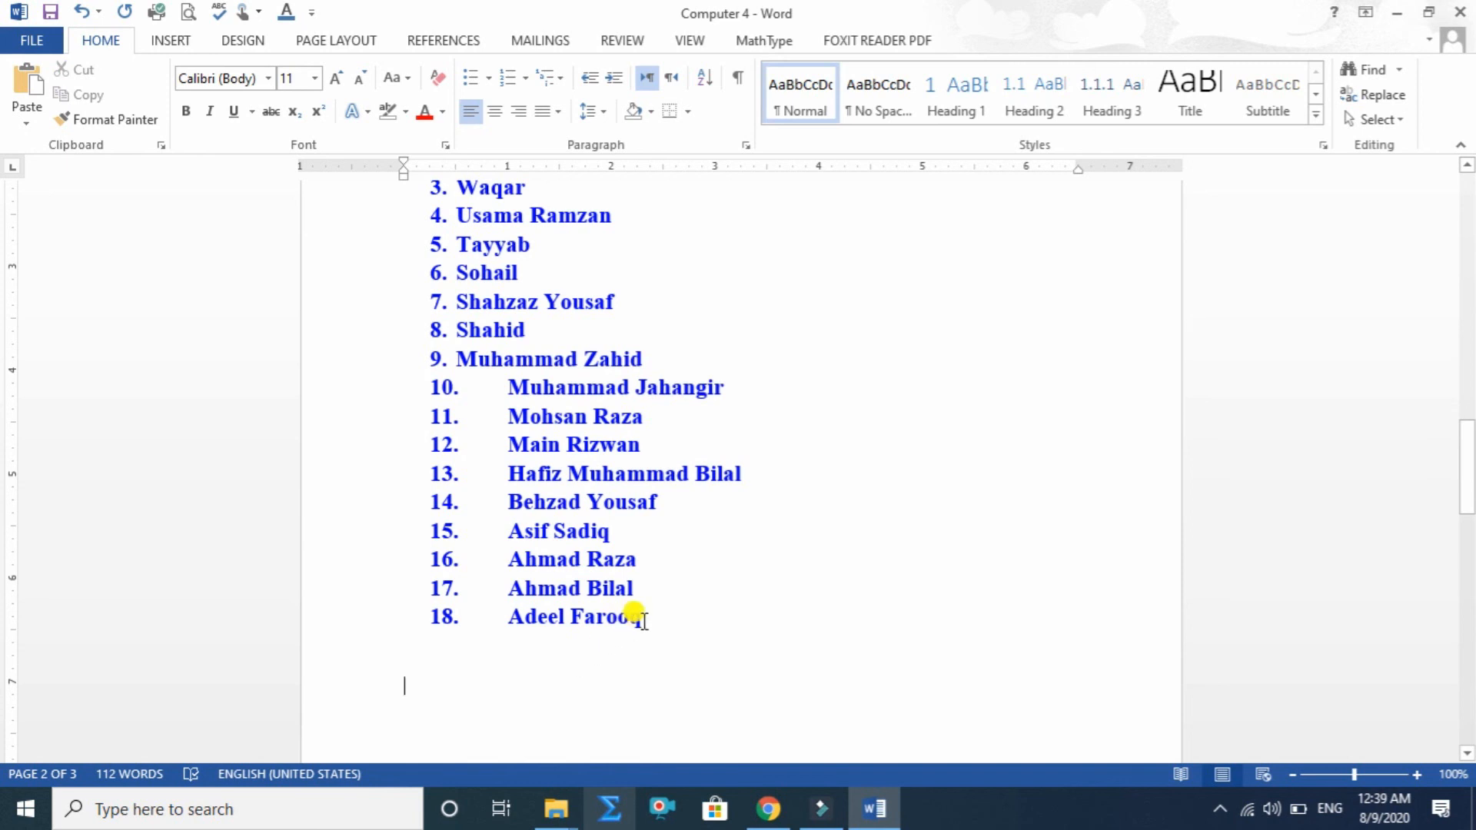
Select the whole name list, show the paragraph marks and other hidden formatting symbols, and deselect the list.
{"action": "scroll", "coordinate": [644, 615], "scroll_direction": "up", "scroll_amount": 2}
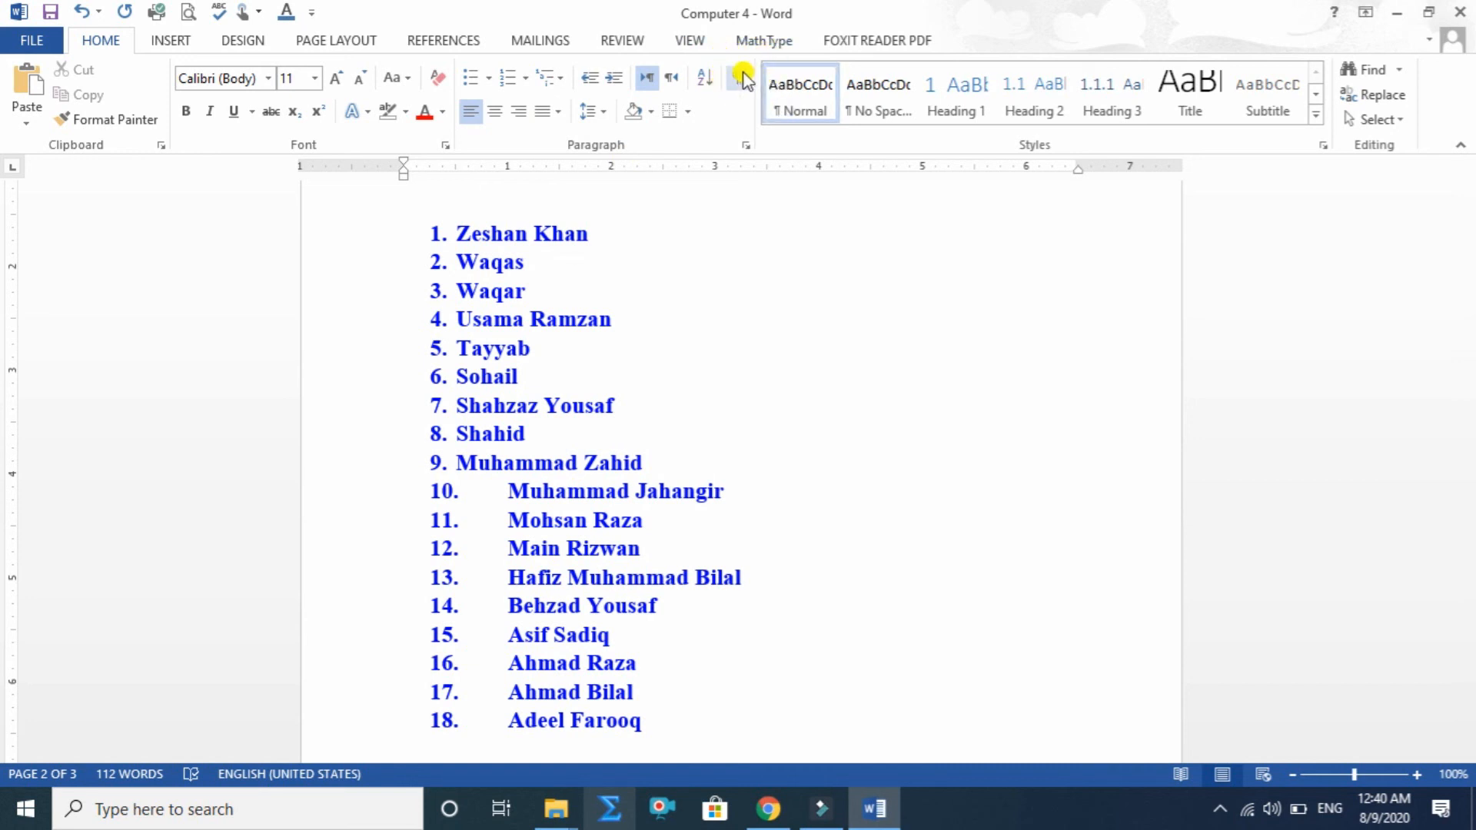
{"action": "left_click_drag", "start_coordinate": [409, 224], "coordinate": [692, 715]}
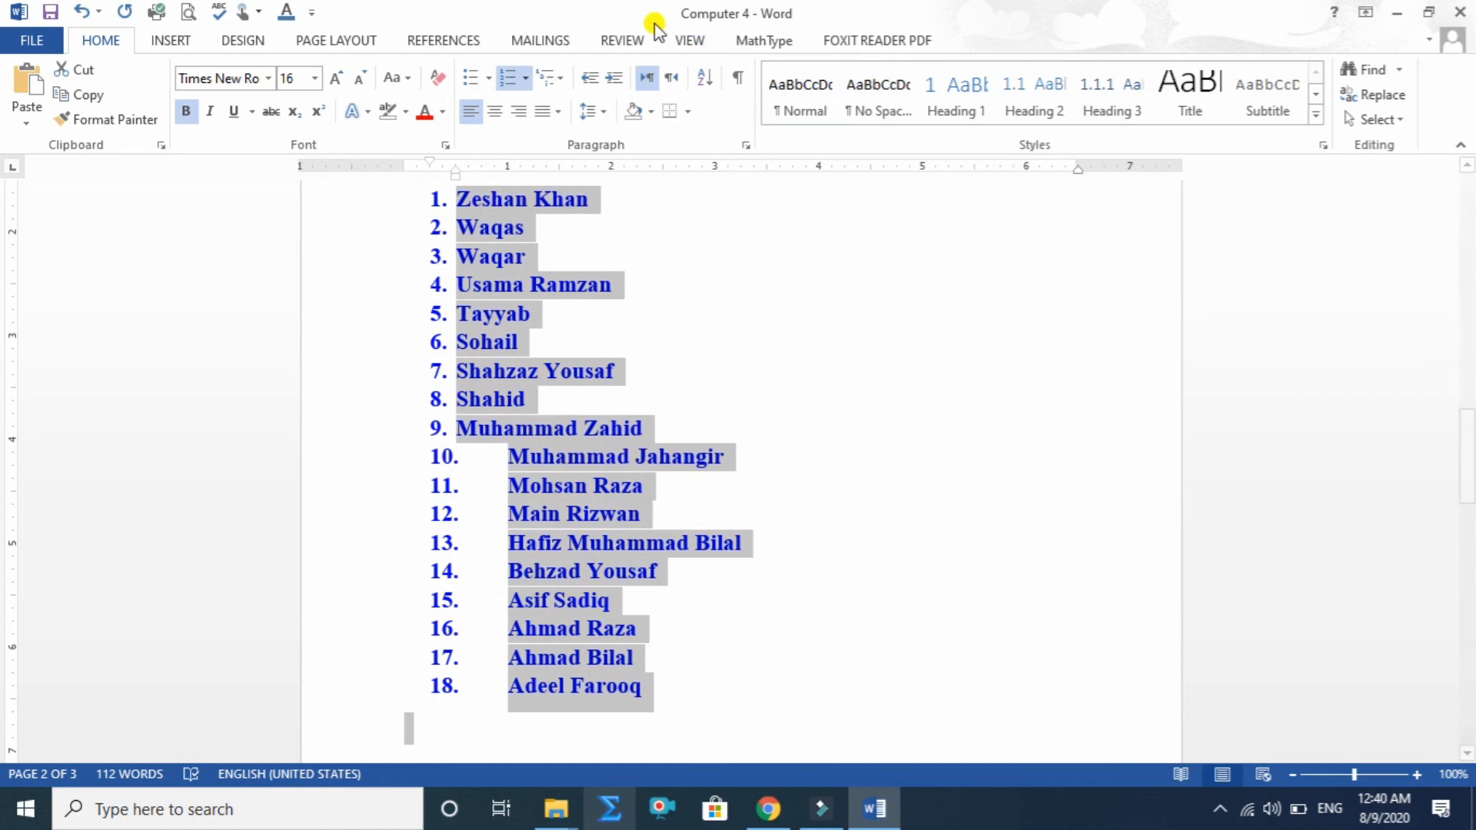
{"action": "left_click", "coordinate": [739, 79]}
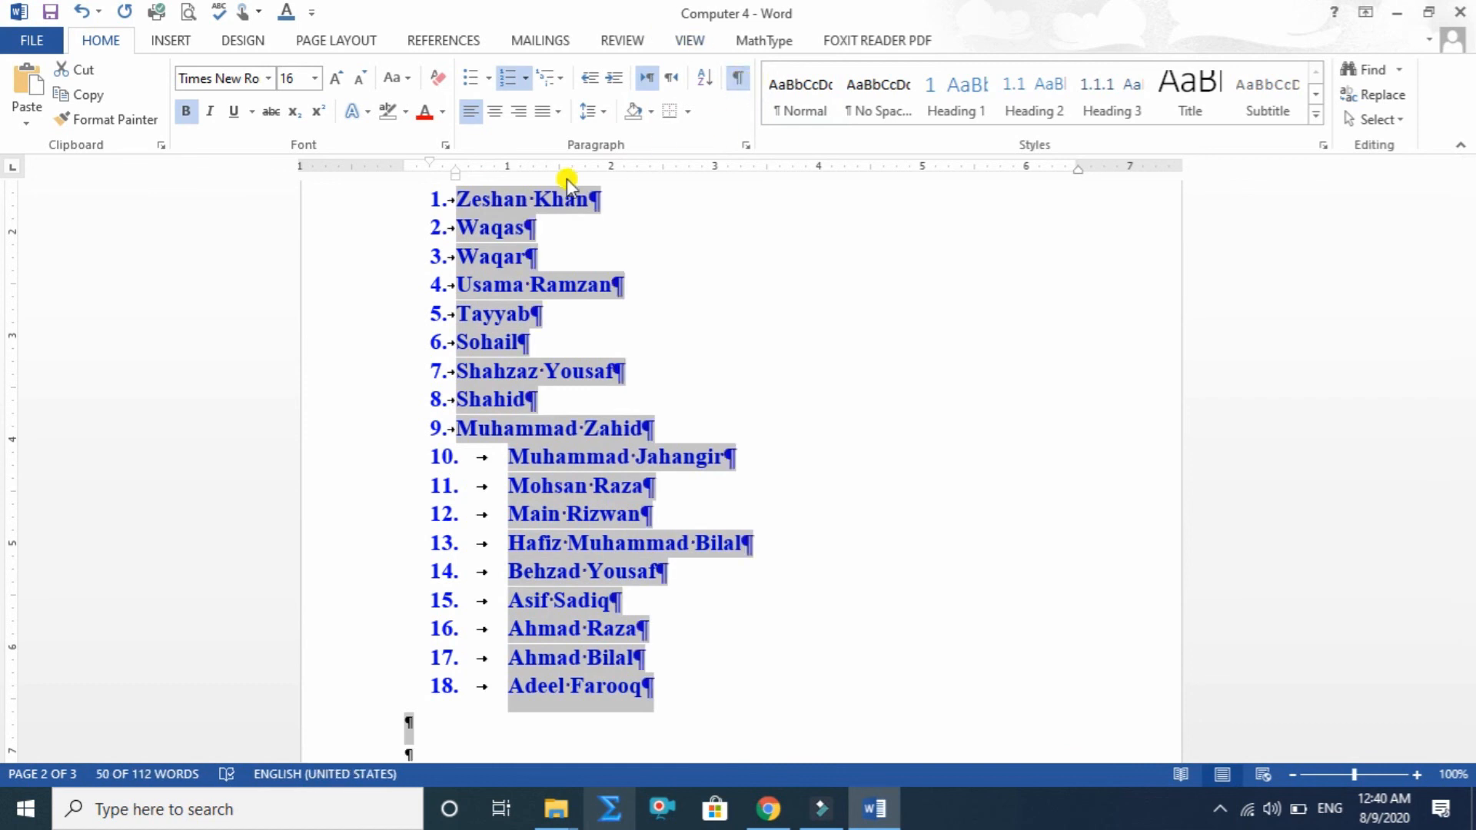
{"action": "left_click", "coordinate": [832, 329]}
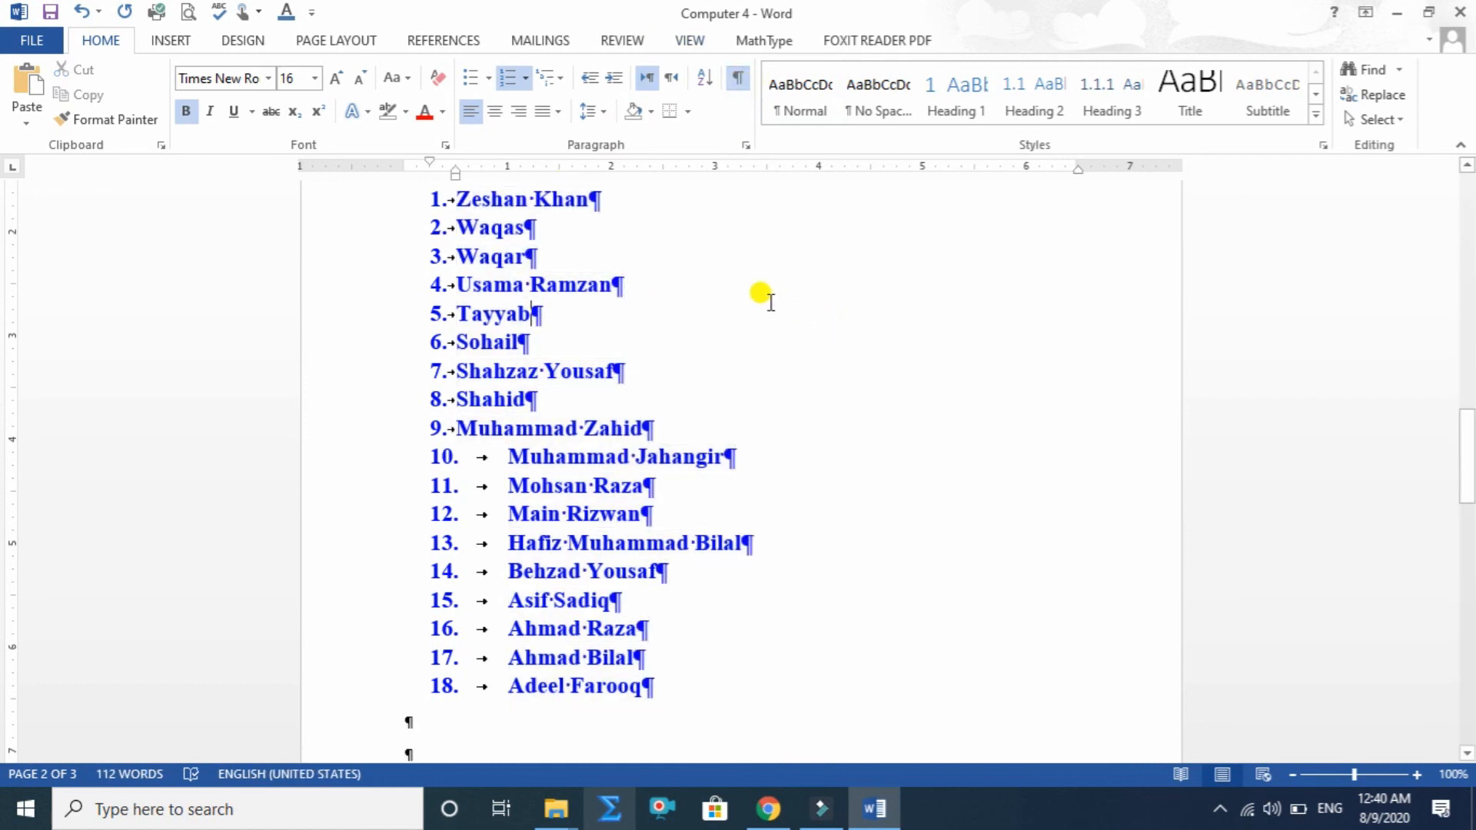
Examine the space, tab and paragraph marks in the name list and the blank paragraphs around it.
{"action": "left_click", "coordinate": [457, 198]}
{"action": "left_click", "coordinate": [531, 196]}
{"action": "left_click_drag", "start_coordinate": [531, 194], "coordinate": [593, 198]}
{"action": "left_click", "coordinate": [605, 205]}
{"action": "scroll", "coordinate": [600, 339], "scroll_direction": "down", "scroll_amount": 3}
{"action": "scroll", "coordinate": [596, 338], "scroll_direction": "down", "scroll_amount": 2}
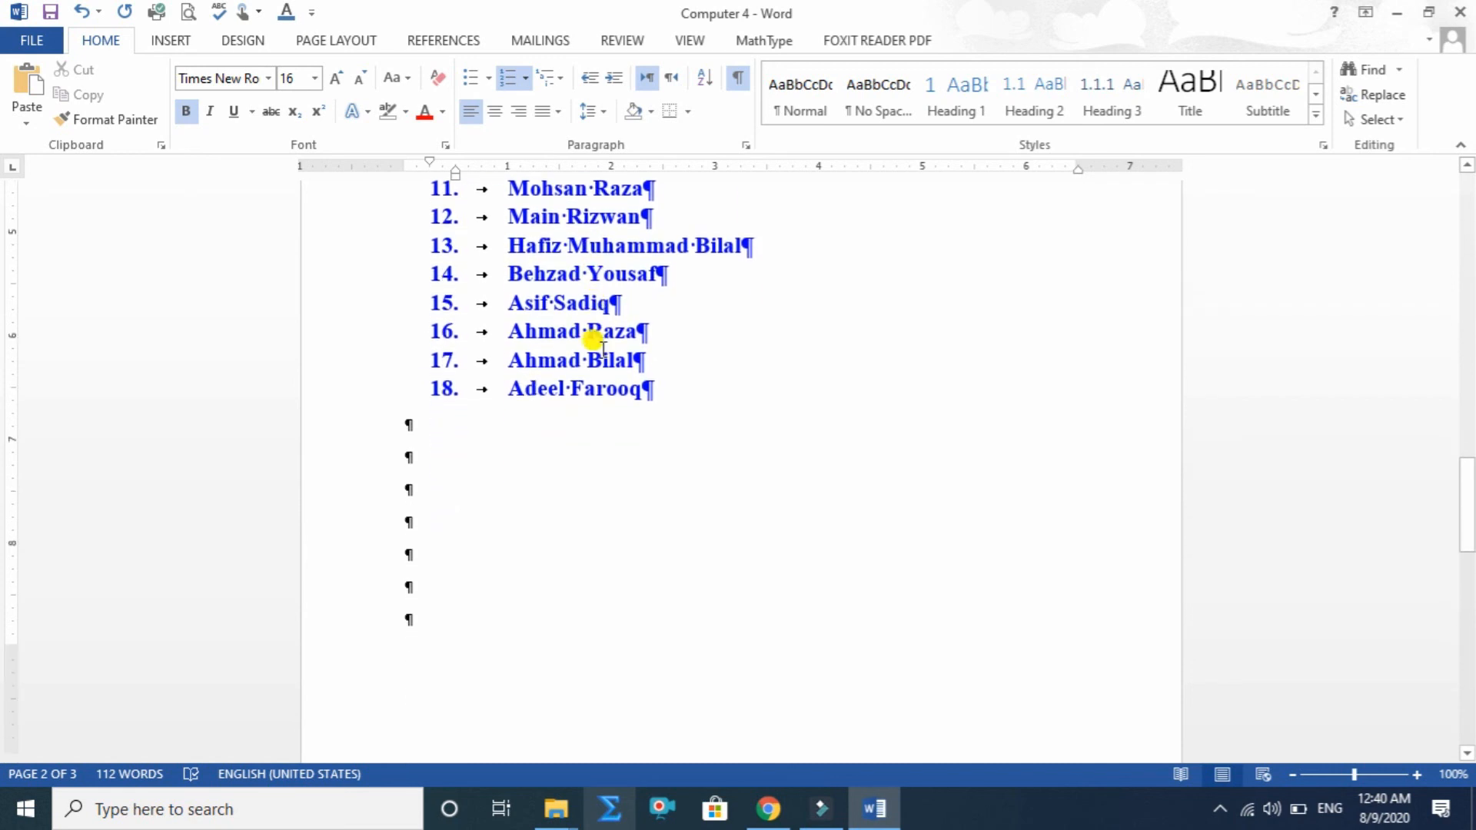
{"action": "scroll", "coordinate": [419, 567], "scroll_direction": "down", "scroll_amount": 3}
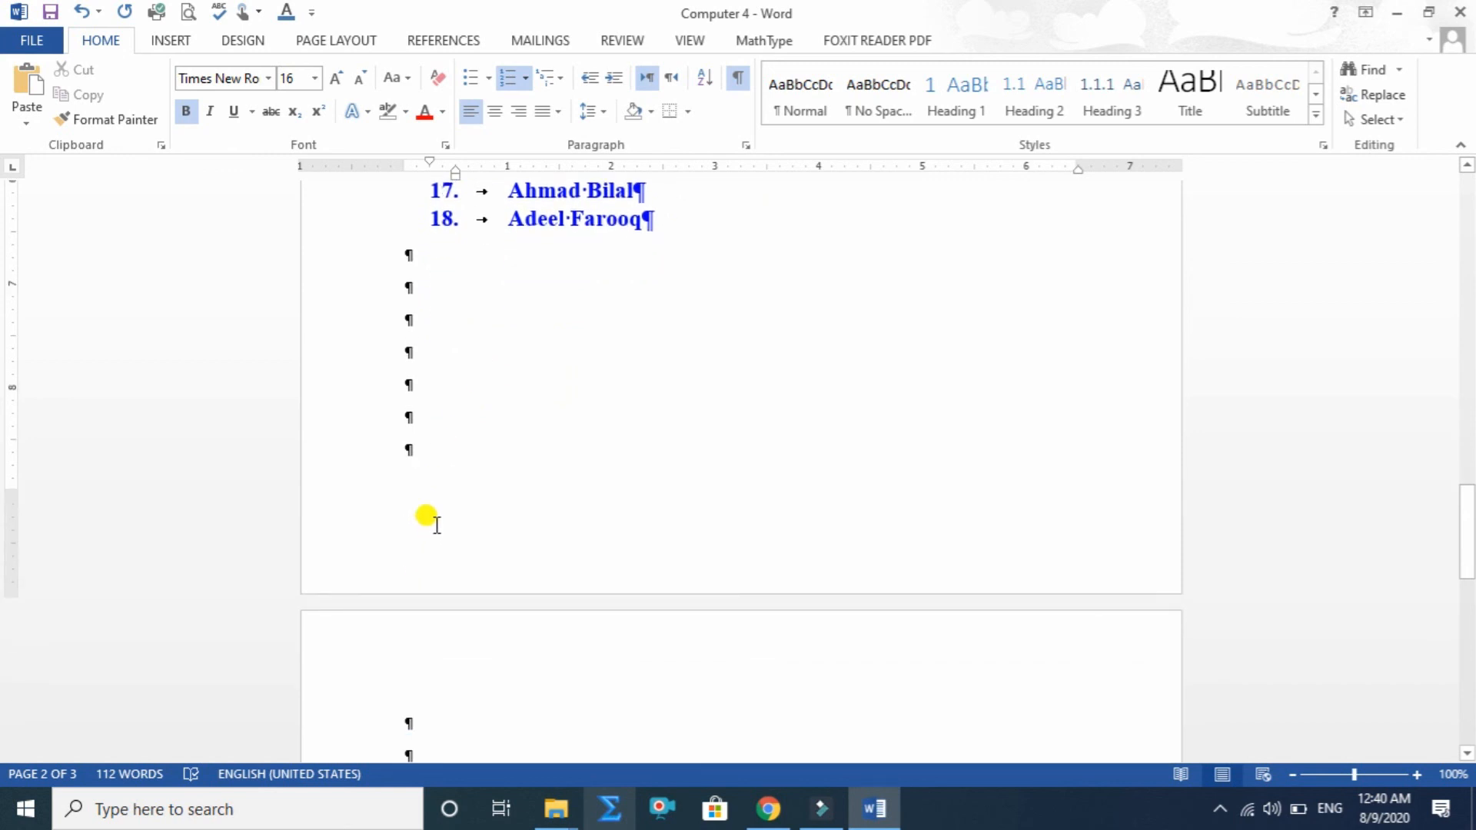
{"action": "scroll", "coordinate": [429, 518], "scroll_direction": "down", "scroll_amount": 3}
{"action": "scroll", "coordinate": [427, 531], "scroll_direction": "down", "scroll_amount": 1}
{"action": "scroll", "coordinate": [428, 536], "scroll_direction": "up", "scroll_amount": 8}
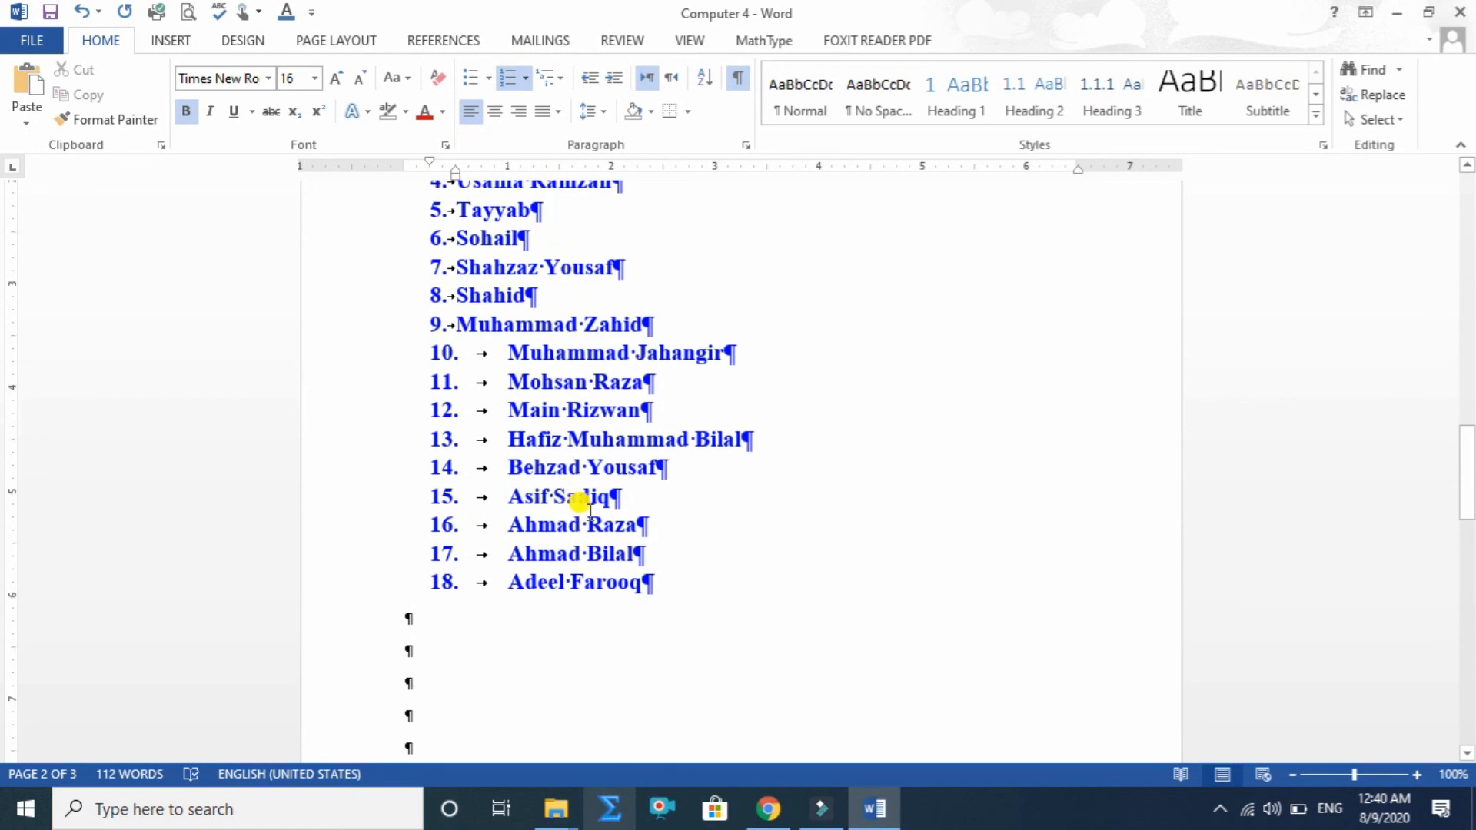
{"action": "scroll", "coordinate": [573, 501], "scroll_direction": "up", "scroll_amount": 2}
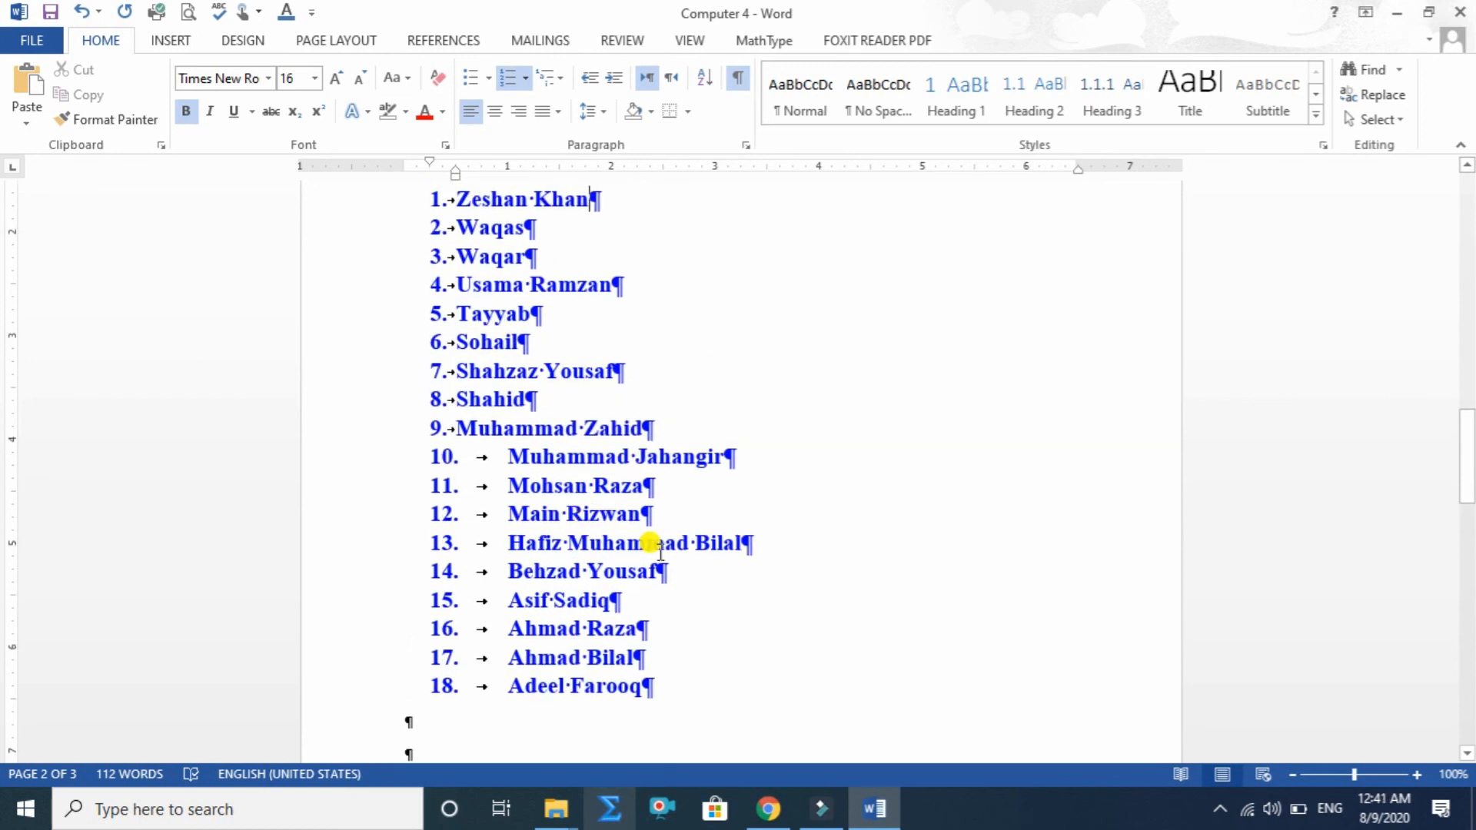
{"action": "scroll", "coordinate": [660, 550], "scroll_direction": "up", "scroll_amount": 2}
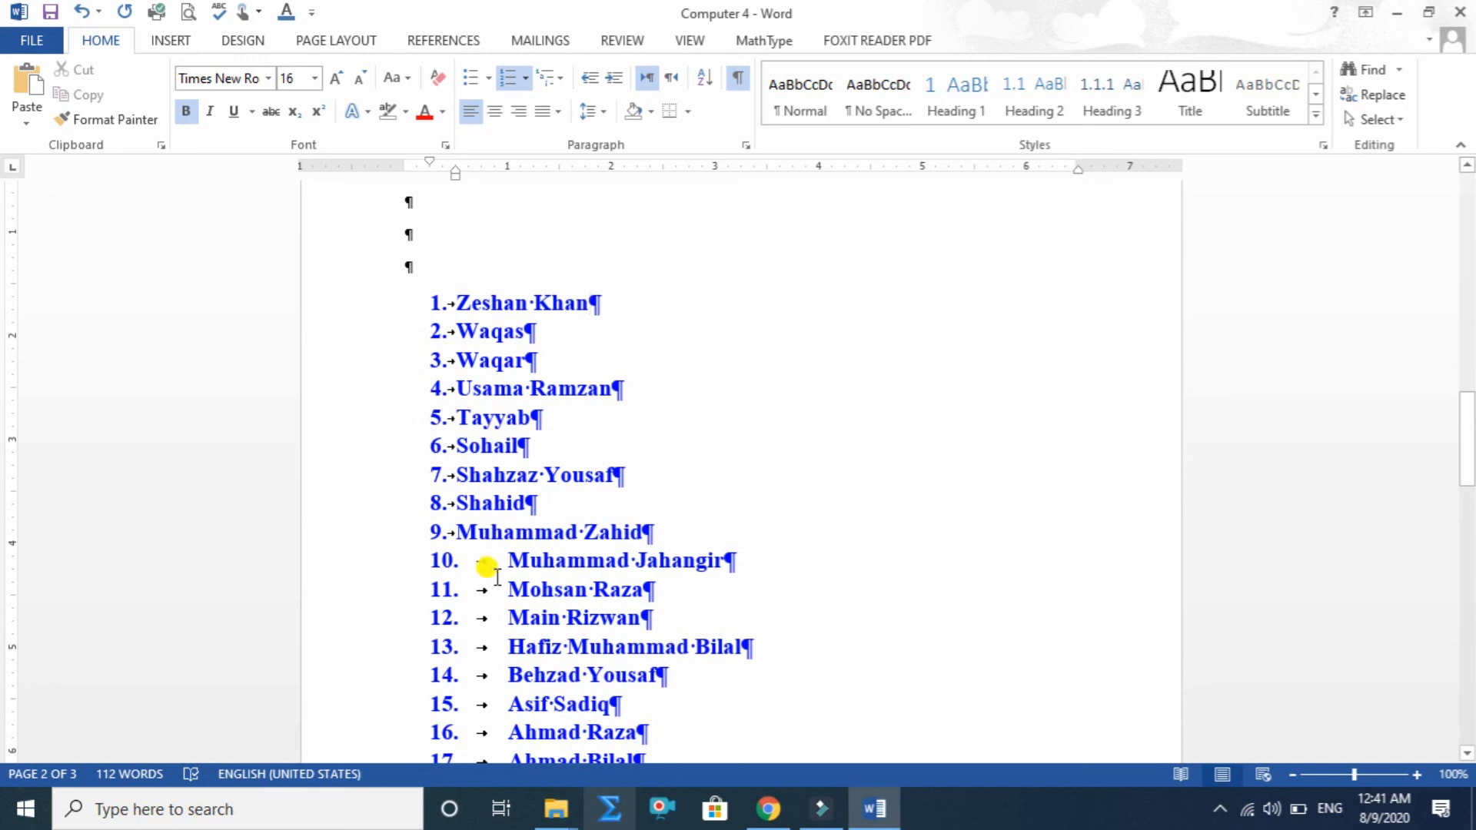
{"action": "left_click", "coordinate": [474, 565]}
Return to the input and output device lists on page 1 and hide the formatting marks.
{"action": "scroll", "coordinate": [477, 568], "scroll_direction": "up", "scroll_amount": 5}
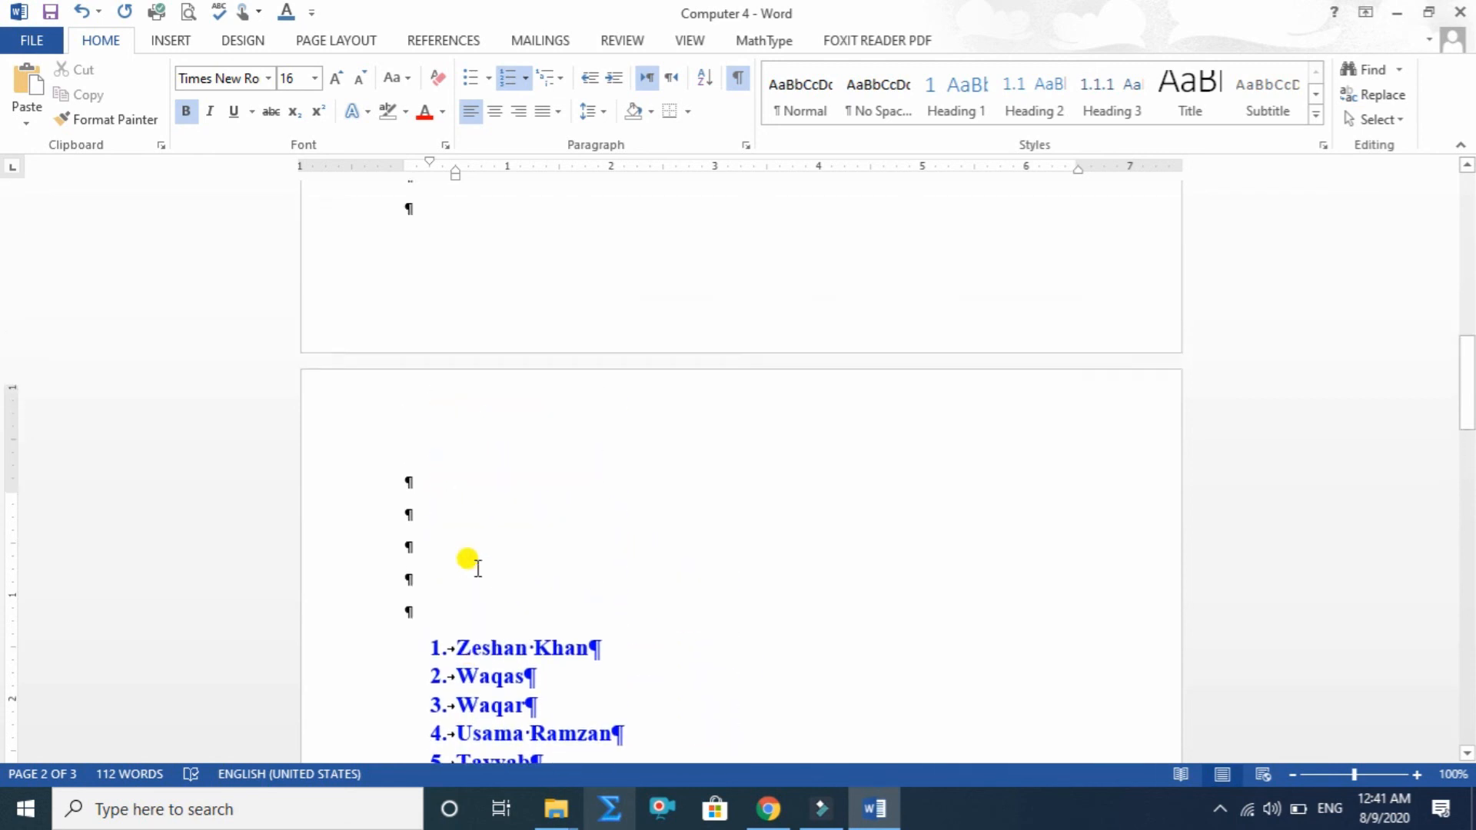
{"action": "scroll", "coordinate": [478, 567], "scroll_direction": "up", "scroll_amount": 8}
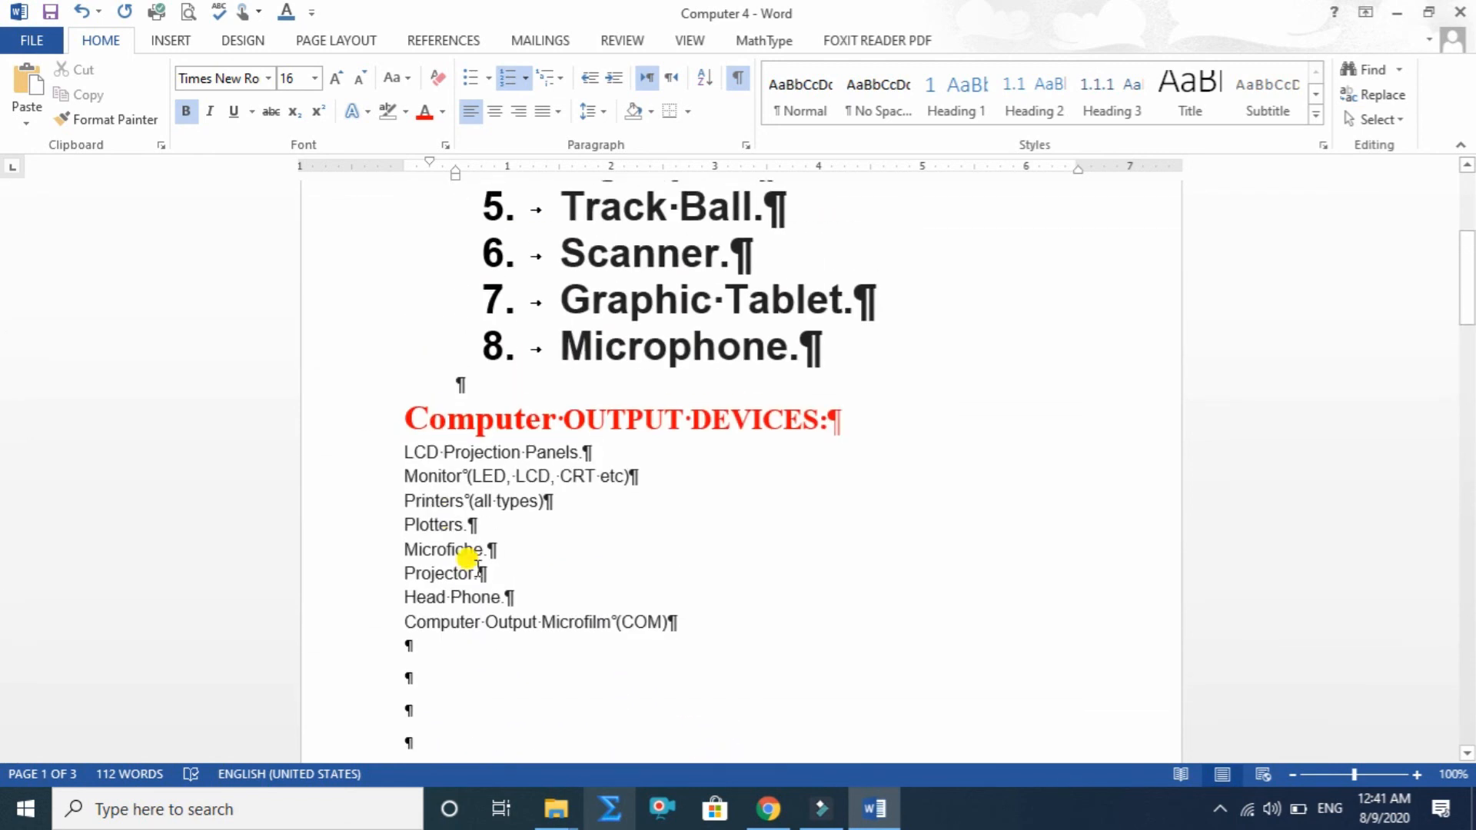
{"action": "scroll", "coordinate": [356, 481], "scroll_direction": "up", "scroll_amount": 2}
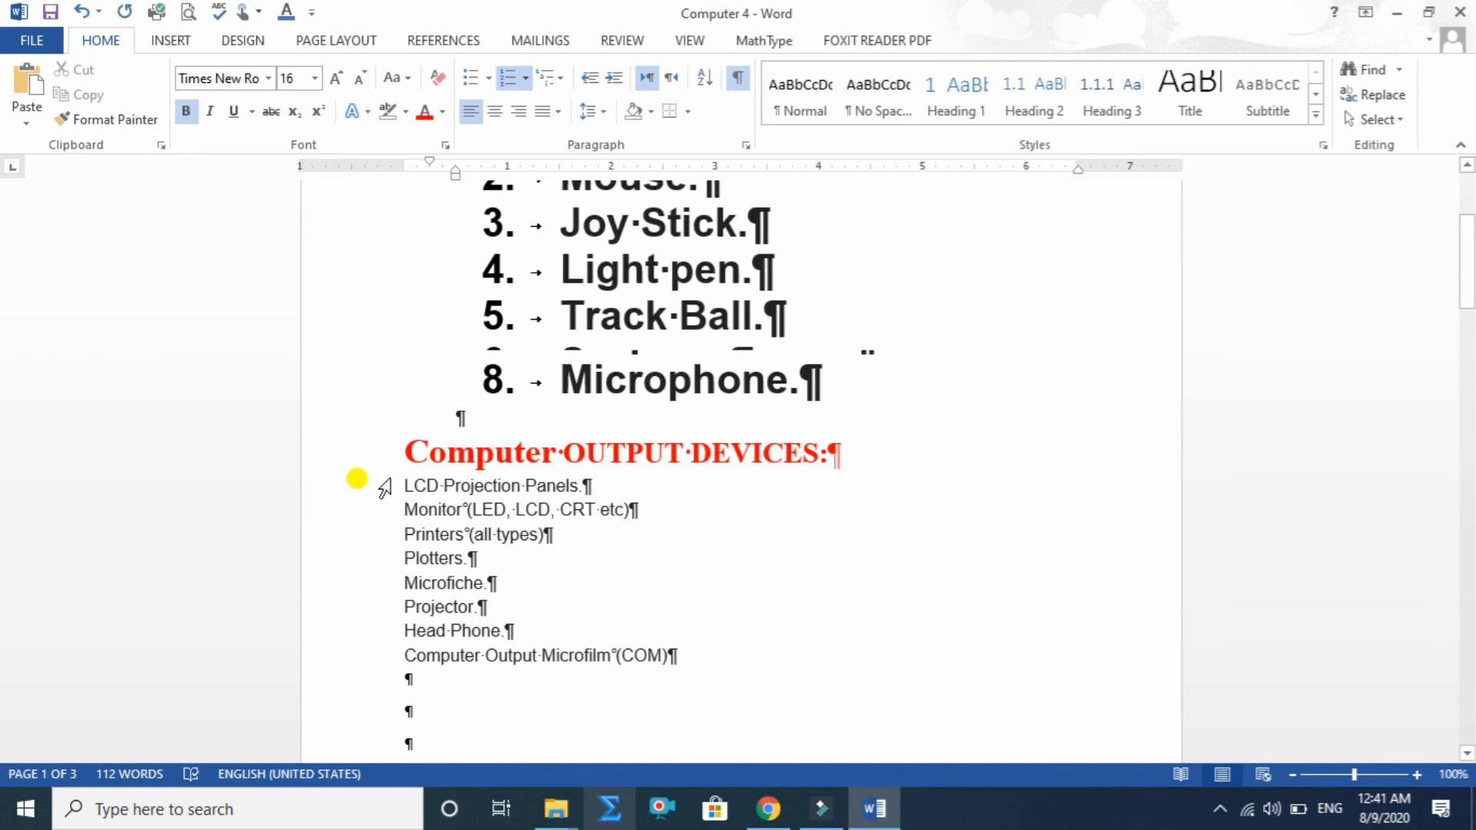
{"action": "left_click", "coordinate": [738, 77]}
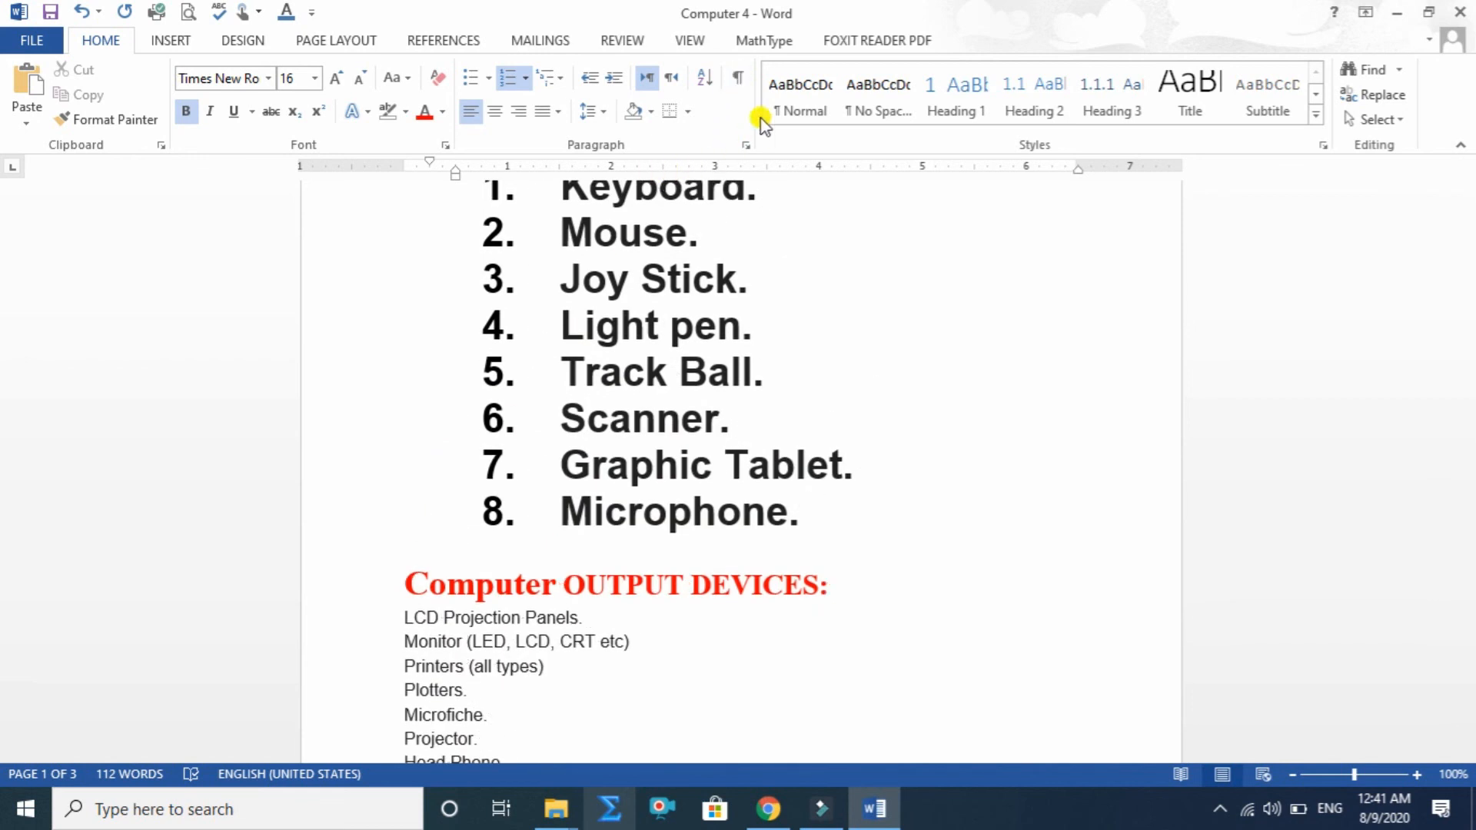